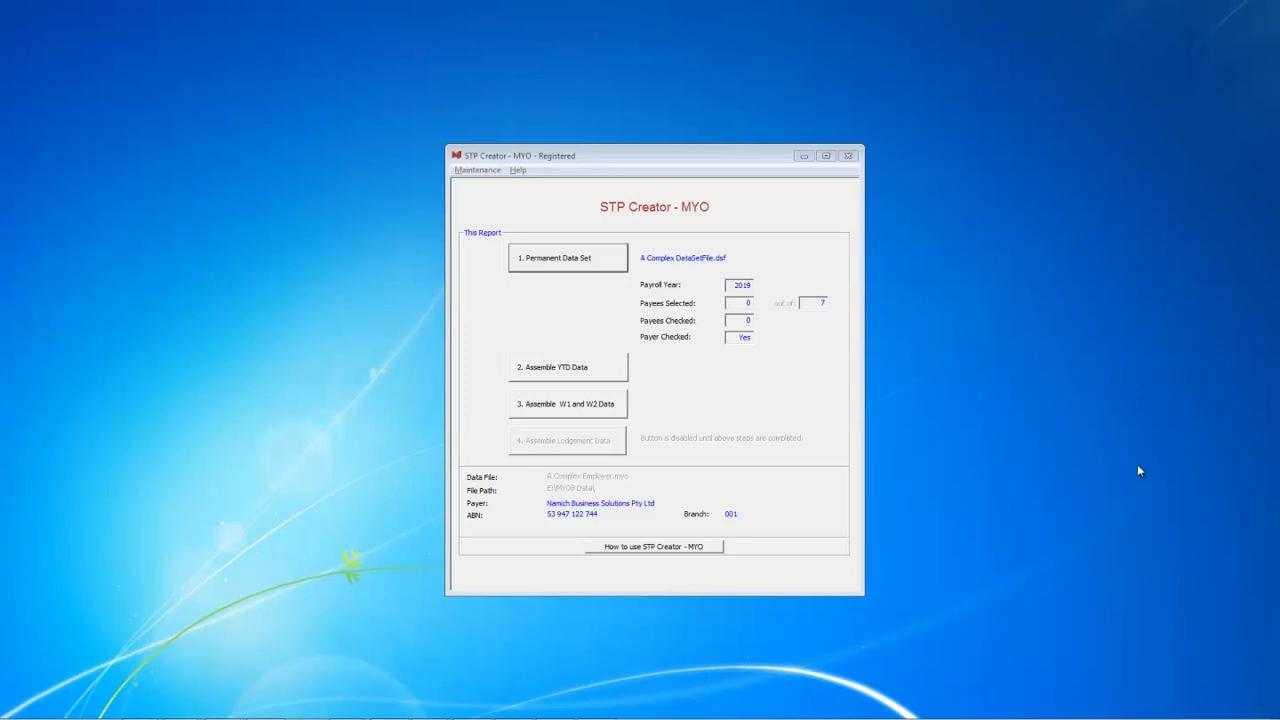
In the permanent data set's STP fields, include Reportable Employer Super Contribution, both Voluntary agreement fields and the Working holiday maker gross and PAYG fields.
click(595, 263)
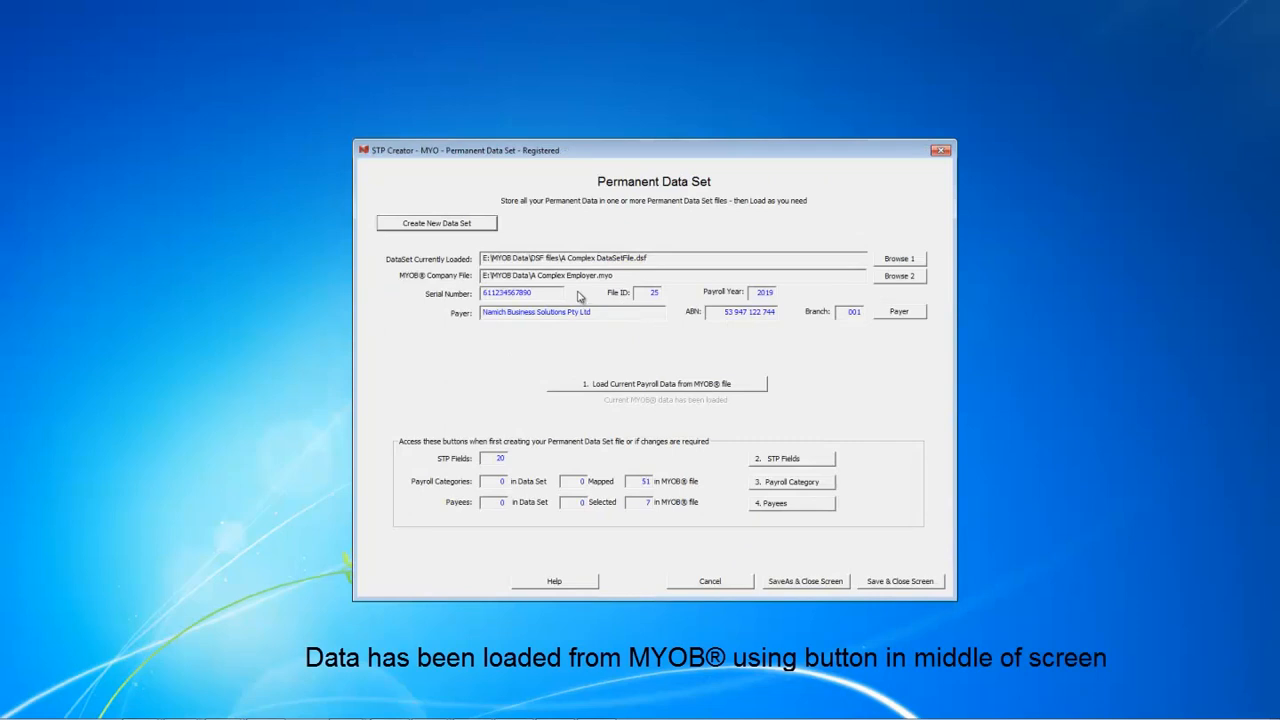
click(792, 459)
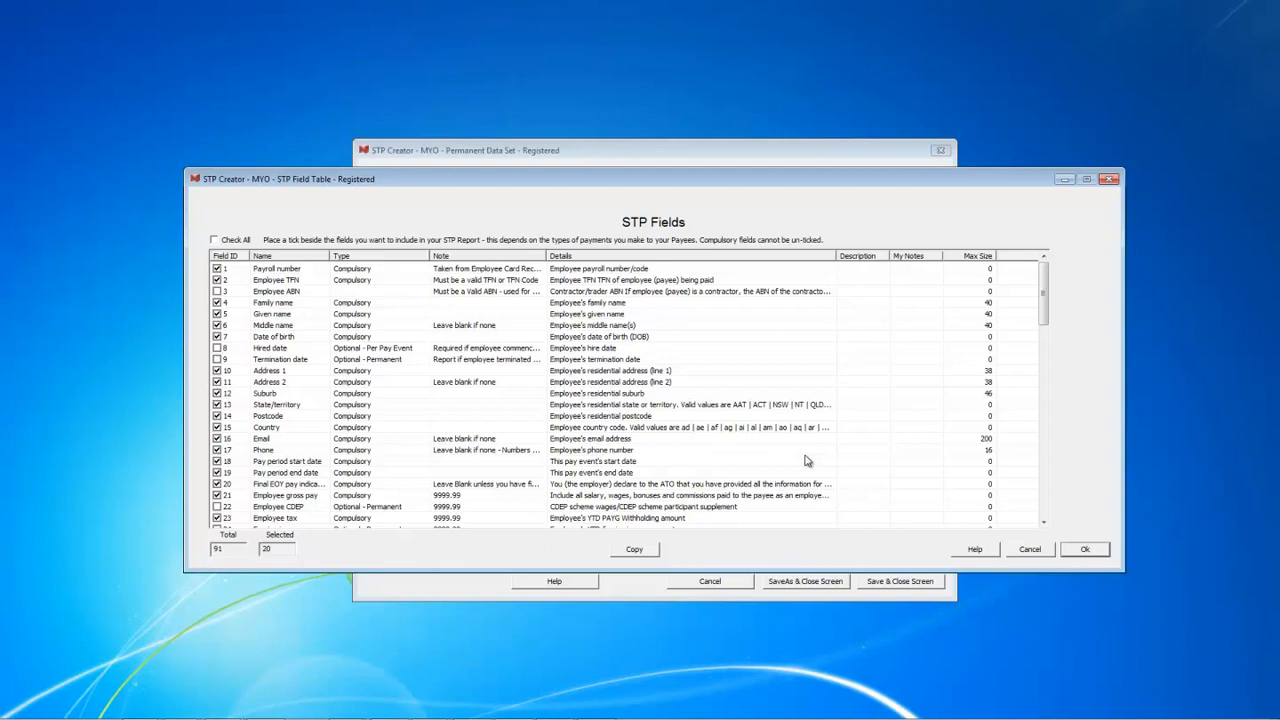
drag(1044, 320, 1044, 374)
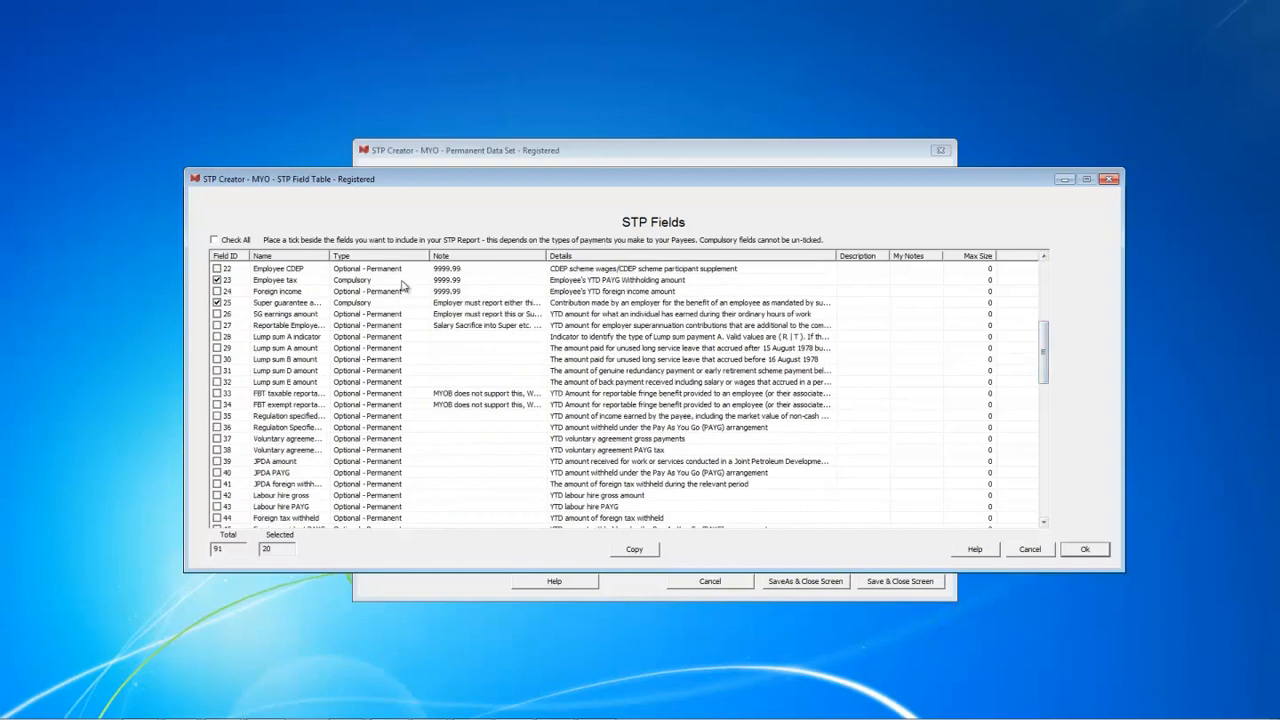
drag(324, 256, 378, 256)
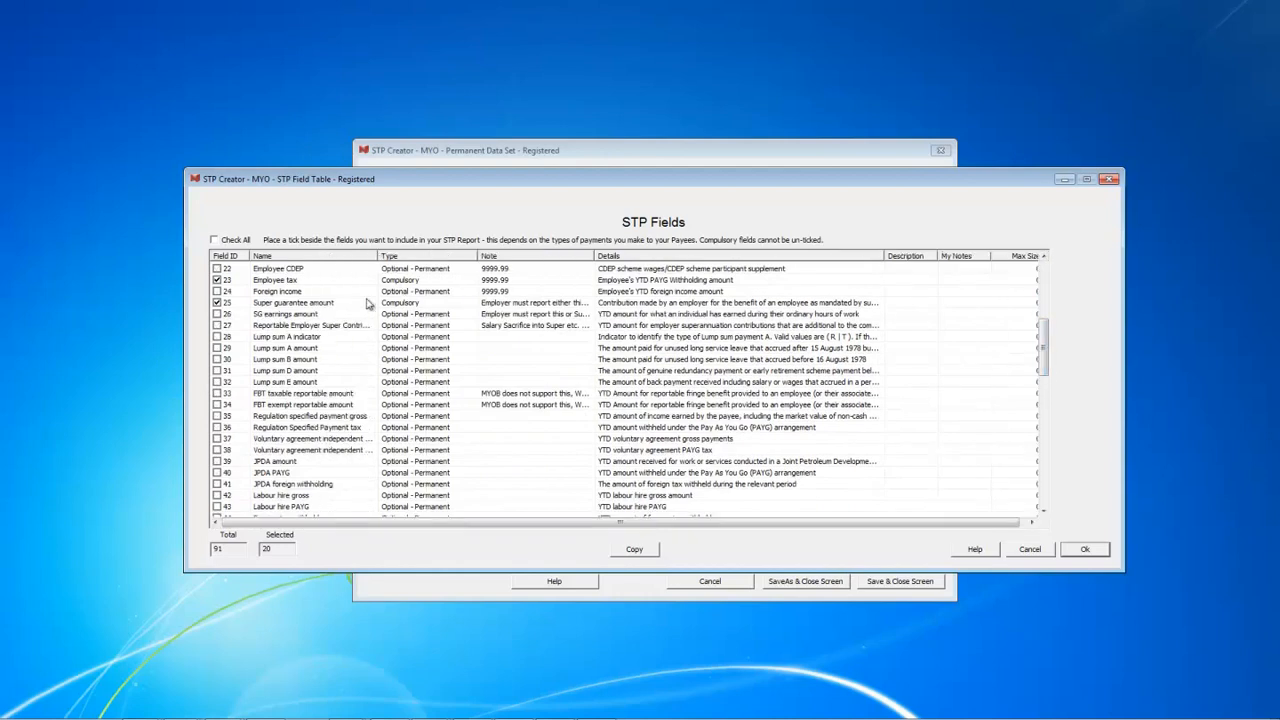
click(217, 326)
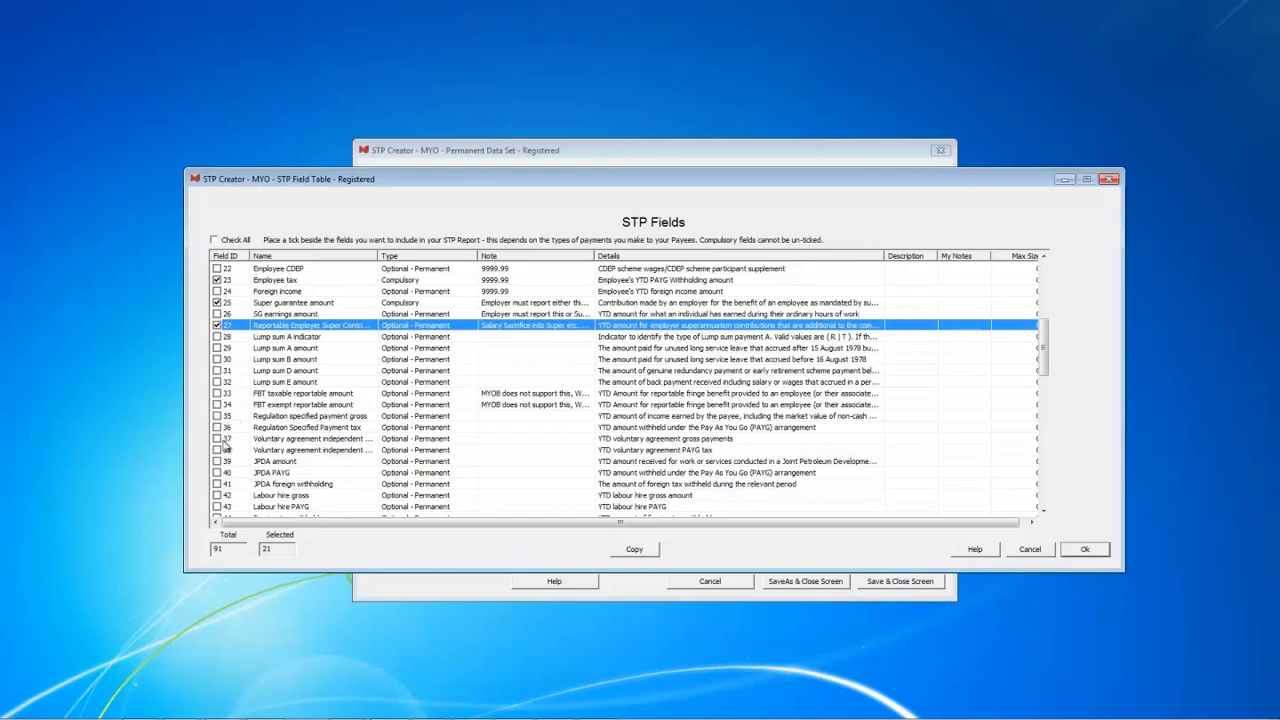
click(217, 440)
click(217, 450)
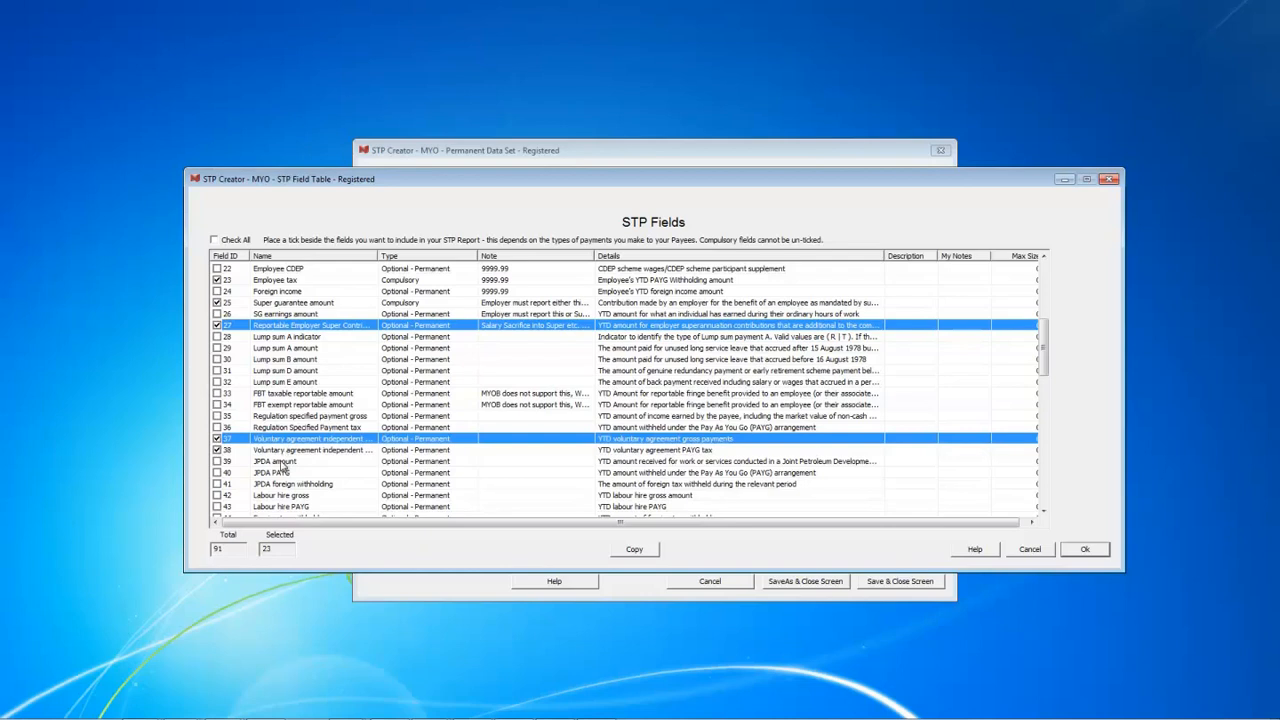
drag(1046, 385, 1045, 420)
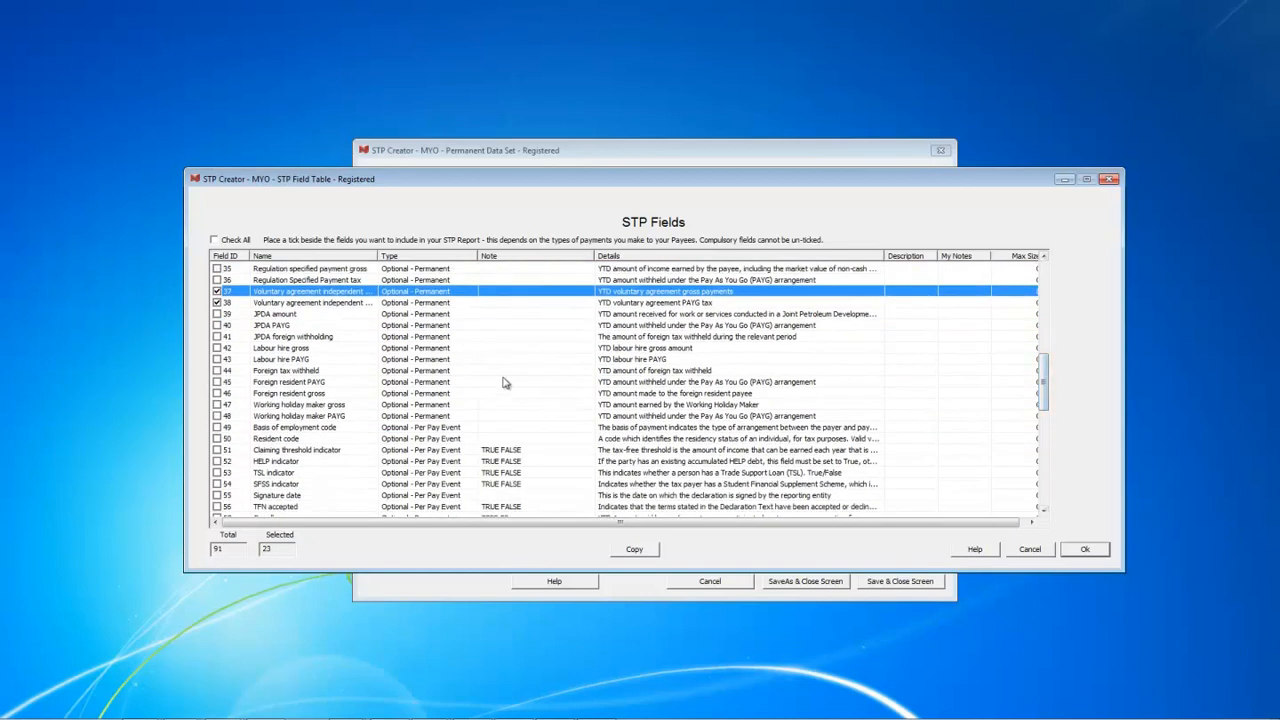
click(217, 405)
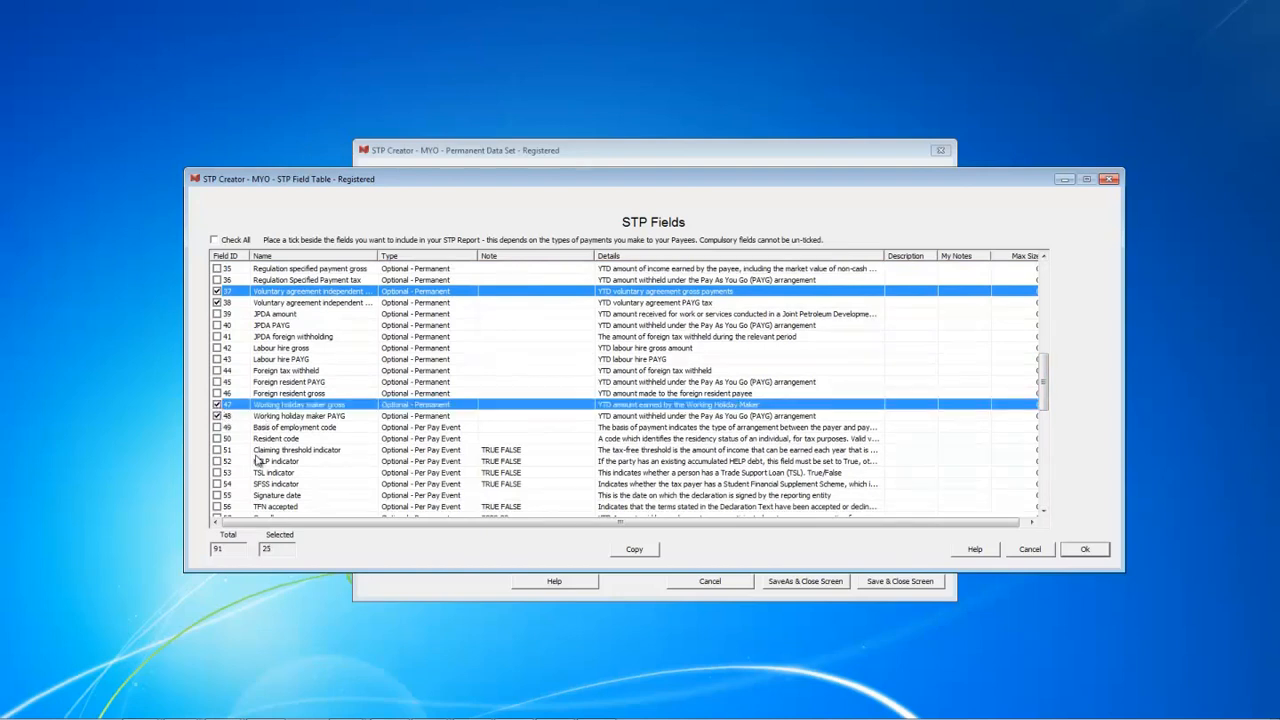
Include the car, transport, laundry, meal and travel allowance fields, IDs 57 to 61, in the STP report.
drag(1045, 383, 1045, 420)
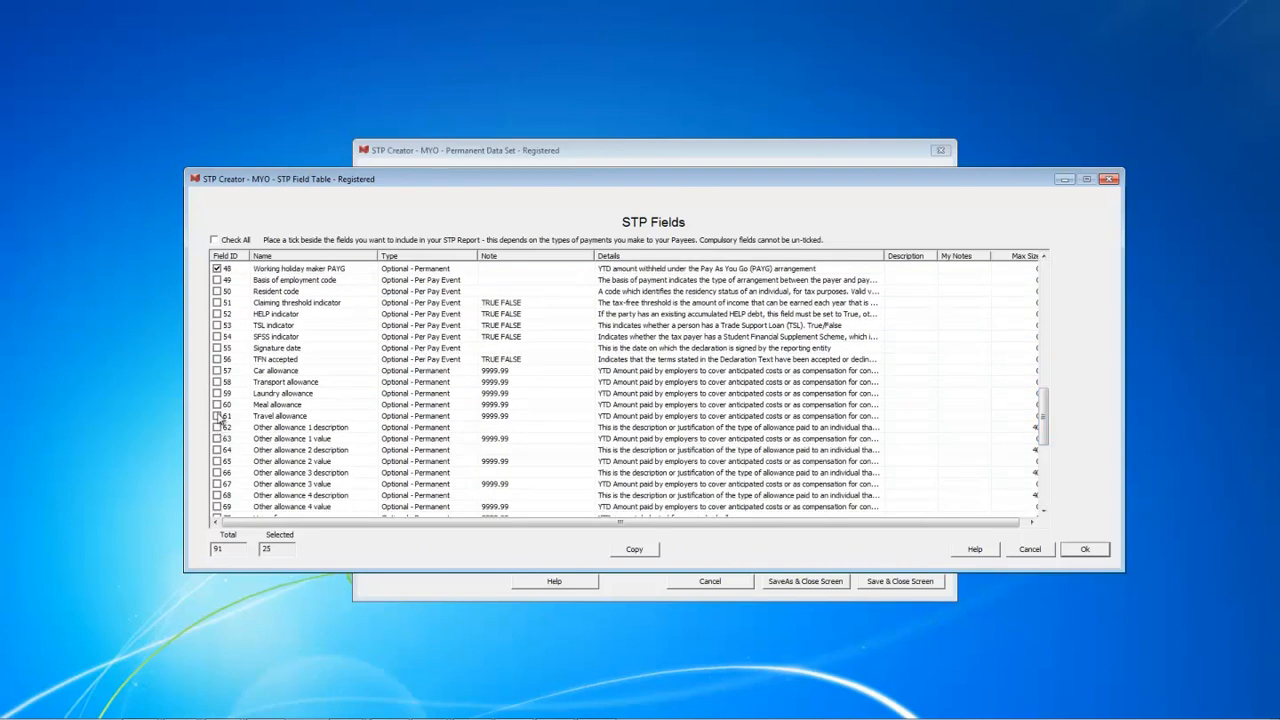
click(217, 370)
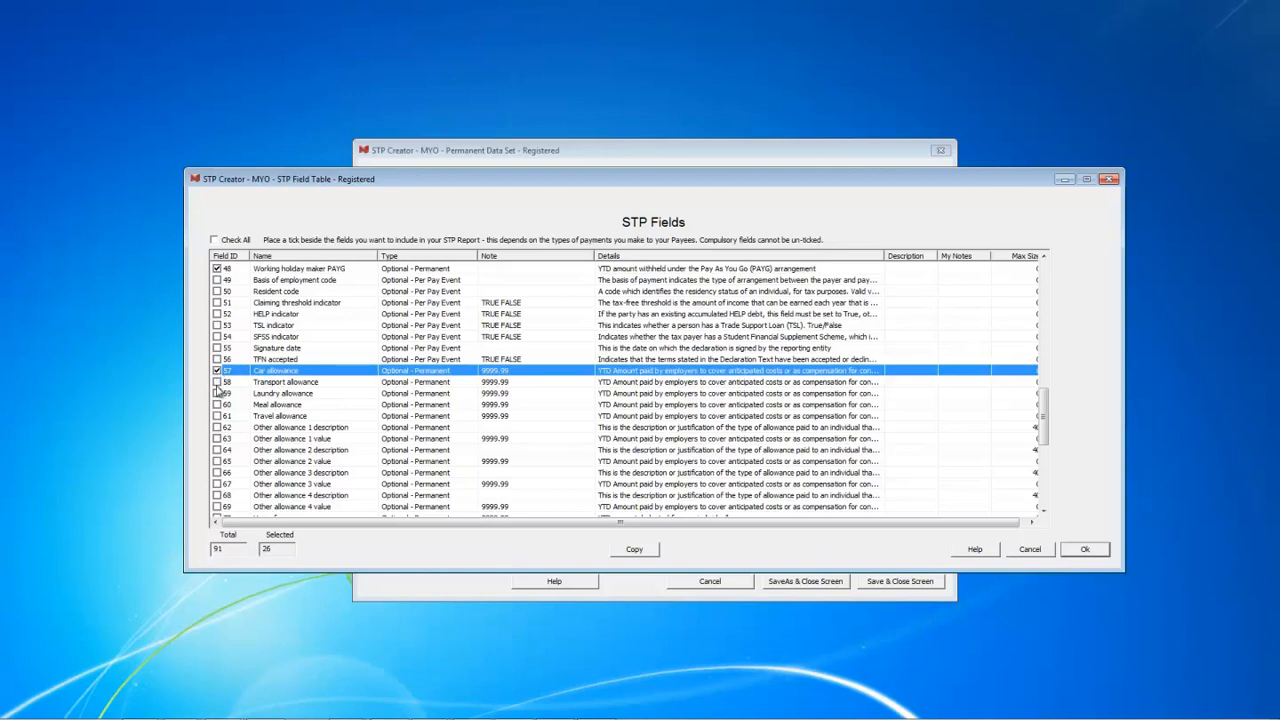
click(217, 382)
click(217, 393)
click(217, 404)
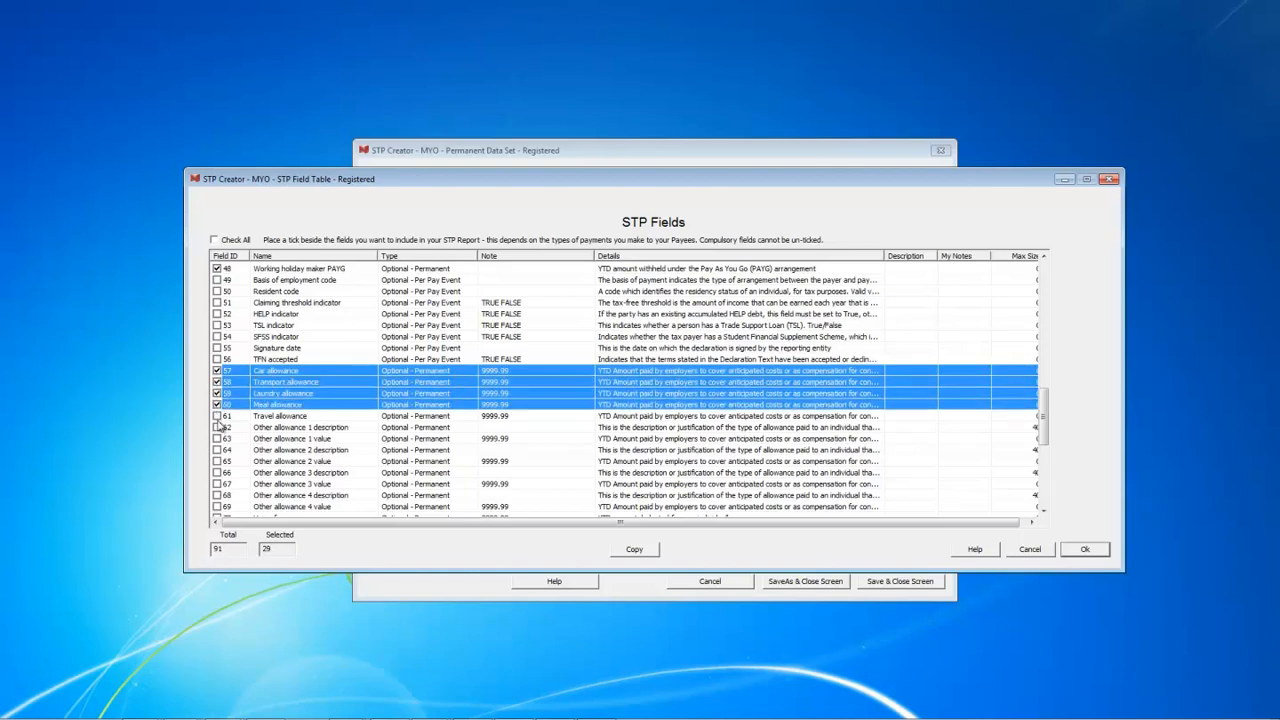
click(217, 416)
Include the description and value fields for Other allowance 1, 2 and 3, IDs 62 to 67.
click(217, 427)
click(217, 438)
click(217, 450)
click(217, 461)
click(217, 472)
click(217, 484)
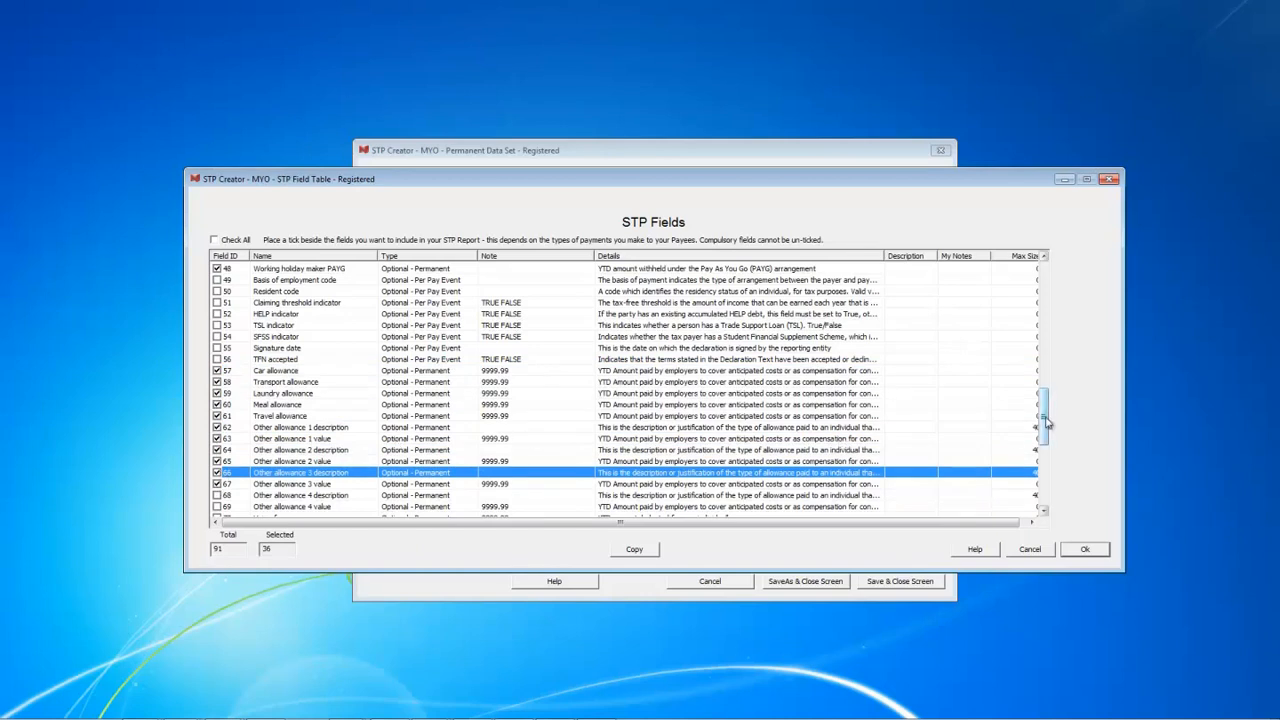
Include the Union fees and Workplace giving fields in the STP report.
scroll(1045, 436, down, 2)
scroll(1045, 436, down, 1)
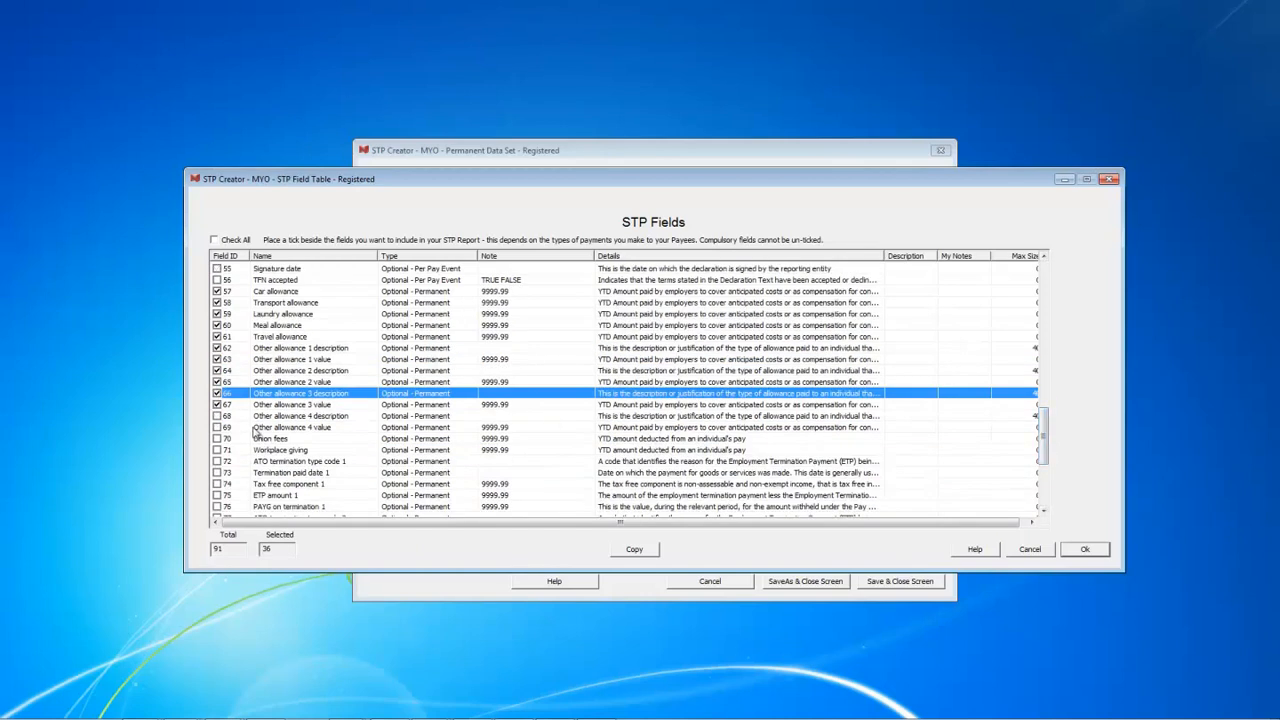
click(217, 438)
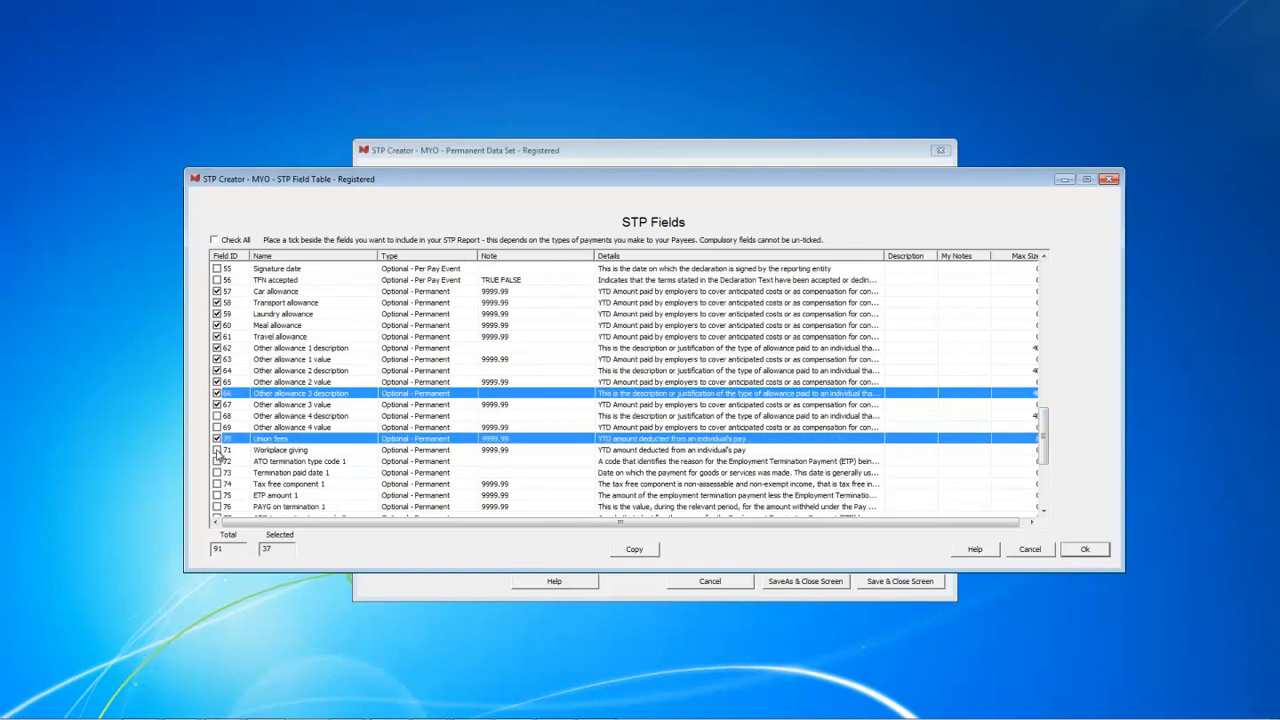
click(217, 450)
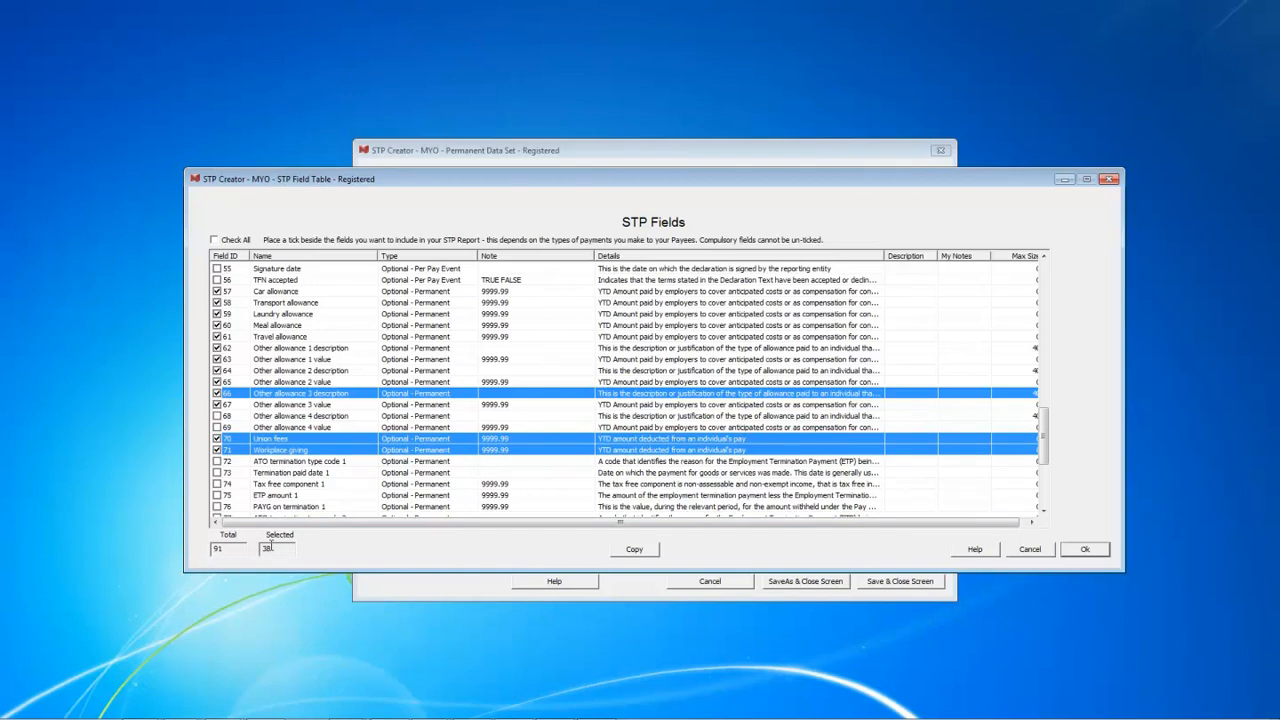
Set the allowance description of Other allowance 1 to Uniform.
click(300, 349)
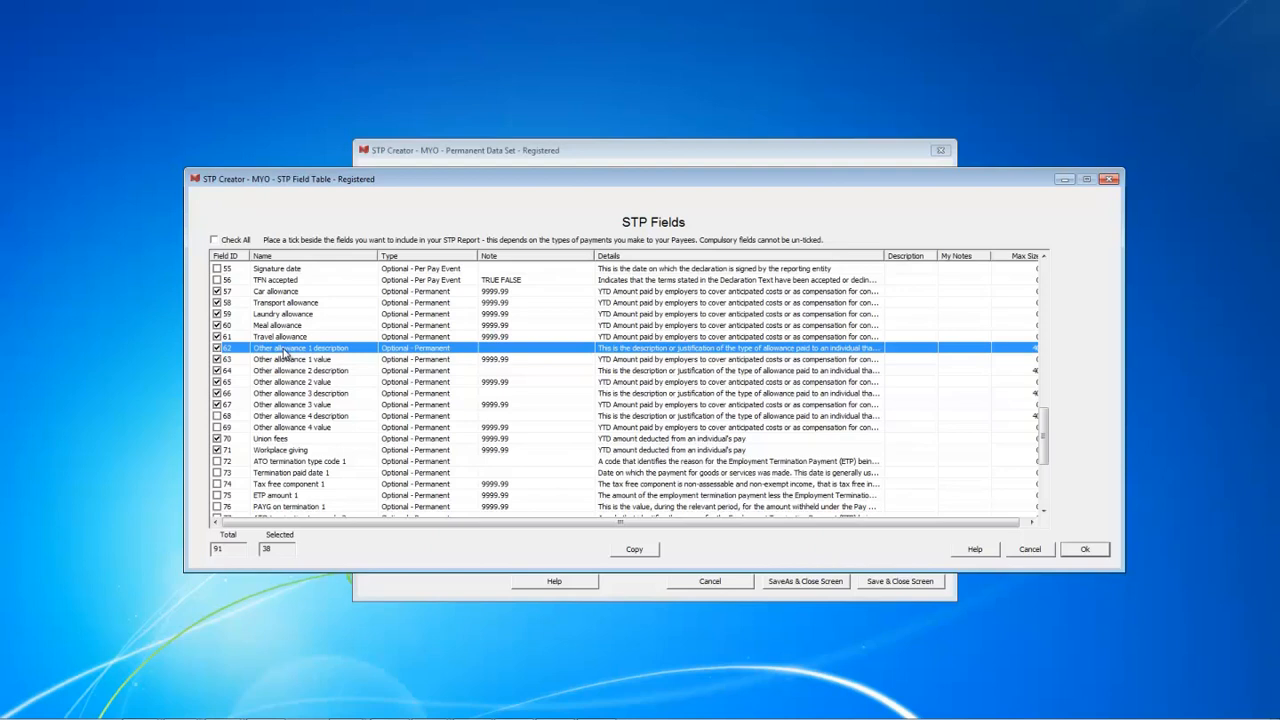
double_click(285, 350)
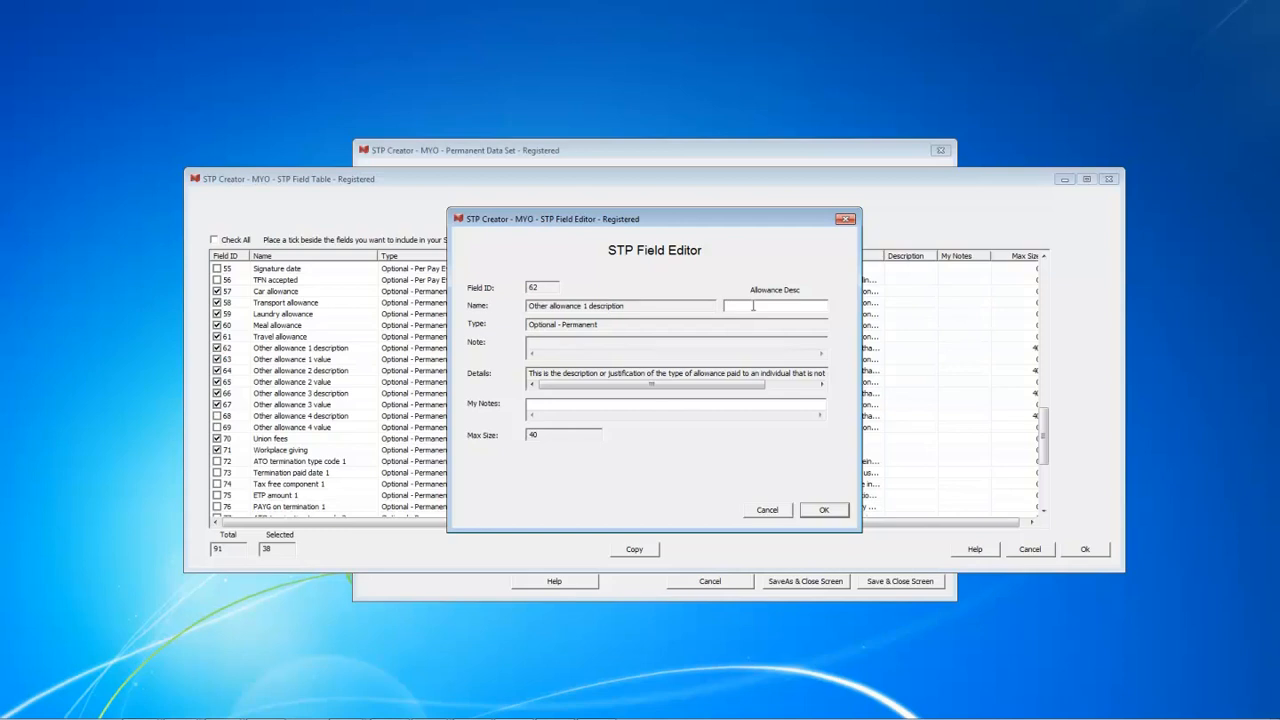
text(Uniform)
click(824, 511)
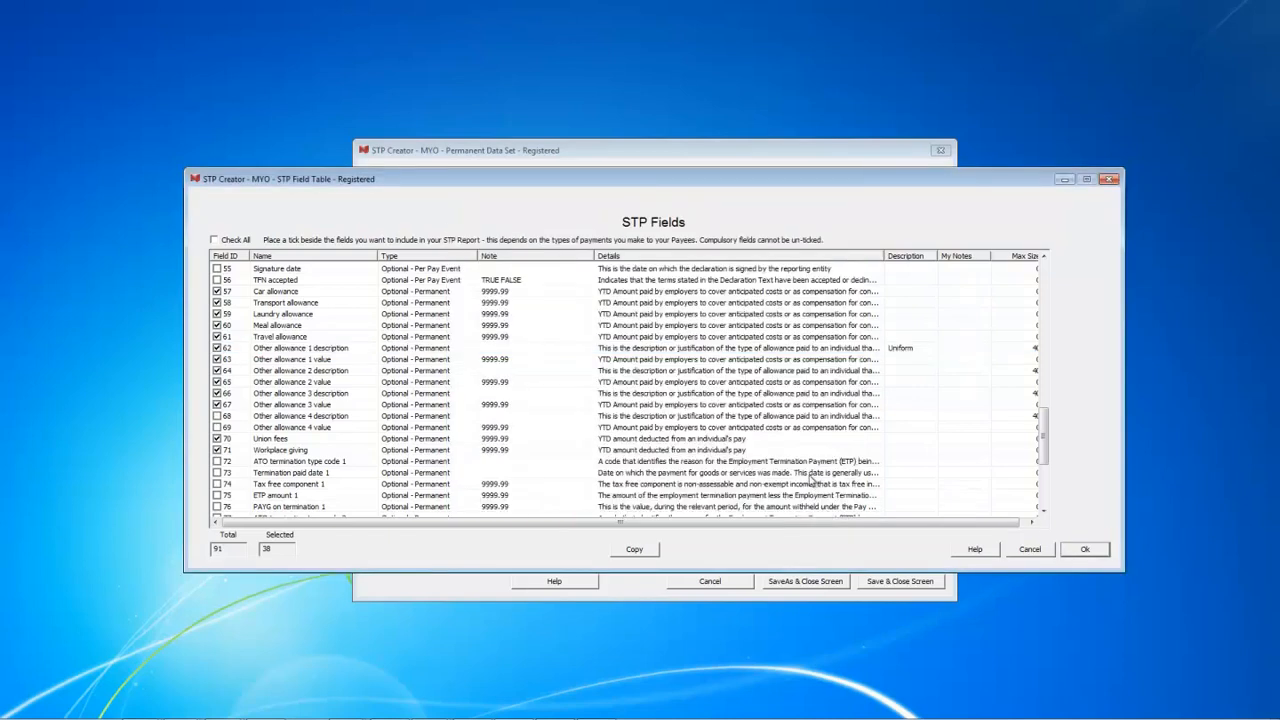
Set the allowance description of Other allowance 2 to Telephone.
double_click(324, 372)
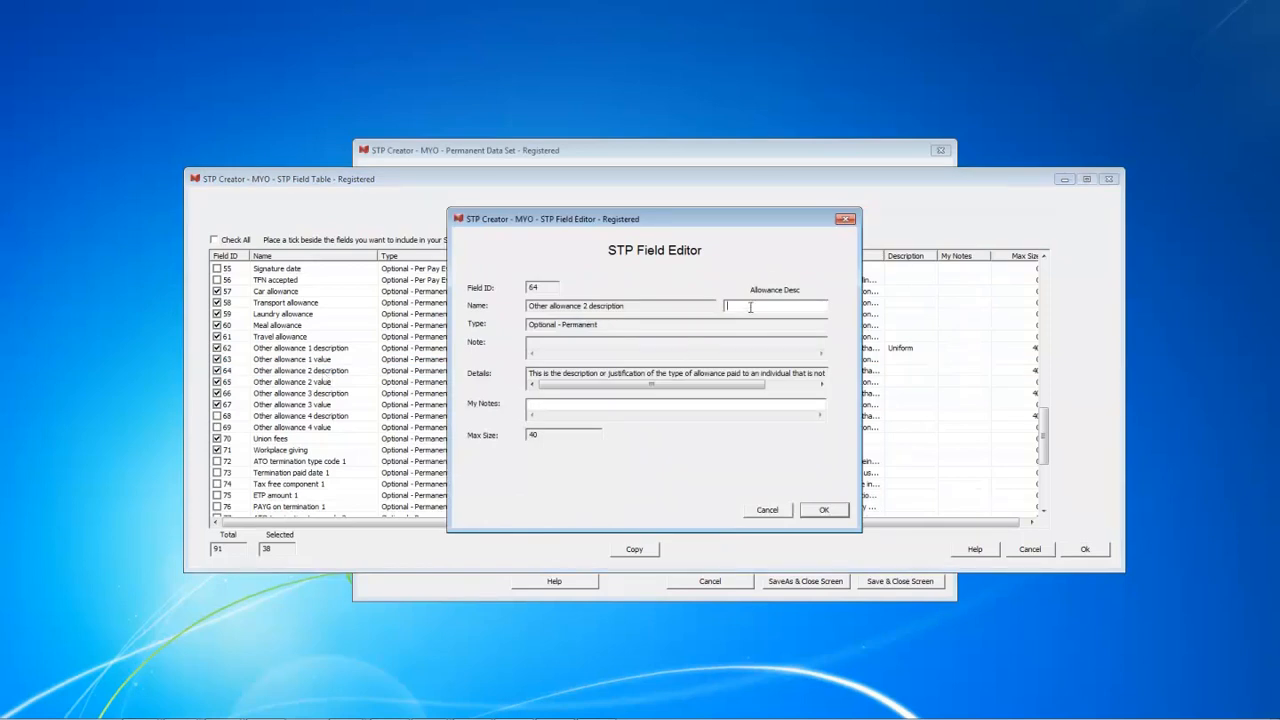
text(Telephone)
click(824, 511)
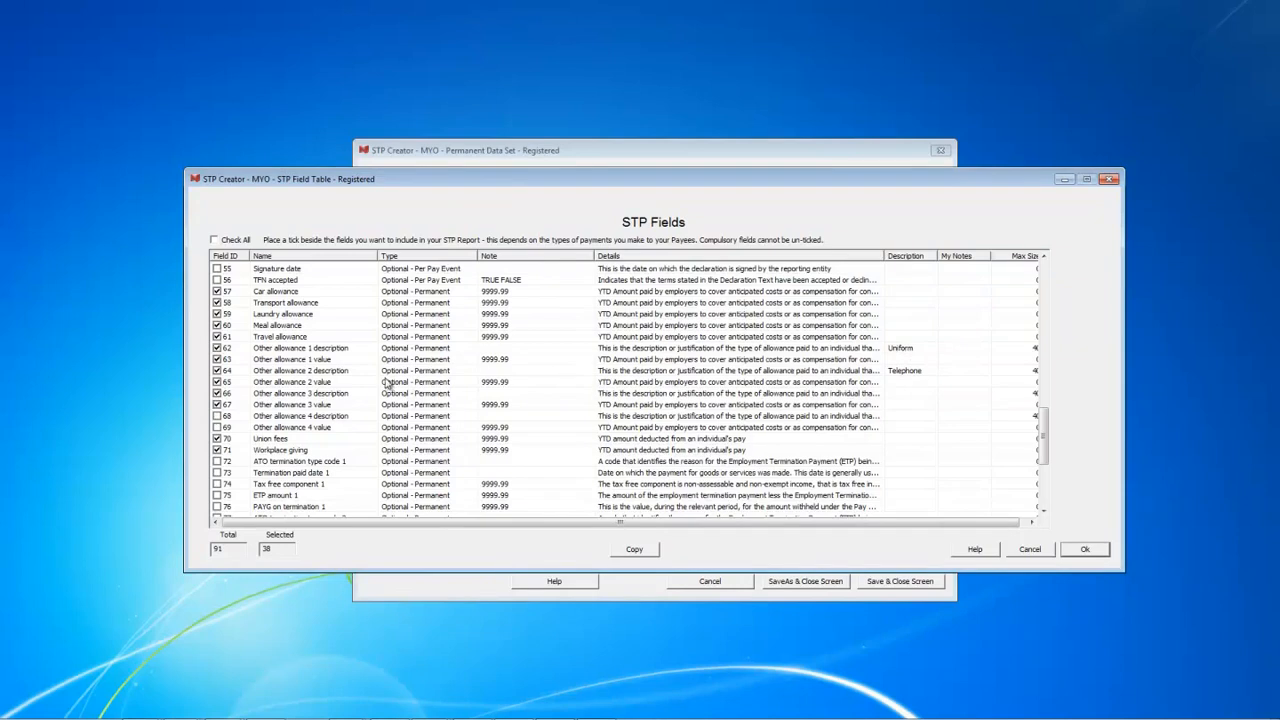
Set the allowance description of Other allowance 3 to Tools.
double_click(265, 394)
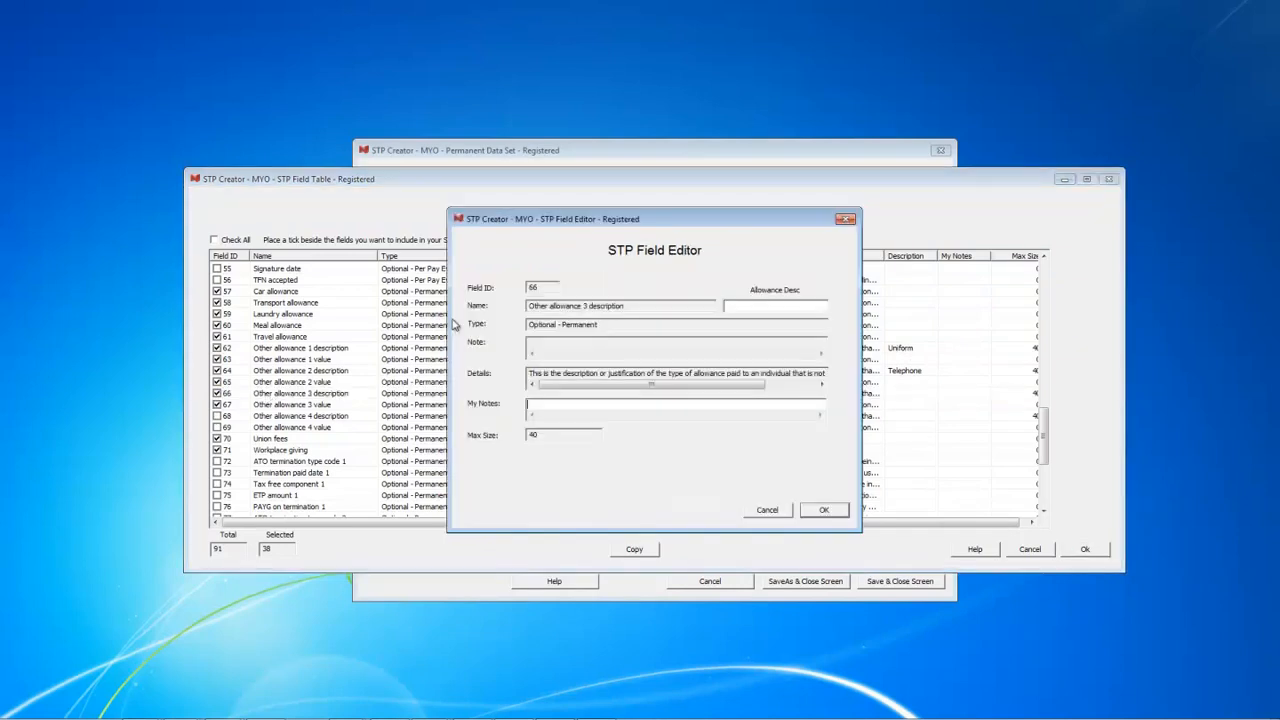
click(753, 307)
text(Tools)
click(822, 510)
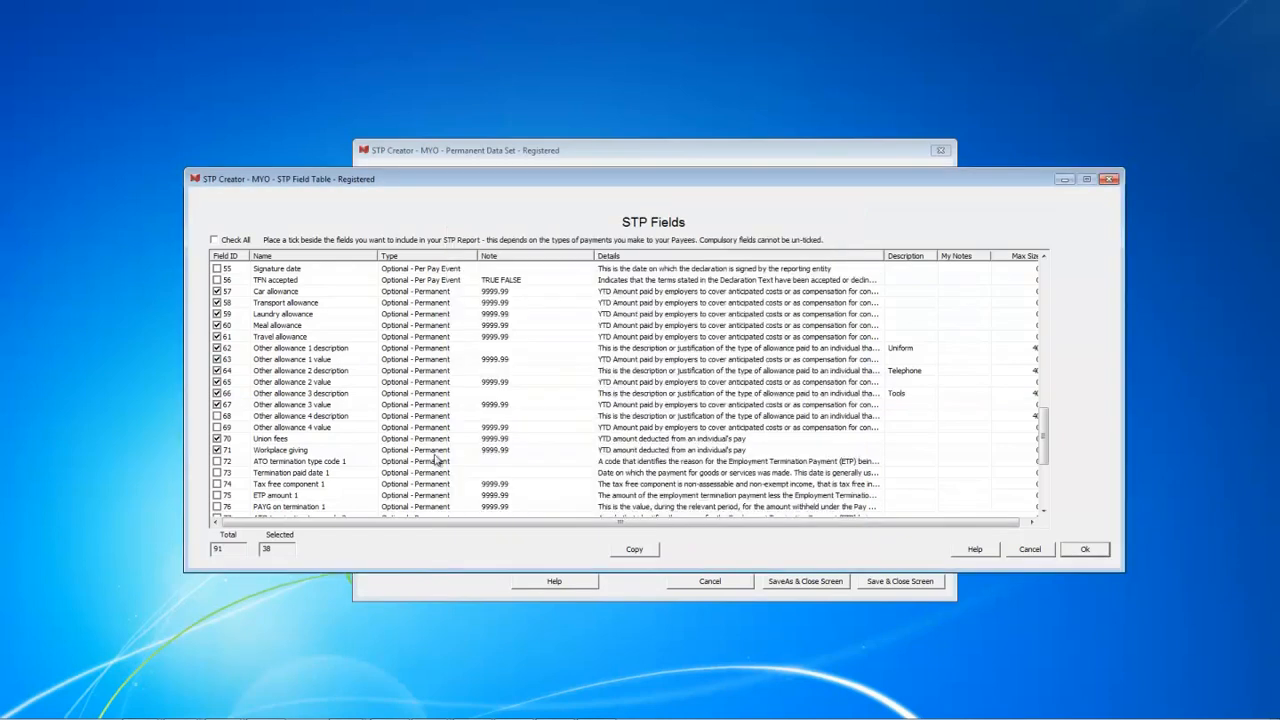
Set the allowance description of Other allowance 4 to Dry Cleaning and accept the STP field selection.
double_click(314, 418)
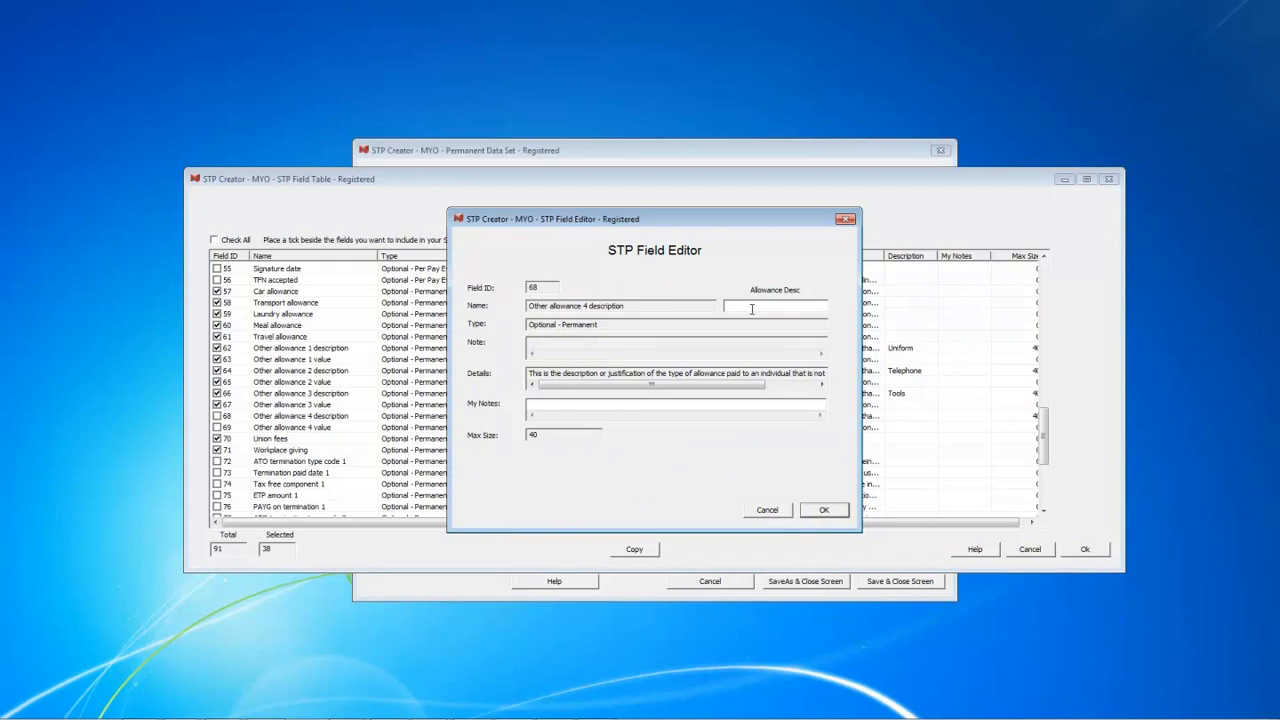
text(Dry Cleaning)
click(815, 511)
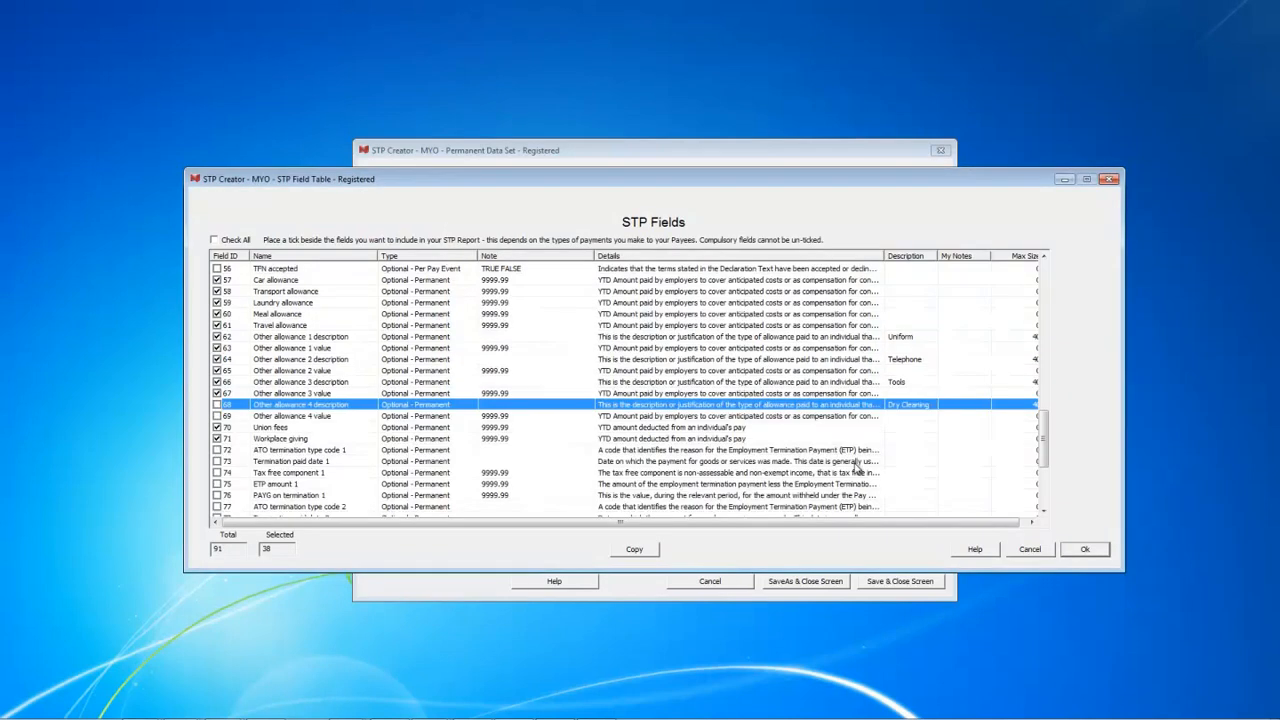
click(1086, 551)
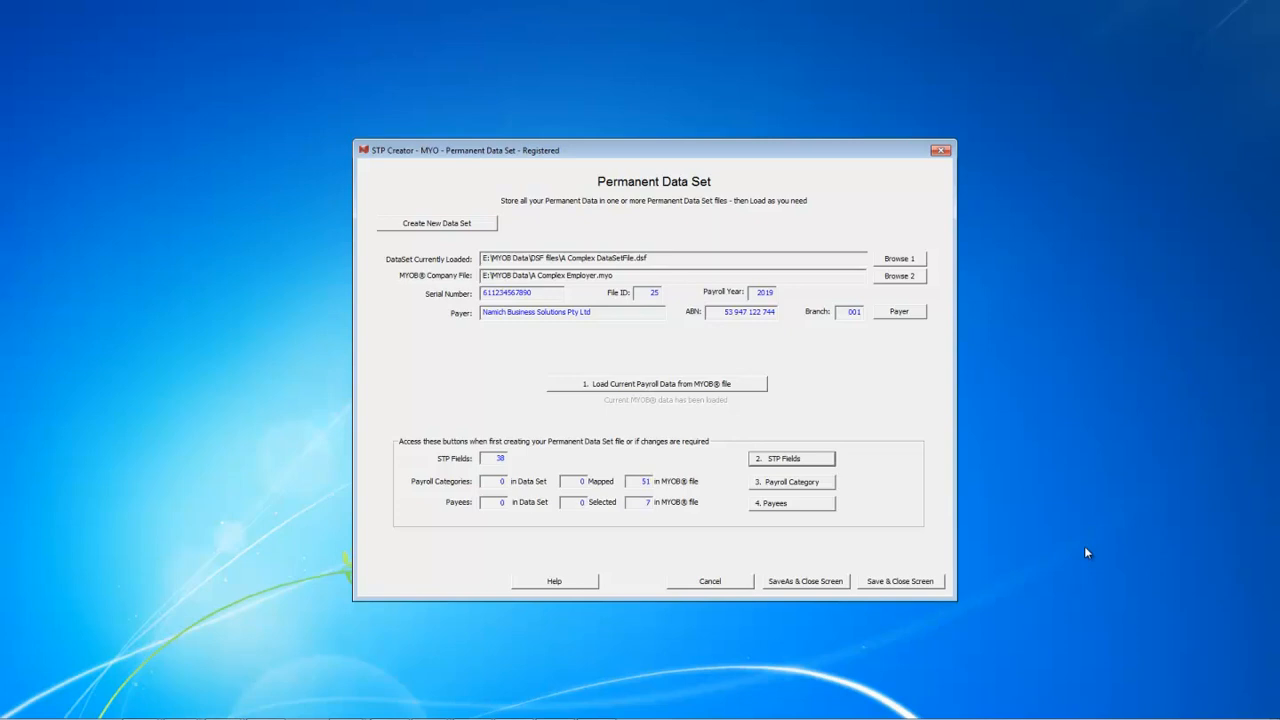
Fill the payroll category mapping with the categories from the MYOB company file and look through the whole list.
click(812, 484)
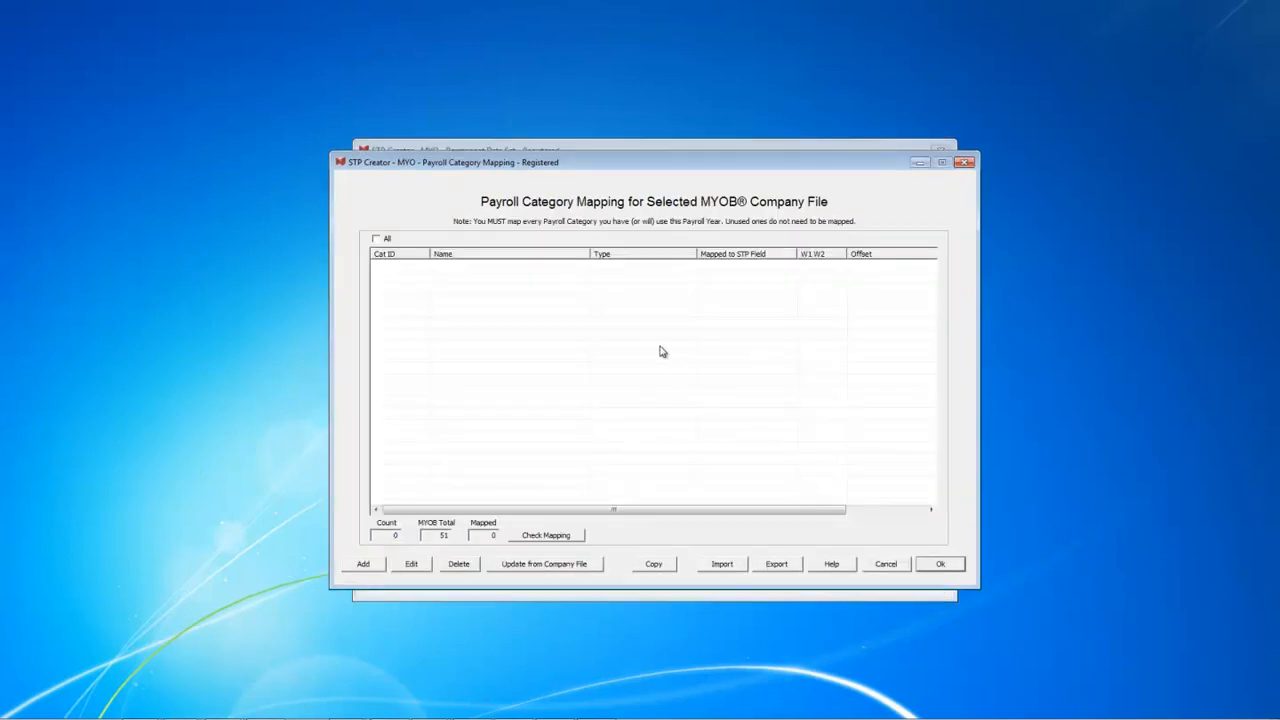
click(546, 566)
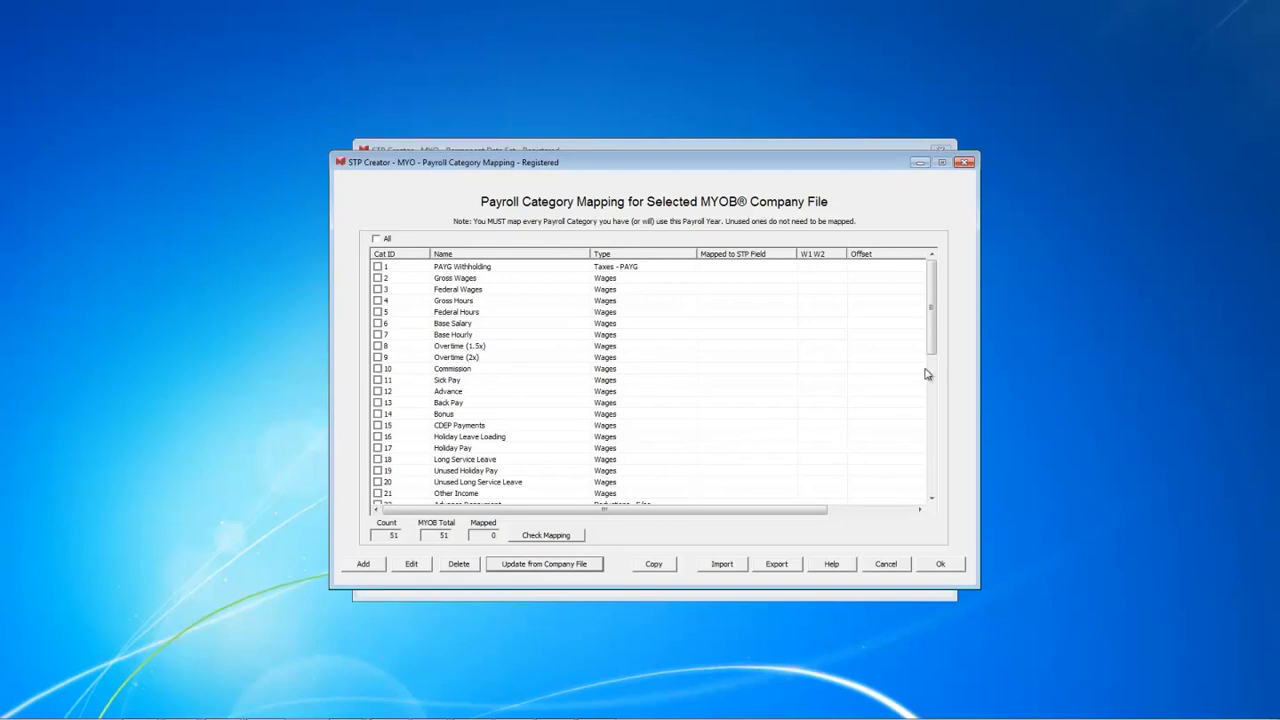
drag(934, 350, 935, 490)
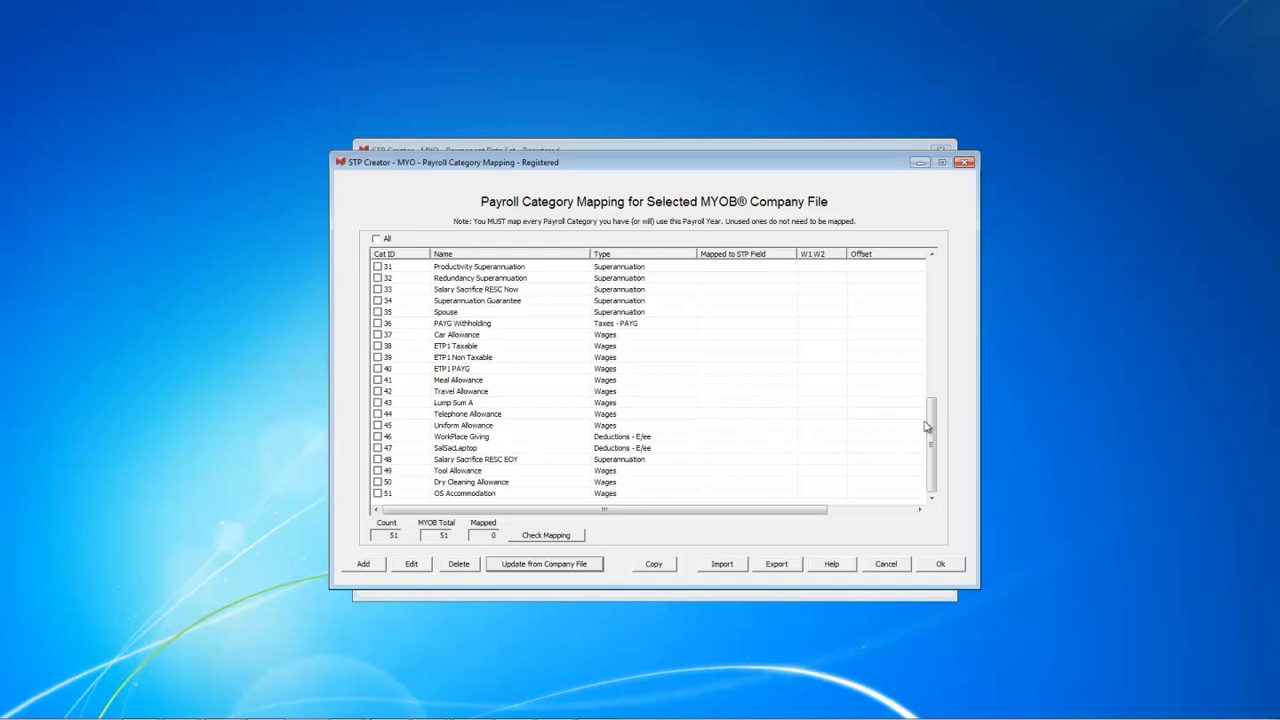
Map the Base Salary category to Employee gross pay and assign it to W1.
drag(931, 425, 933, 309)
click(377, 302)
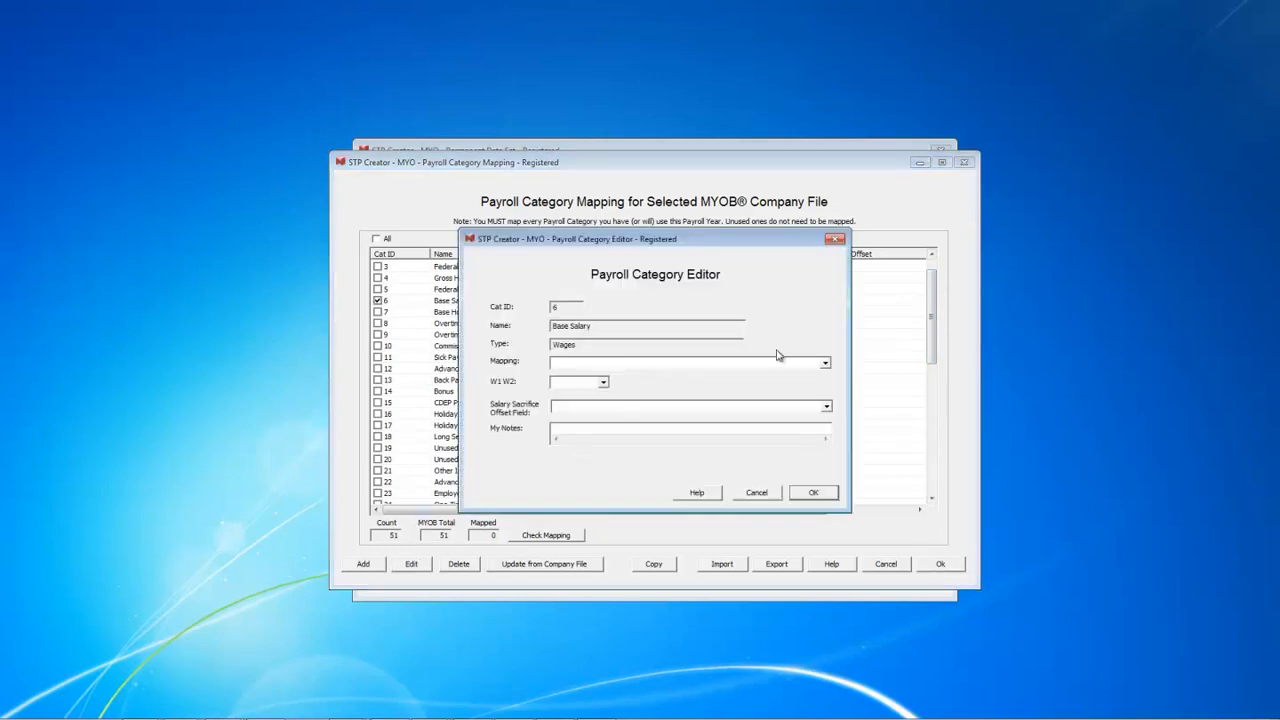
click(826, 364)
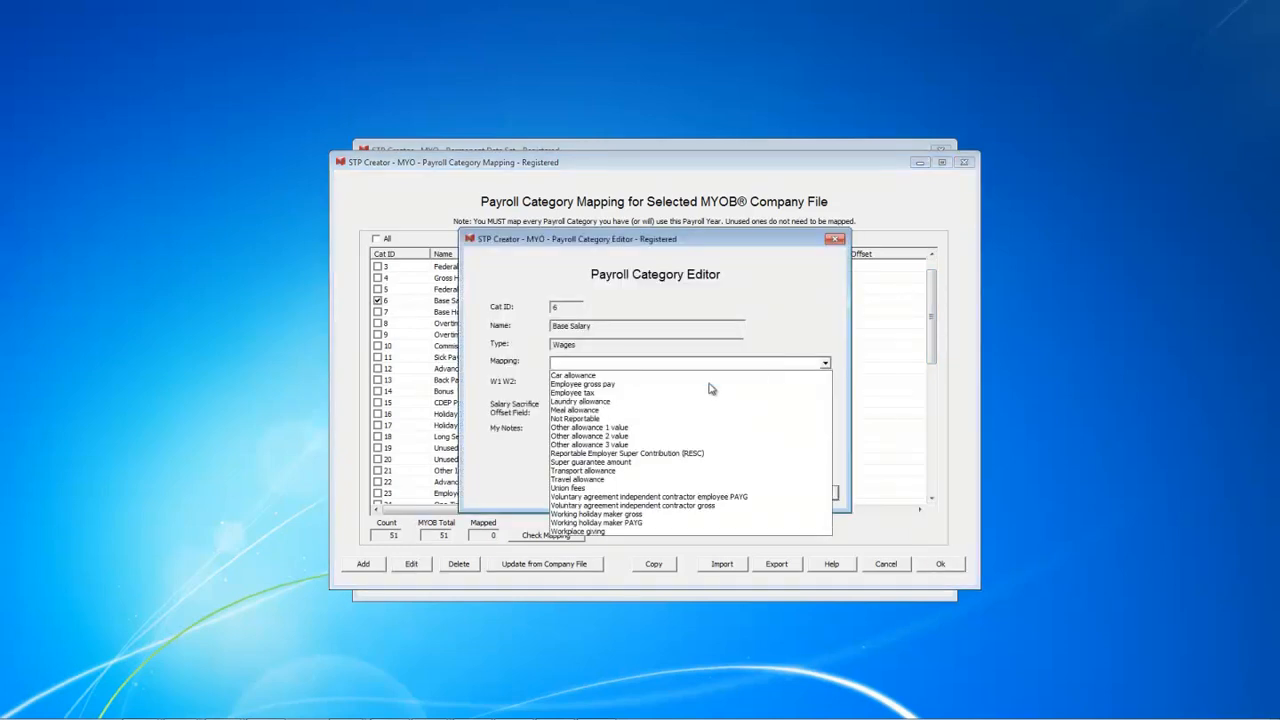
click(632, 386)
click(603, 382)
click(580, 402)
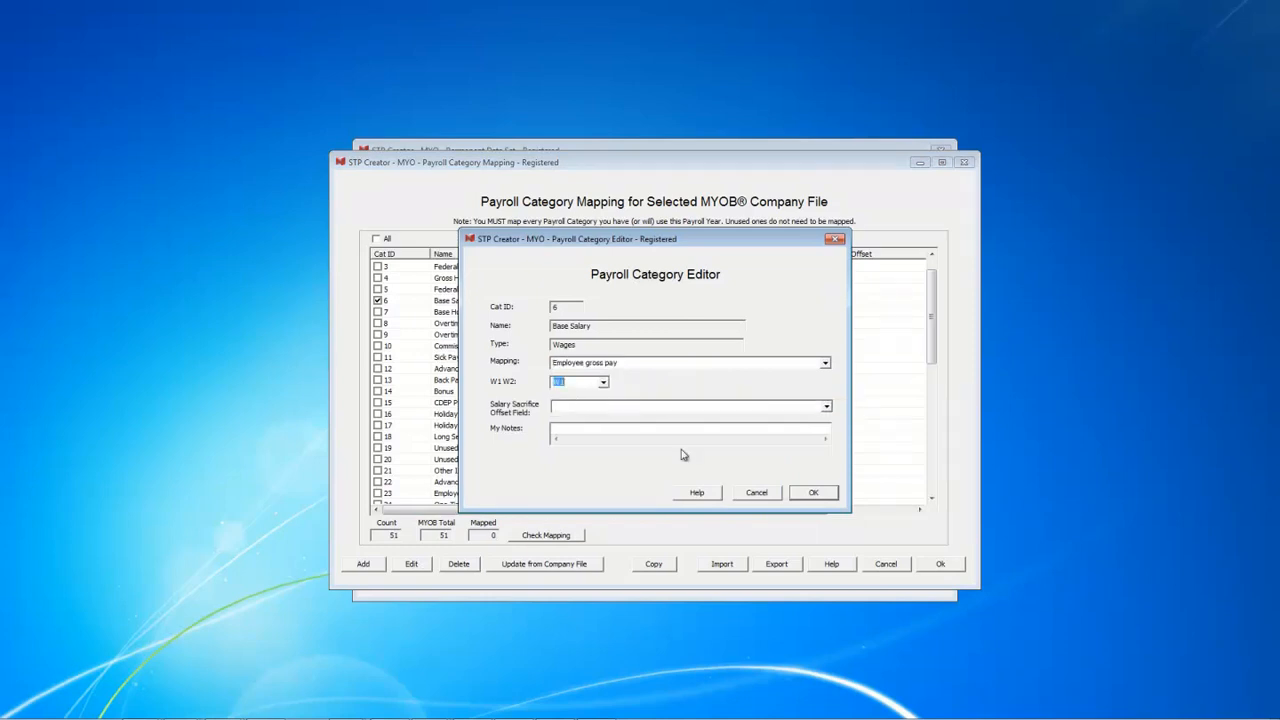
click(813, 492)
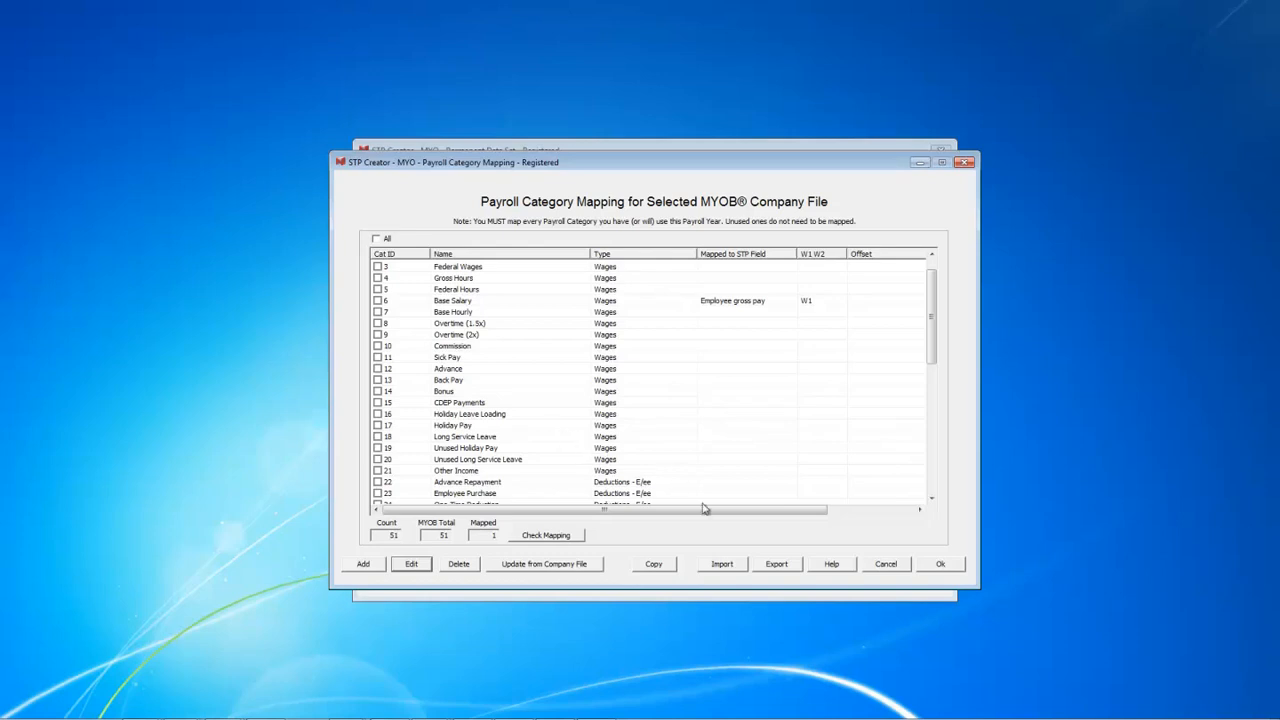
Export the payroll category mapping to PayCatExport.txt in the MYOB Data folder.
click(775, 563)
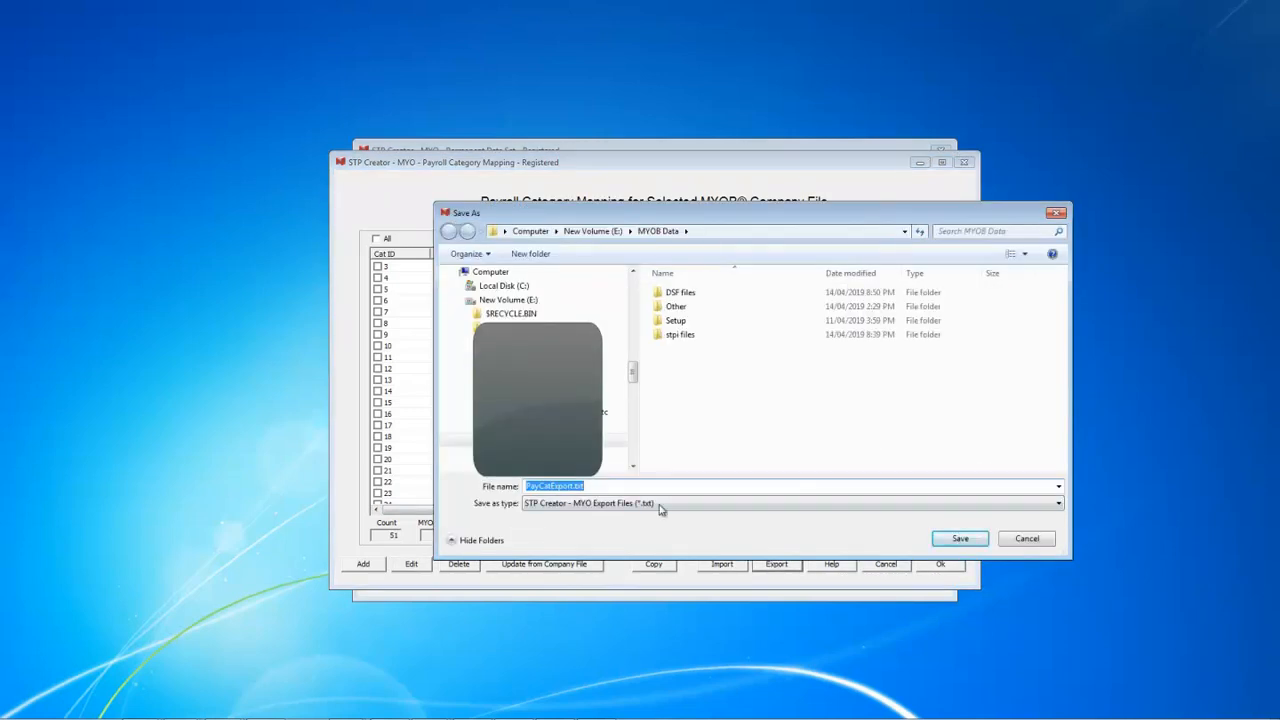
click(960, 540)
click(672, 411)
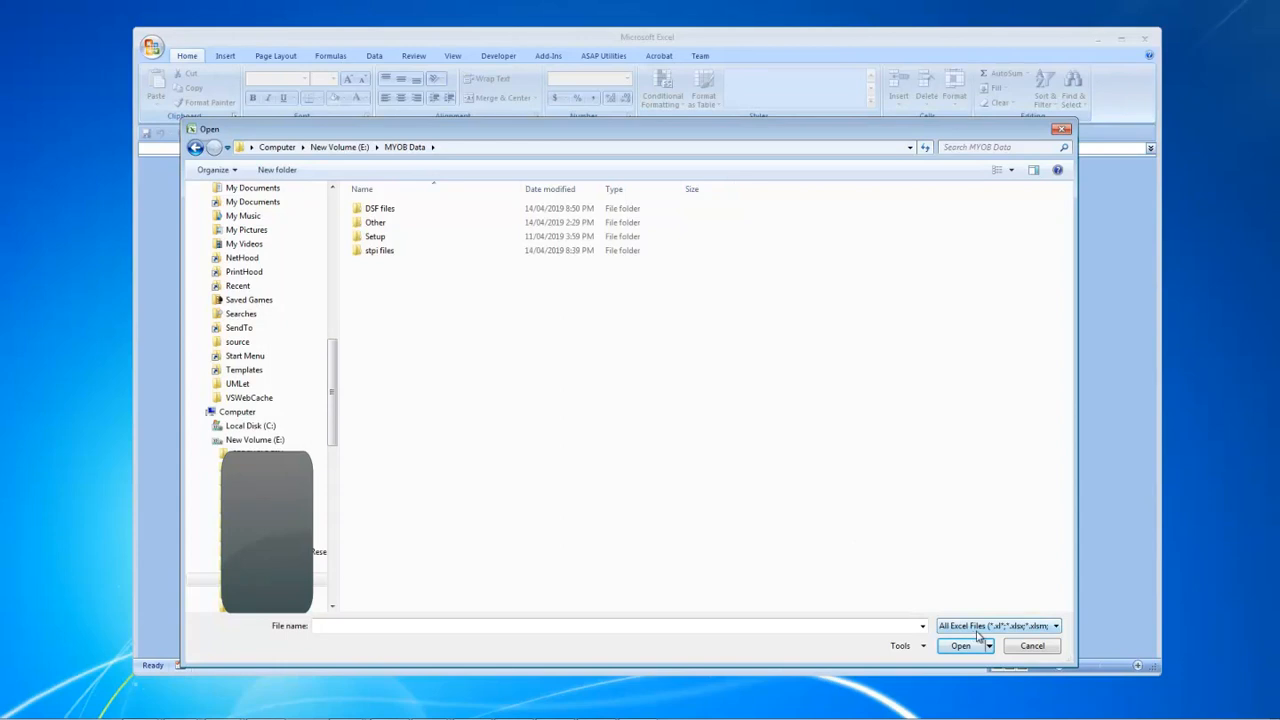
Open the text file PayCatExport.txt from the MYOB Data folder in Excel, importing it as delimited data with the default settings.
click(1057, 626)
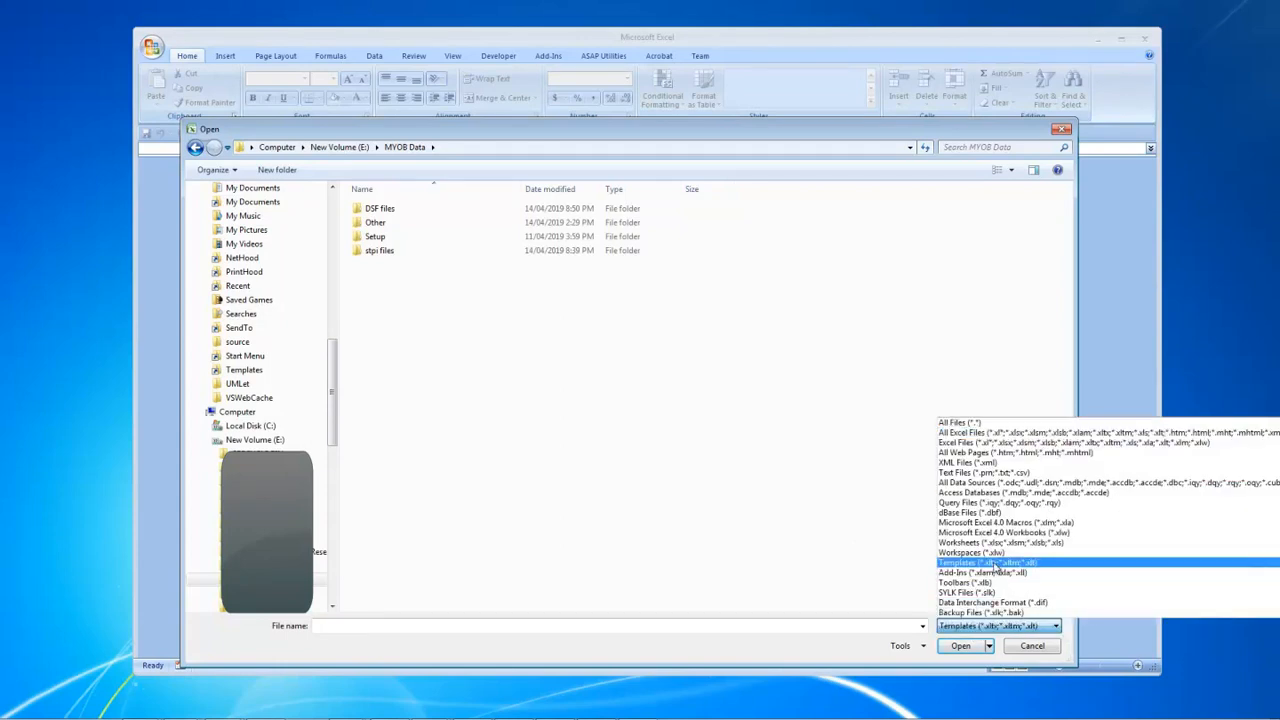
click(950, 472)
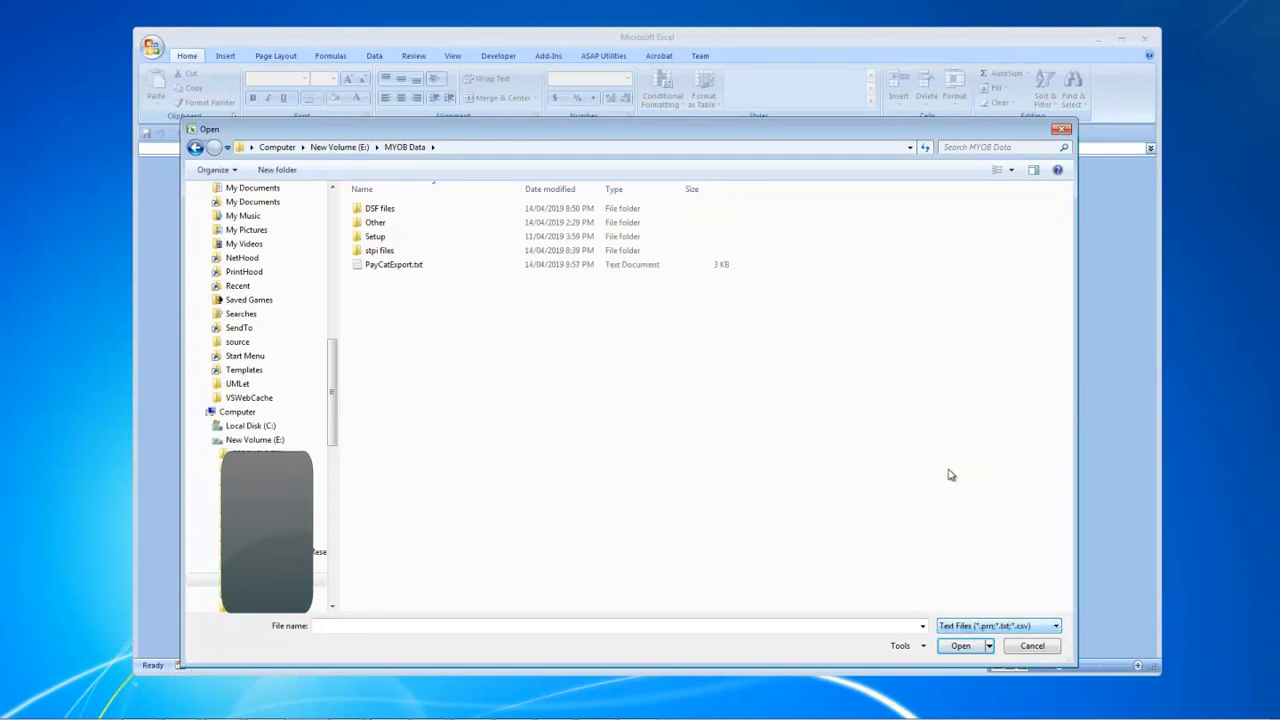
double_click(399, 267)
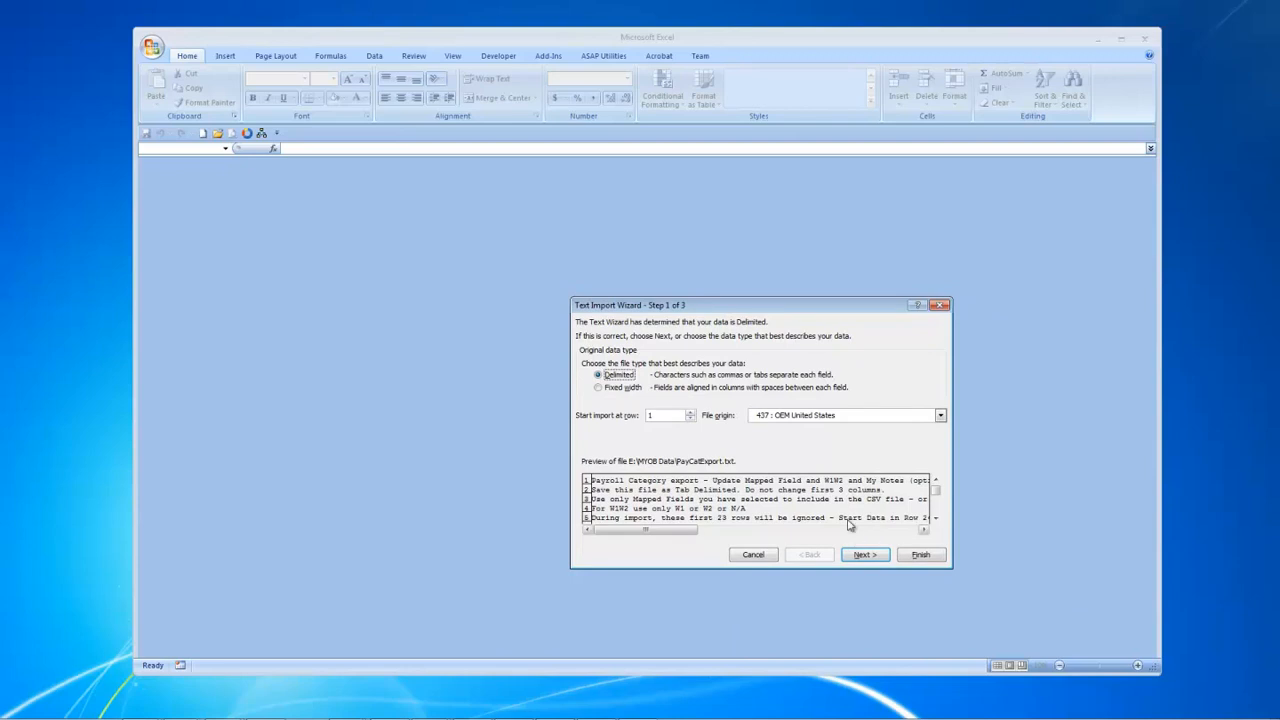
click(921, 556)
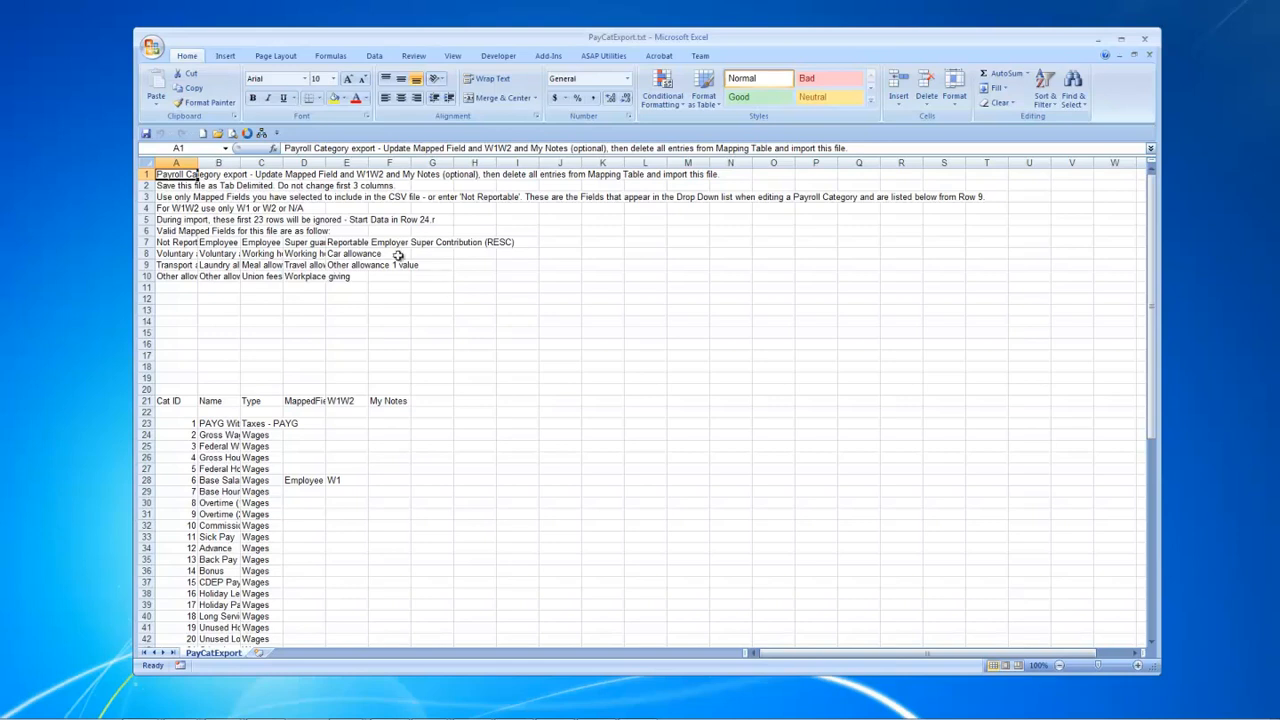
Widen column A and highlight the valid mapped fields heading in A6:D6 in yellow.
drag(199, 166, 230, 166)
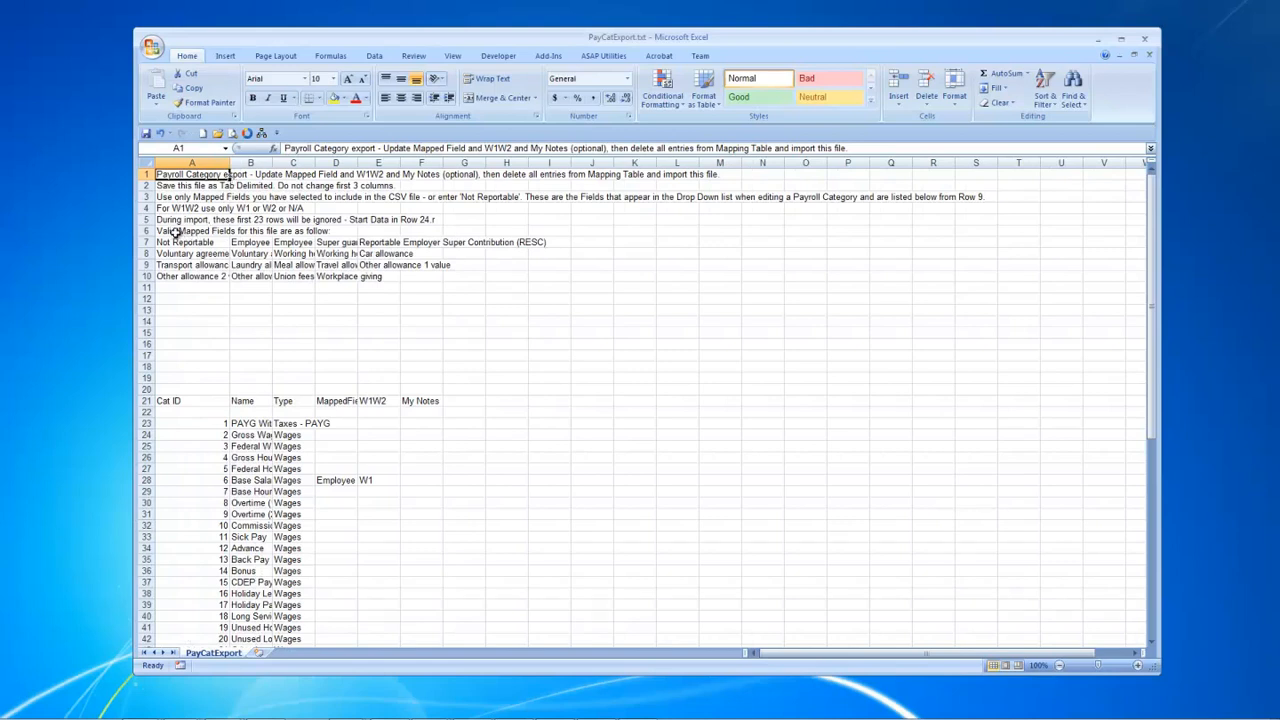
drag(170, 231, 320, 228)
click(335, 97)
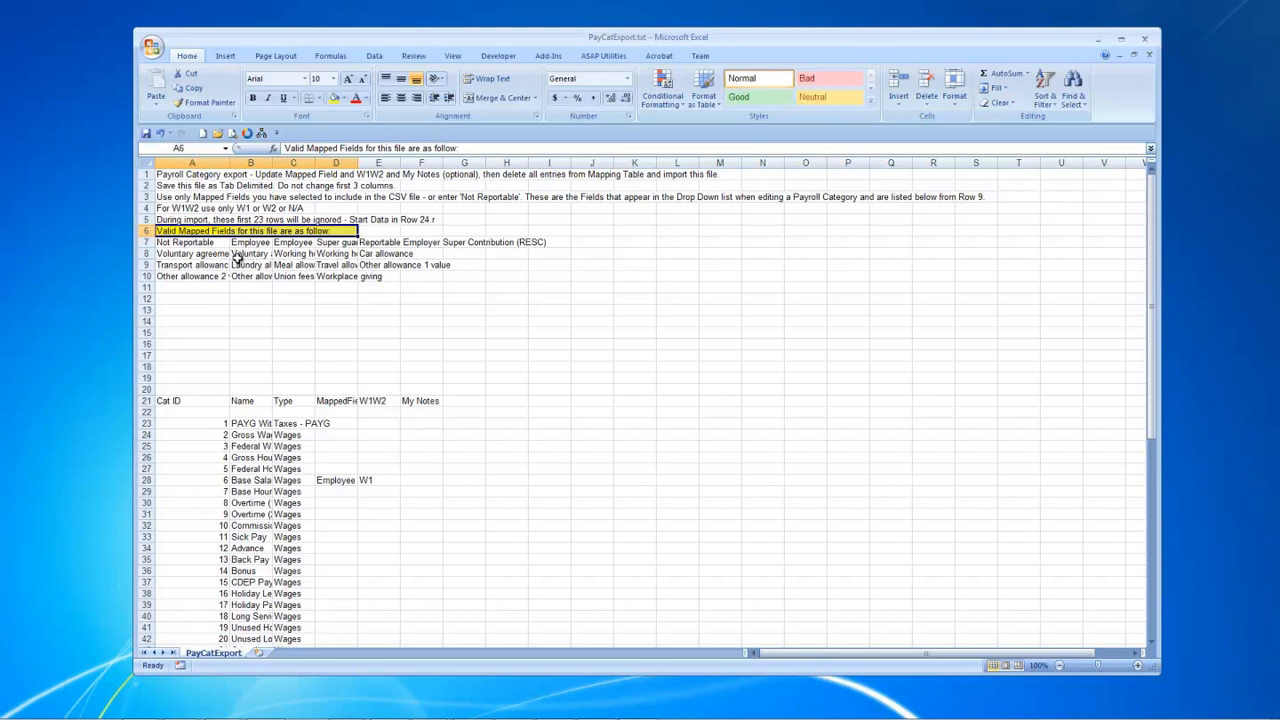
Widen columns A to E to show their full text and highlight the valid mapped fields in A7:E10 in yellow.
drag(229, 163, 729, 163)
double_click(770, 163)
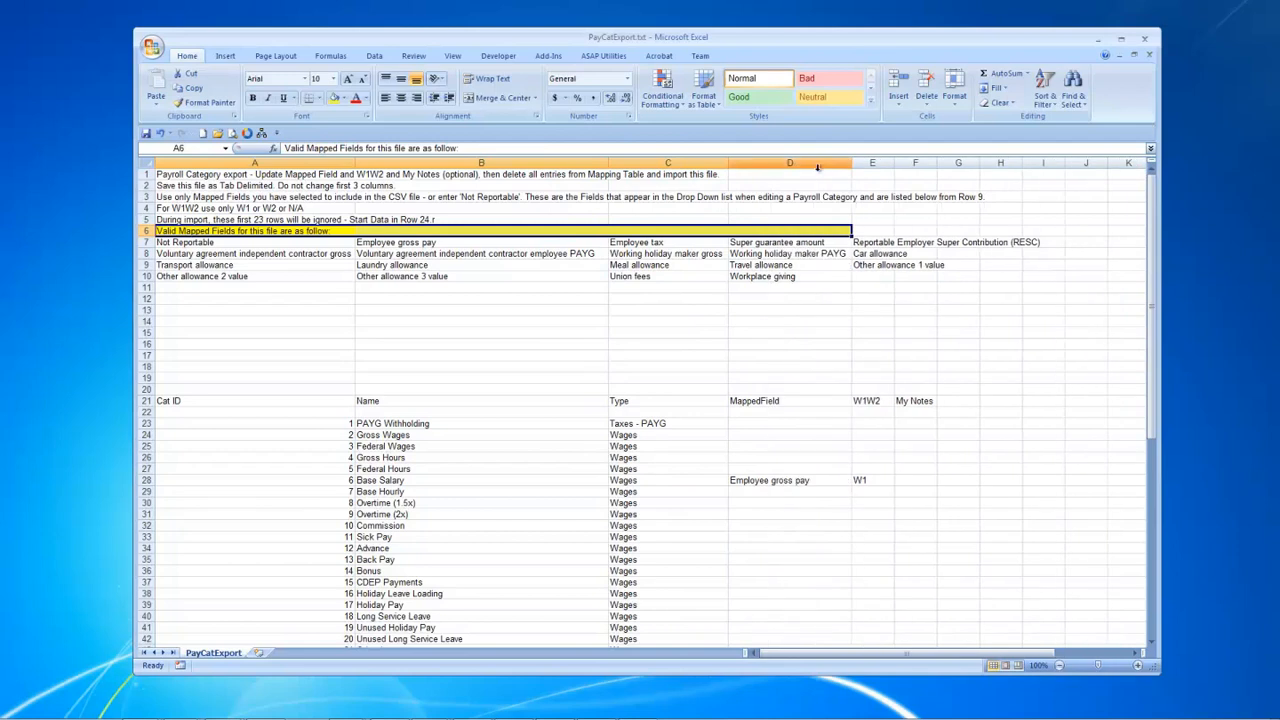
click(889, 163)
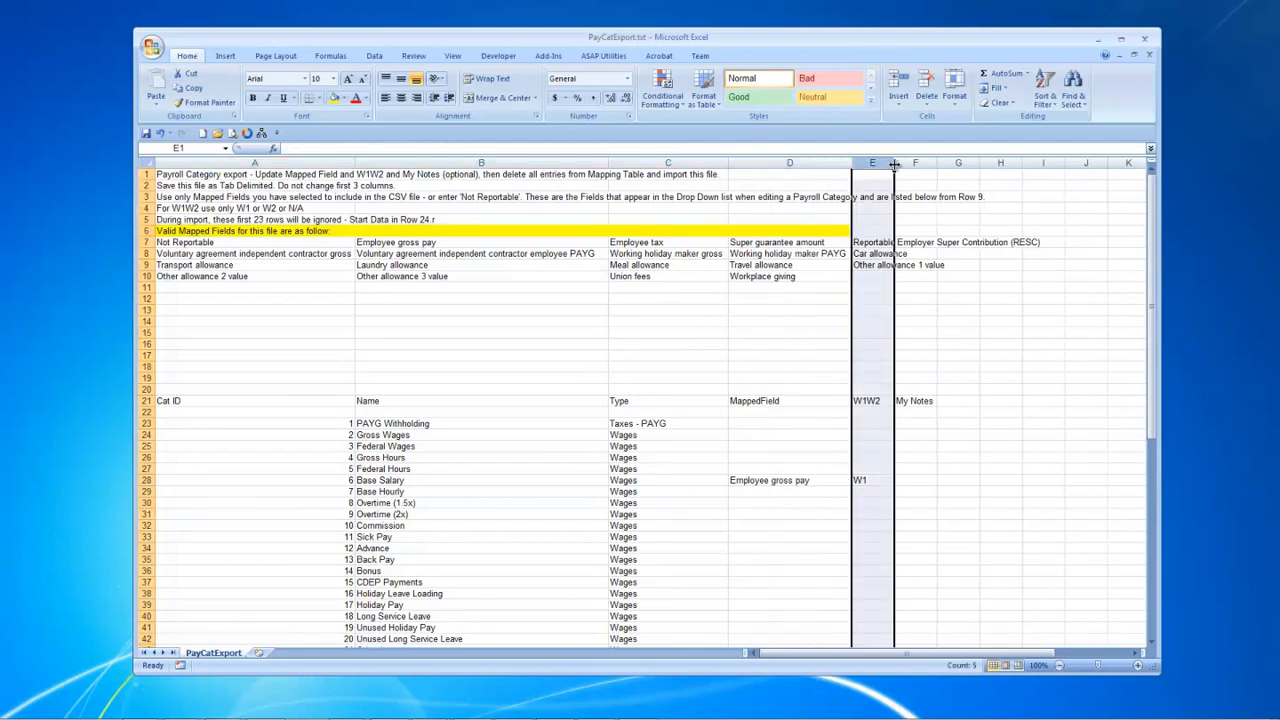
double_click(892, 163)
drag(170, 238, 808, 260)
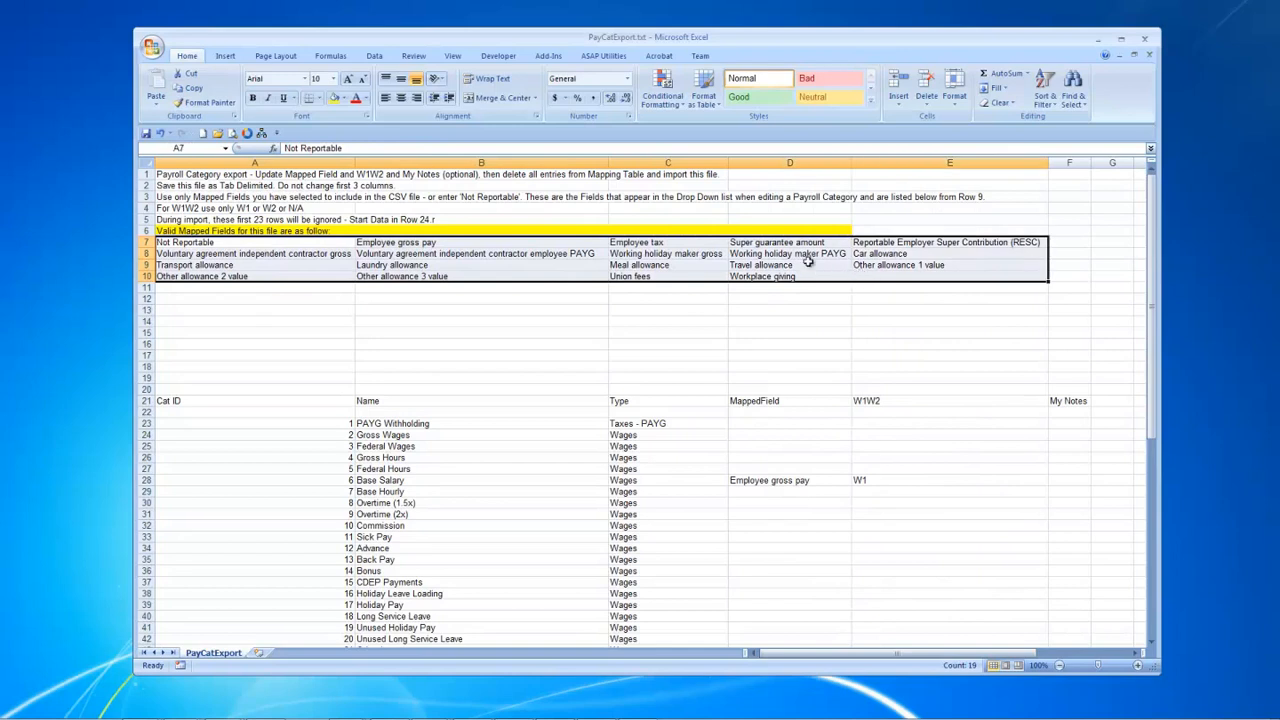
click(334, 97)
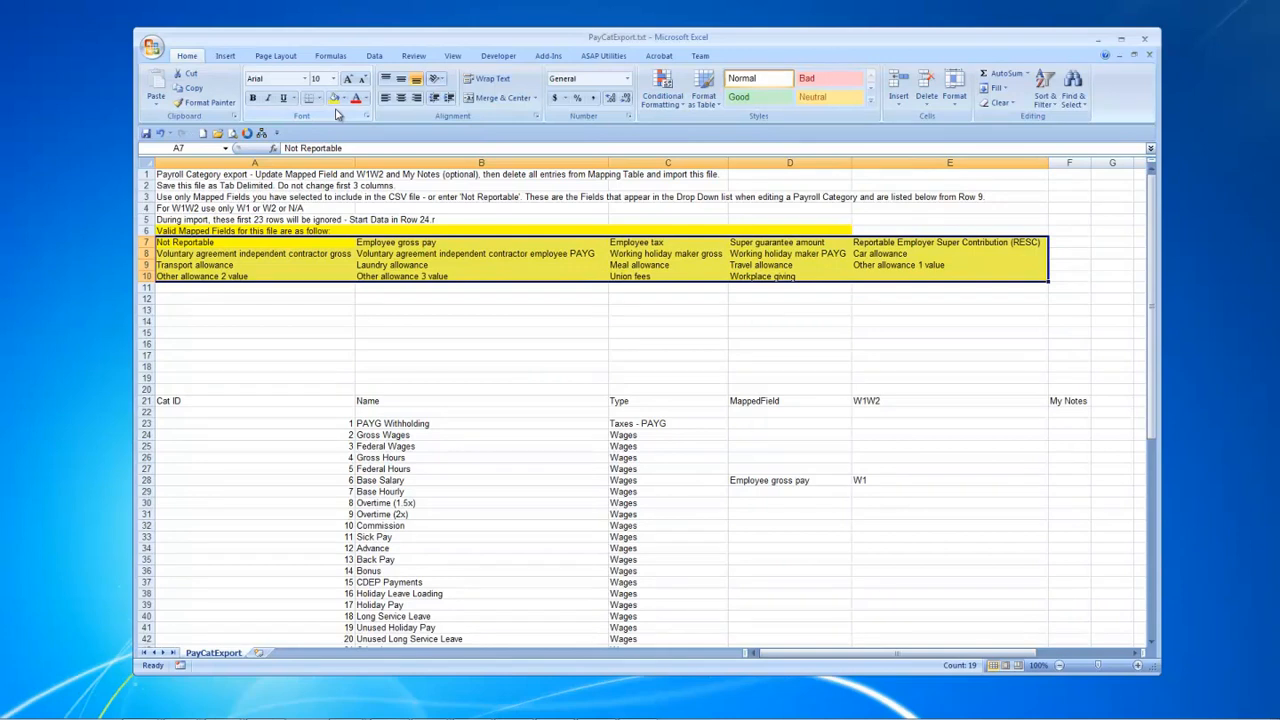
Copy Employee gross pay from the valid fields list into the MappedField cells D29:D33, from Base Hourly to Sick Pay.
click(410, 243)
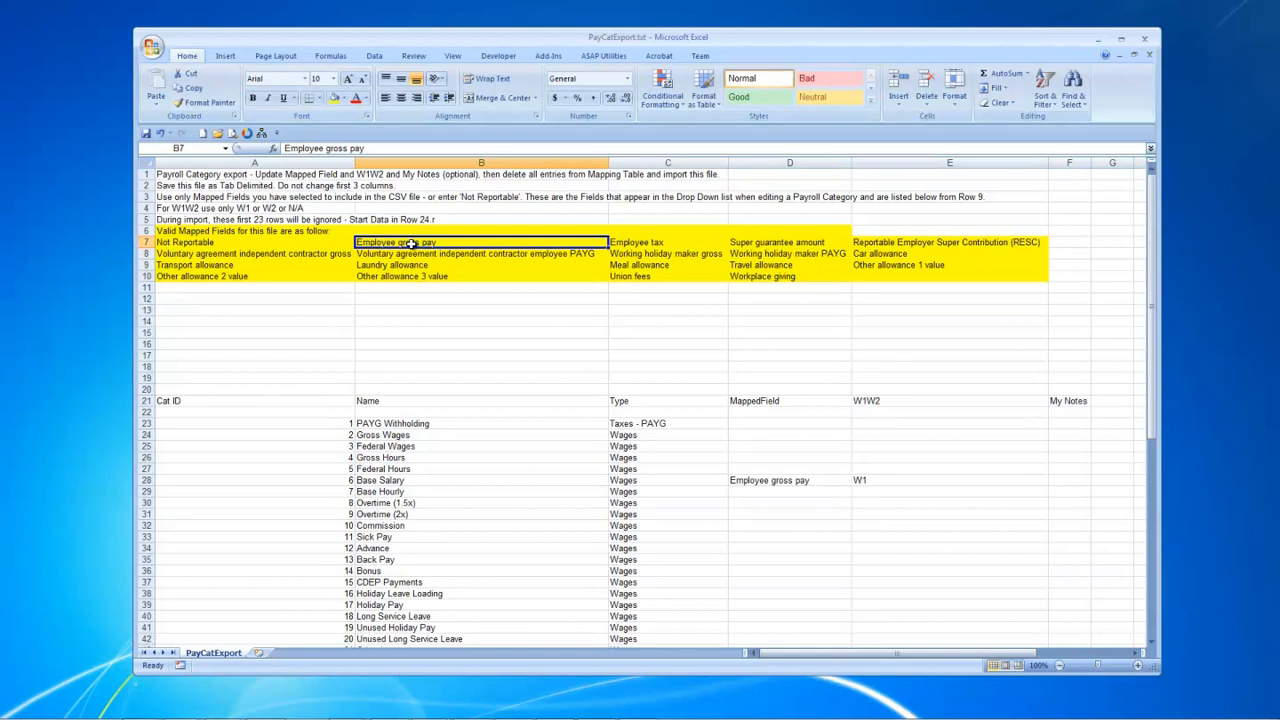
key(ctrl+c)
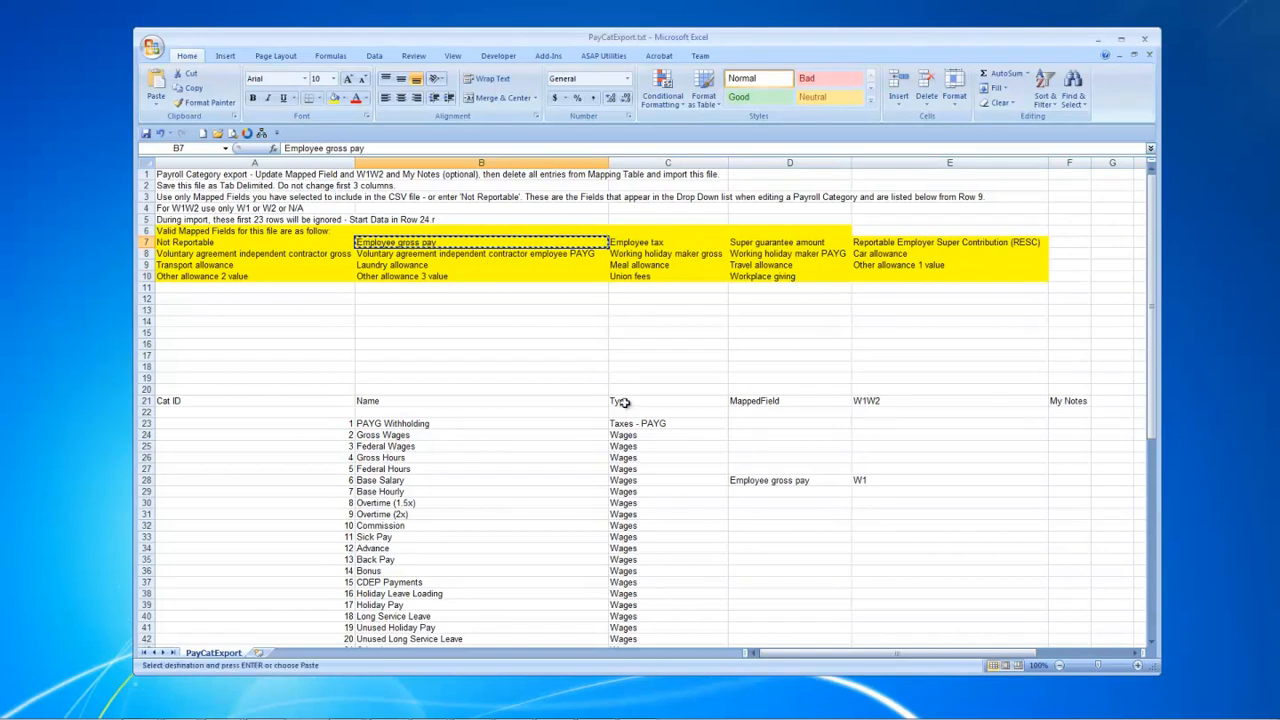
click(765, 490)
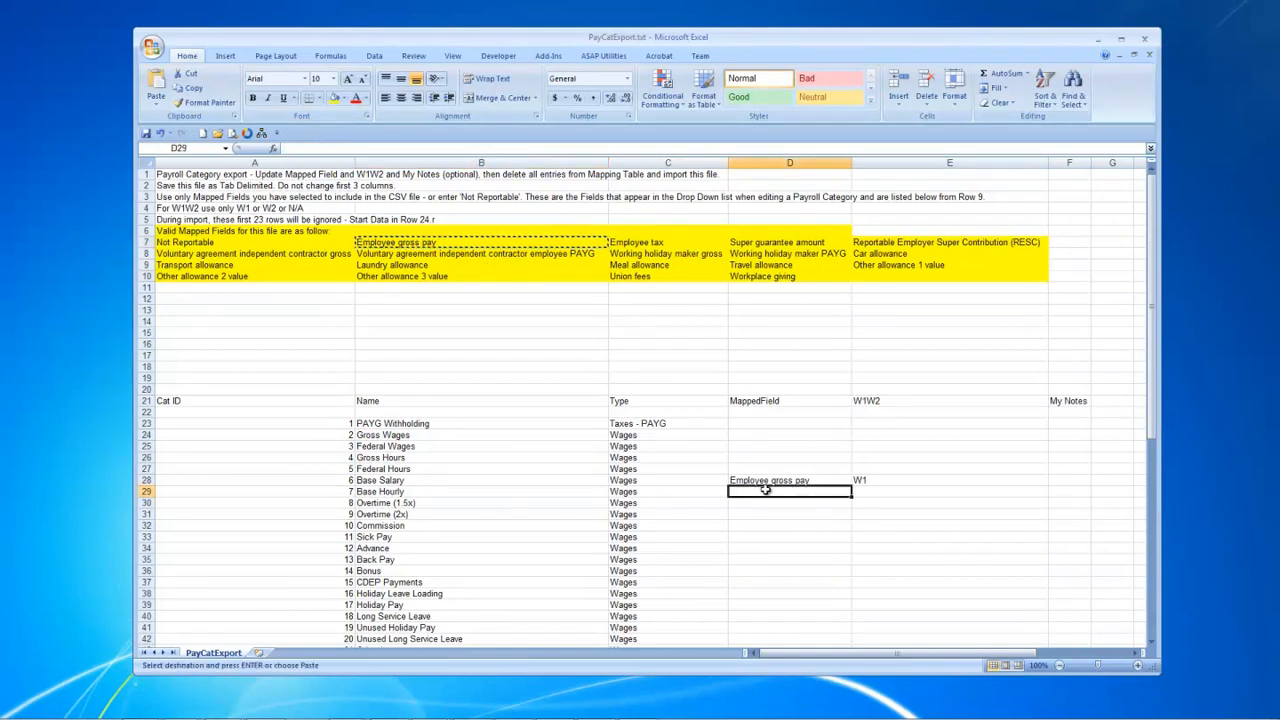
key(ctrl+v)
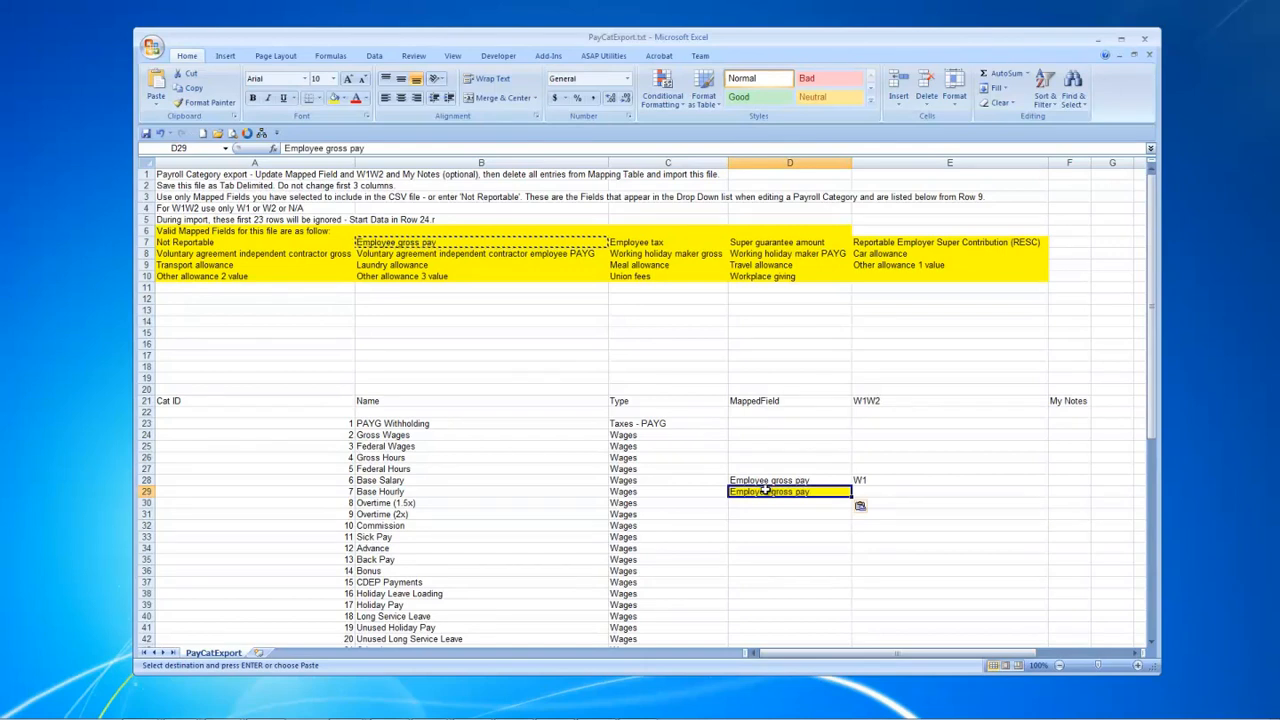
key(shift+Down)
key(shift+Down)
key(shift+Down)
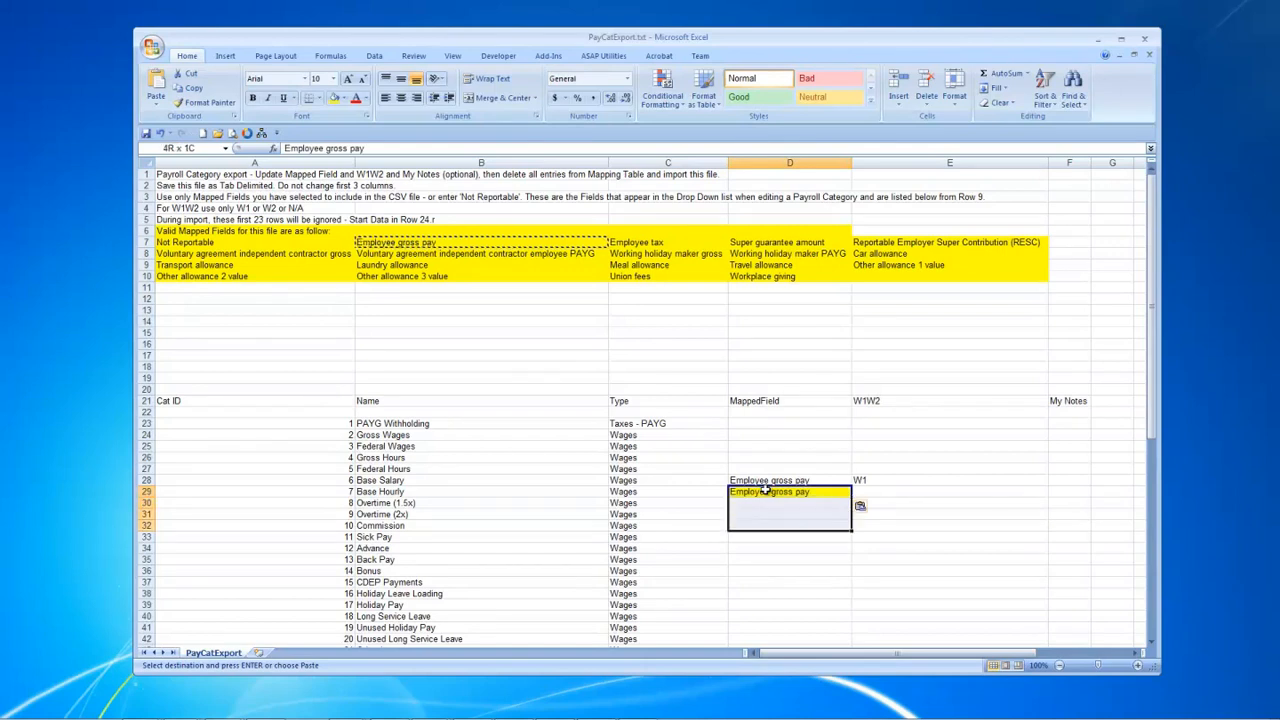
key(shift+Down)
key(Return)
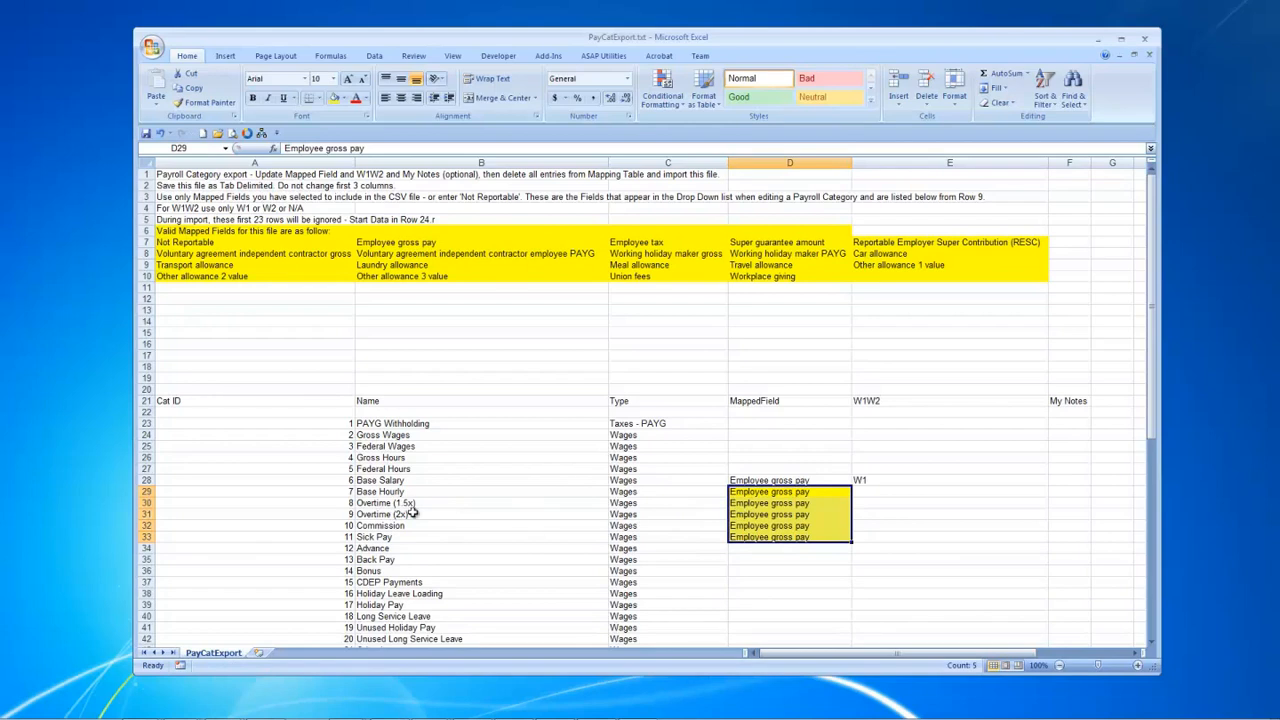
click(762, 527)
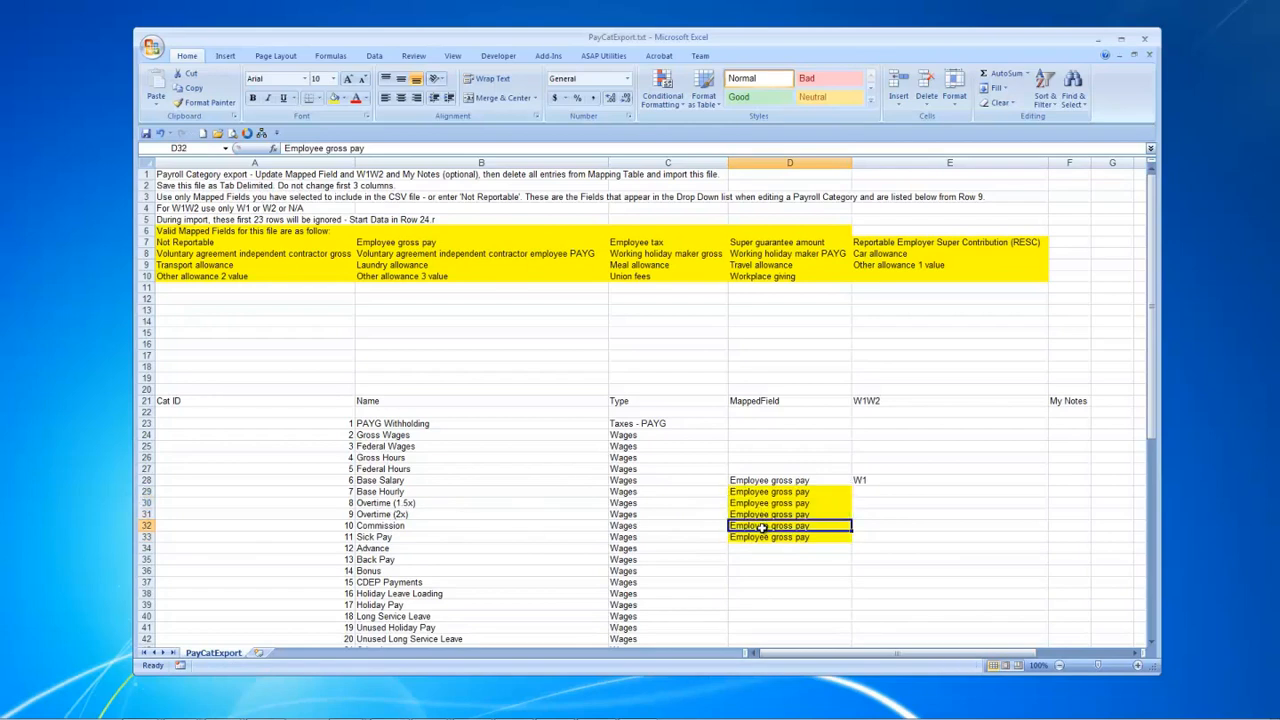
Check the mapped fields and W1W2 entries of the Union Fee, Superannuation Guarantee, PAYG Withholding and Car Allowance categories.
scroll(762, 527, down, 2)
click(789, 593)
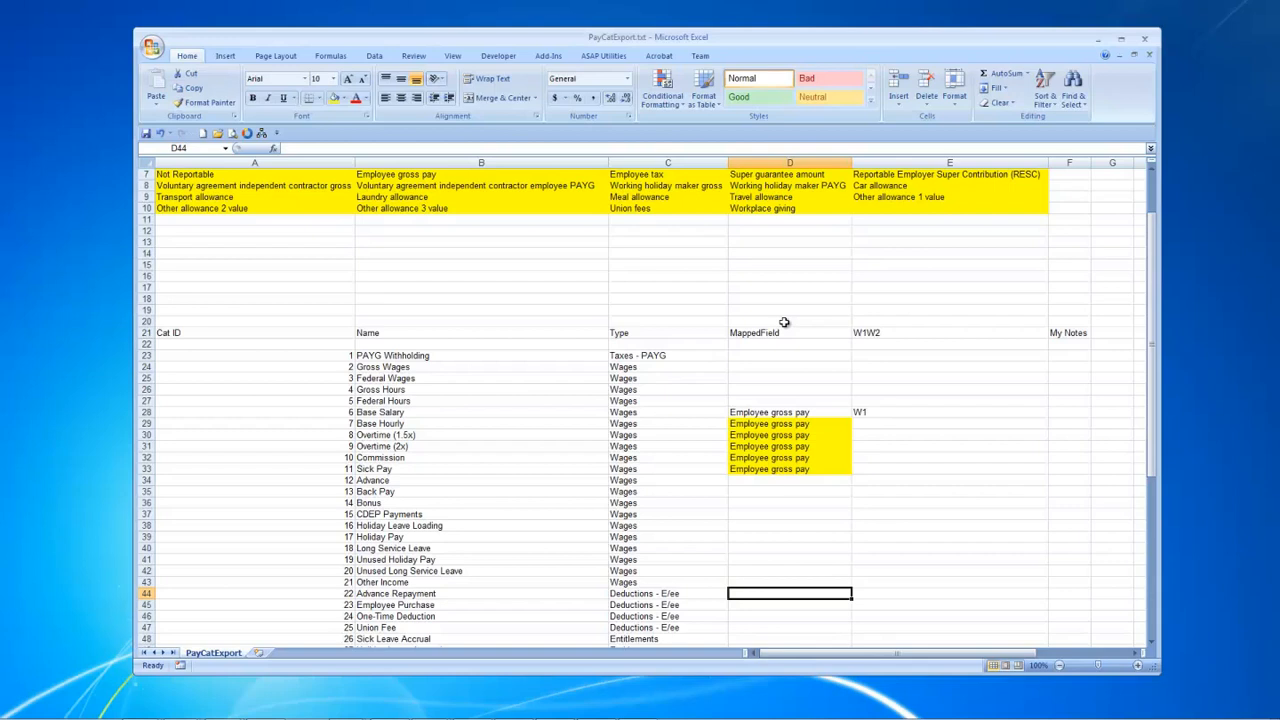
scroll(784, 322, down, 4)
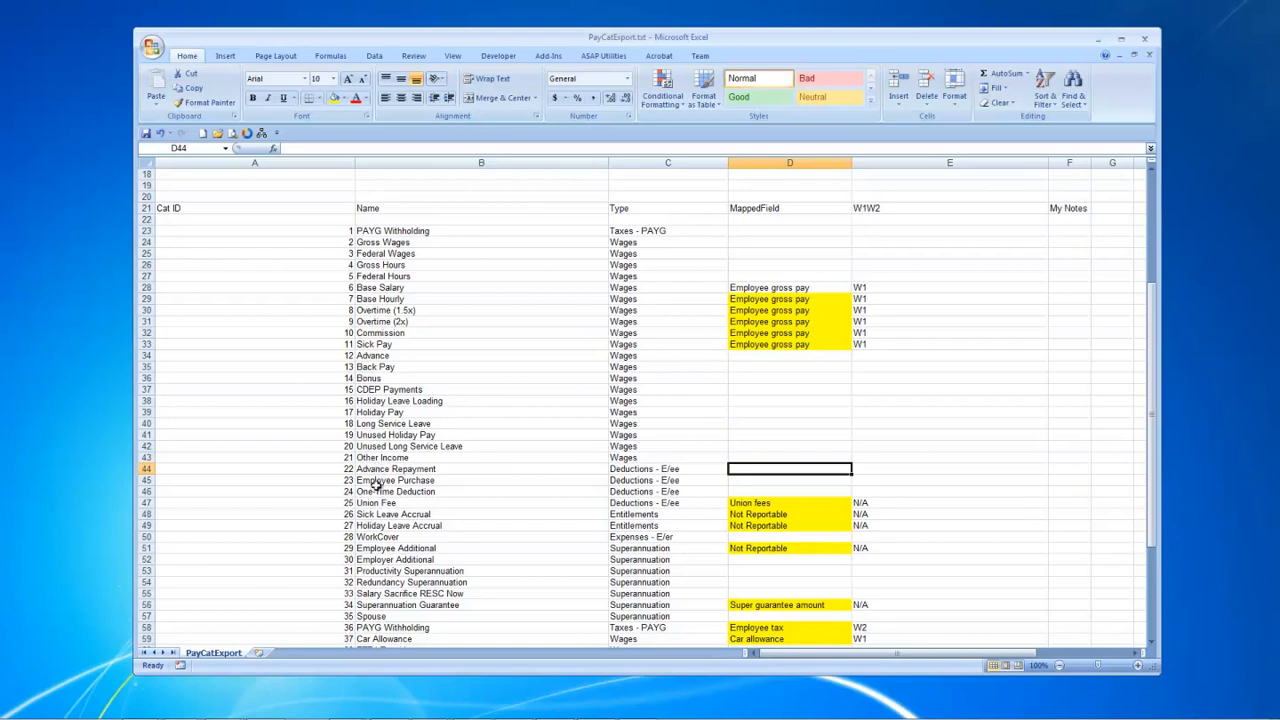
click(381, 500)
scroll(383, 494, down, 5)
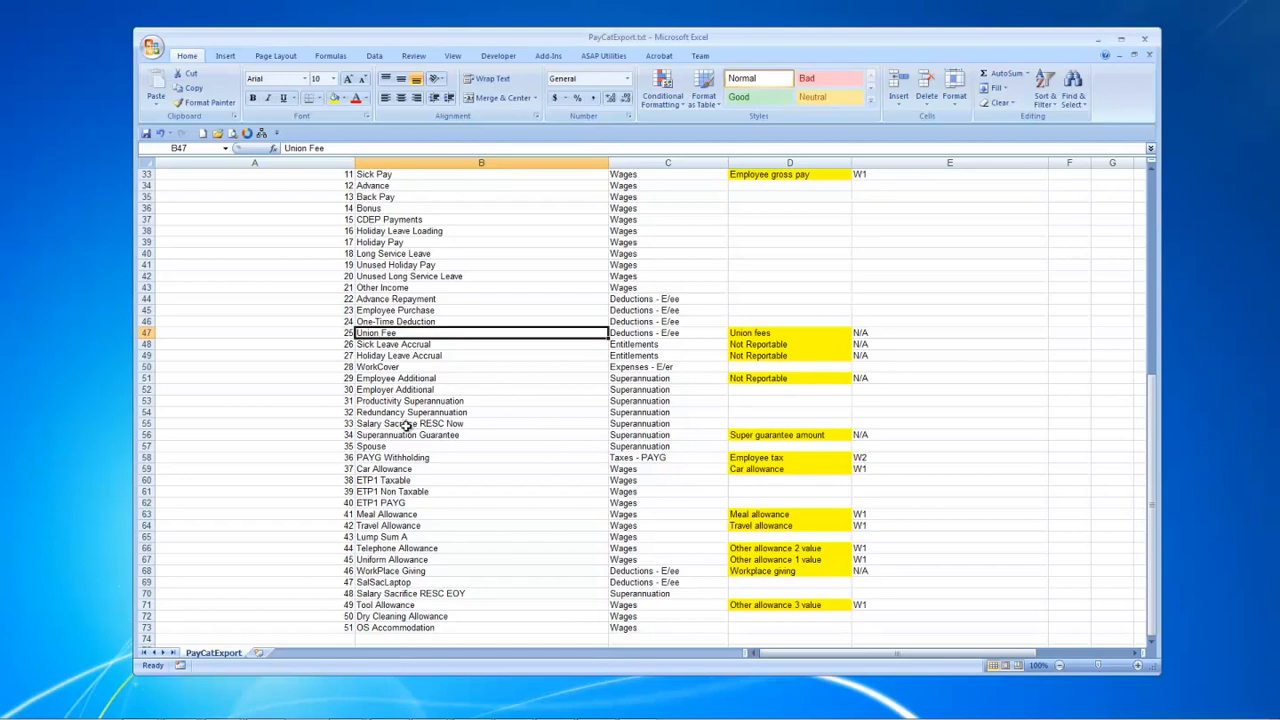
click(440, 424)
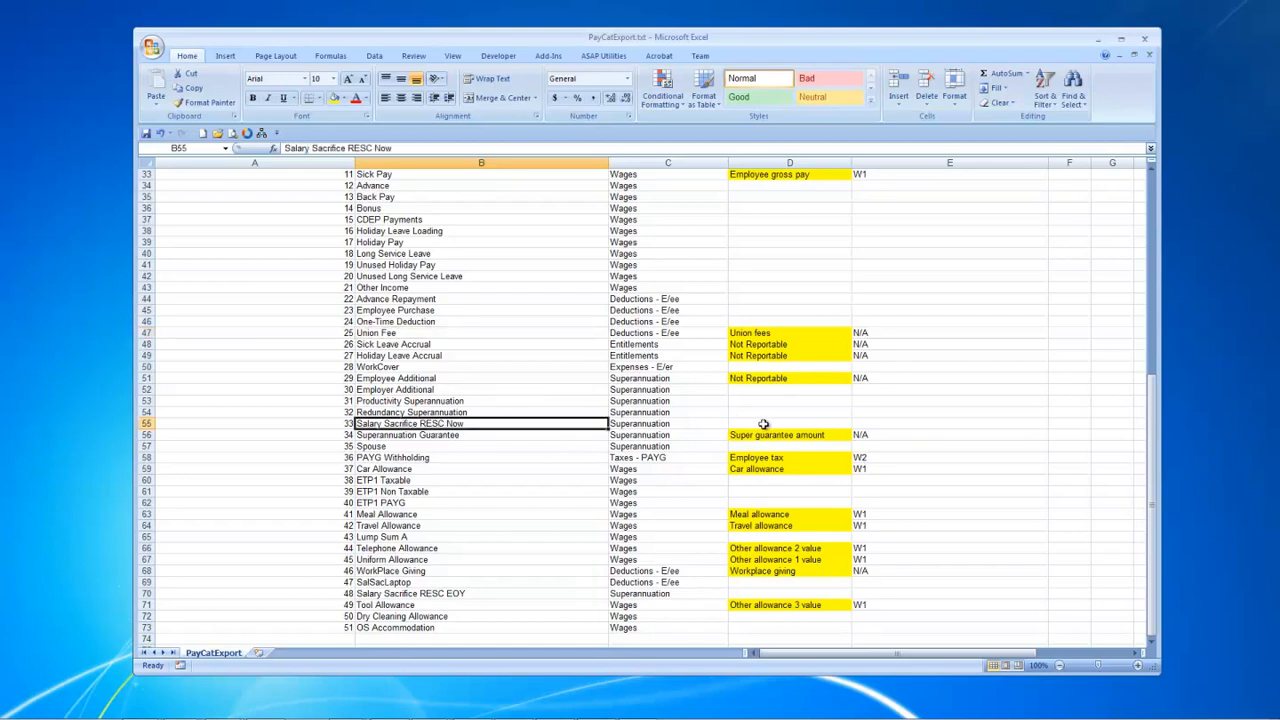
click(427, 437)
click(778, 434)
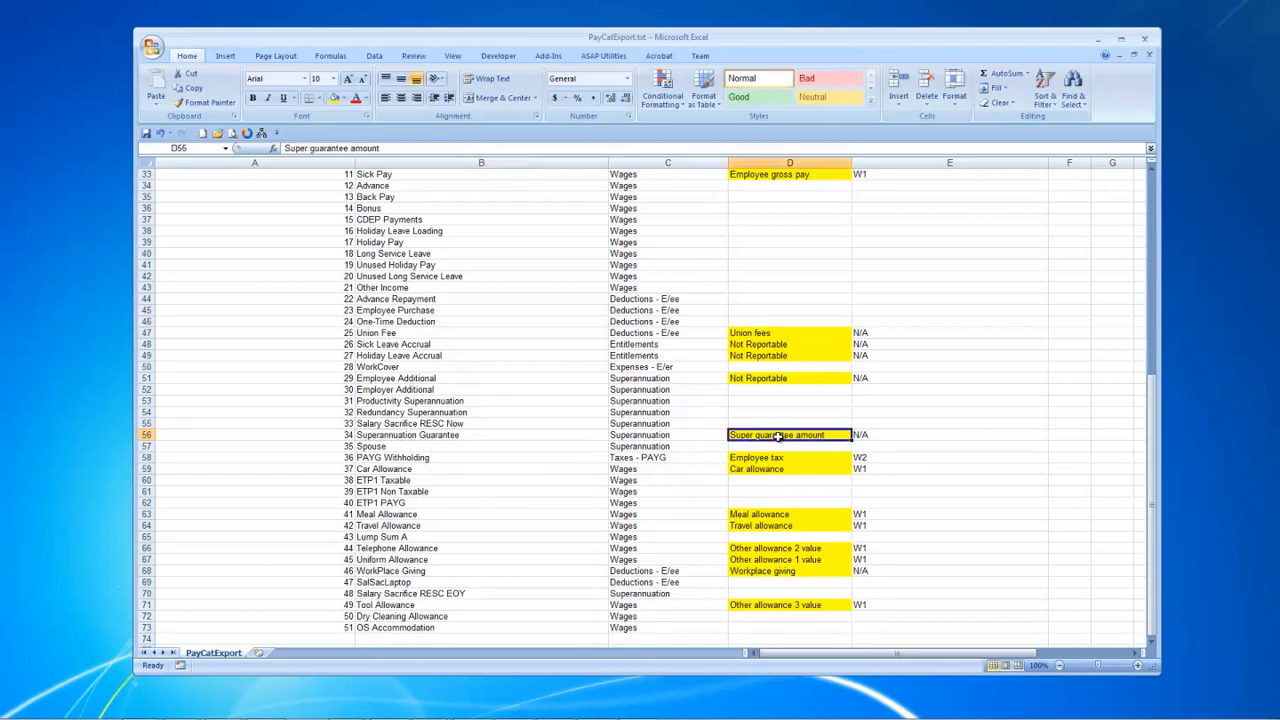
click(870, 435)
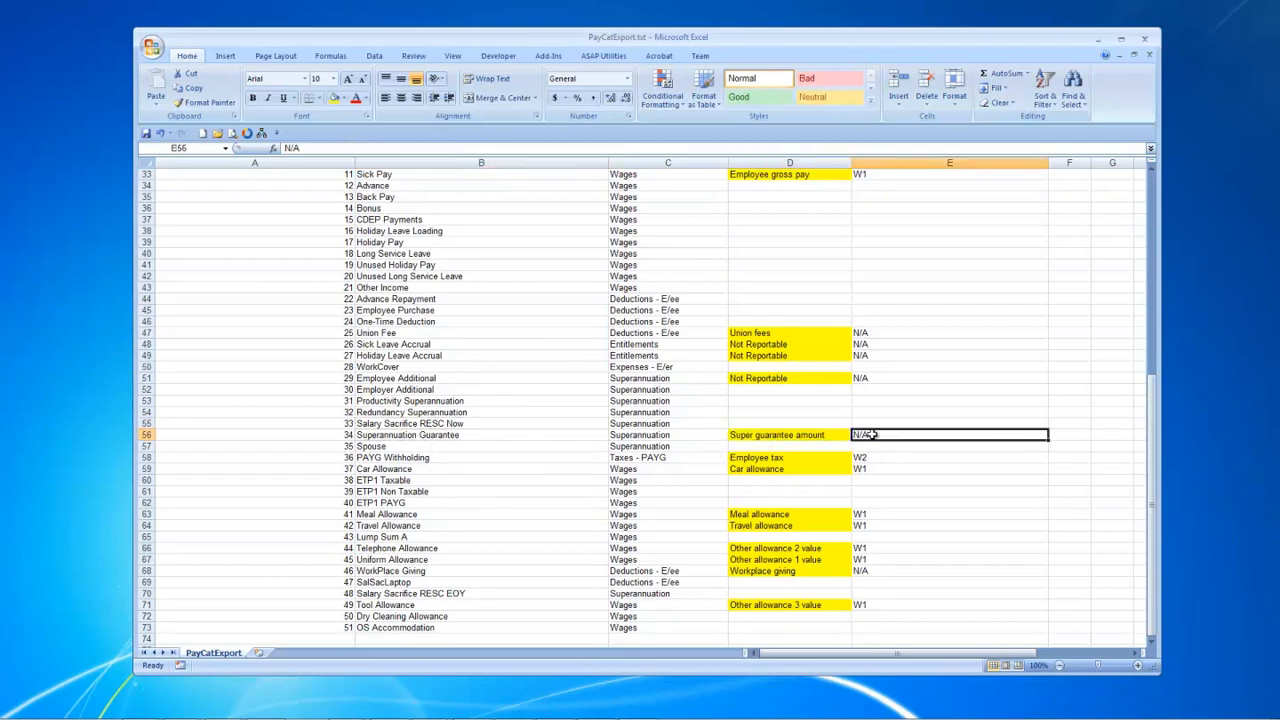
click(454, 462)
click(755, 461)
click(870, 459)
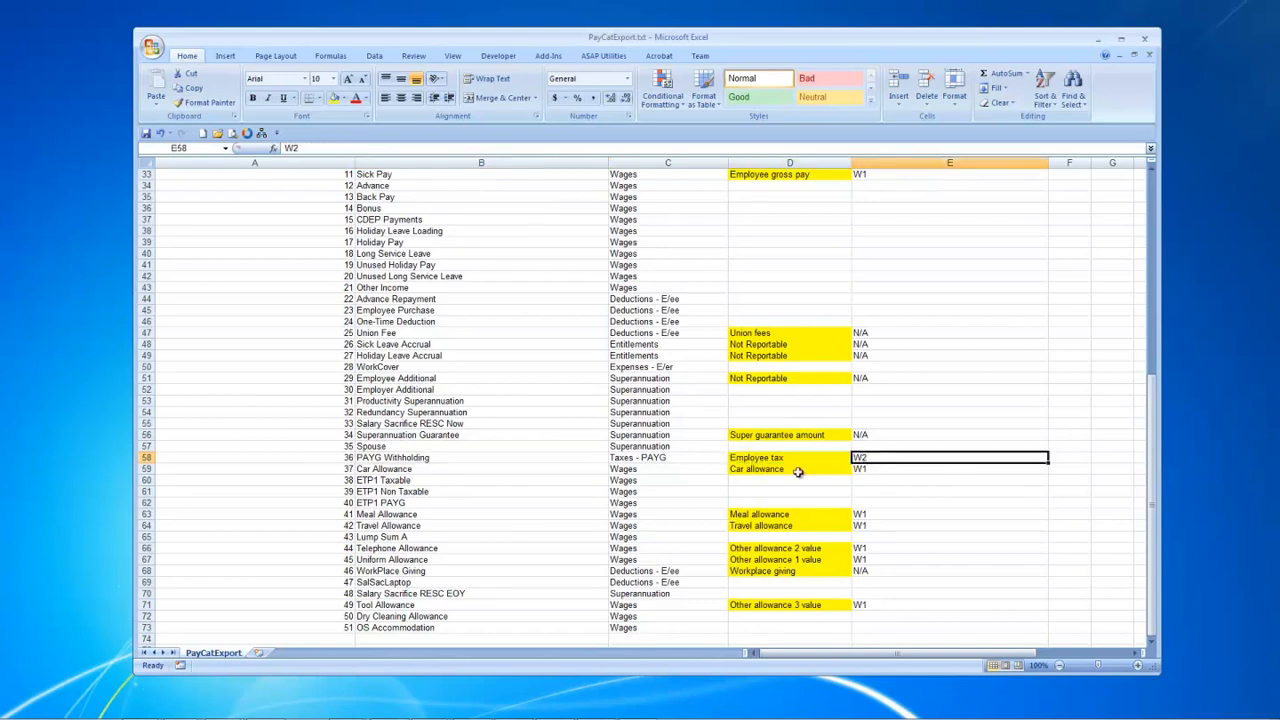
click(450, 473)
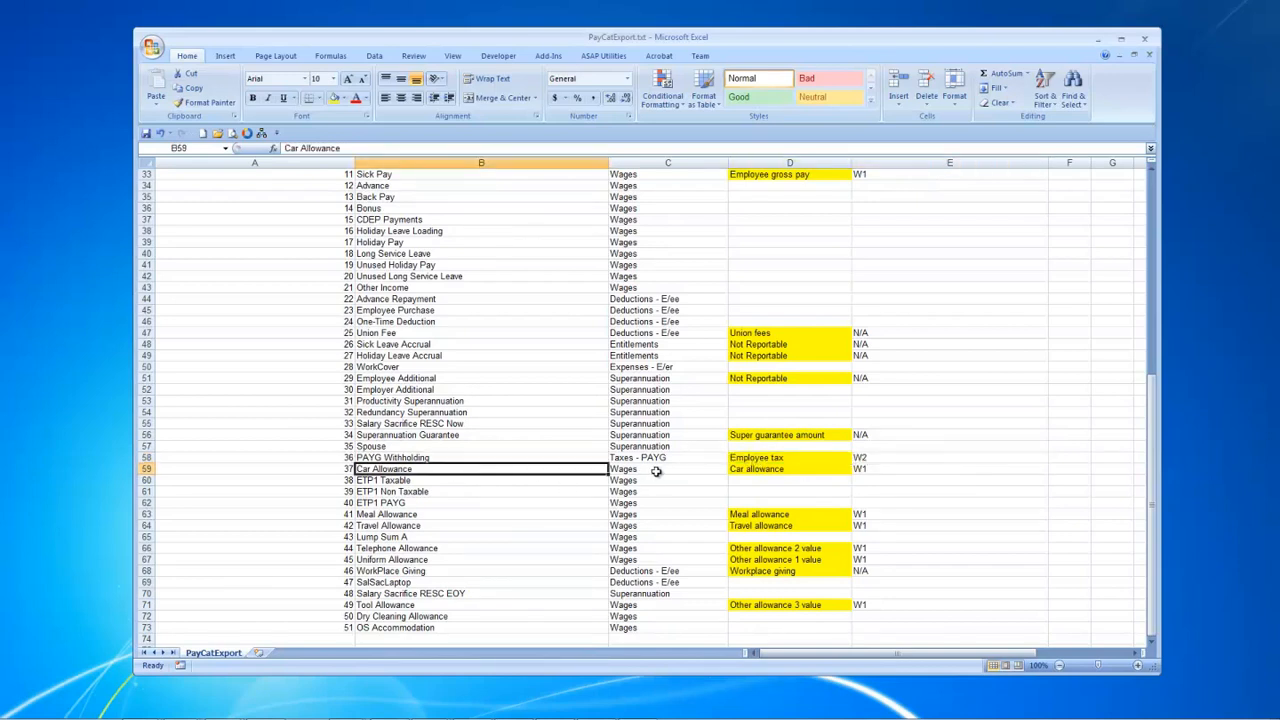
click(748, 472)
Review the whole payroll category list for its mapped fields and W1W2 entries.
scroll(826, 511, down, 4)
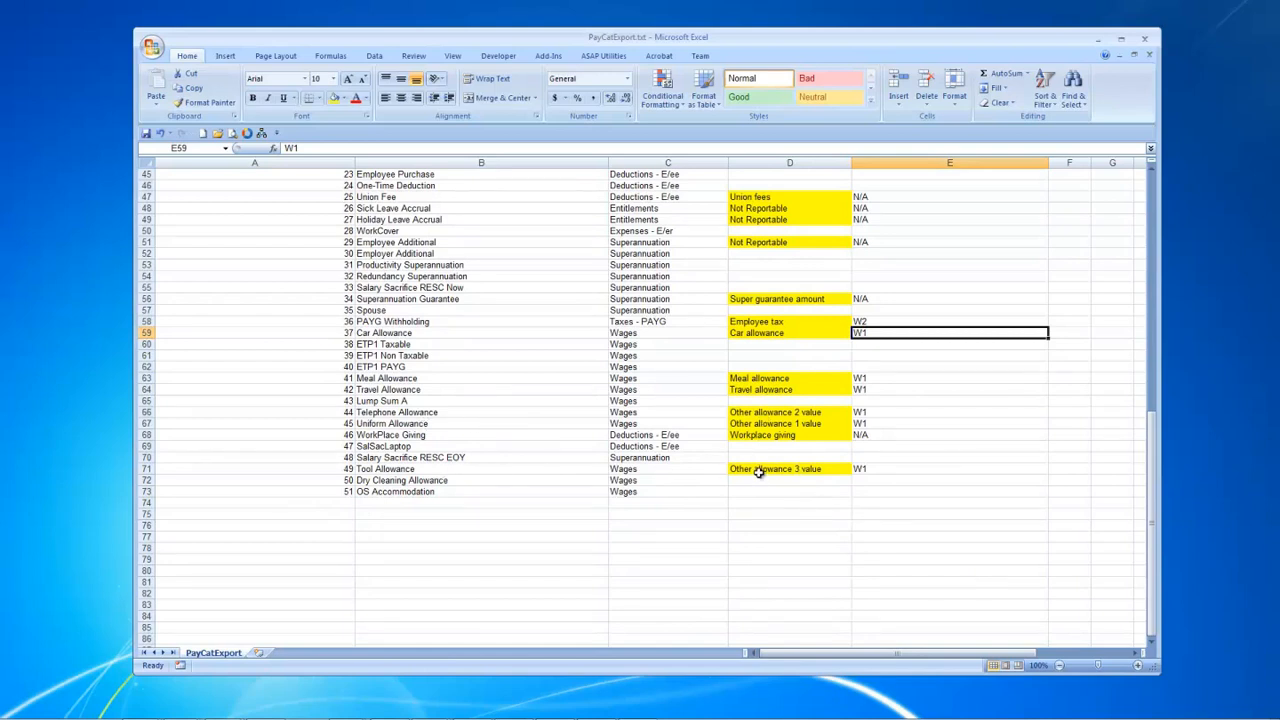
scroll(762, 451, up, 10)
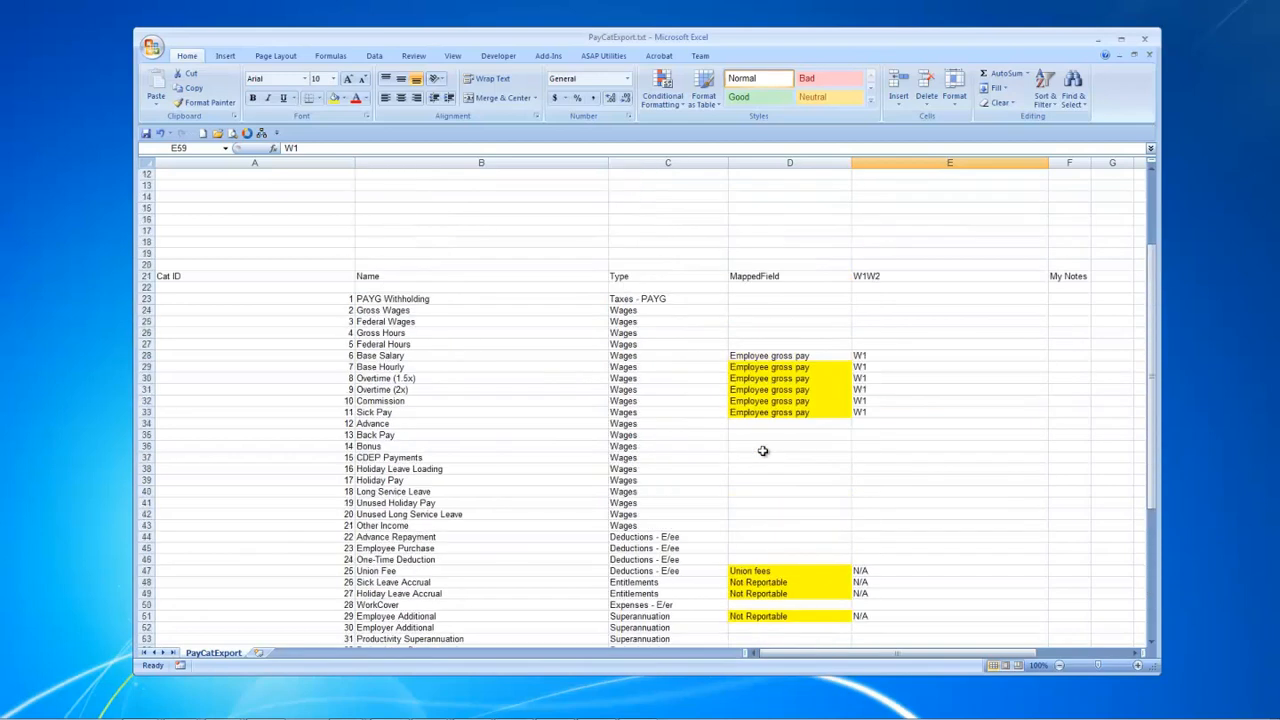
scroll(762, 451, up, 5)
scroll(771, 540, down, 10)
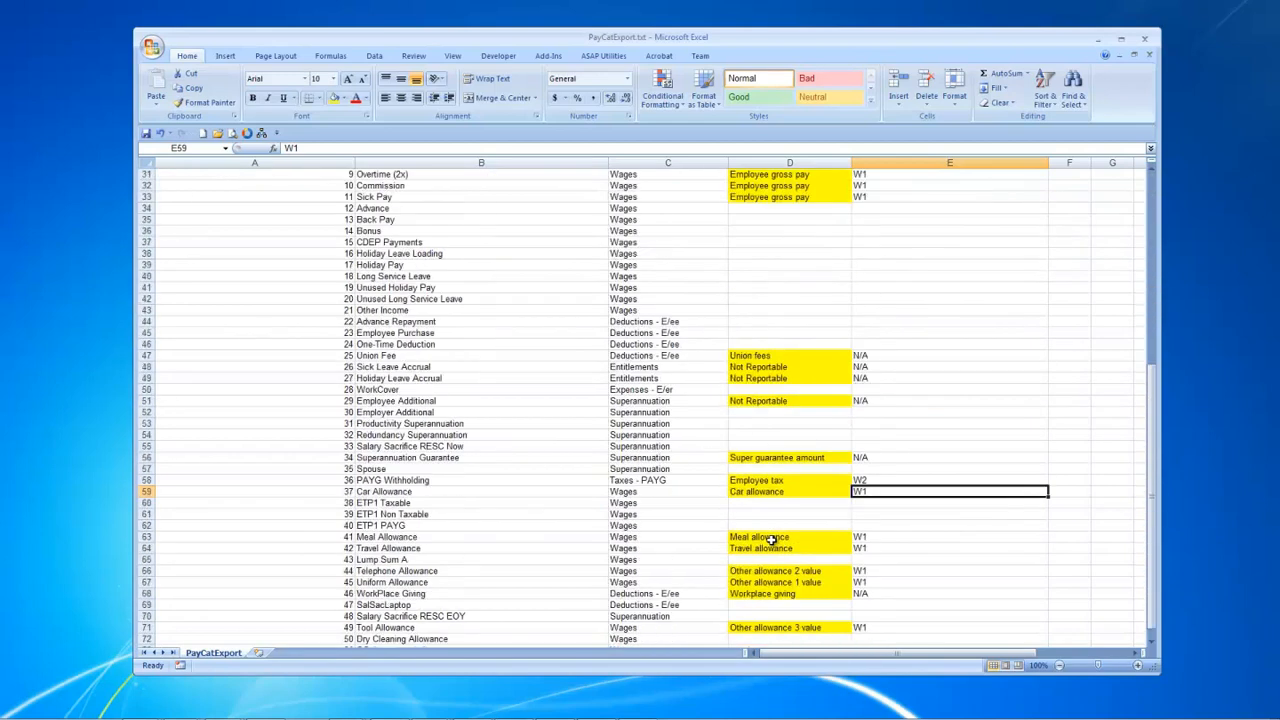
scroll(771, 537, down, 4)
scroll(771, 534, up, 2)
click(777, 491)
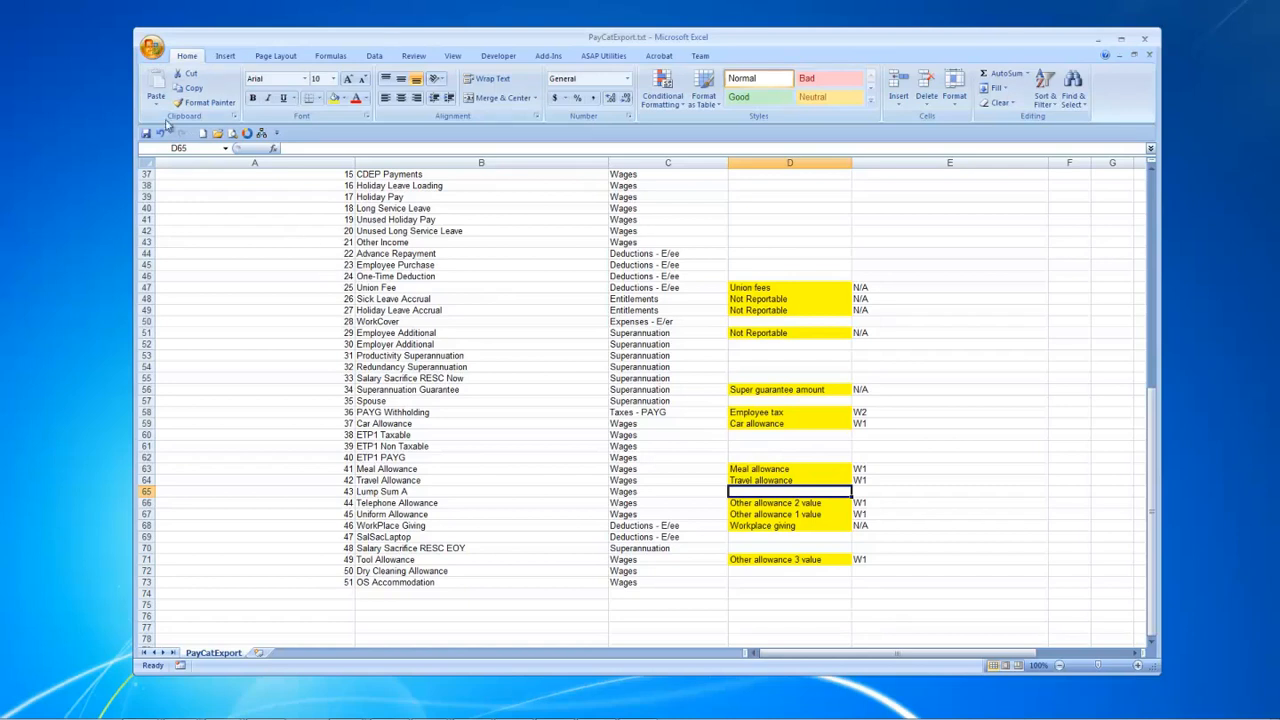
Save the sheet as PayCatImport.txt in the MYOB Data folder, keeping the Text (Tab delimited) format.
key(F12)
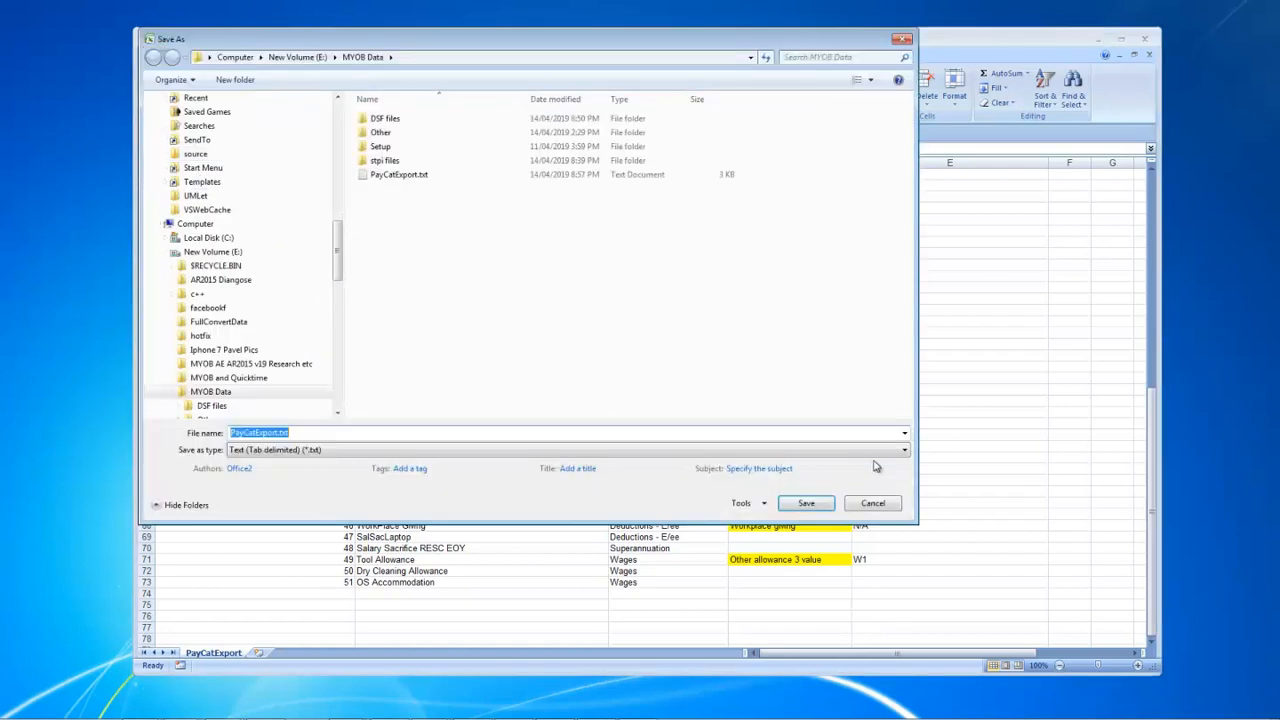
click(260, 433)
text(Import)
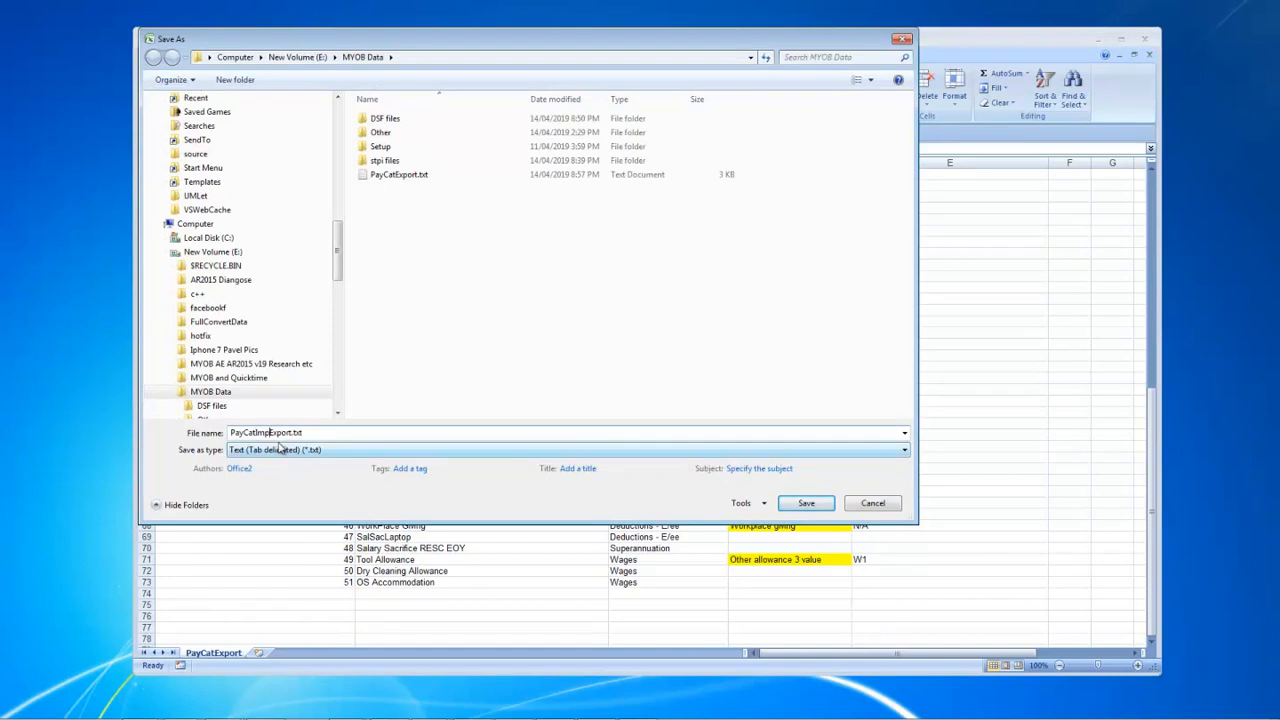
key(Delete)
key(Delete)
key(Delete)
key(Delete)
key(Delete)
key(Delete)
click(812, 503)
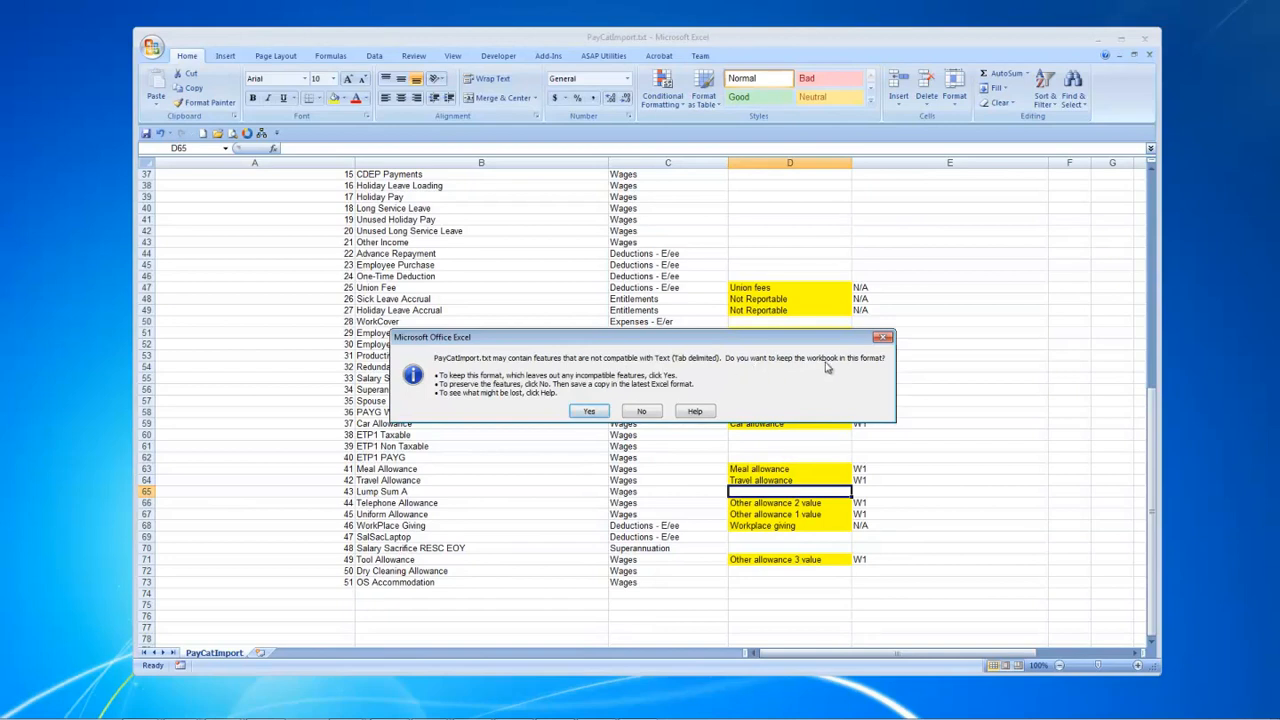
click(589, 411)
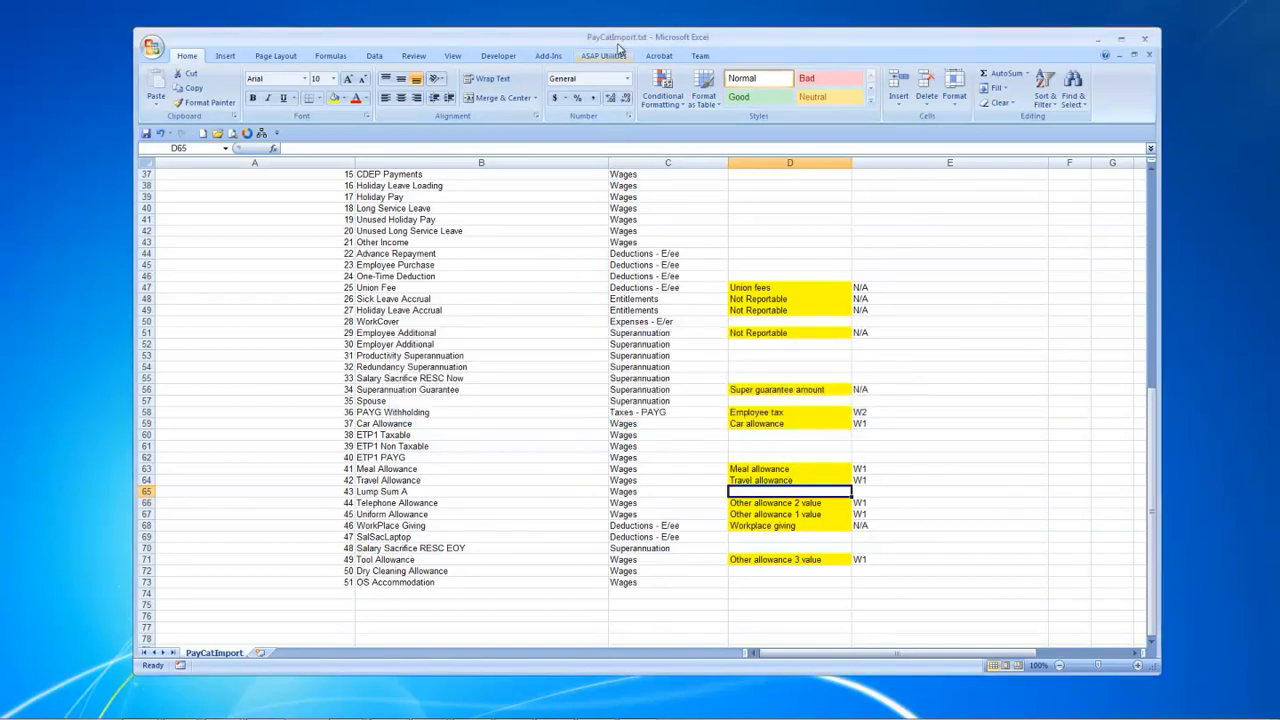
Close PayCatImport.txt without saving again and exit Excel to return to the payroll category mapping in STP Creator.
click(1148, 54)
click(641, 399)
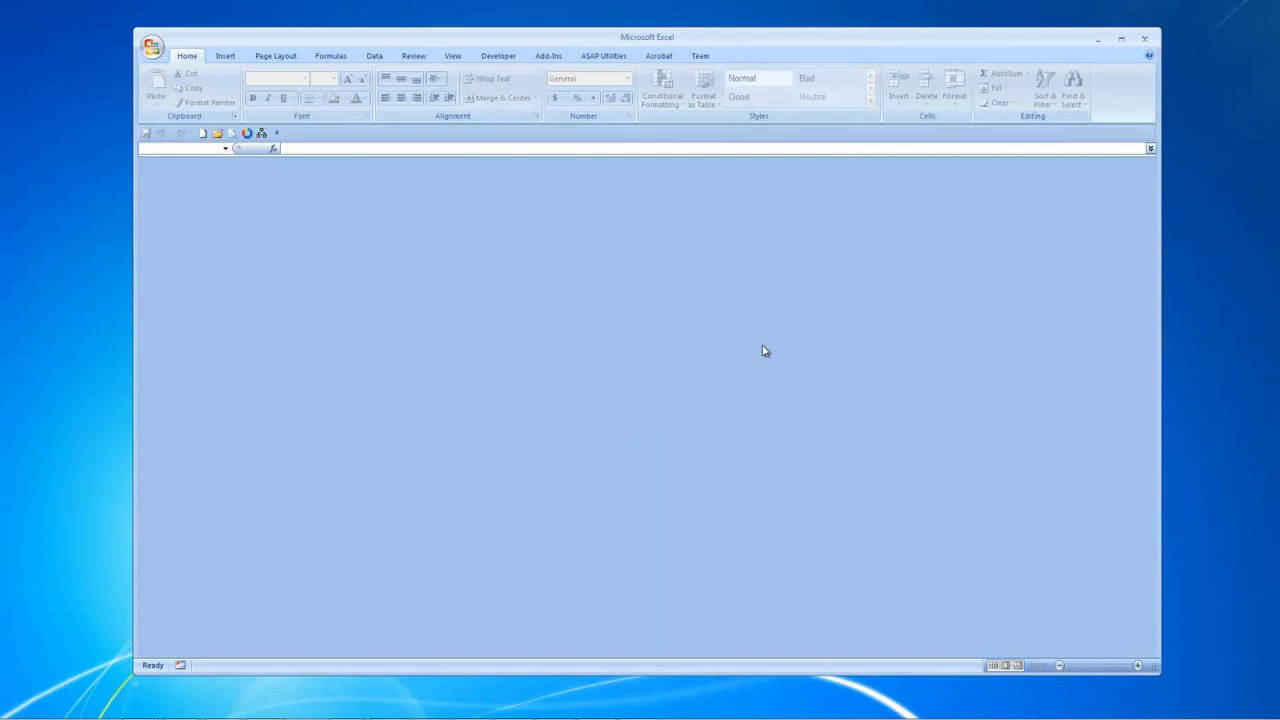
click(1146, 41)
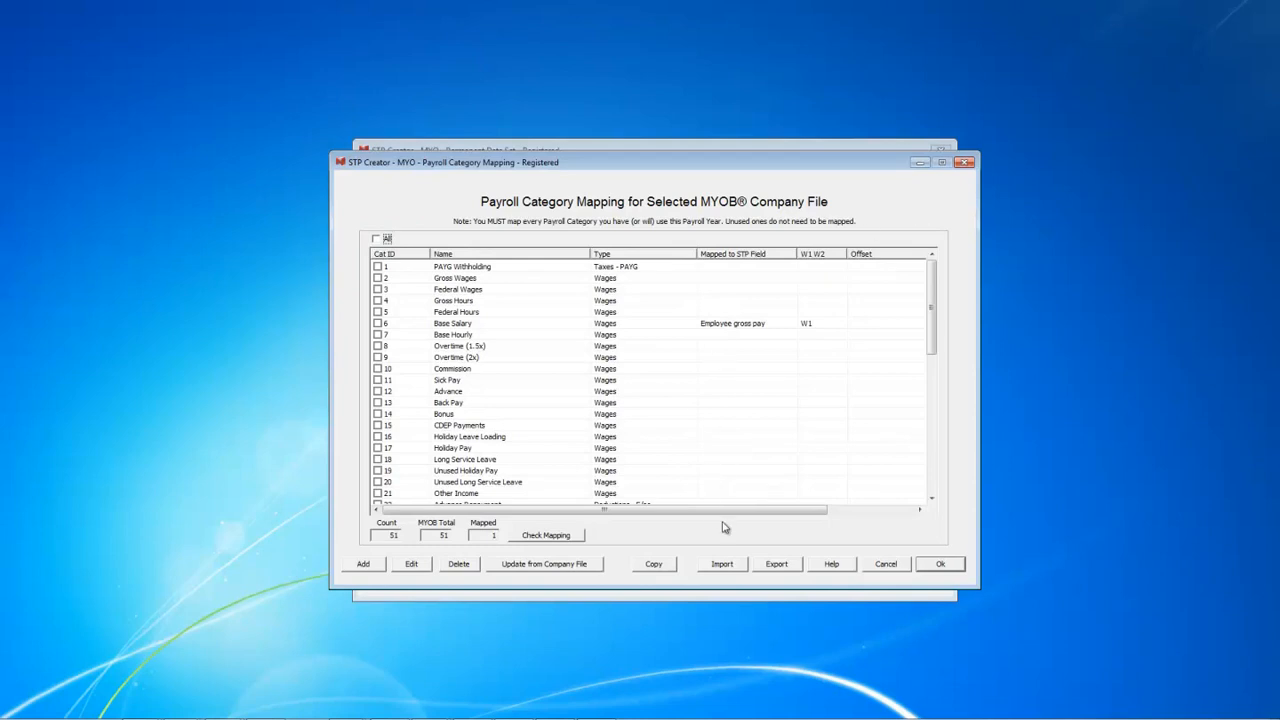
Import PayCatImport.txt into the payroll category mapping, check the imported mappings and accept them.
click(725, 567)
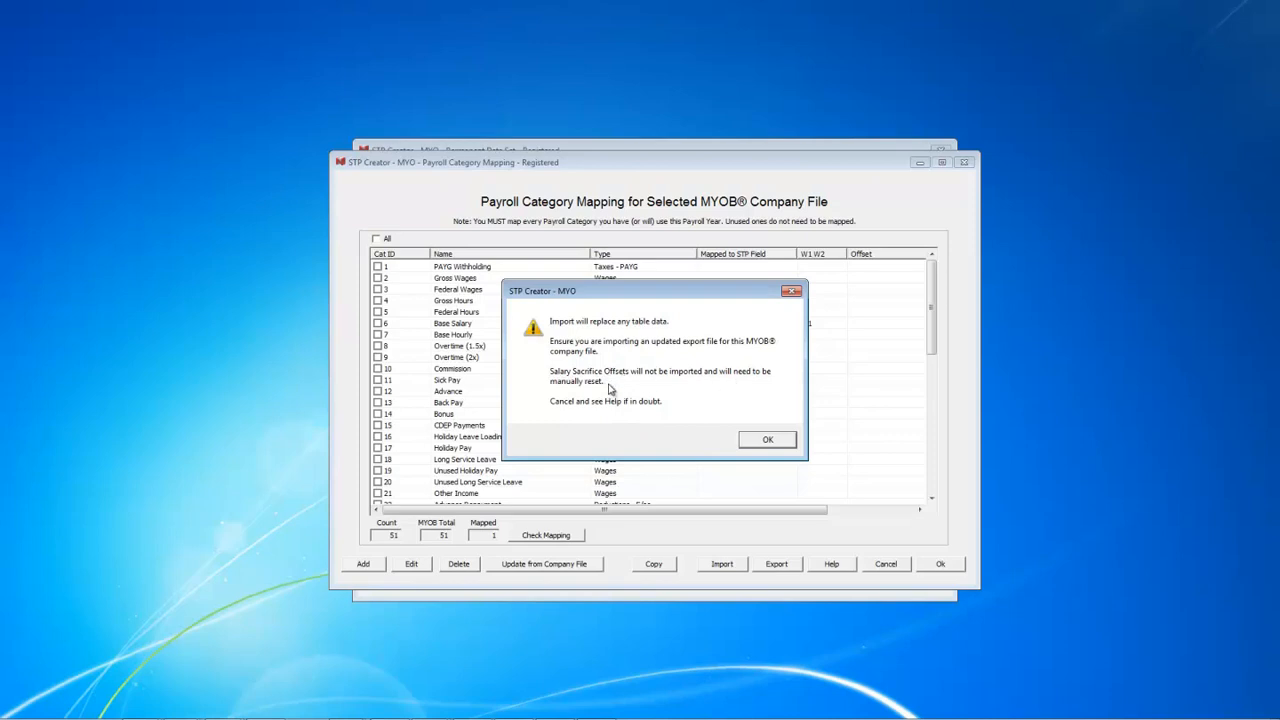
click(760, 440)
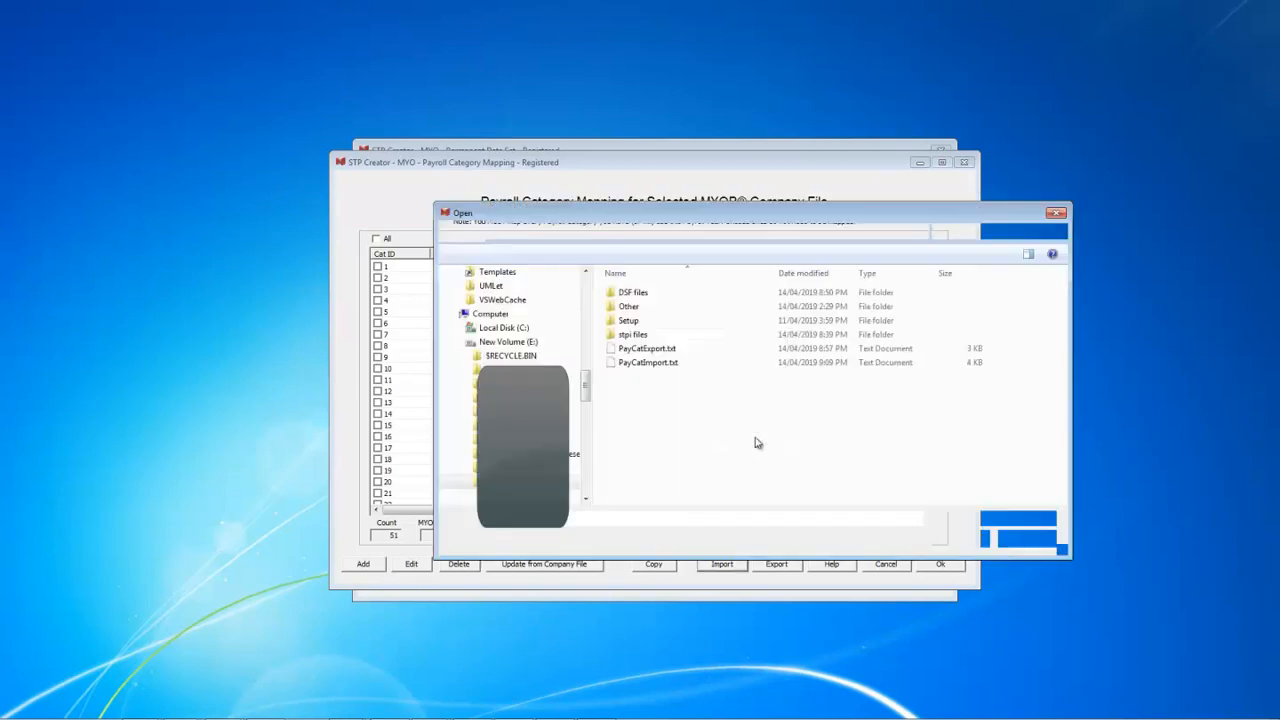
double_click(651, 365)
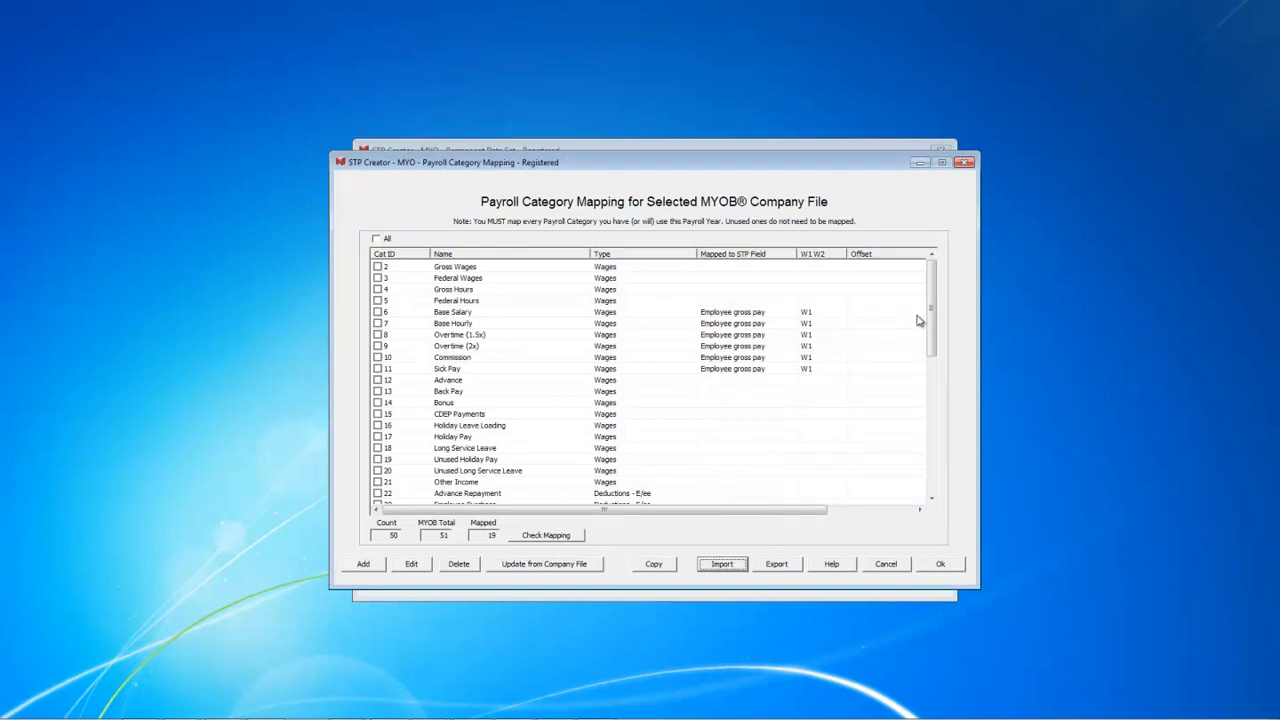
drag(932, 318, 937, 460)
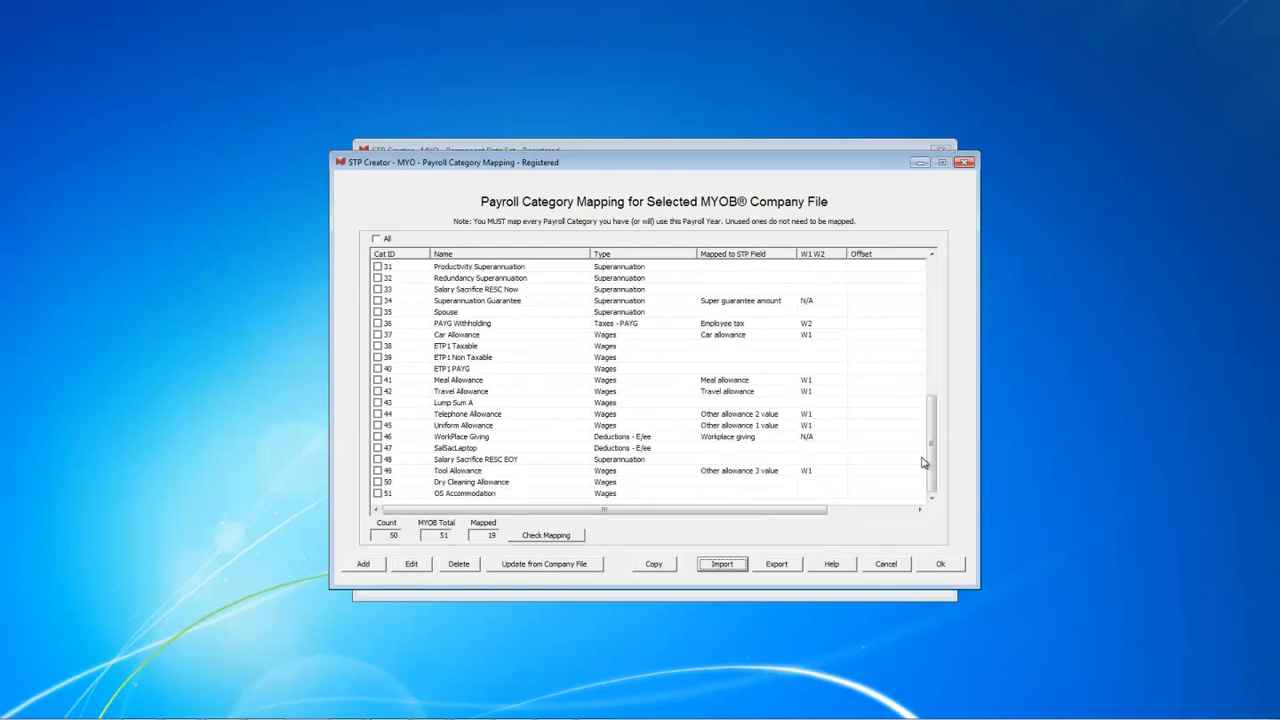
click(939, 566)
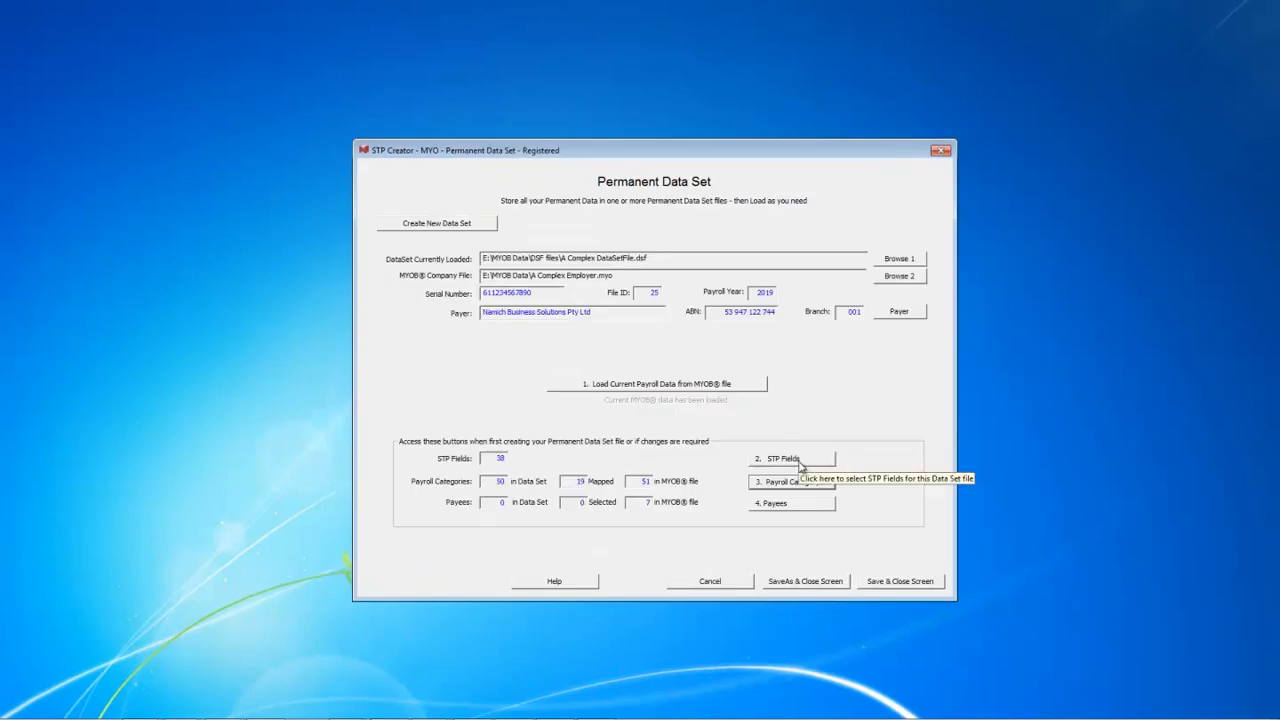
Include the Other allowance 4 description and value fields (Dry Cleaning) in the STP Fields and accept the selection.
click(790, 459)
drag(1046, 277, 1048, 463)
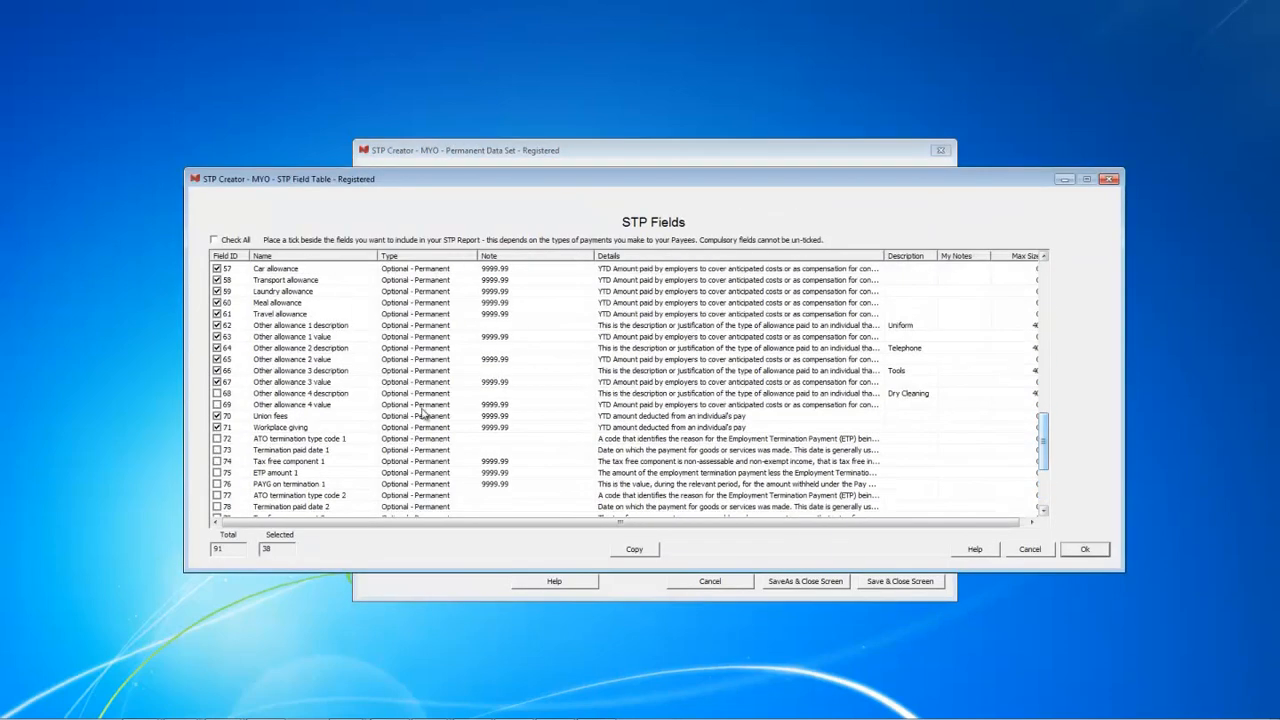
click(216, 394)
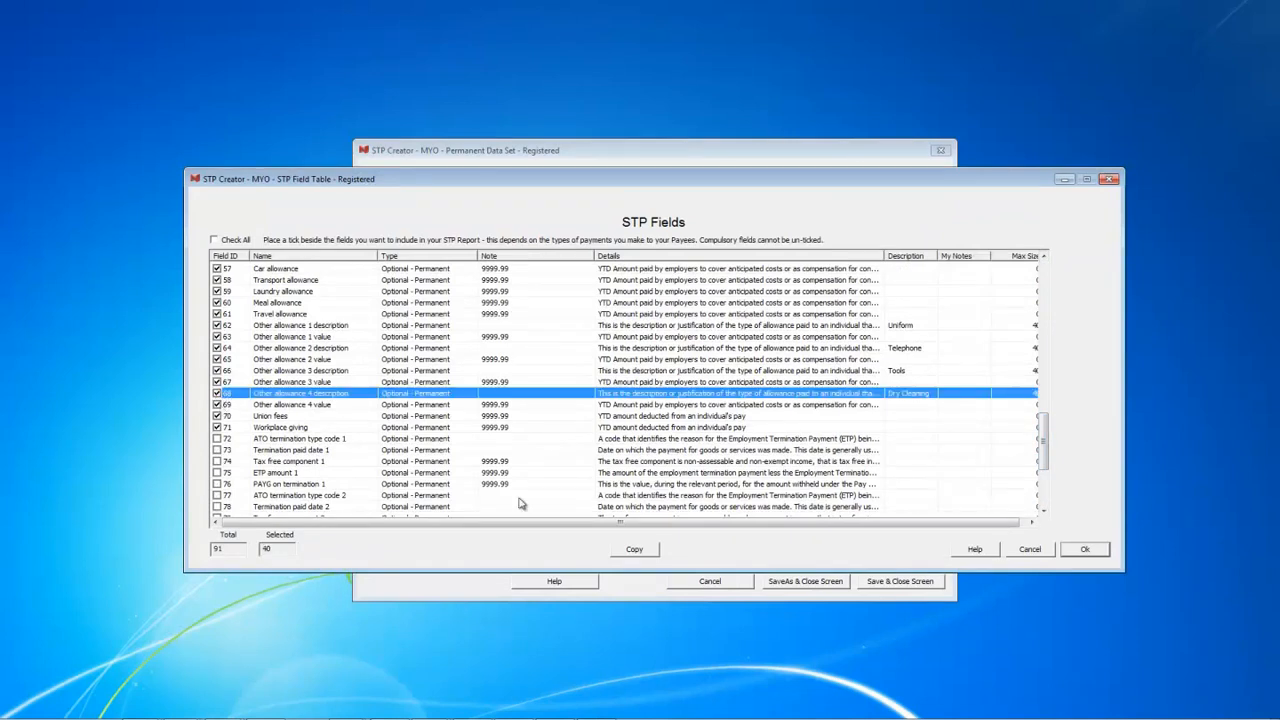
click(1084, 550)
In the payroll category mapping, map Salary Sacrifice RESC Now to Reportable Employer Super Contribution (RESC), with W1 and Employee gross pay as the offset field.
click(788, 483)
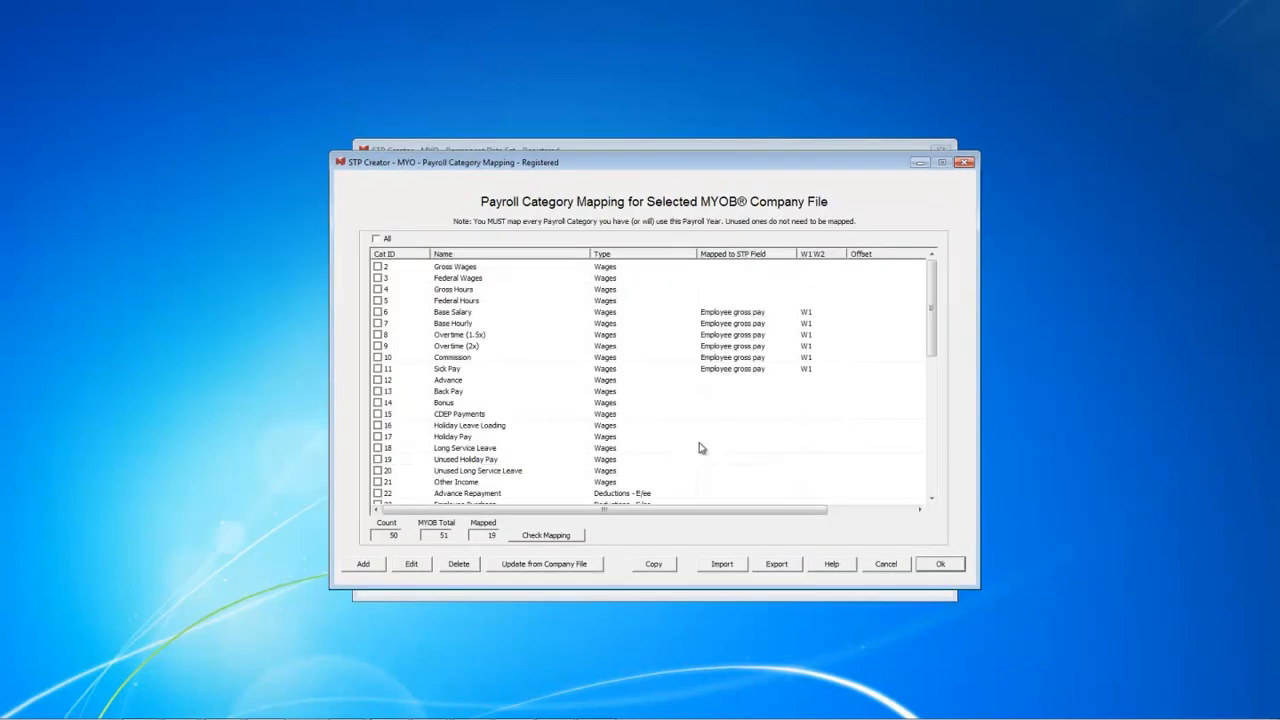
drag(929, 320, 932, 360)
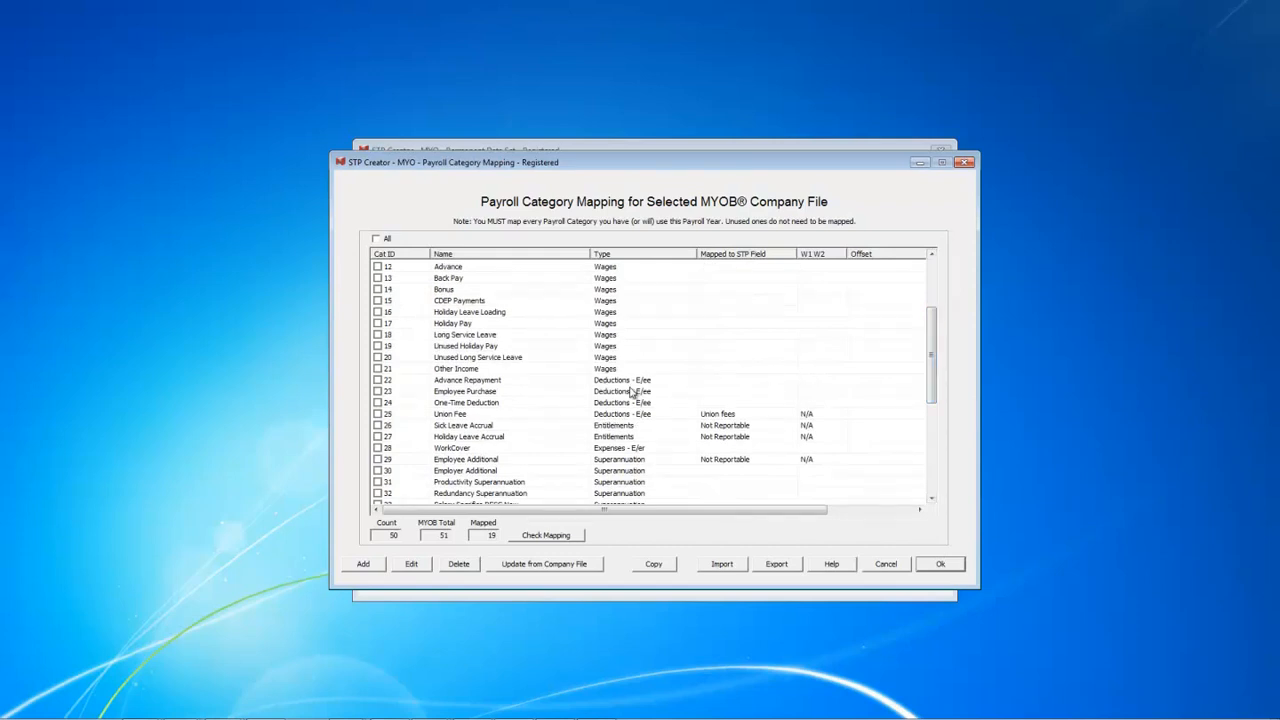
drag(936, 352, 932, 390)
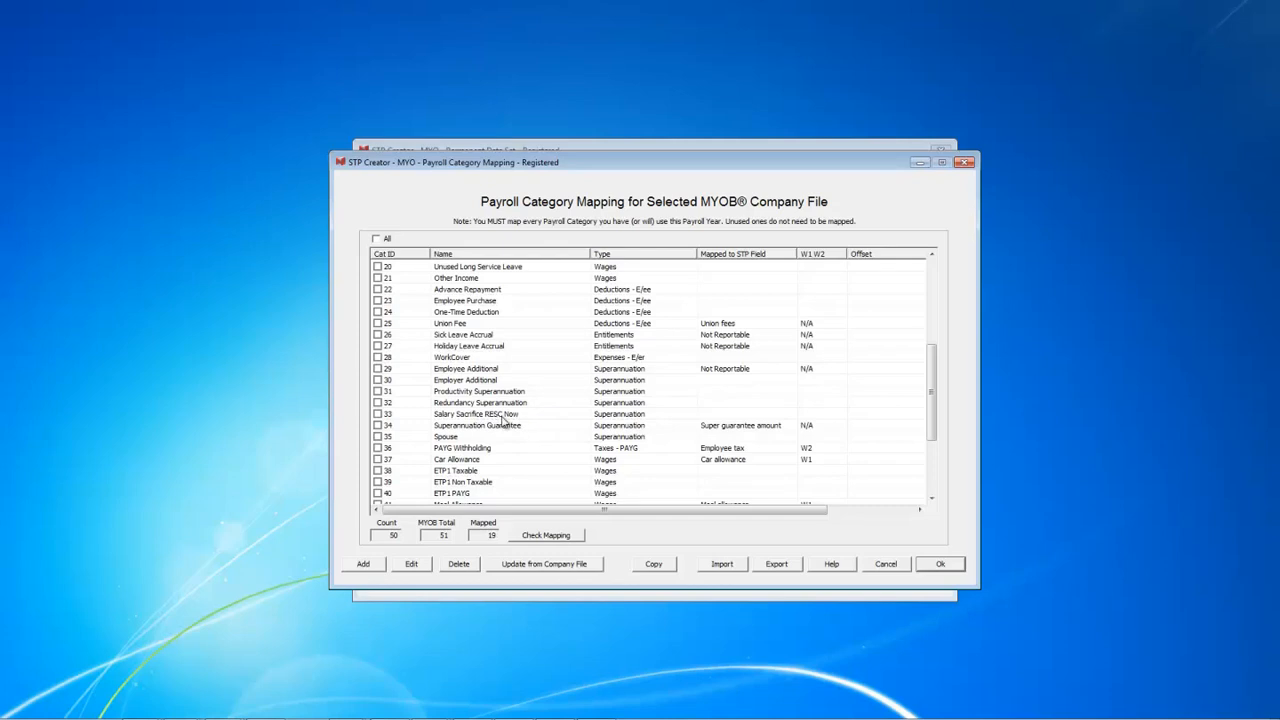
click(378, 414)
click(412, 566)
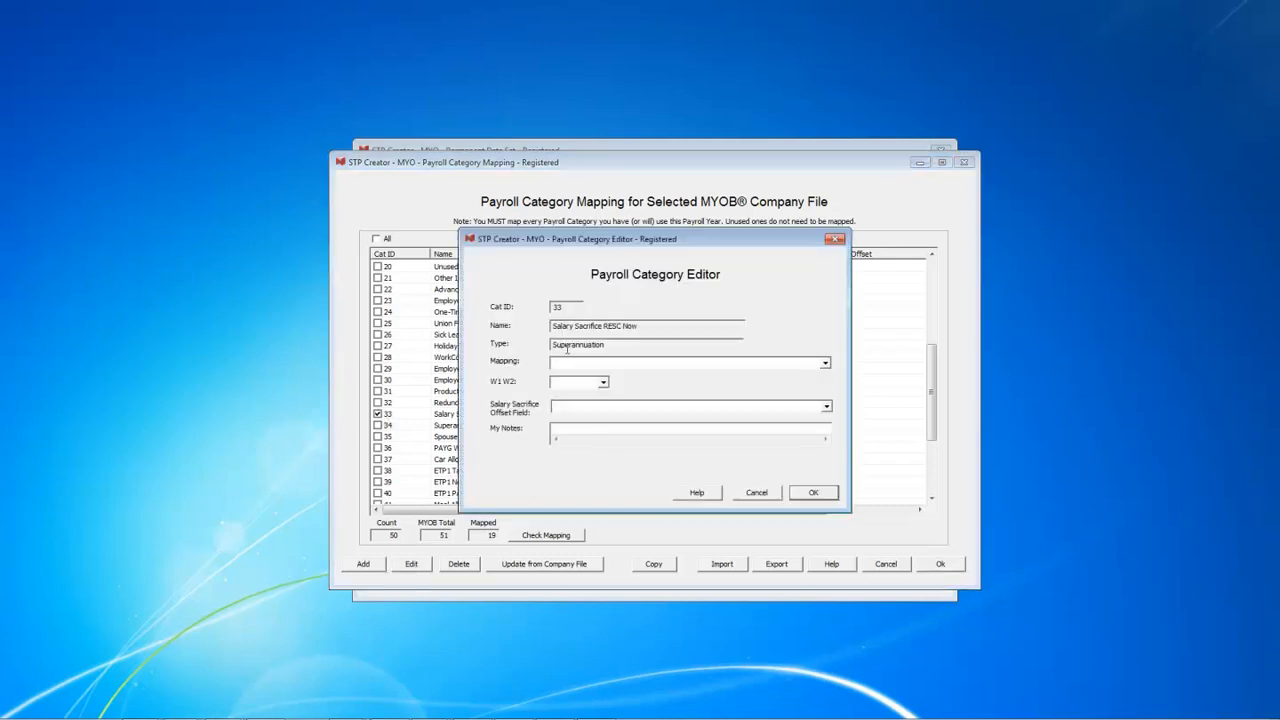
click(801, 362)
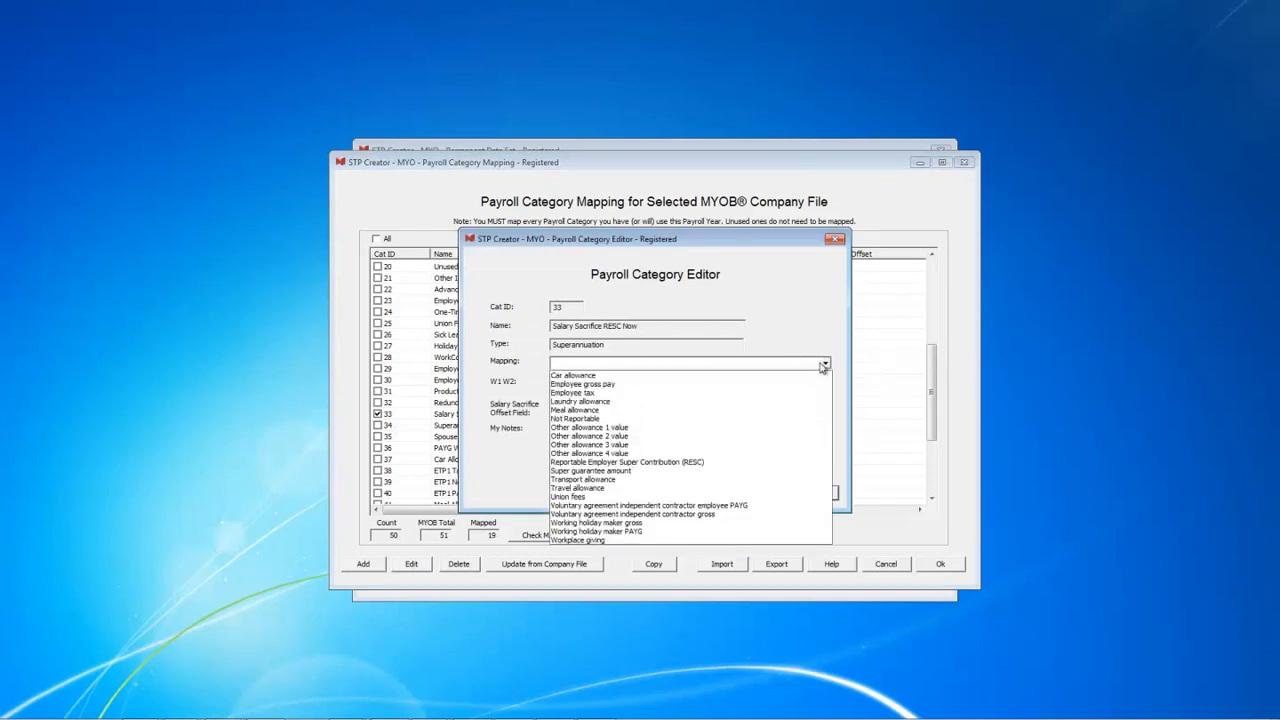
click(702, 463)
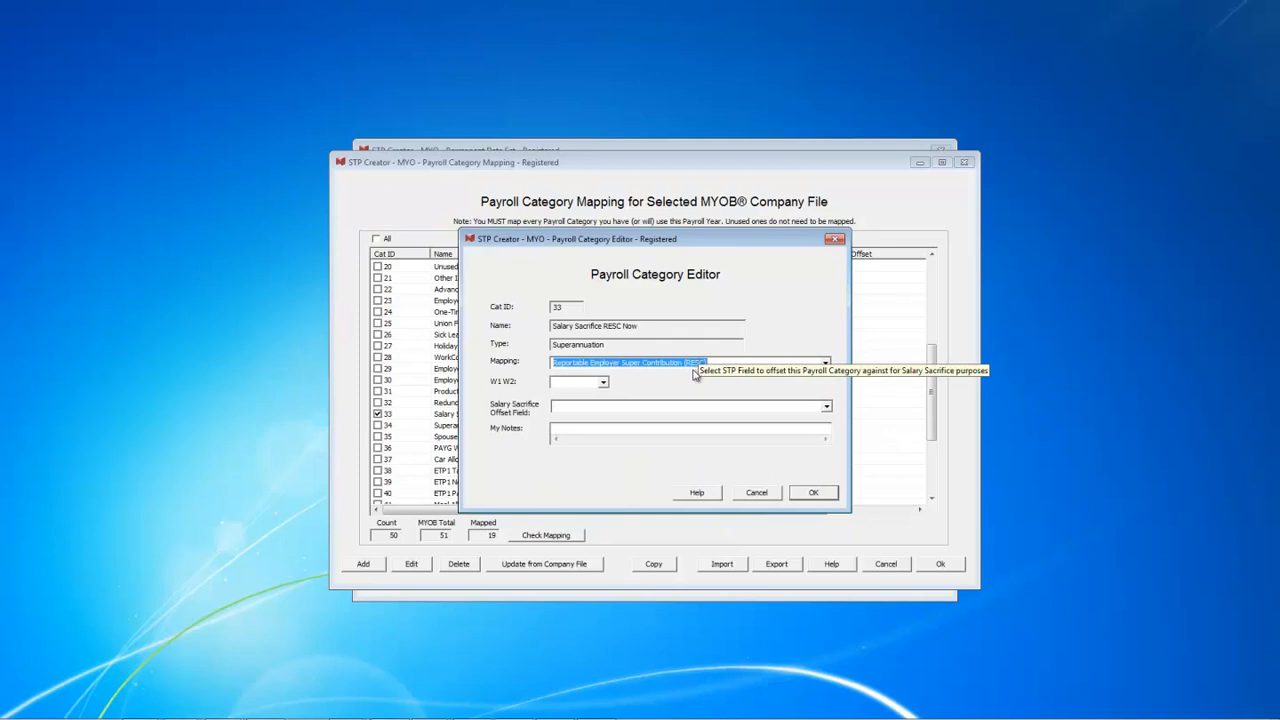
click(602, 383)
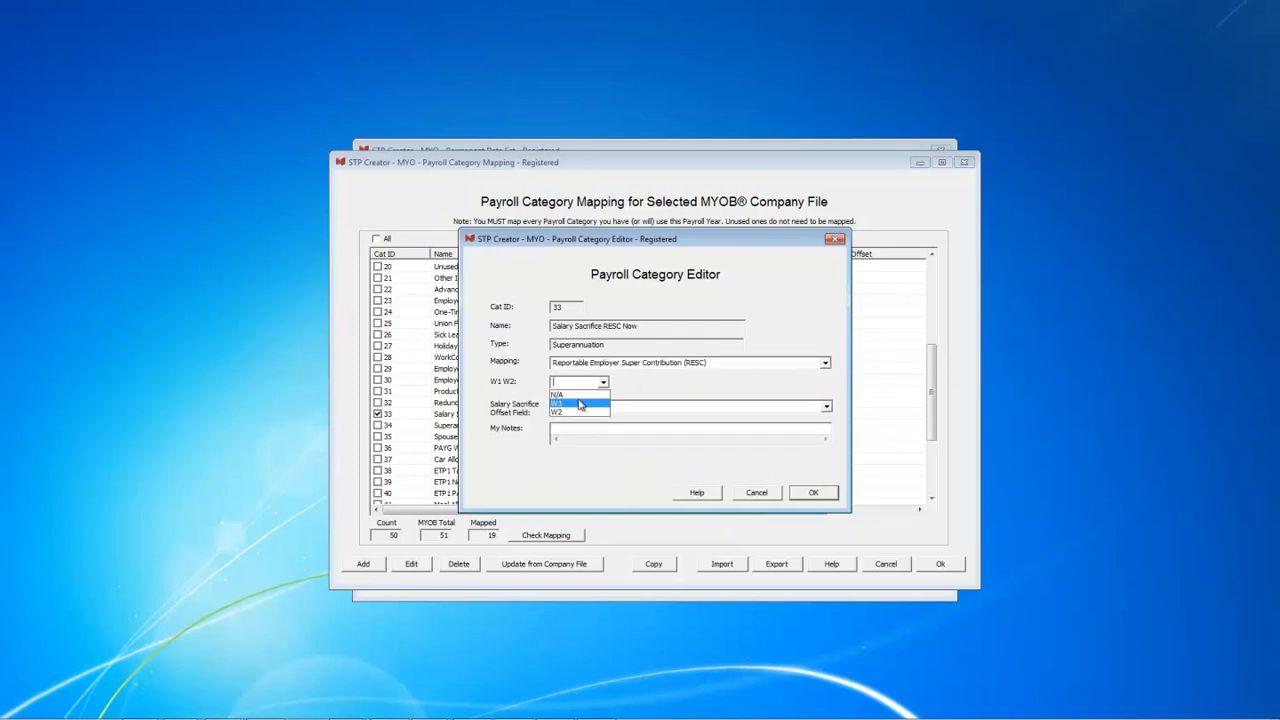
click(586, 403)
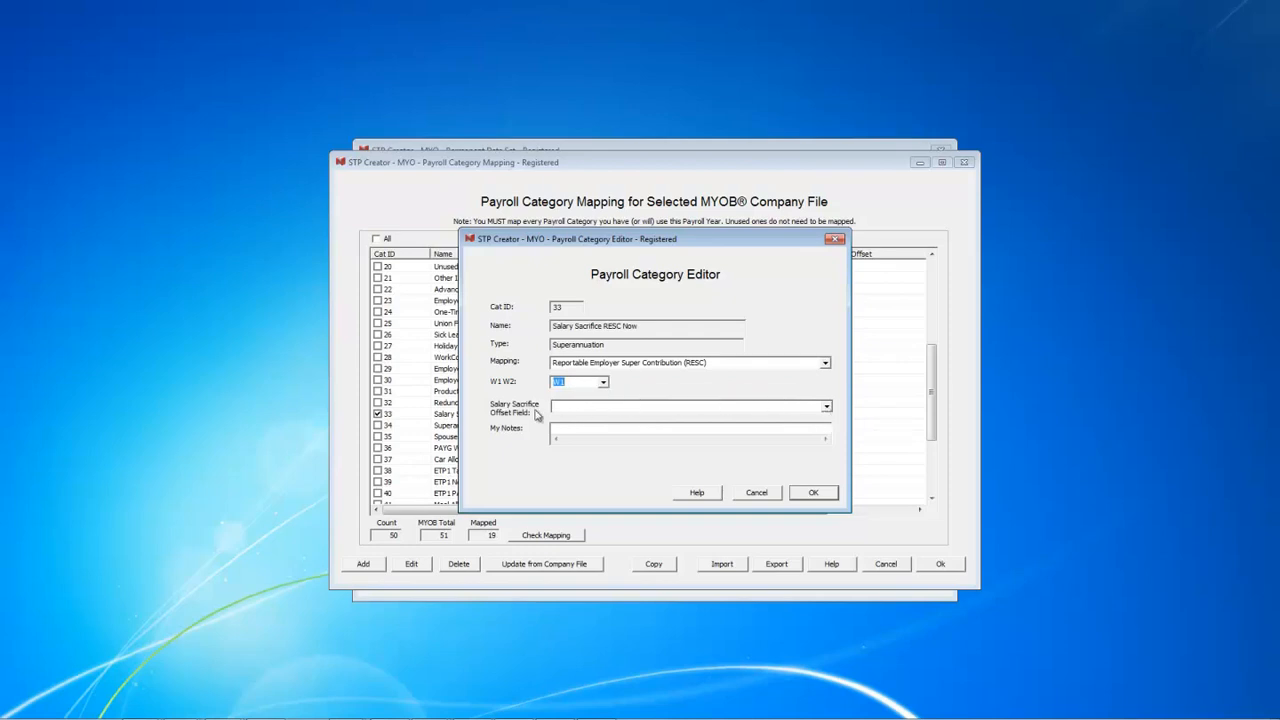
click(826, 407)
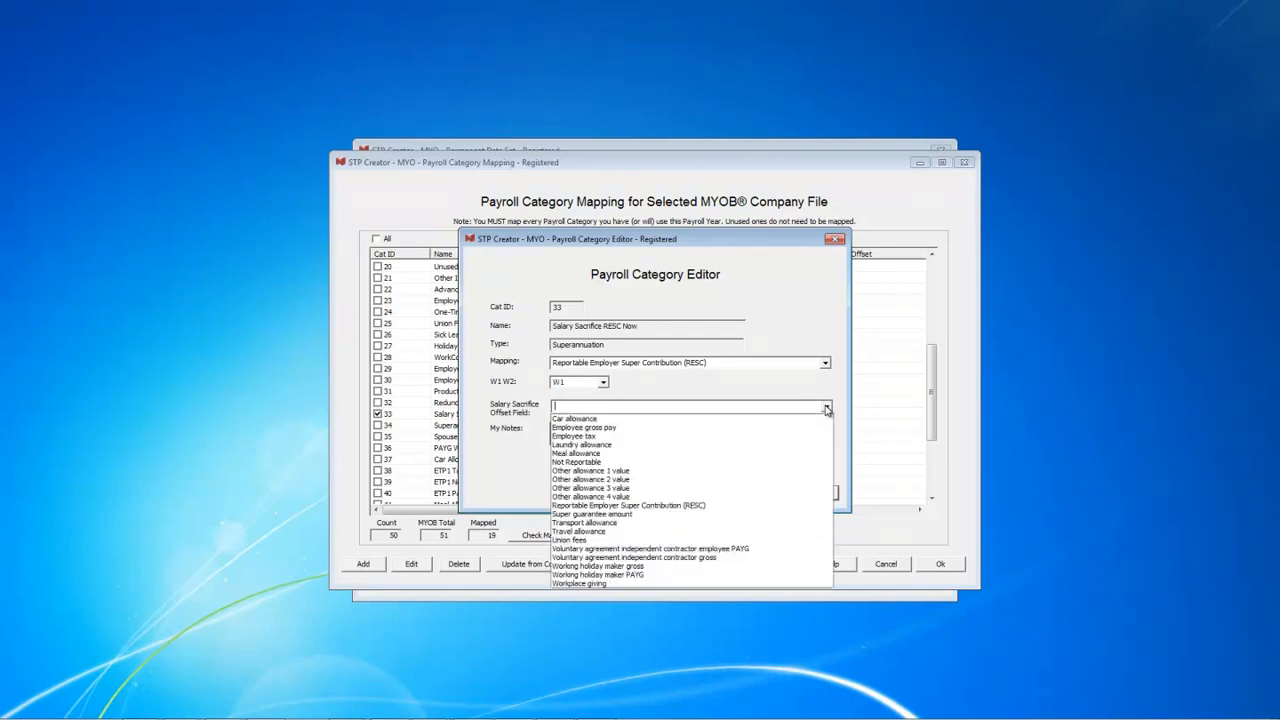
click(661, 435)
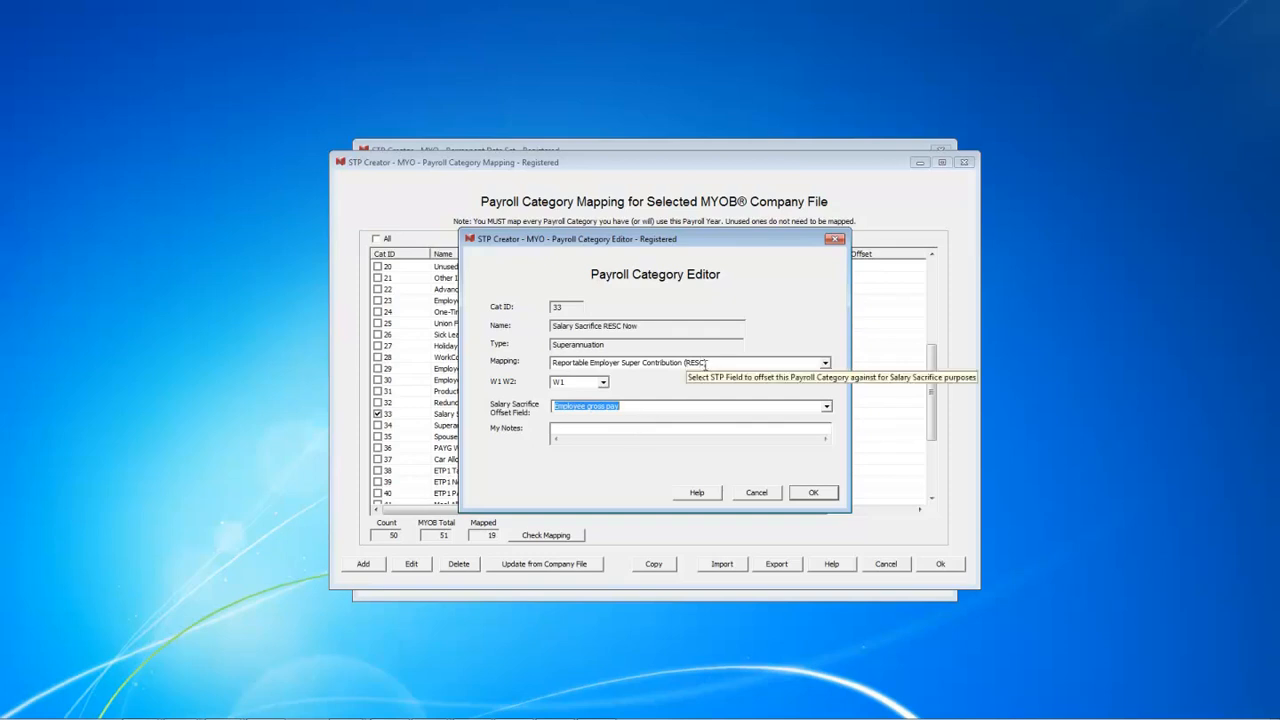
click(818, 495)
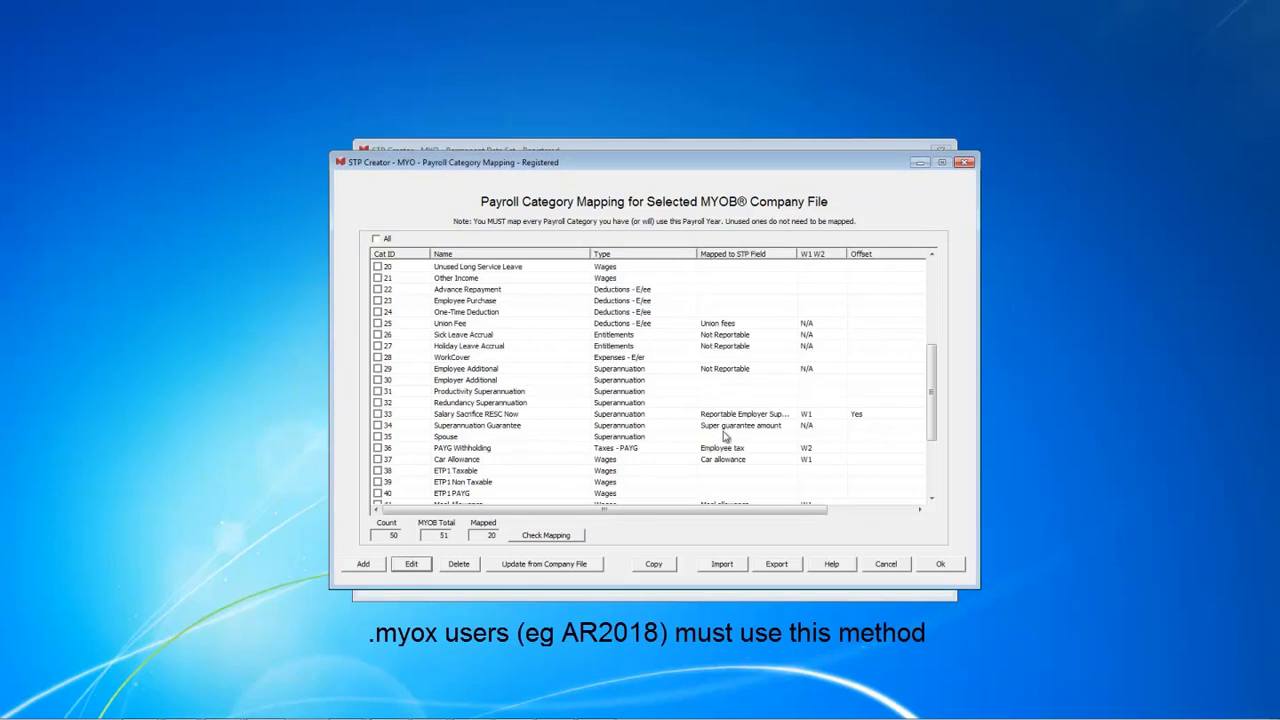
Map the Salary Sacrifice RESC EOY category to Not Reportable, with W1 and Employee gross pay as the salary sacrifice offset field.
drag(928, 412, 934, 432)
scroll(935, 458, down, 1)
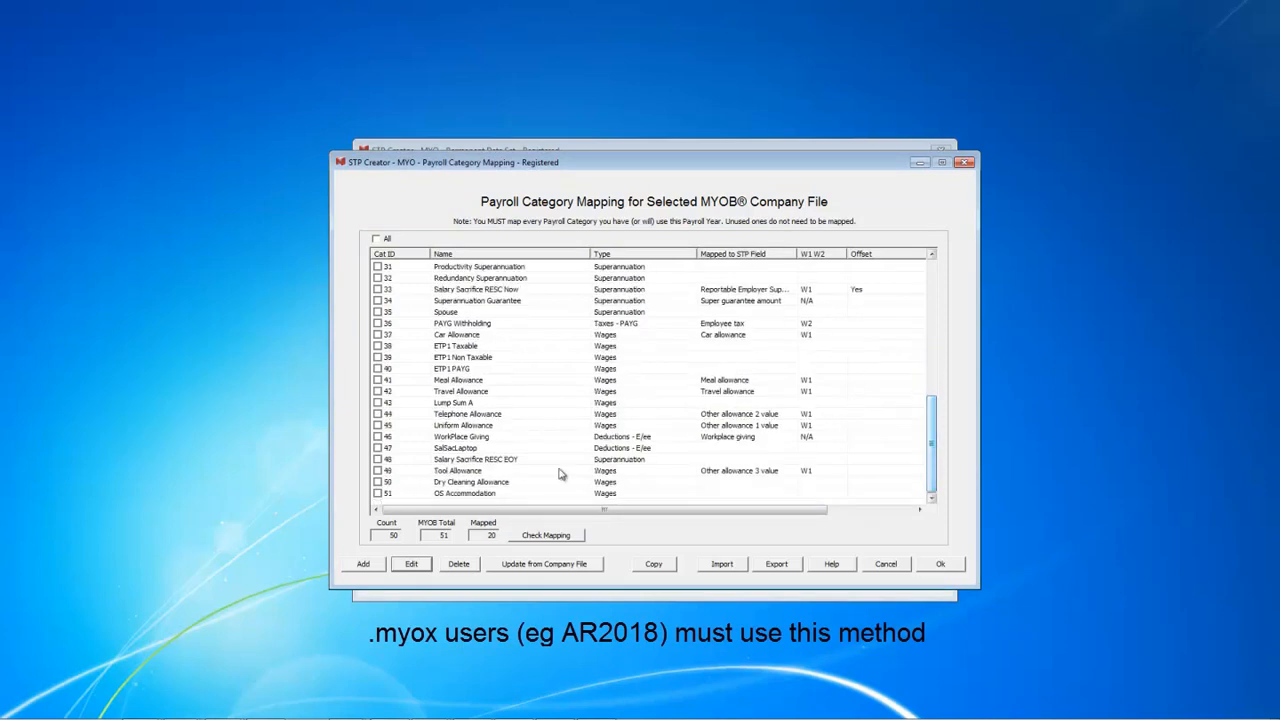
click(377, 459)
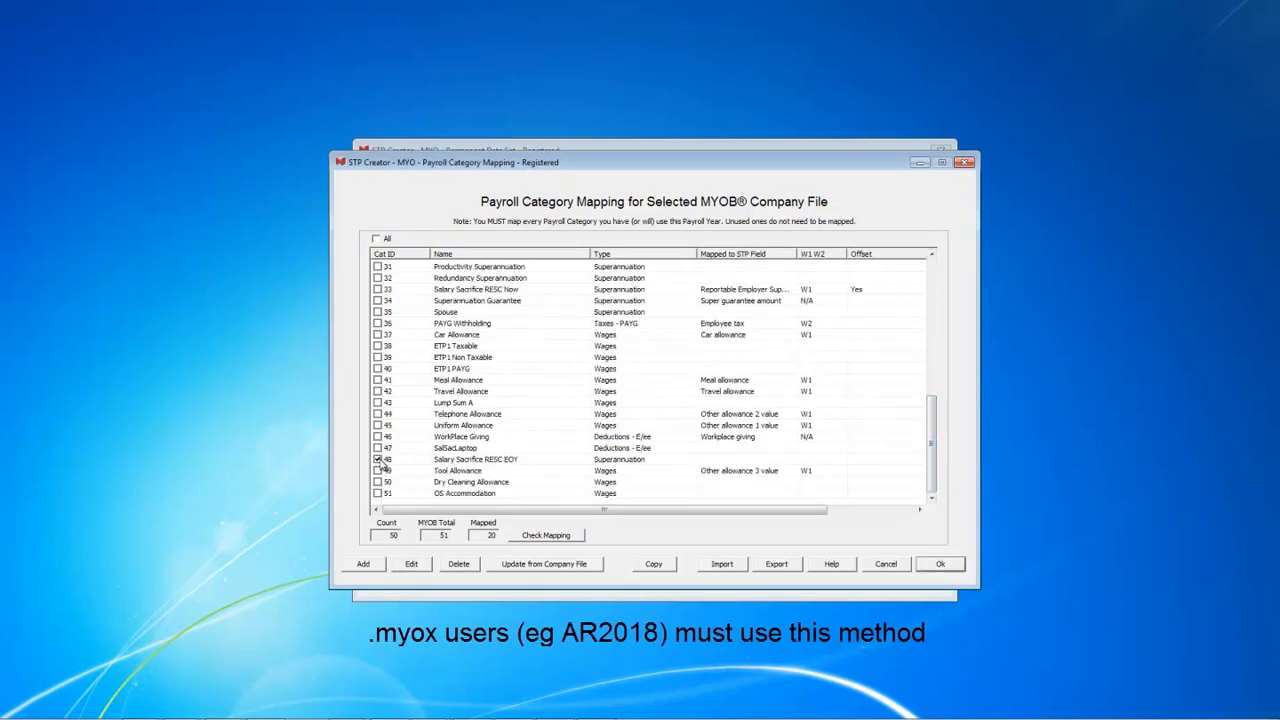
click(501, 462)
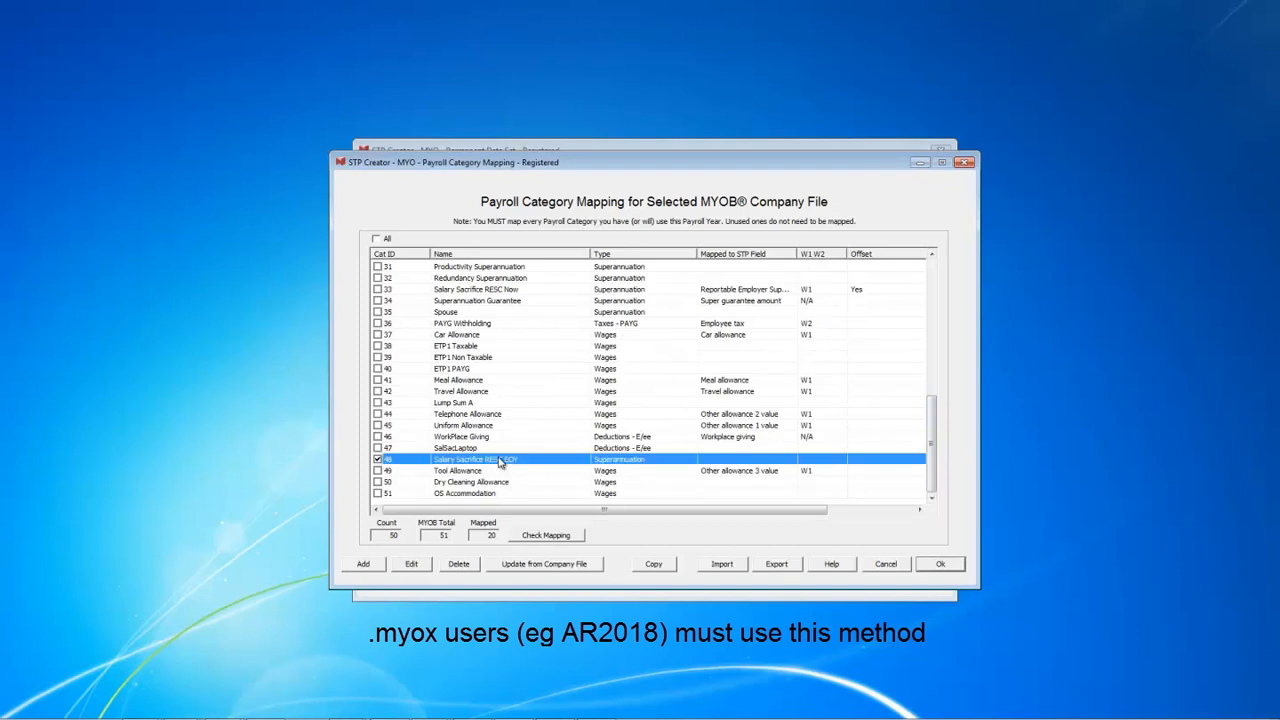
click(424, 564)
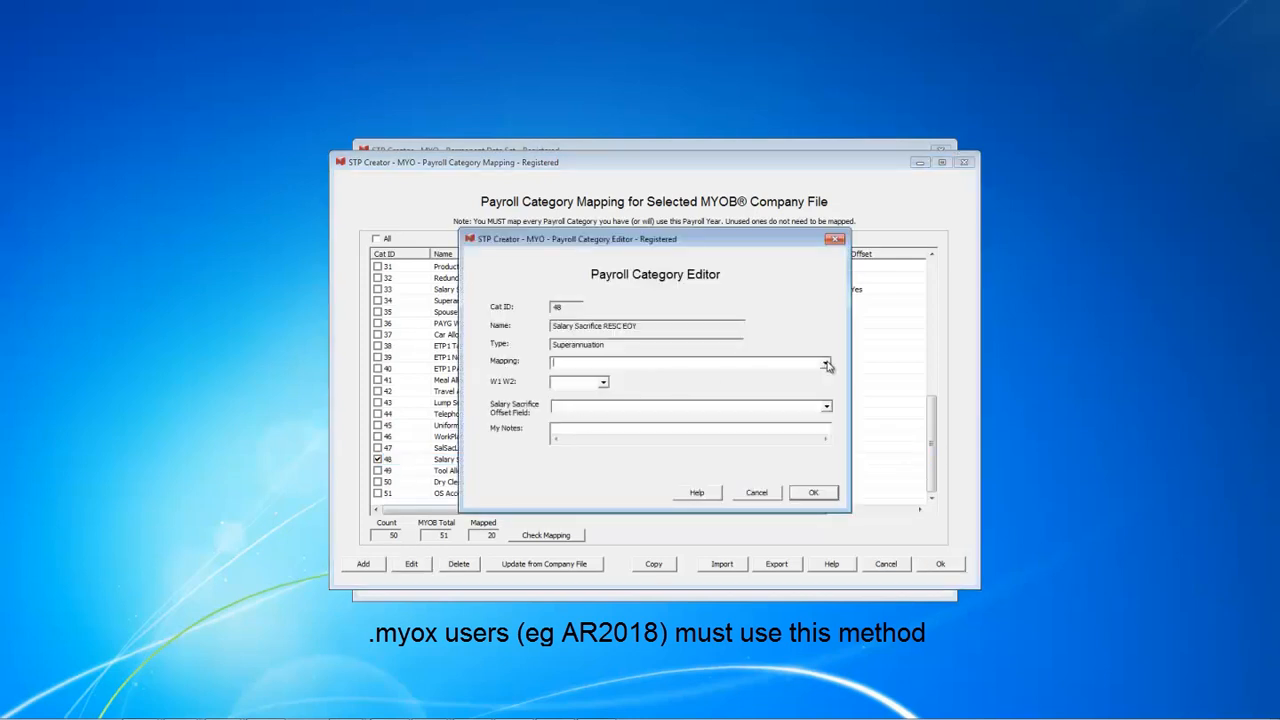
click(826, 364)
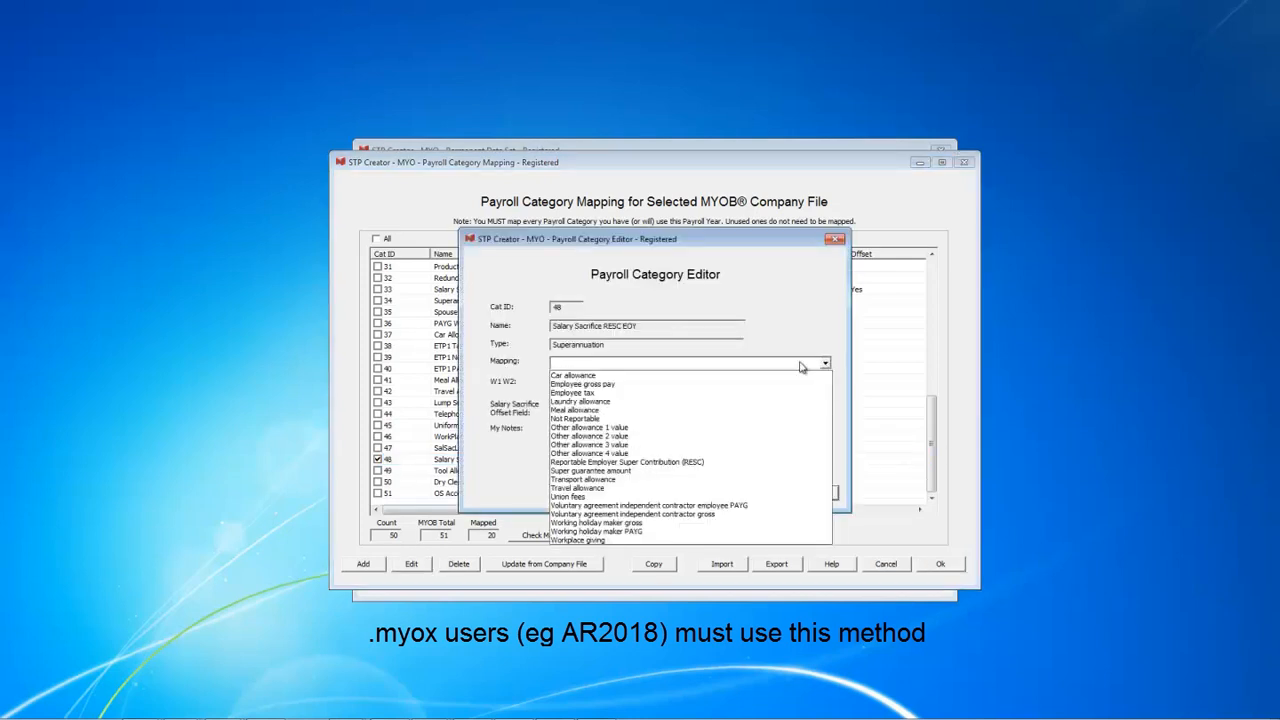
click(620, 419)
click(604, 384)
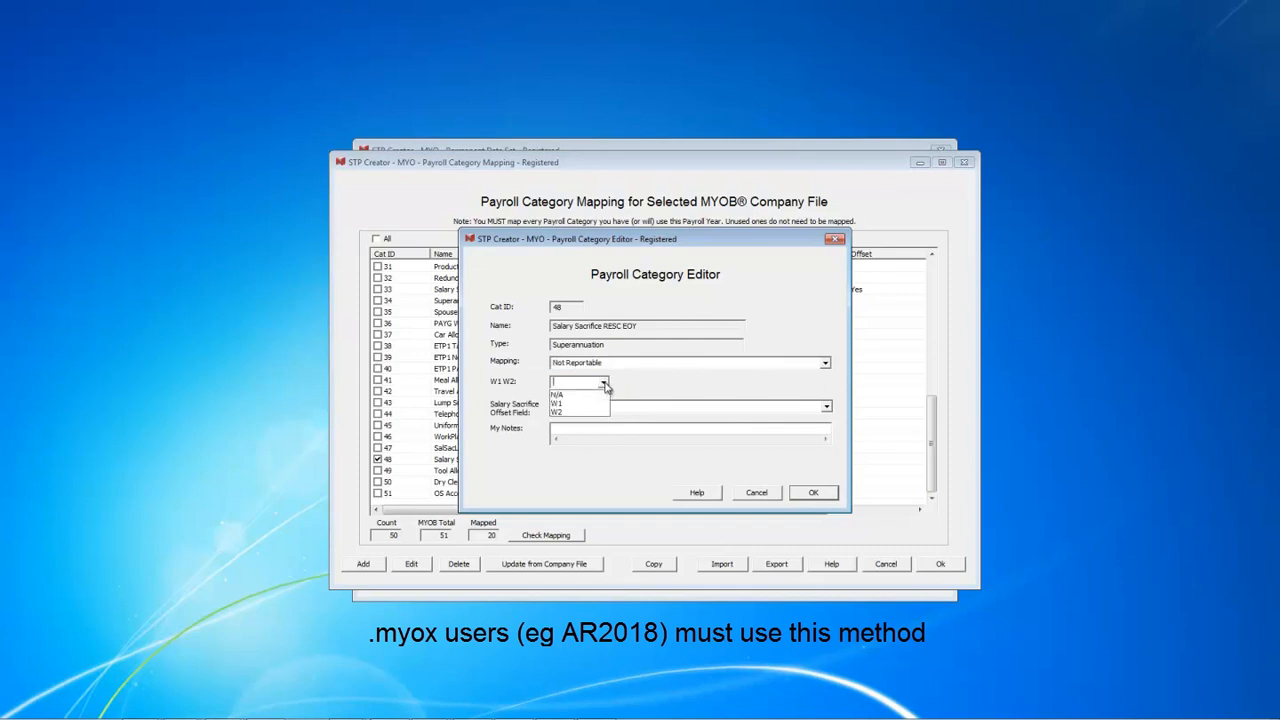
click(576, 405)
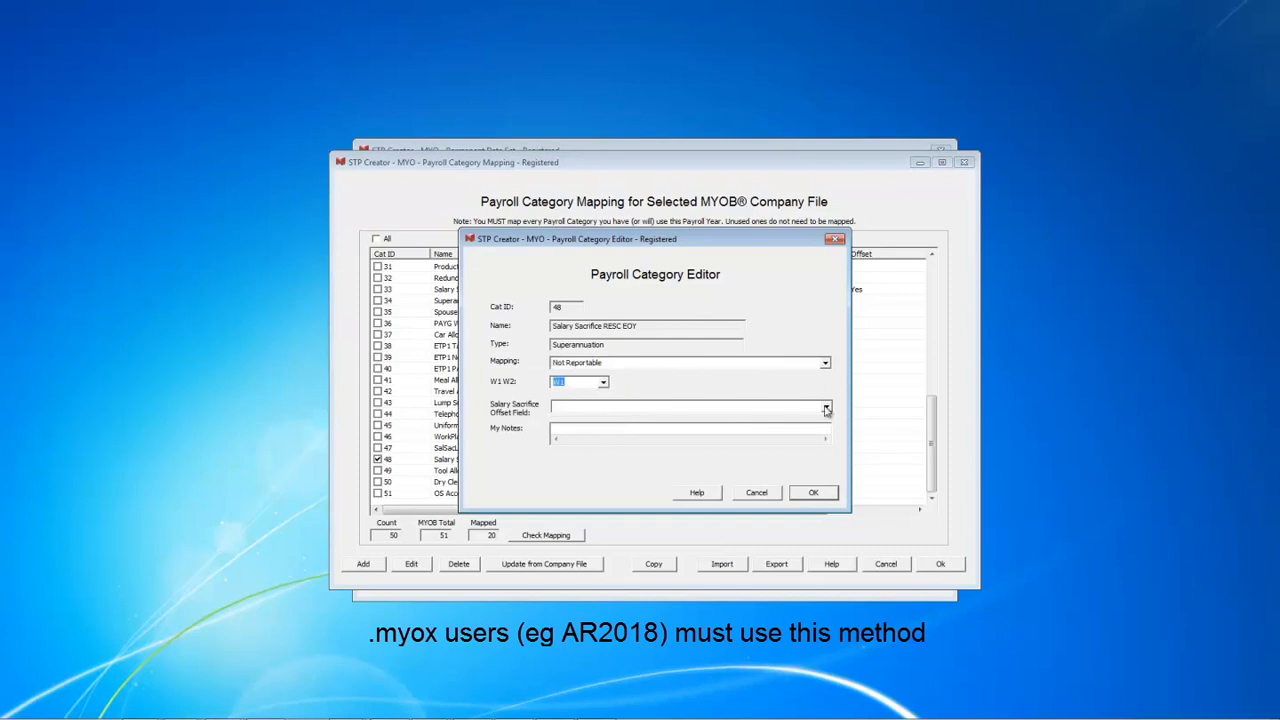
click(826, 407)
click(640, 428)
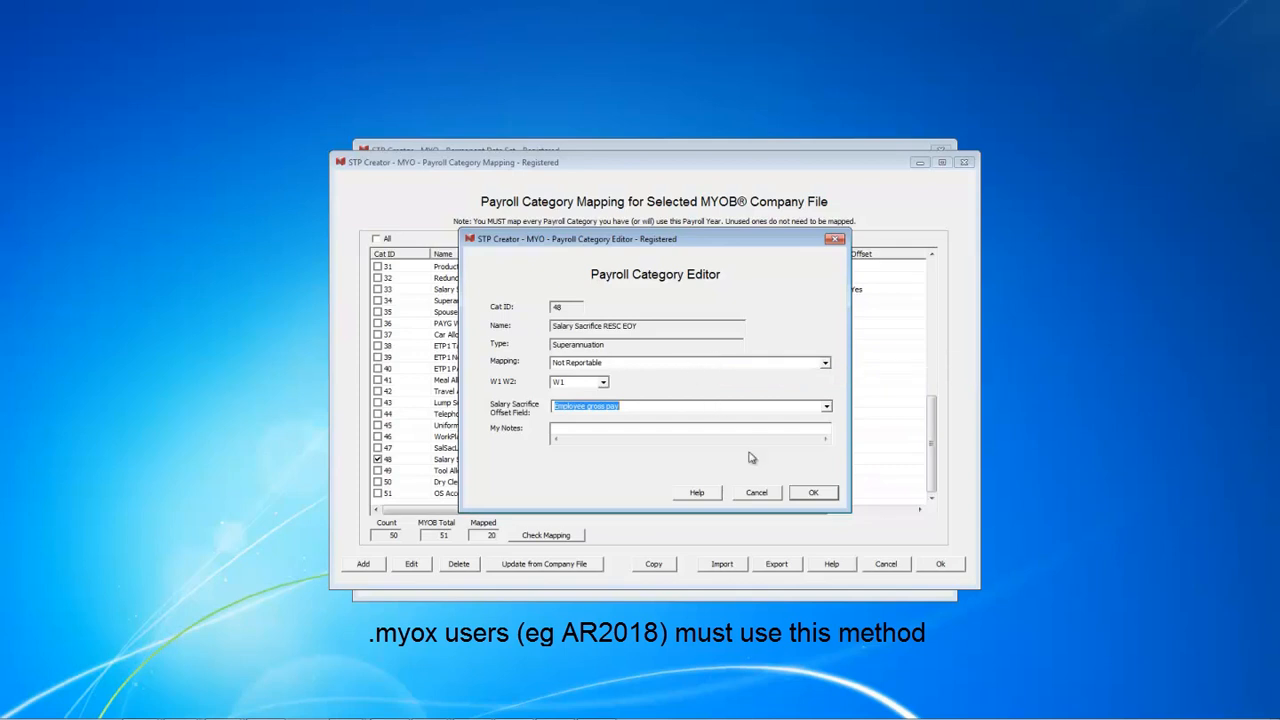
click(811, 494)
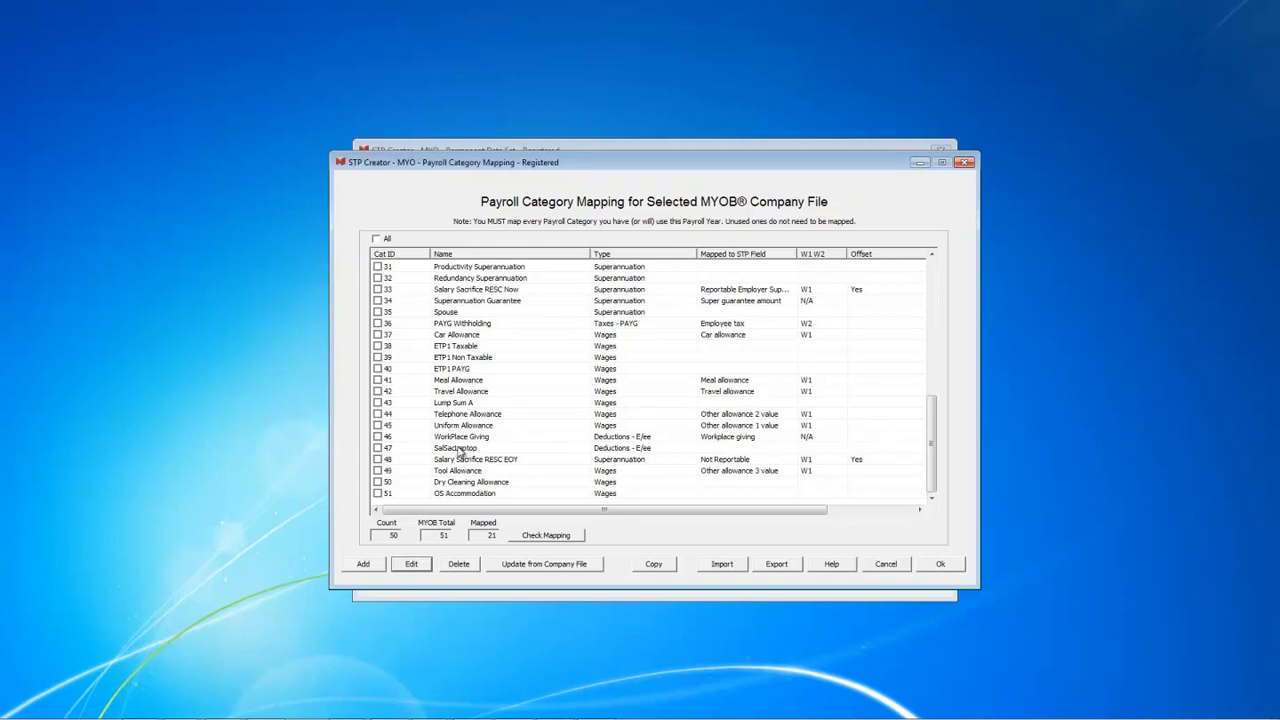
Map the SalSacLaptop category to Not Reportable, with W1 and Employee gross pay as the salary sacrifice offset field.
click(379, 449)
click(419, 566)
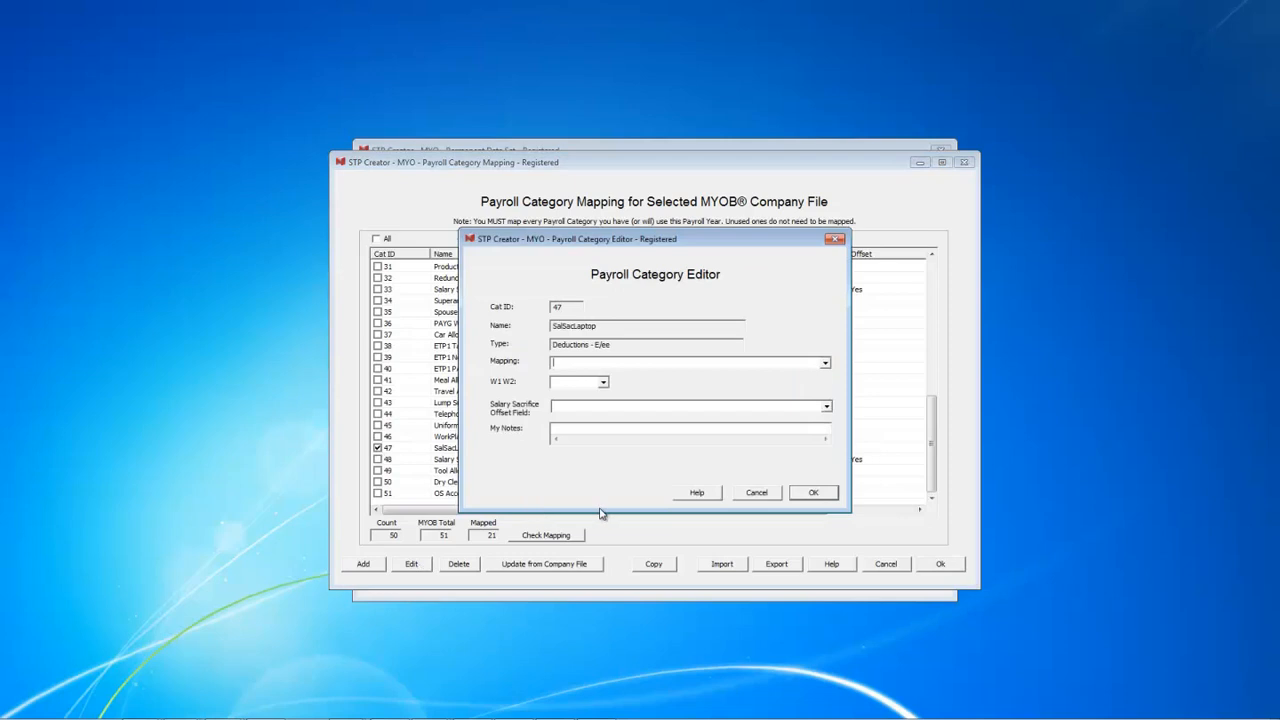
click(826, 364)
click(650, 418)
click(603, 384)
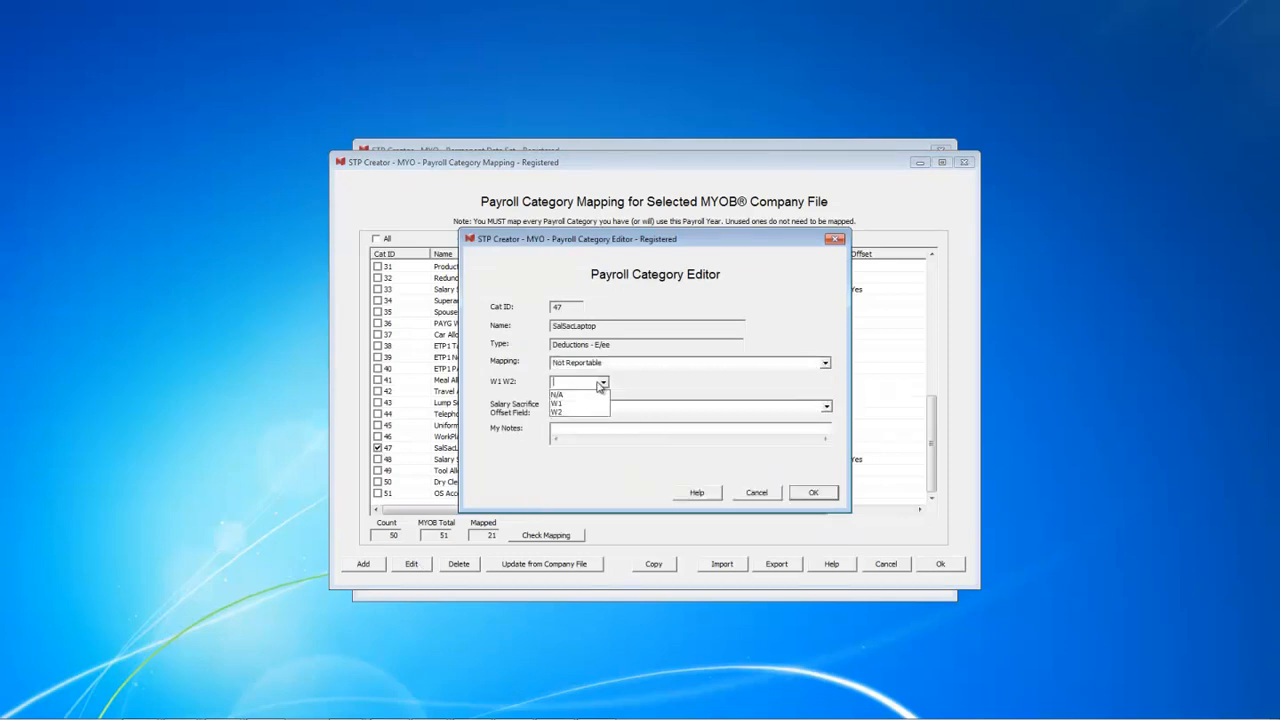
click(572, 406)
click(826, 407)
scroll(626, 428, up, 2)
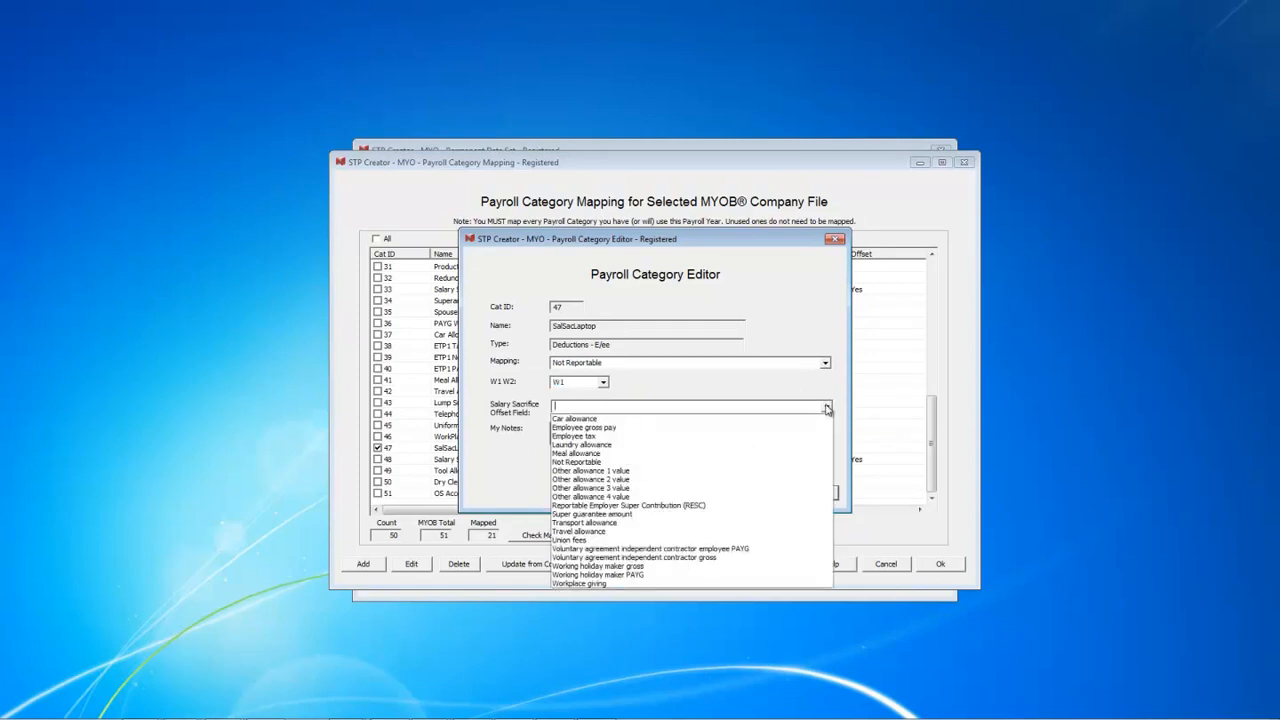
click(620, 426)
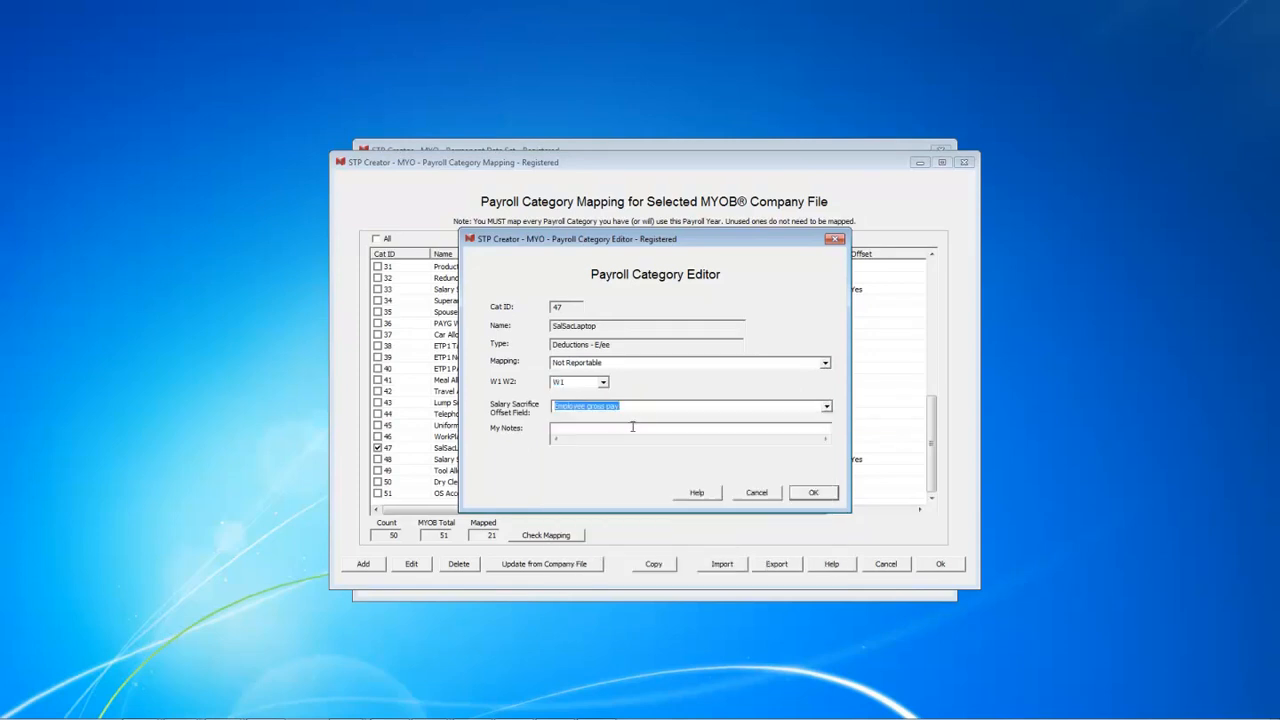
click(813, 493)
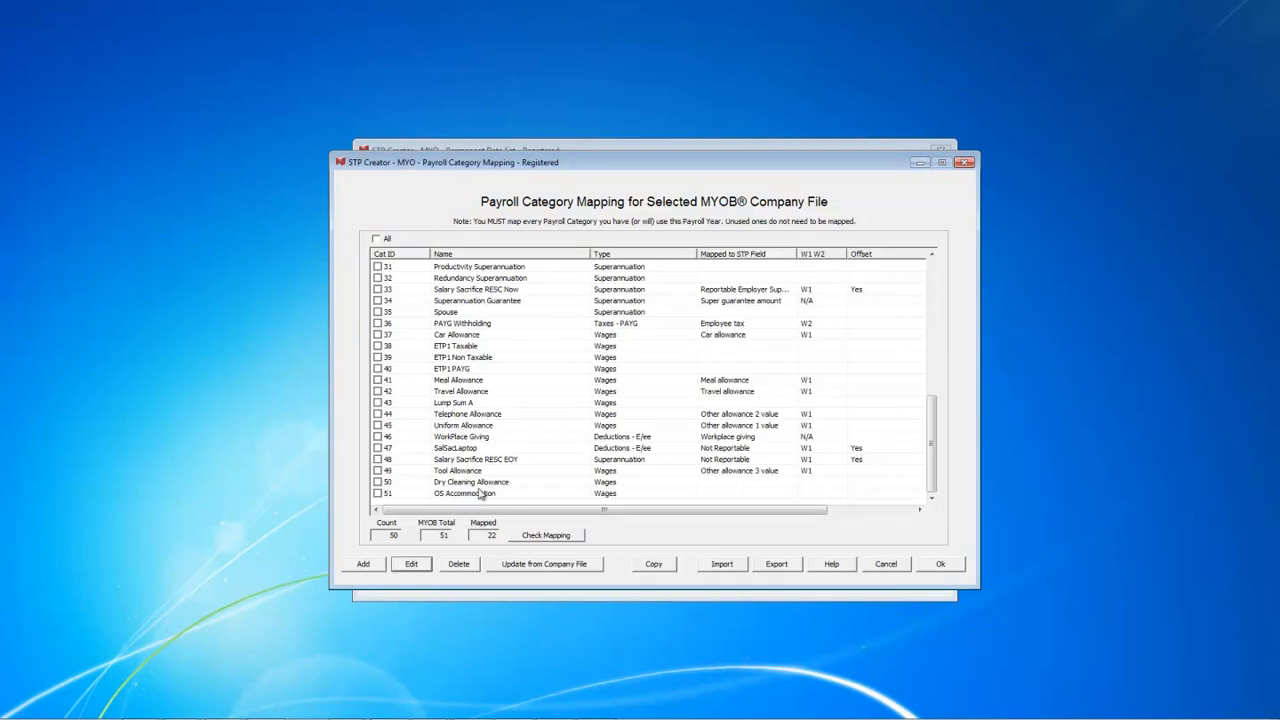
Map the Dry Cleaning Allowance category to Other allowance 4 value and set its W1 W2 entry to W1.
click(380, 483)
click(411, 564)
click(824, 364)
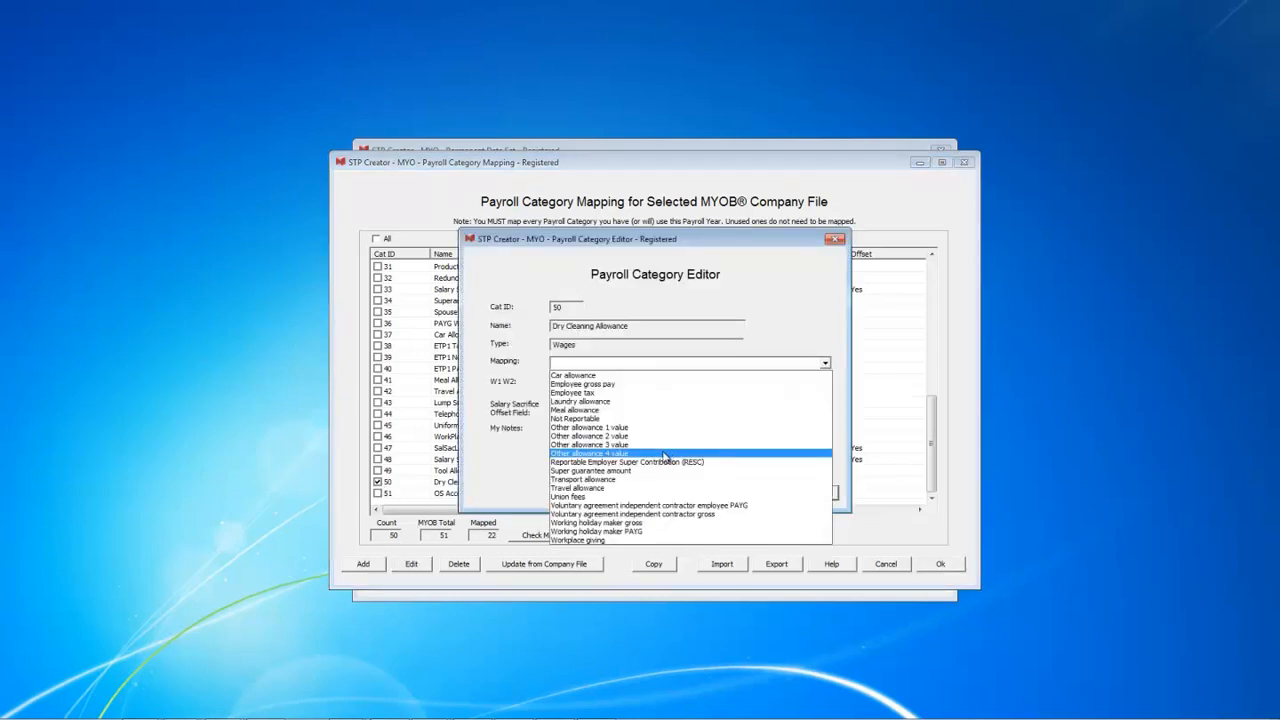
click(668, 455)
click(603, 383)
click(569, 406)
click(810, 493)
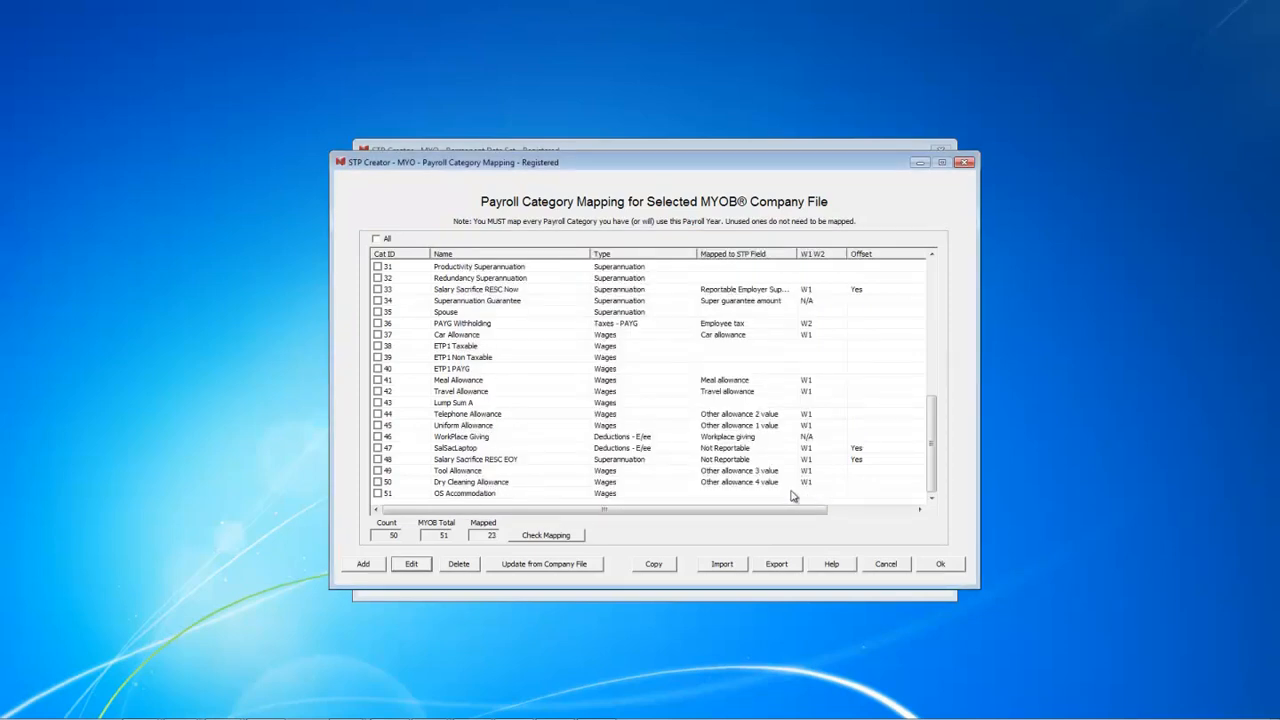
Map the OS Accommodation category to Other allowance 1 value and set its W1 W2 entry to W1.
click(379, 494)
click(414, 564)
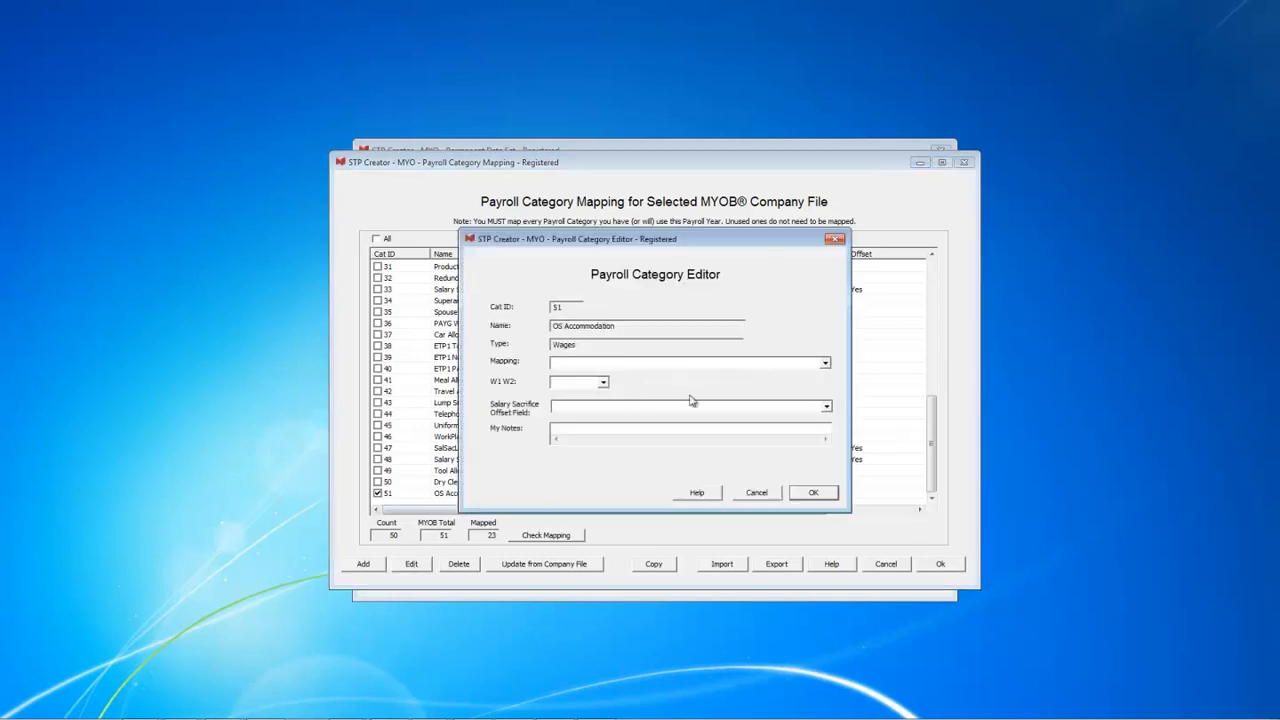
click(825, 364)
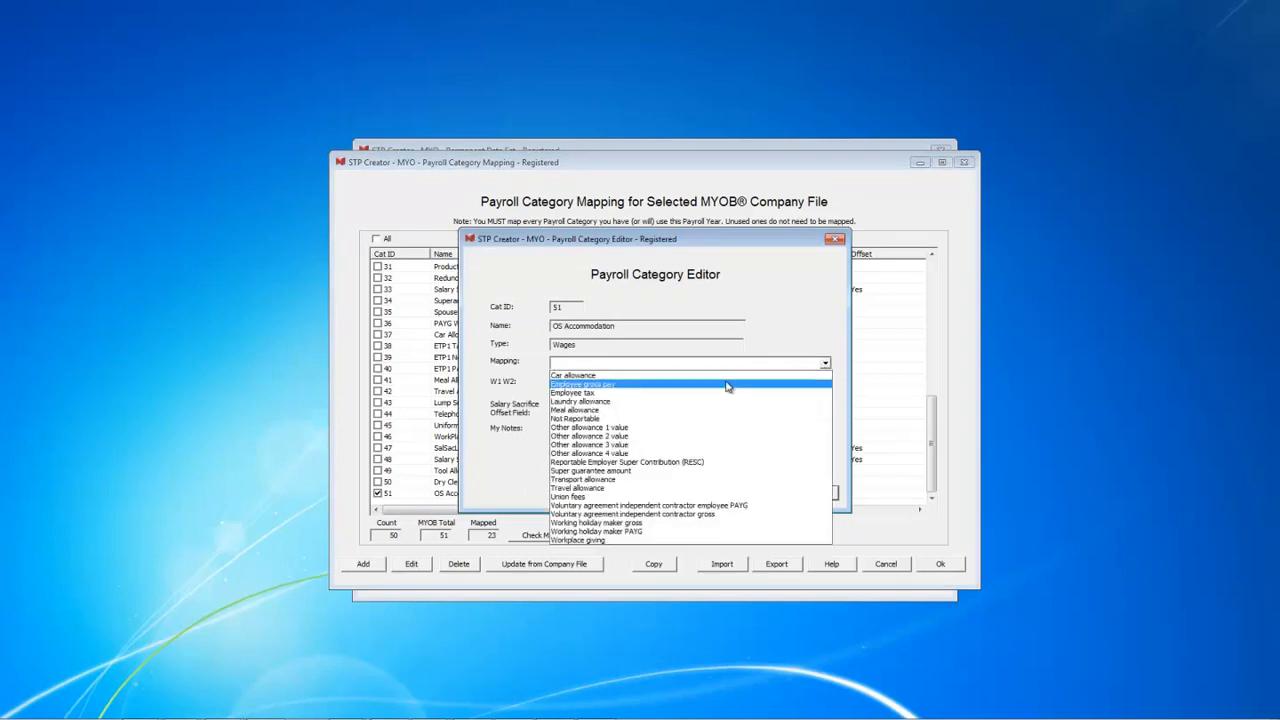
click(639, 430)
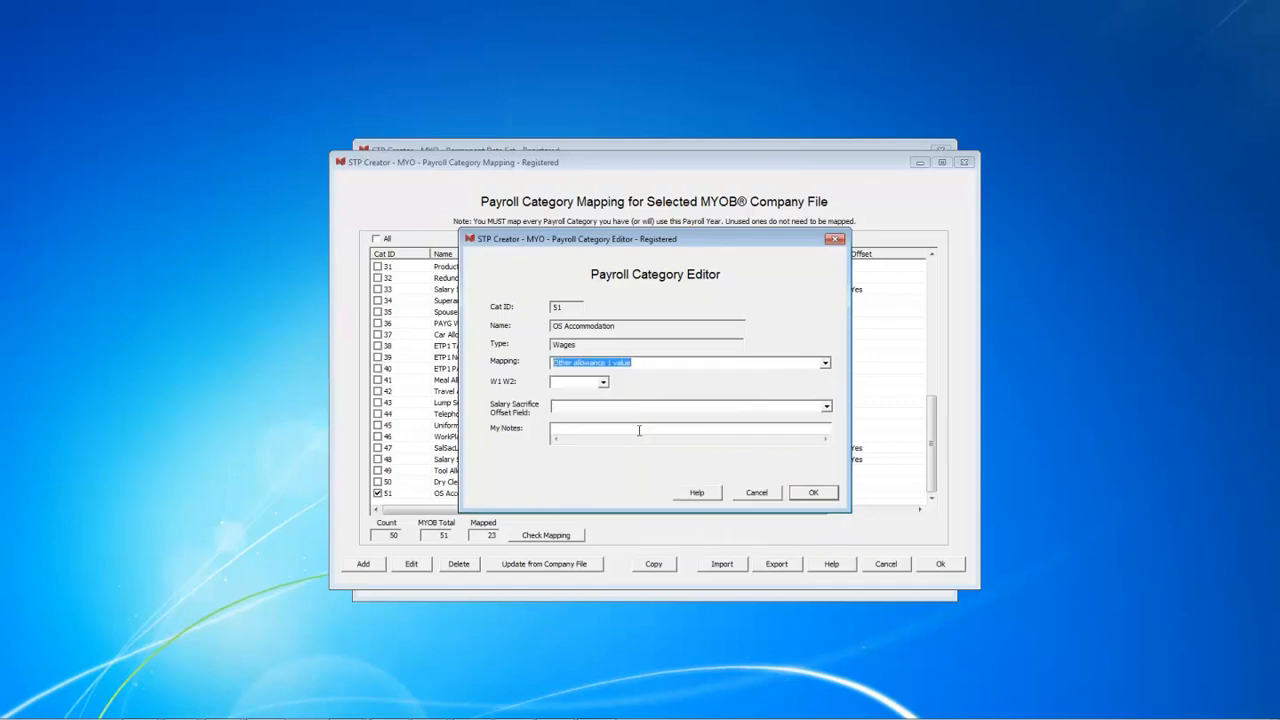
click(603, 386)
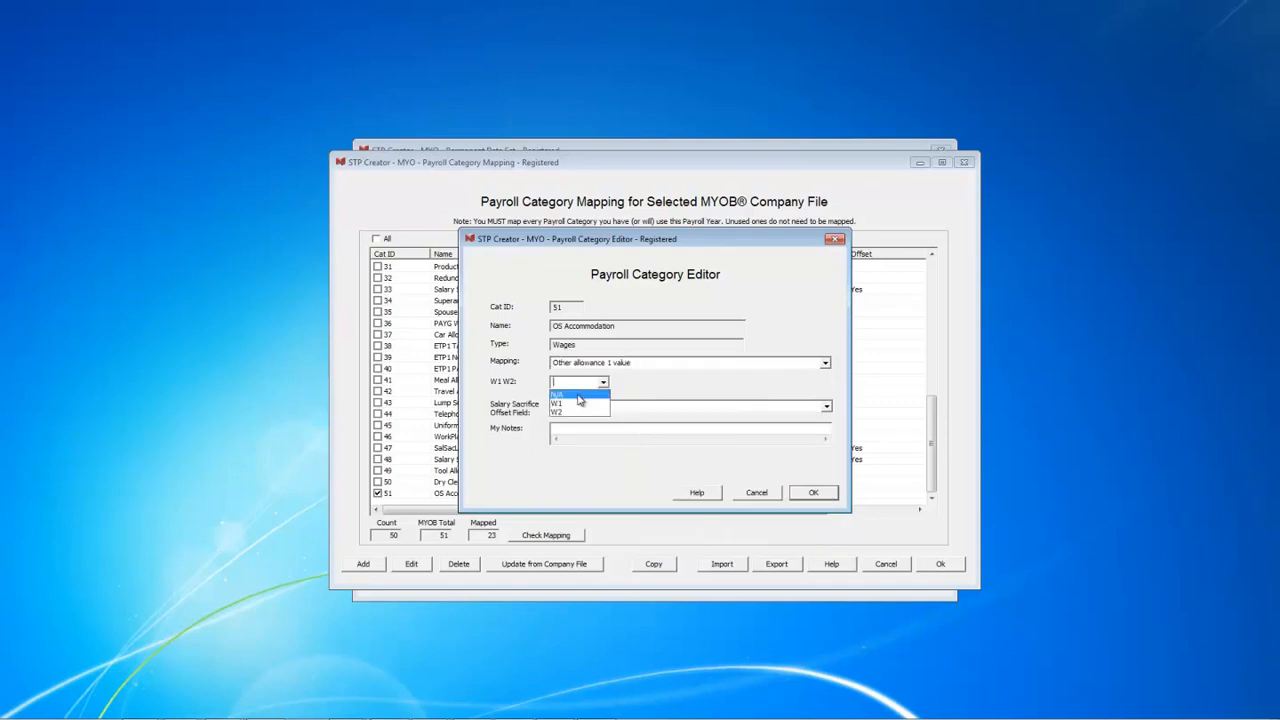
click(578, 405)
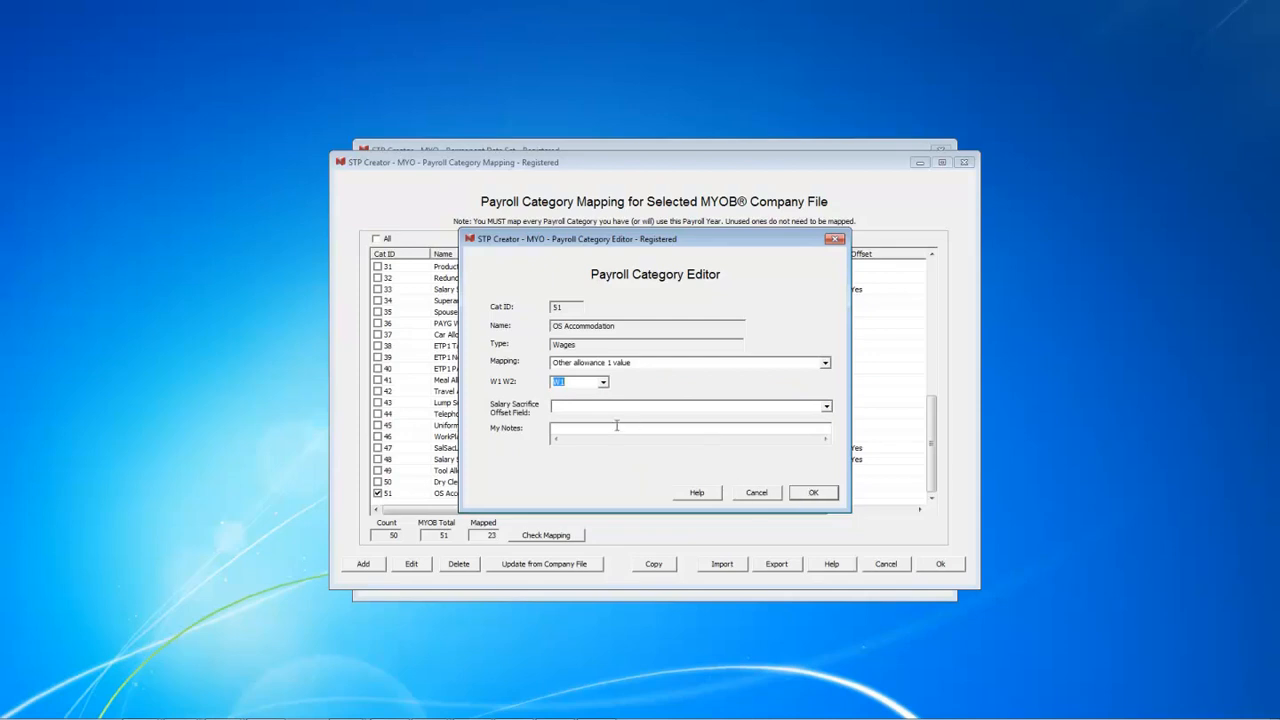
click(813, 492)
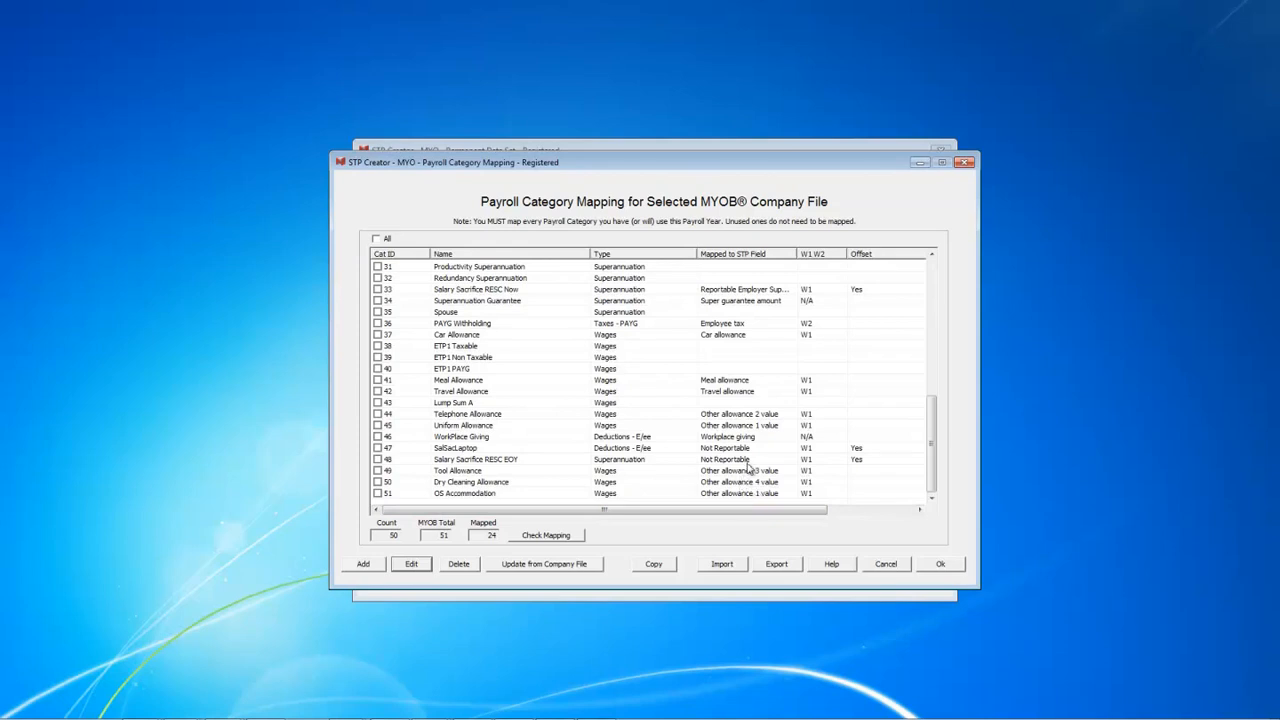
Check the payroll category mapping for errors, review the category list and accept the mapping.
click(547, 537)
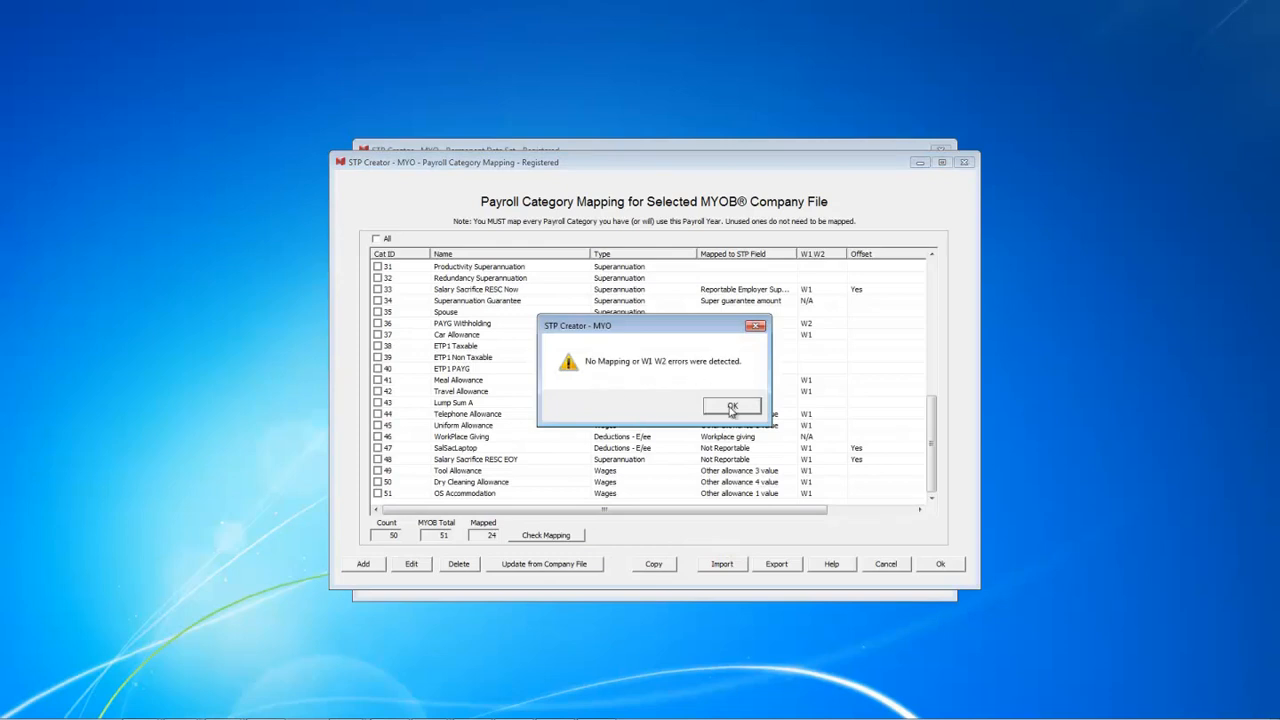
click(732, 408)
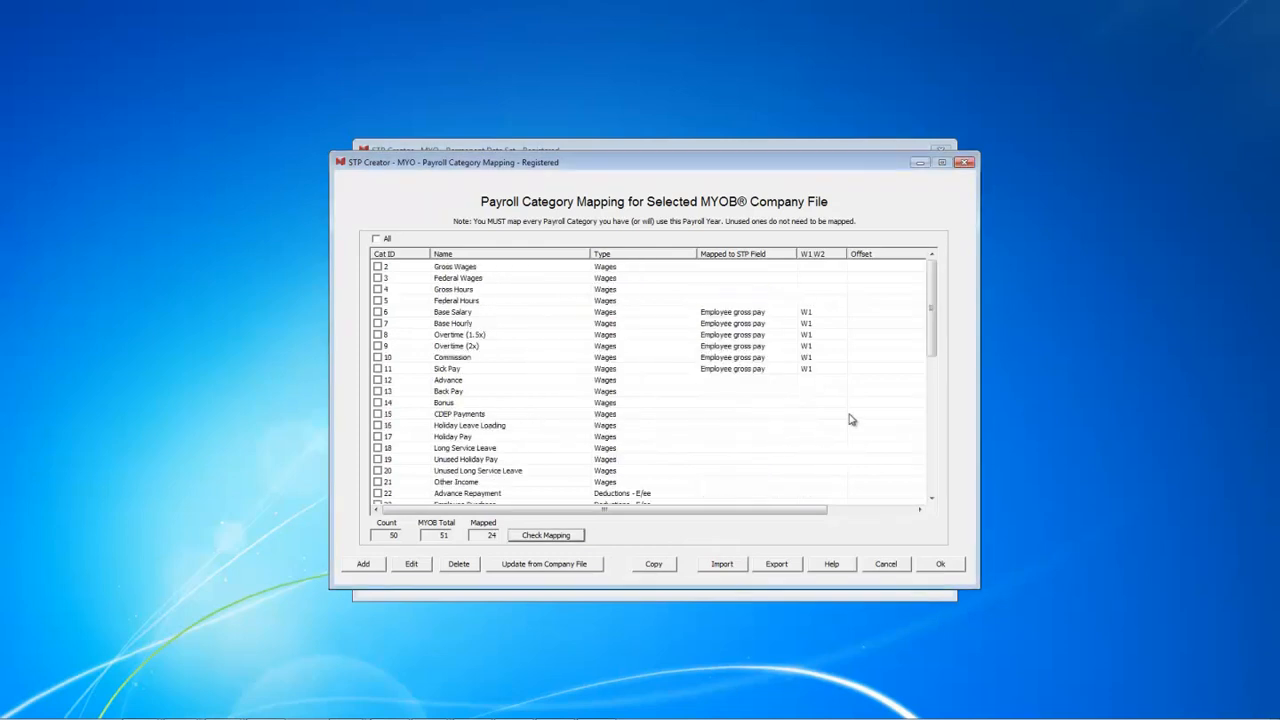
scroll(931, 341, down, 5)
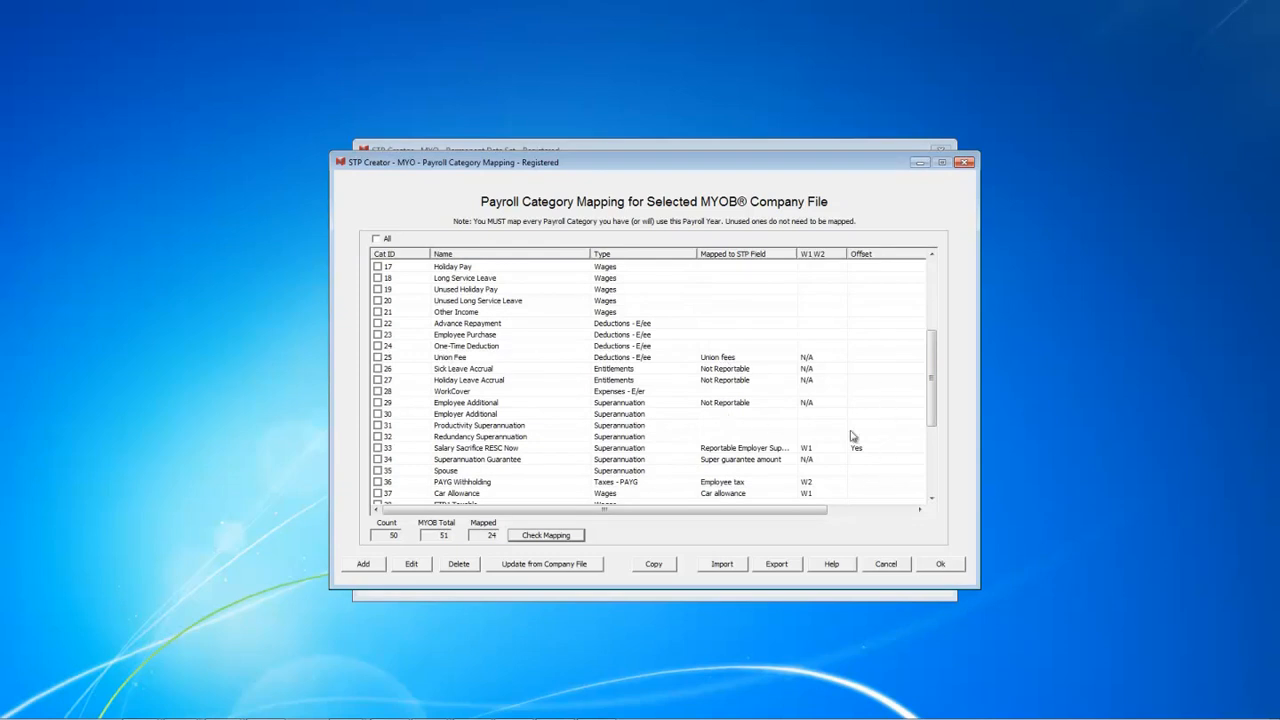
scroll(931, 450, down, 3)
scroll(931, 450, down, 2)
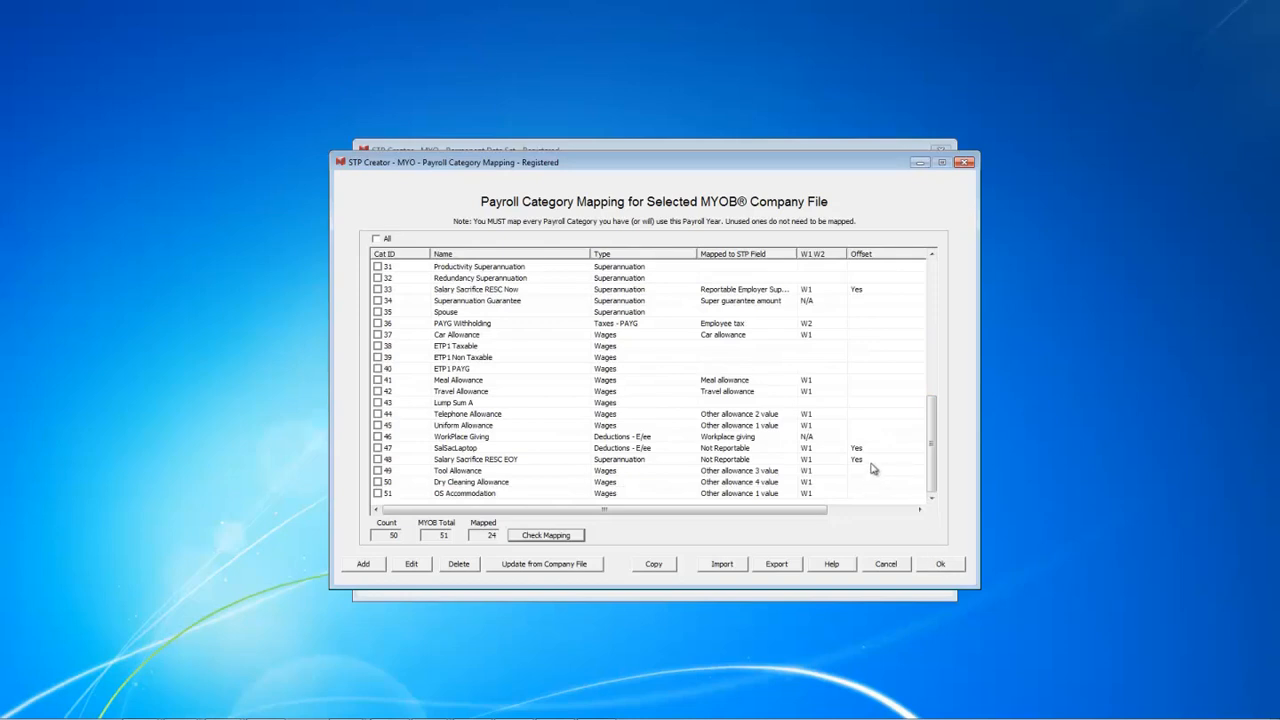
mouse_move(931, 440)
mouse_down()
mouse_move(932, 367)
mouse_move(933, 423)
mouse_up()
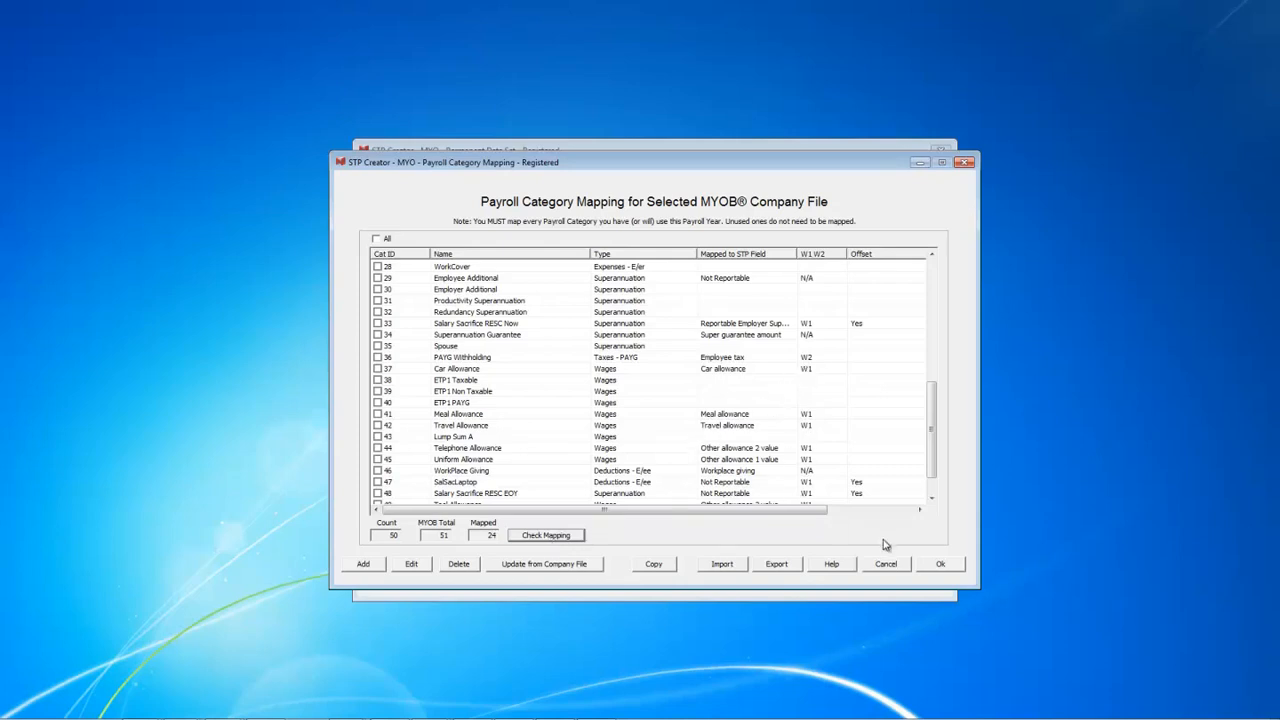
click(941, 565)
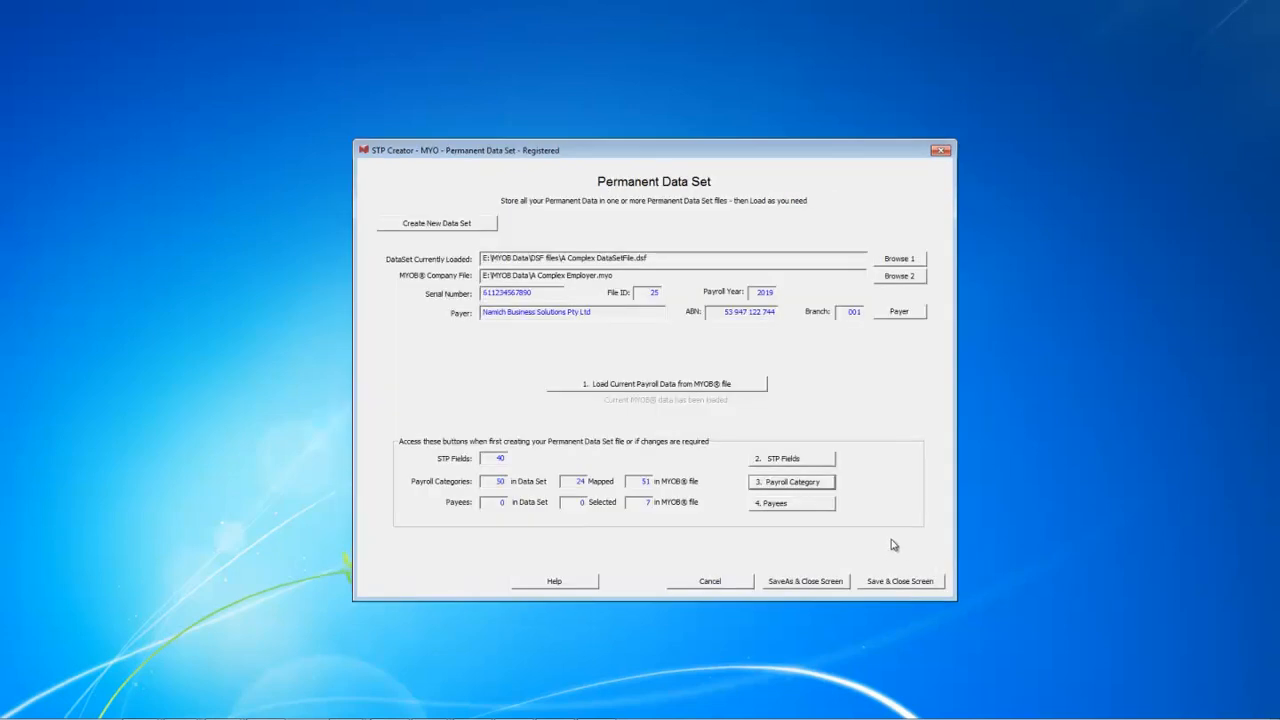
Load the payees from the company file into the payee table and widen the Payee in STP column.
click(801, 508)
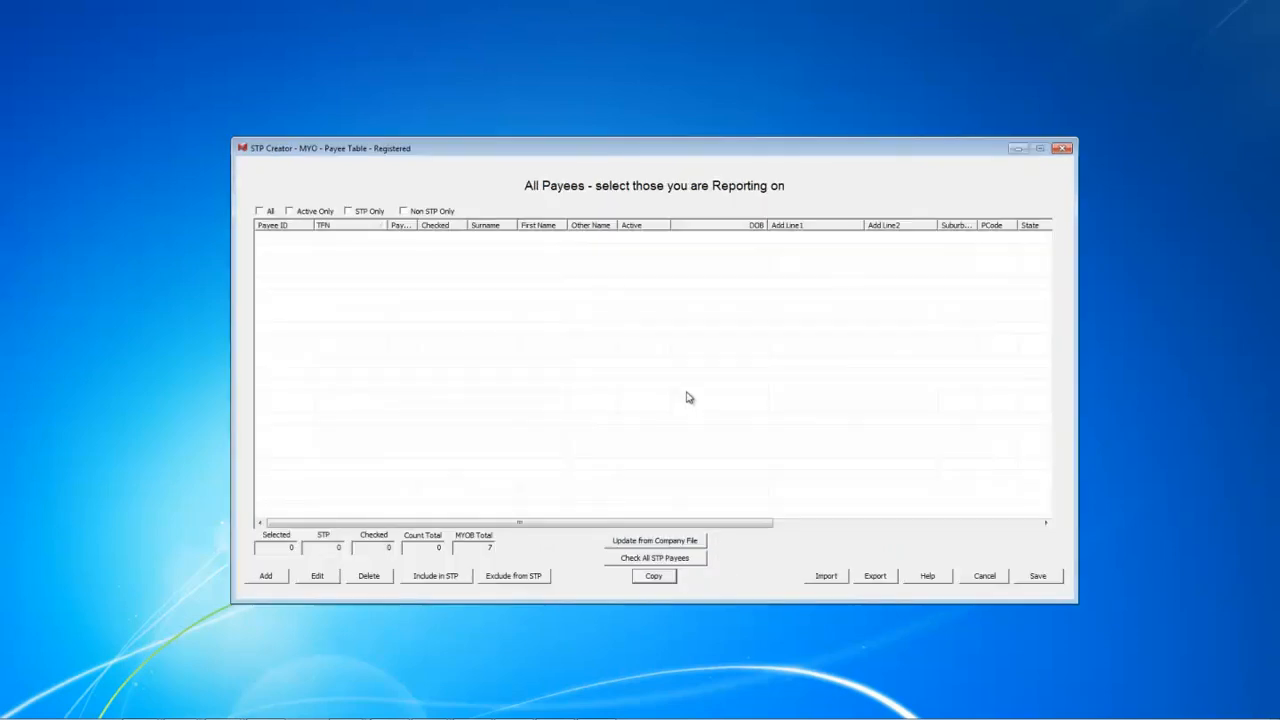
click(657, 542)
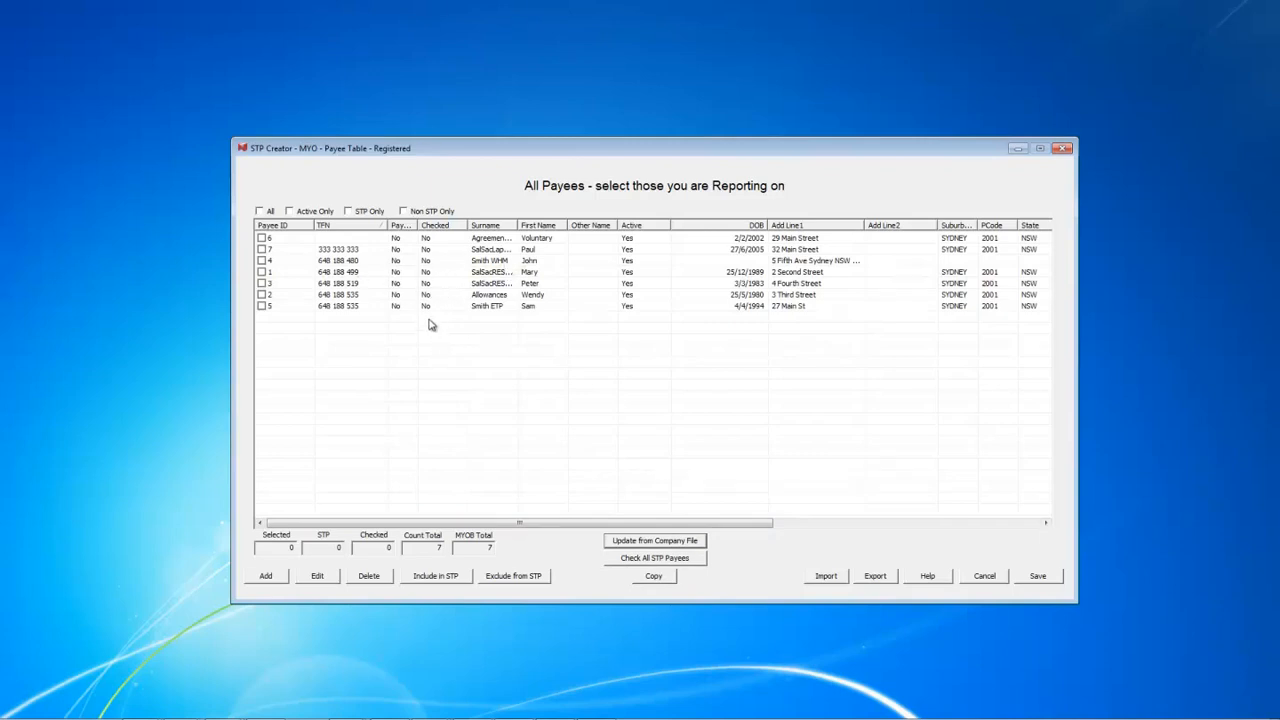
drag(418, 225, 448, 225)
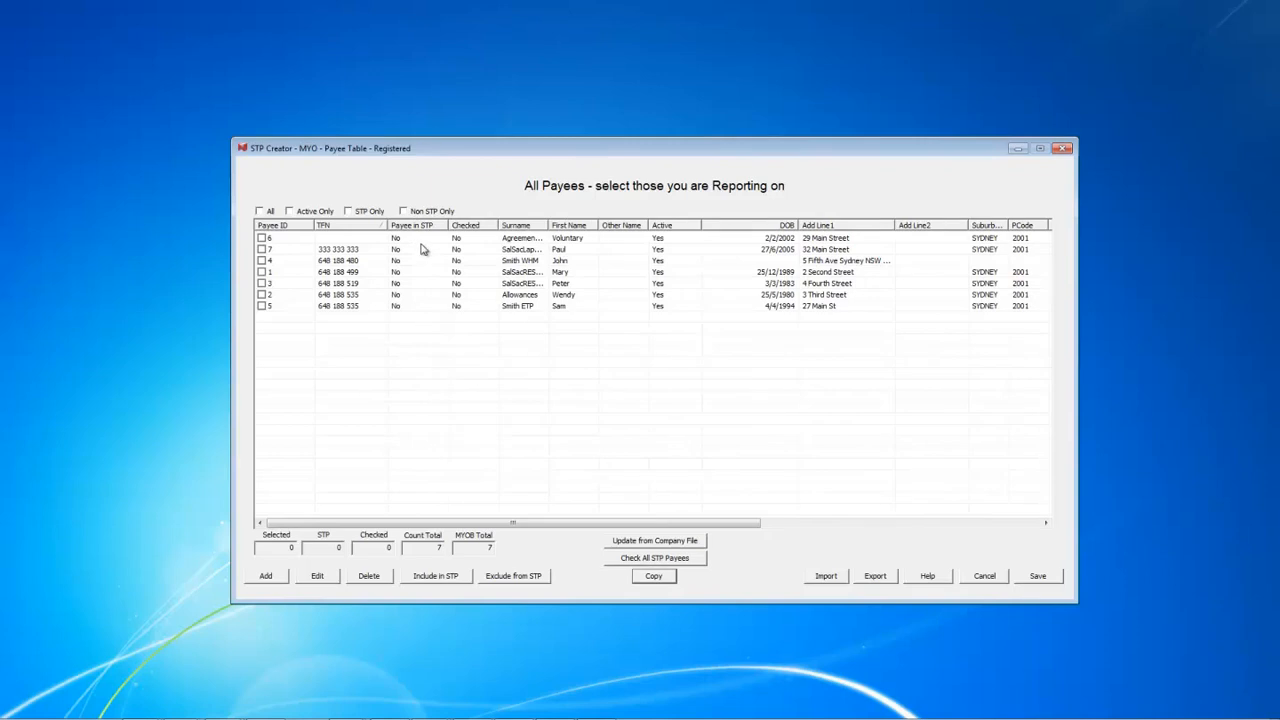
Include all payees in STP, check all STP payees for errors and sort the table by the Checked column.
click(260, 212)
click(433, 577)
click(650, 560)
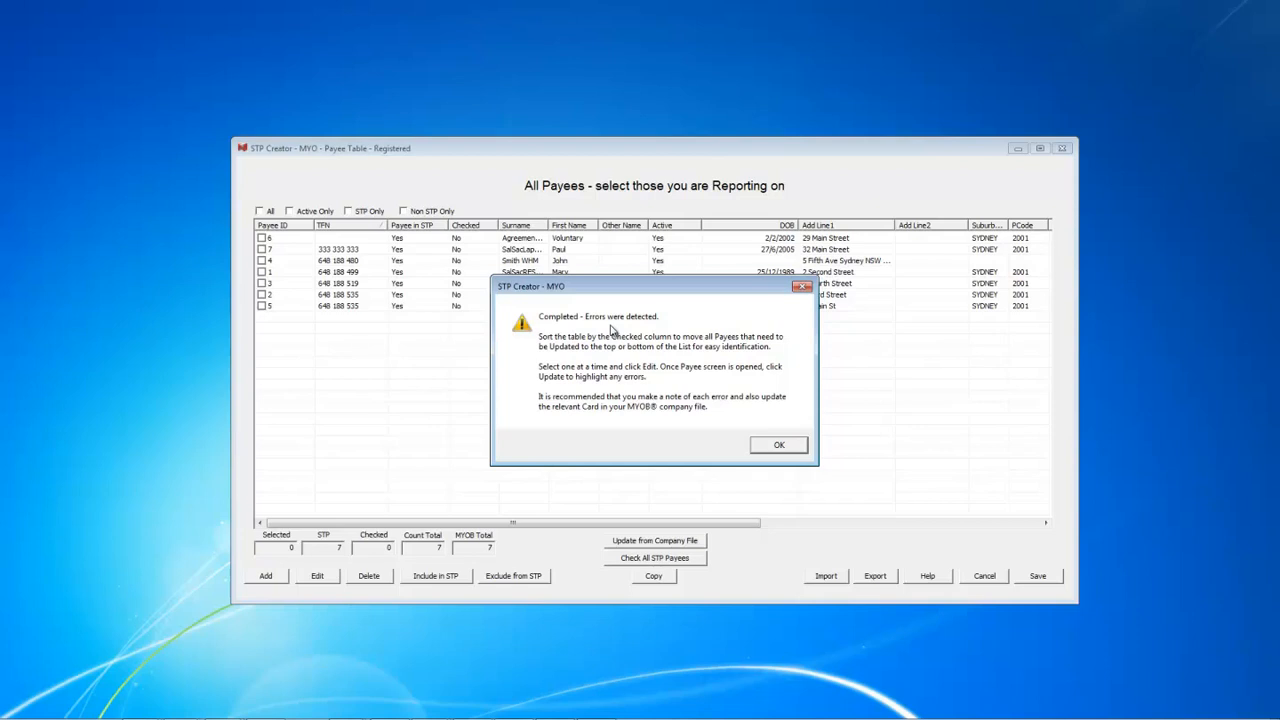
click(778, 445)
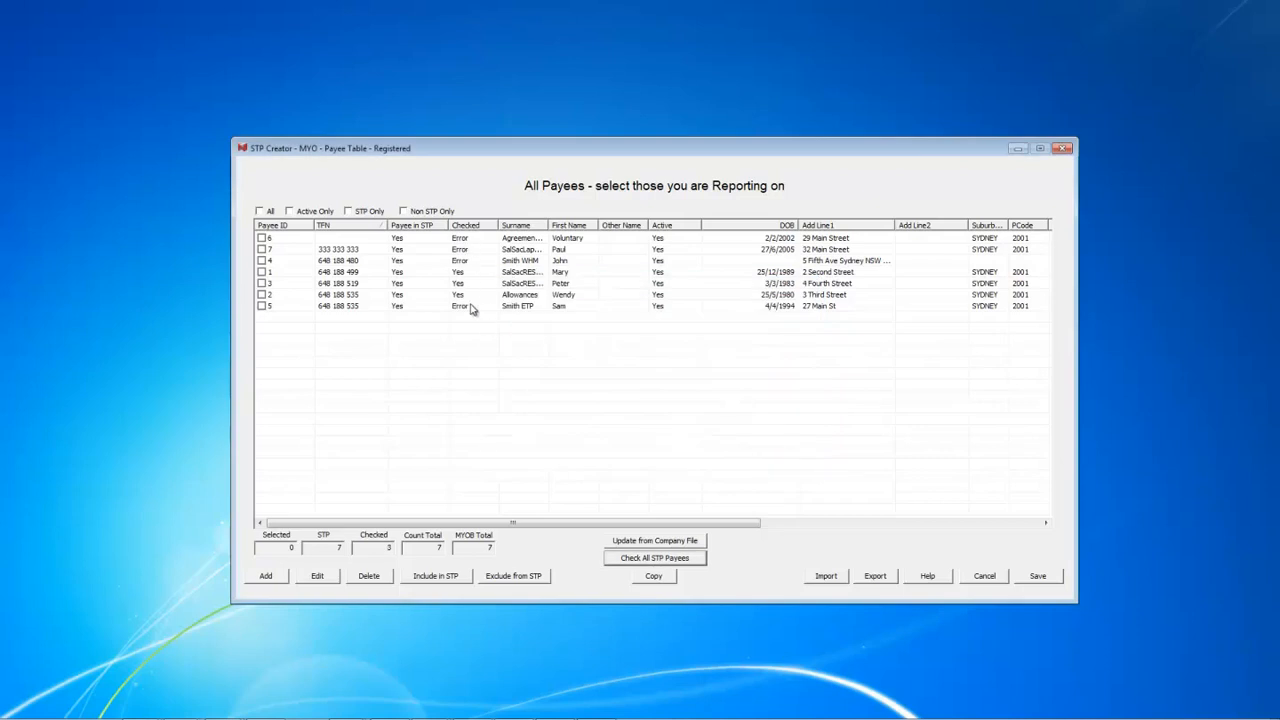
click(485, 228)
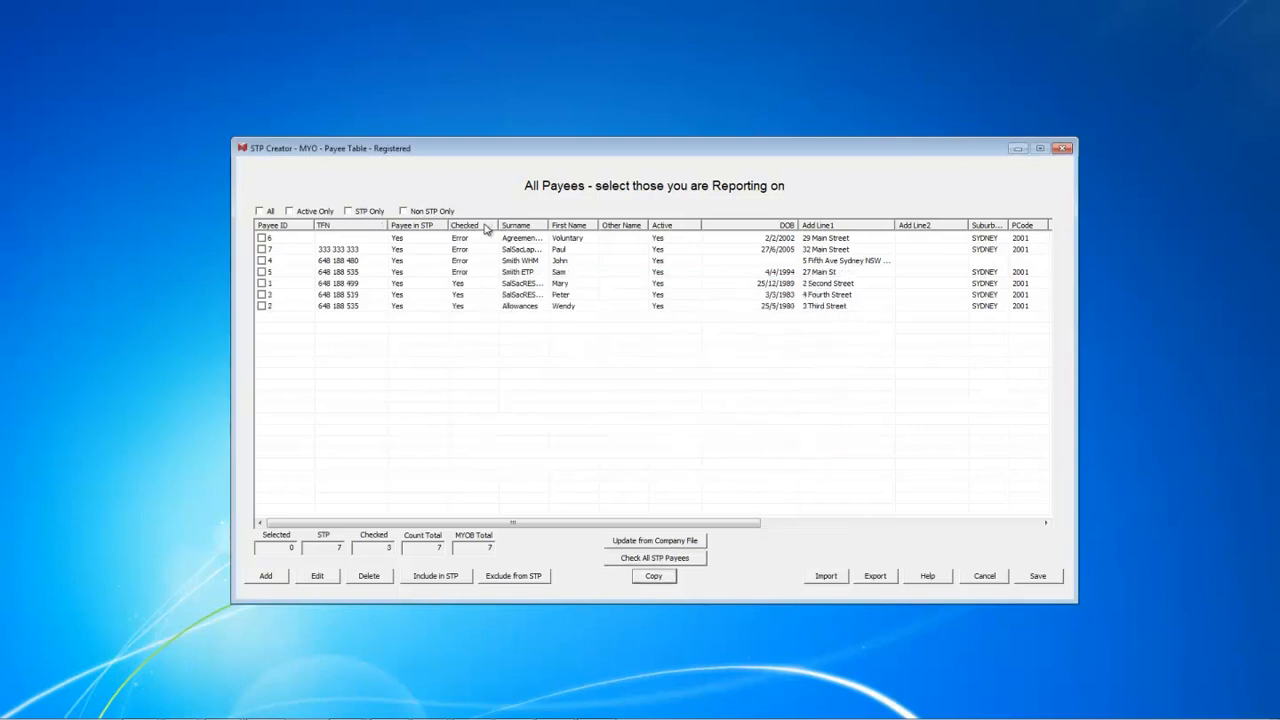
Validate the voluntary agreement contractor's payee details, enter the contractor's ABN and update the record.
click(262, 238)
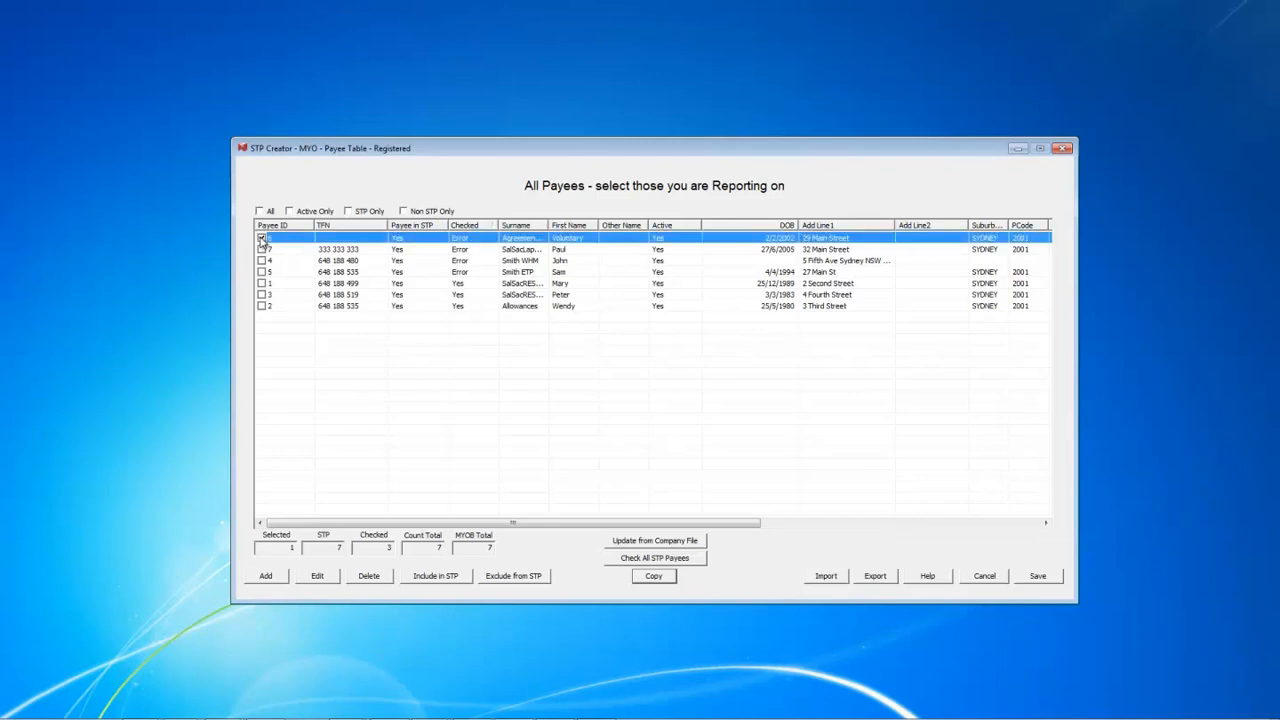
click(318, 577)
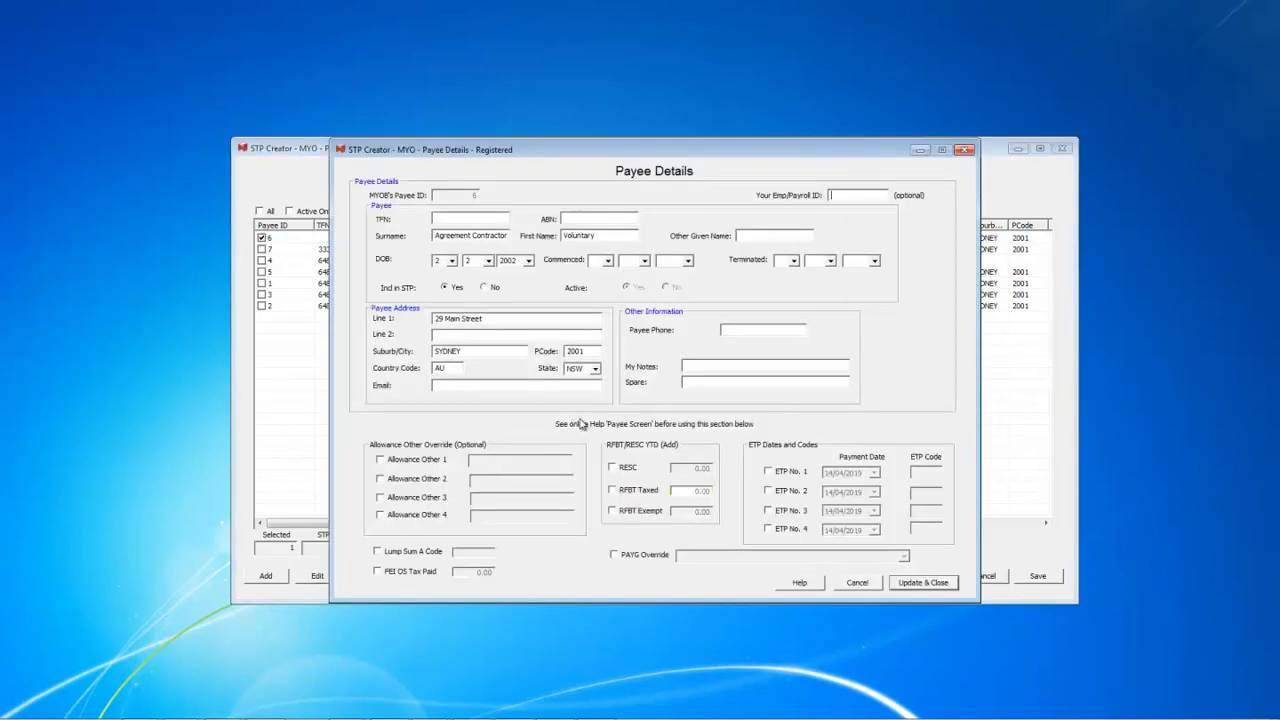
click(923, 588)
click(760, 408)
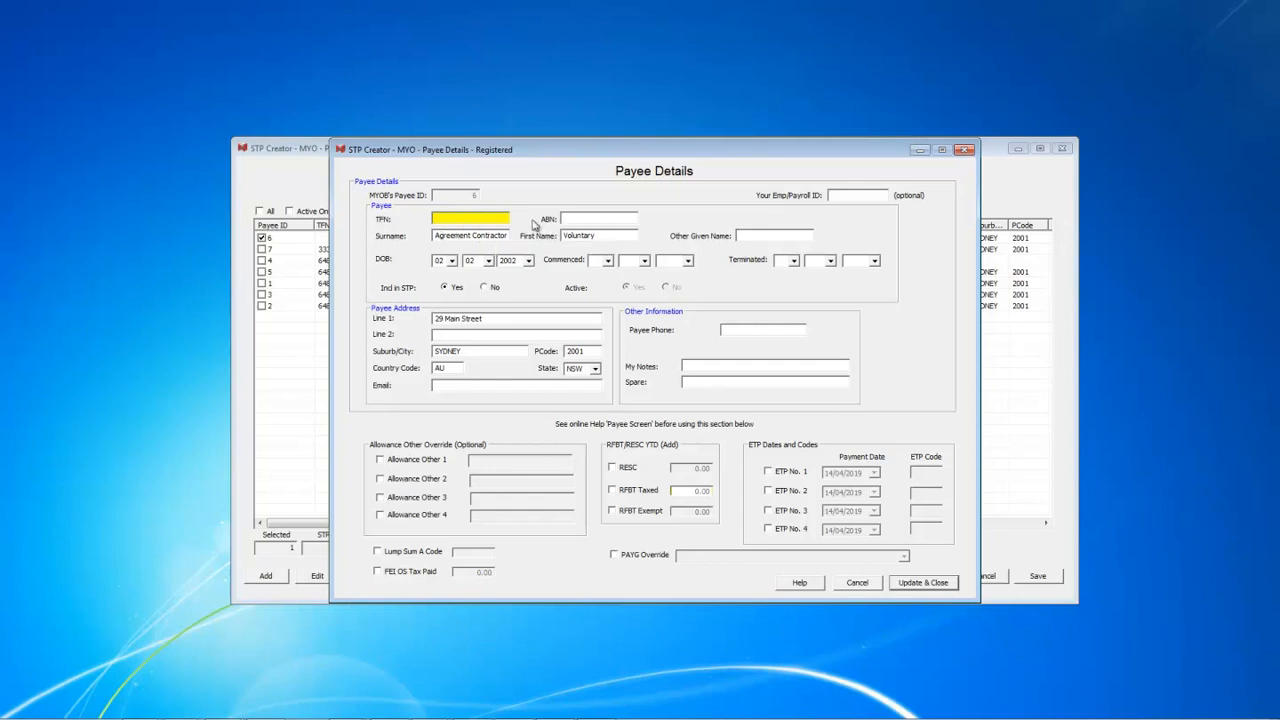
click(582, 218)
click(921, 582)
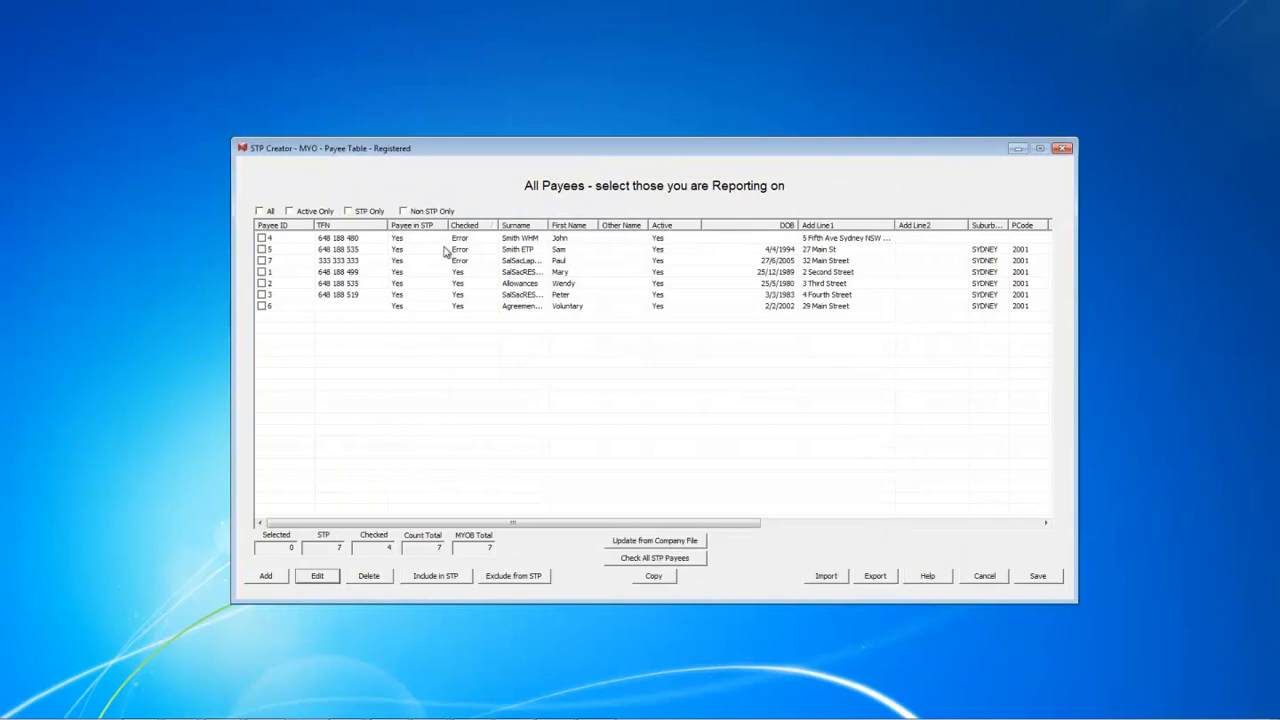
Validate the WHM payee's details and fill in the missing date of birth.
click(261, 239)
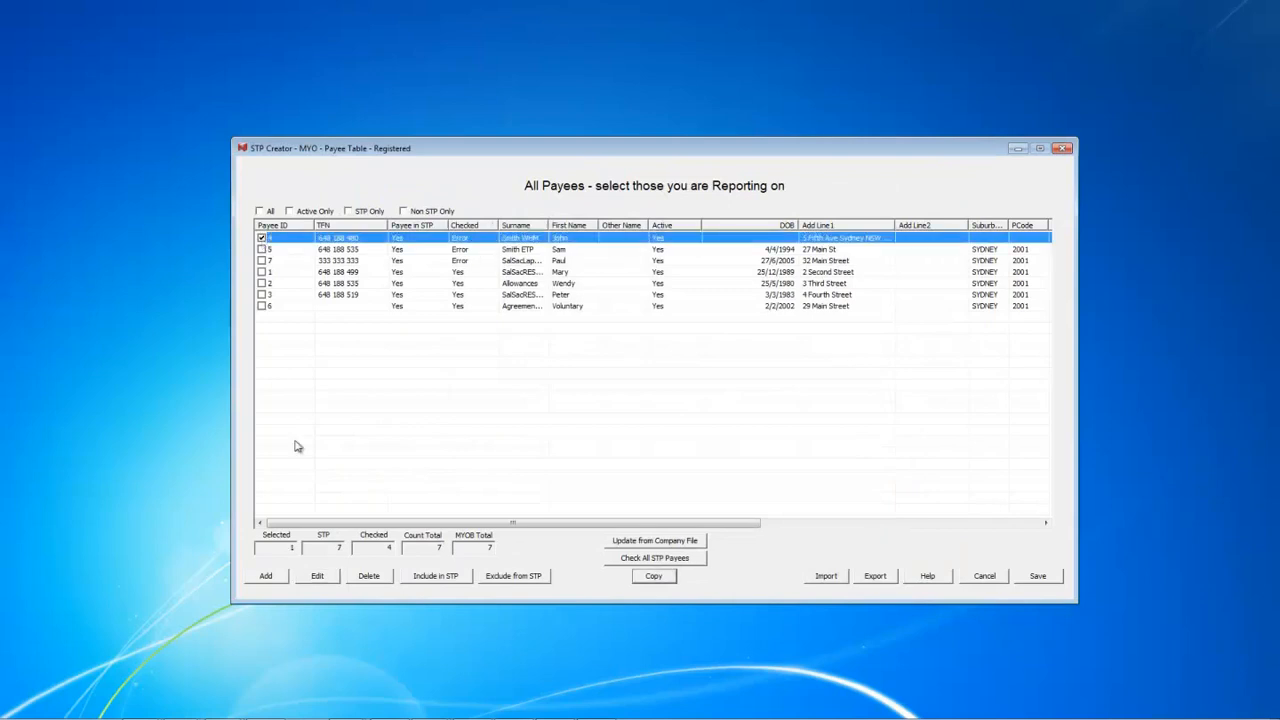
click(318, 576)
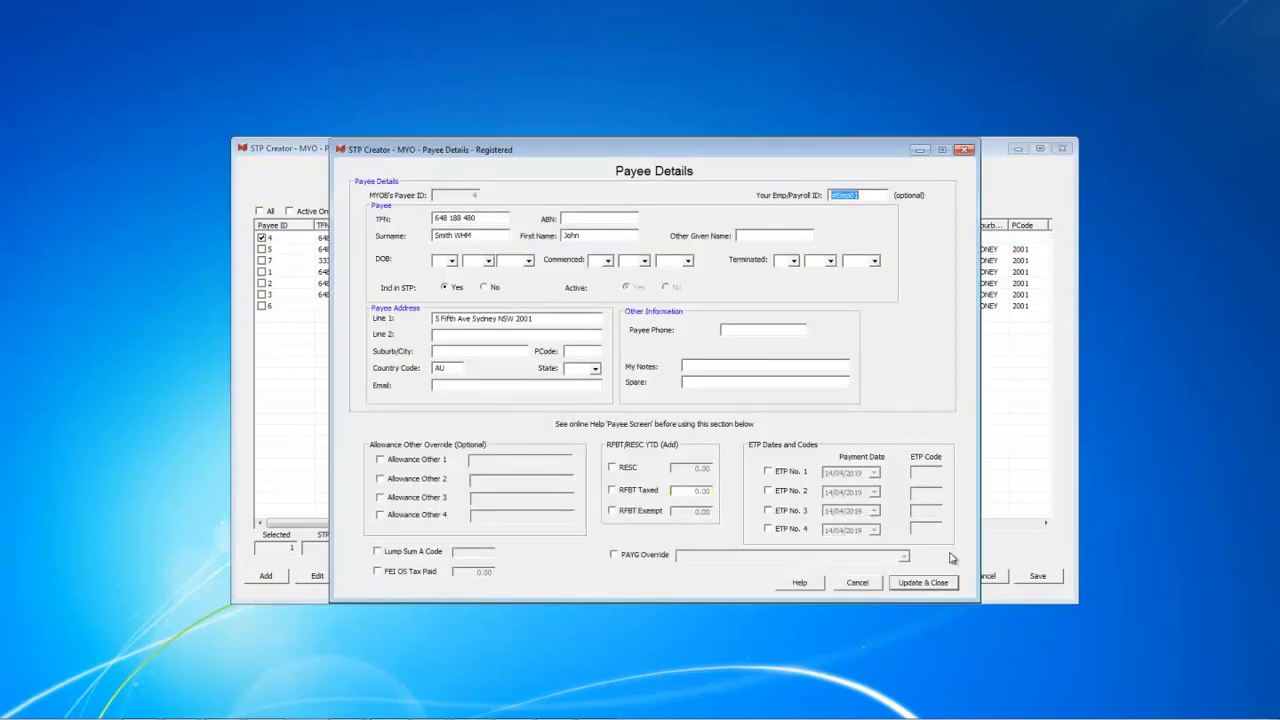
click(923, 583)
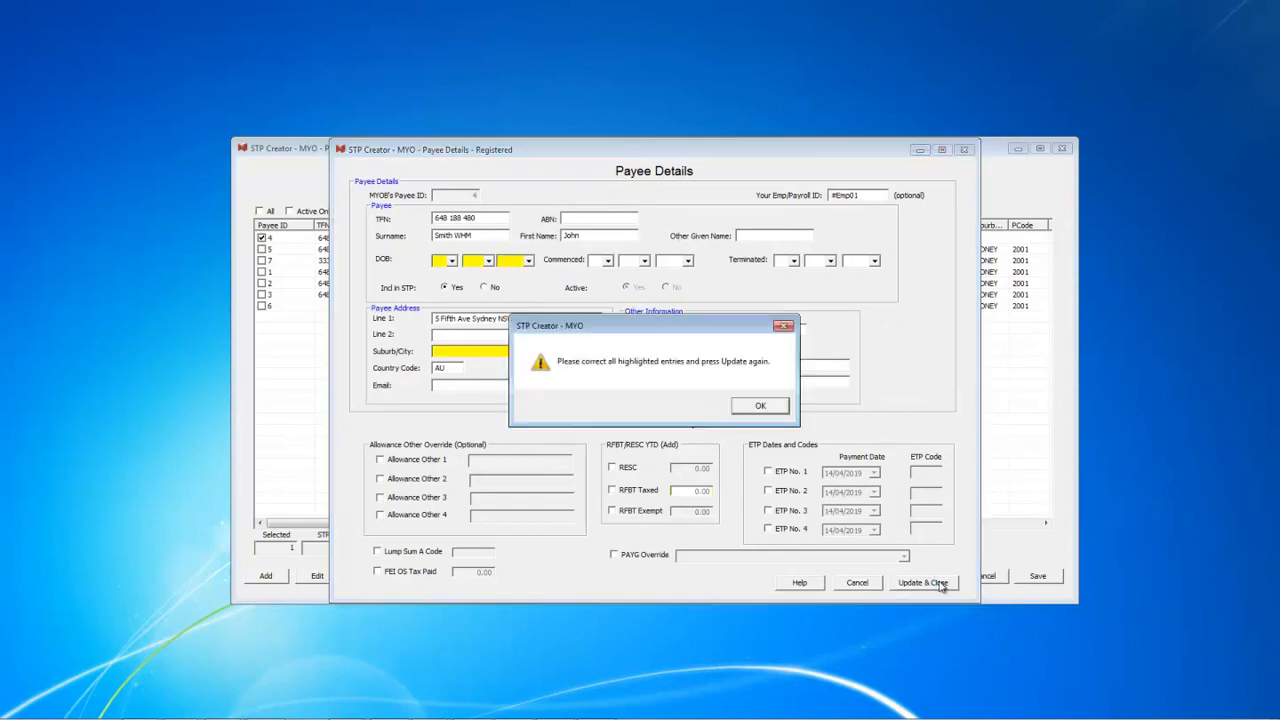
click(757, 408)
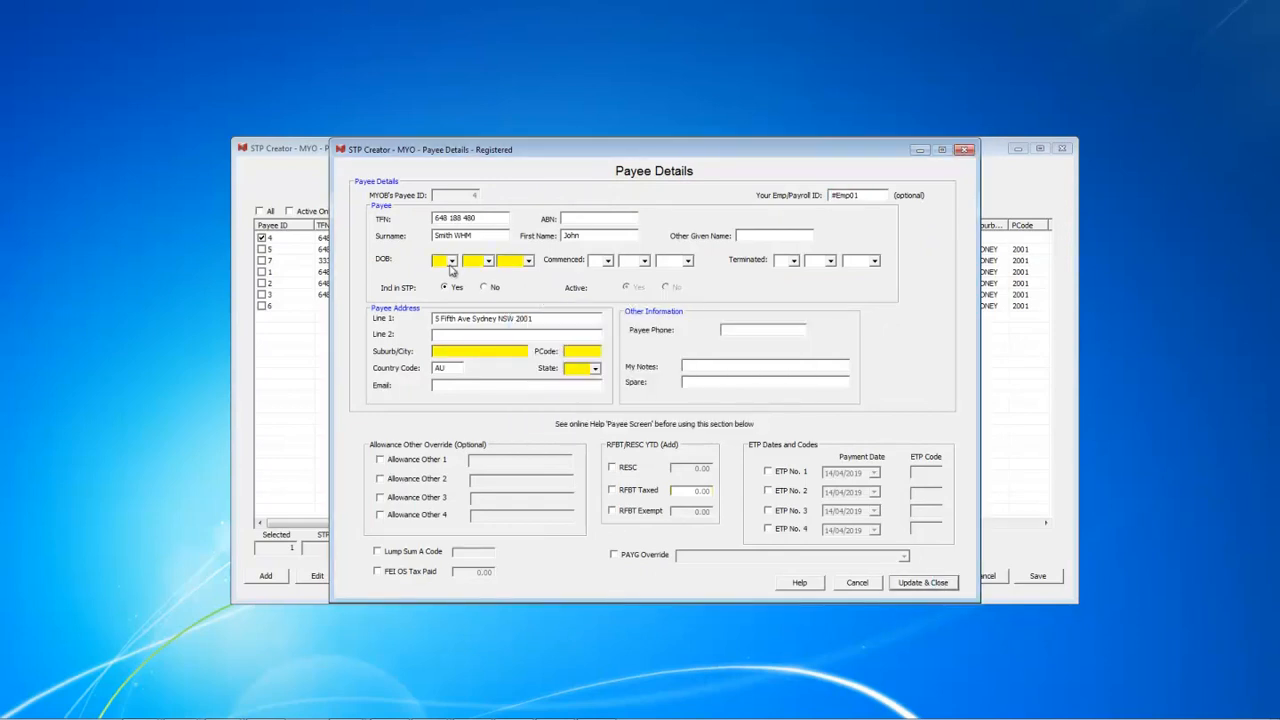
click(452, 261)
click(440, 316)
click(486, 261)
click(475, 309)
click(529, 262)
drag(529, 287, 529, 358)
click(509, 335)
click(529, 261)
click(529, 275)
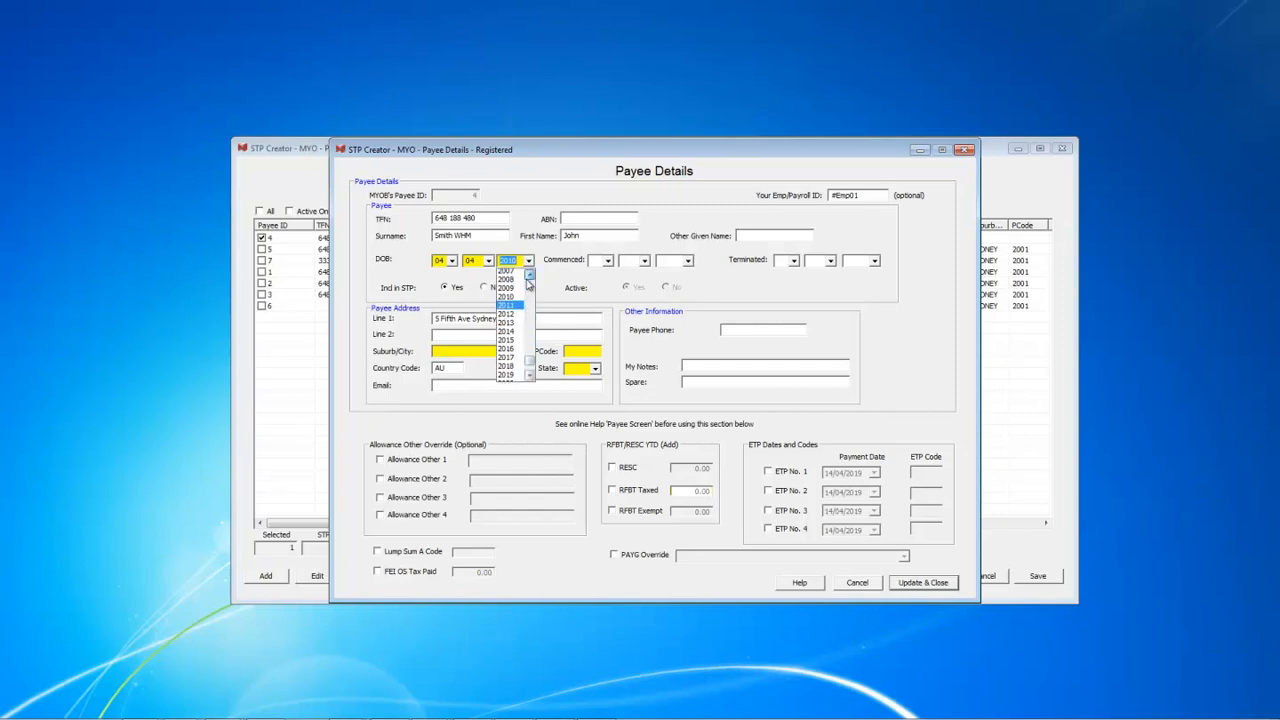
click(512, 283)
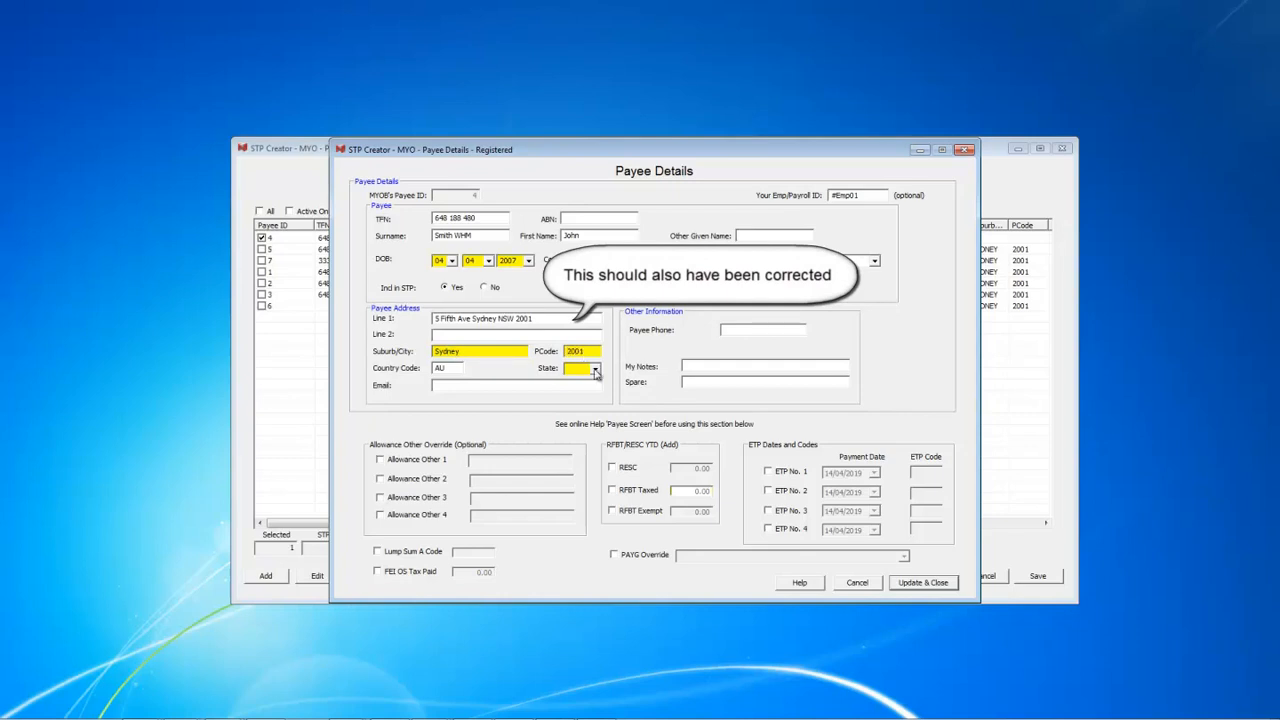
Complete the suburb, postcode and state in the WHM payee's address and update the record.
click(595, 368)
click(576, 411)
click(918, 583)
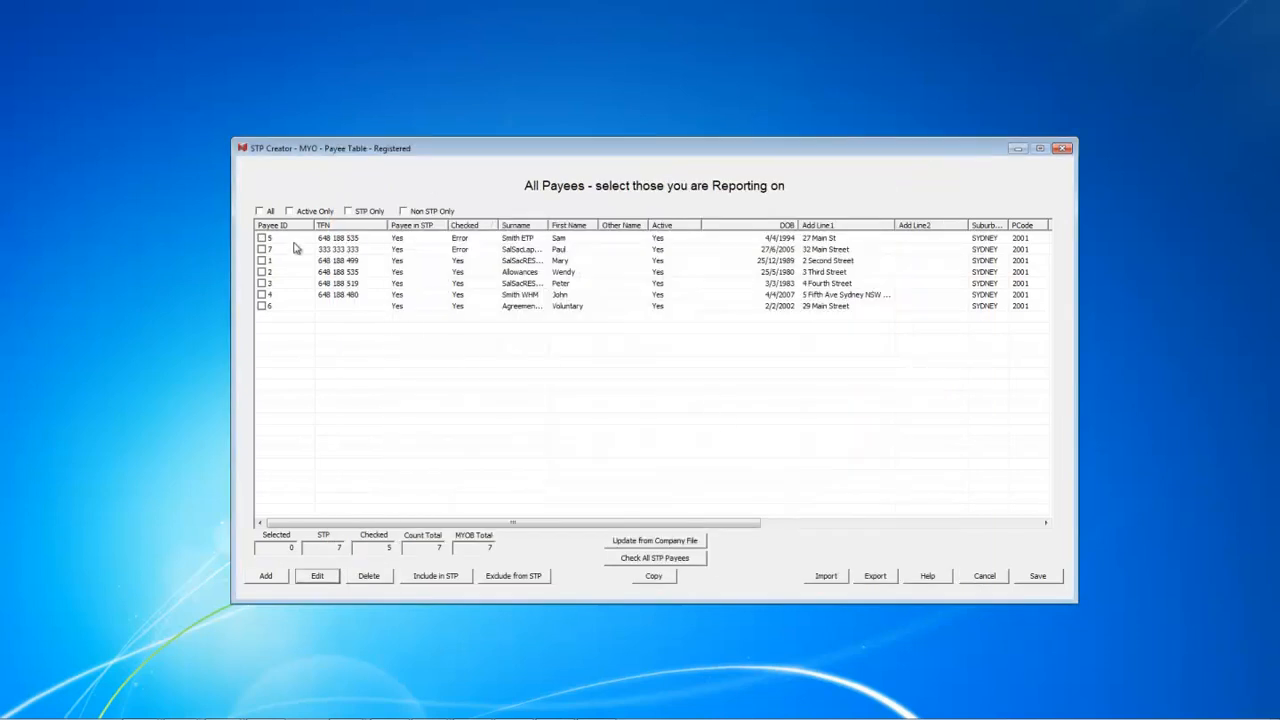
Validate the ETP payee's details, clear the optional Emp/Payroll ID and update the record.
click(262, 238)
click(331, 580)
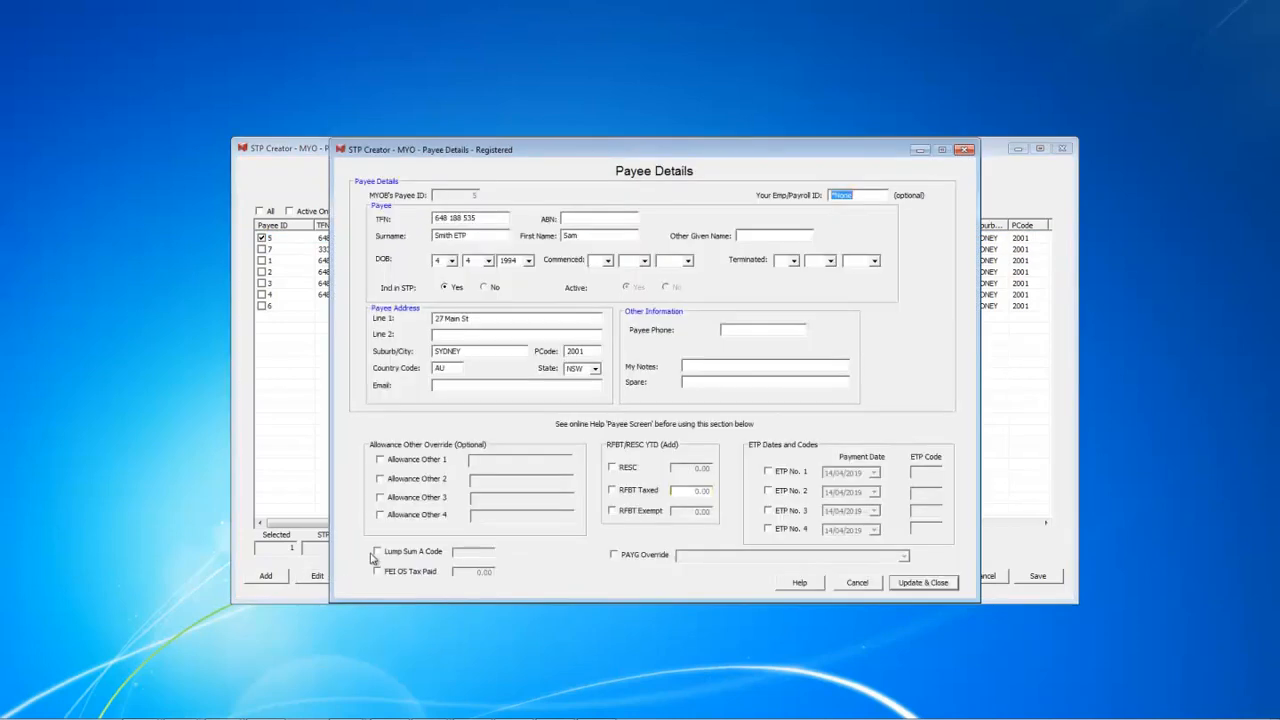
click(934, 588)
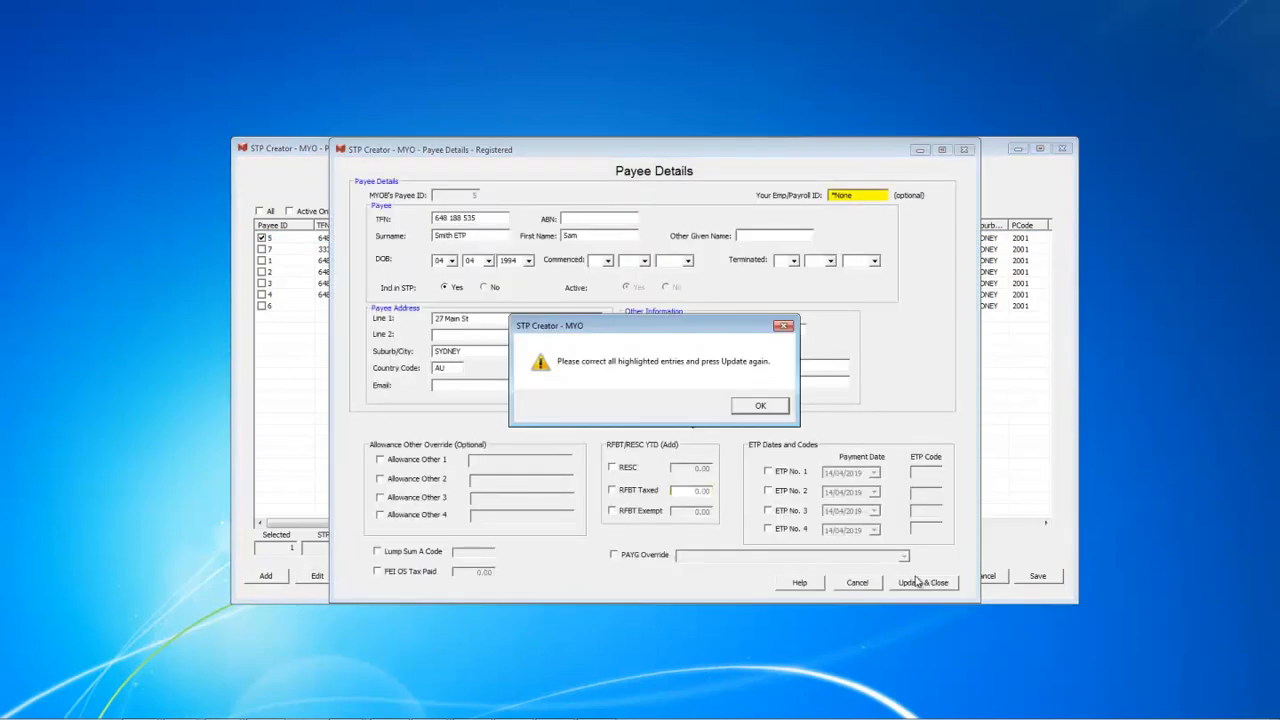
click(759, 408)
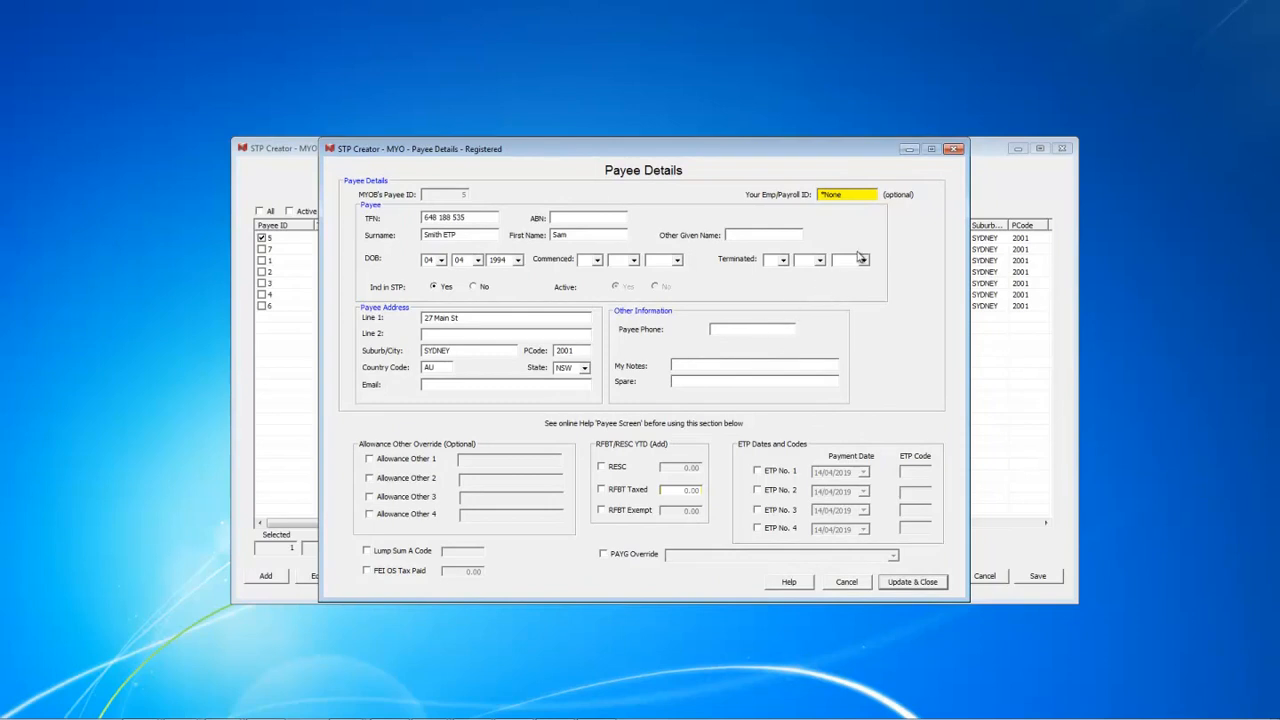
drag(846, 194, 797, 194)
key(Delete)
click(904, 585)
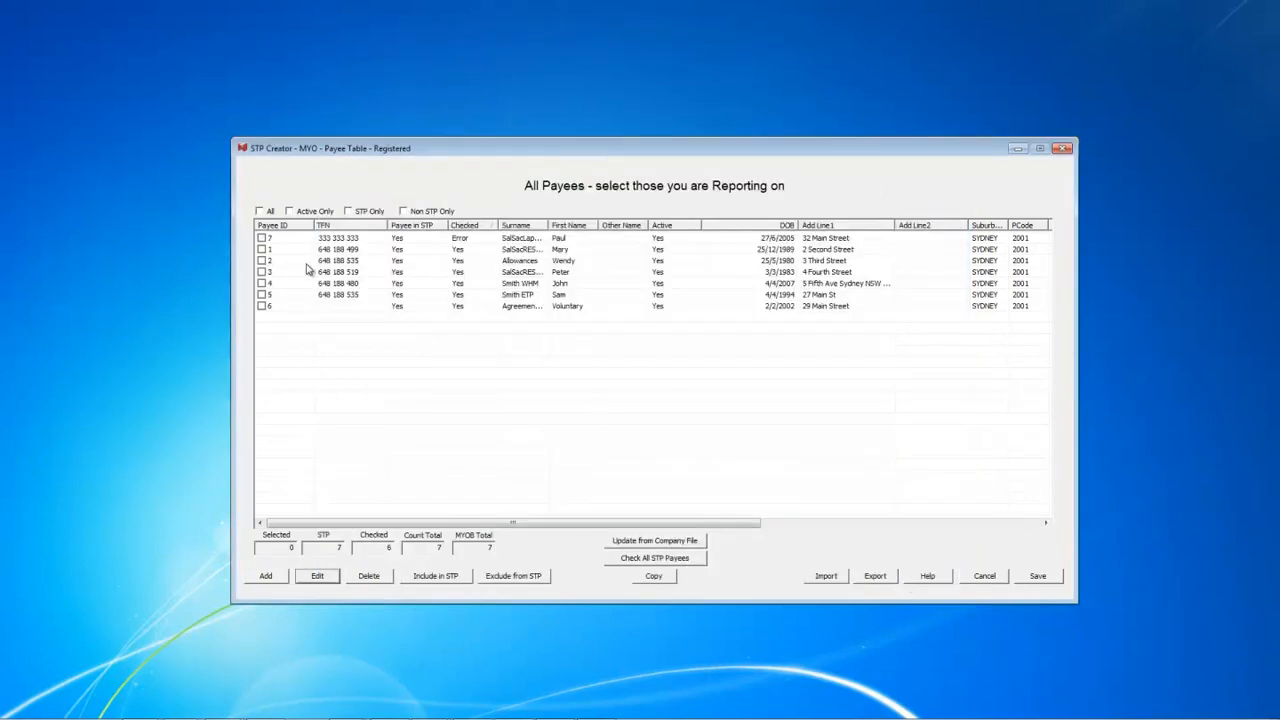
Clear the optional Emp/Payroll ID for the SalSacLaptop payee and update the record.
click(261, 238)
click(323, 578)
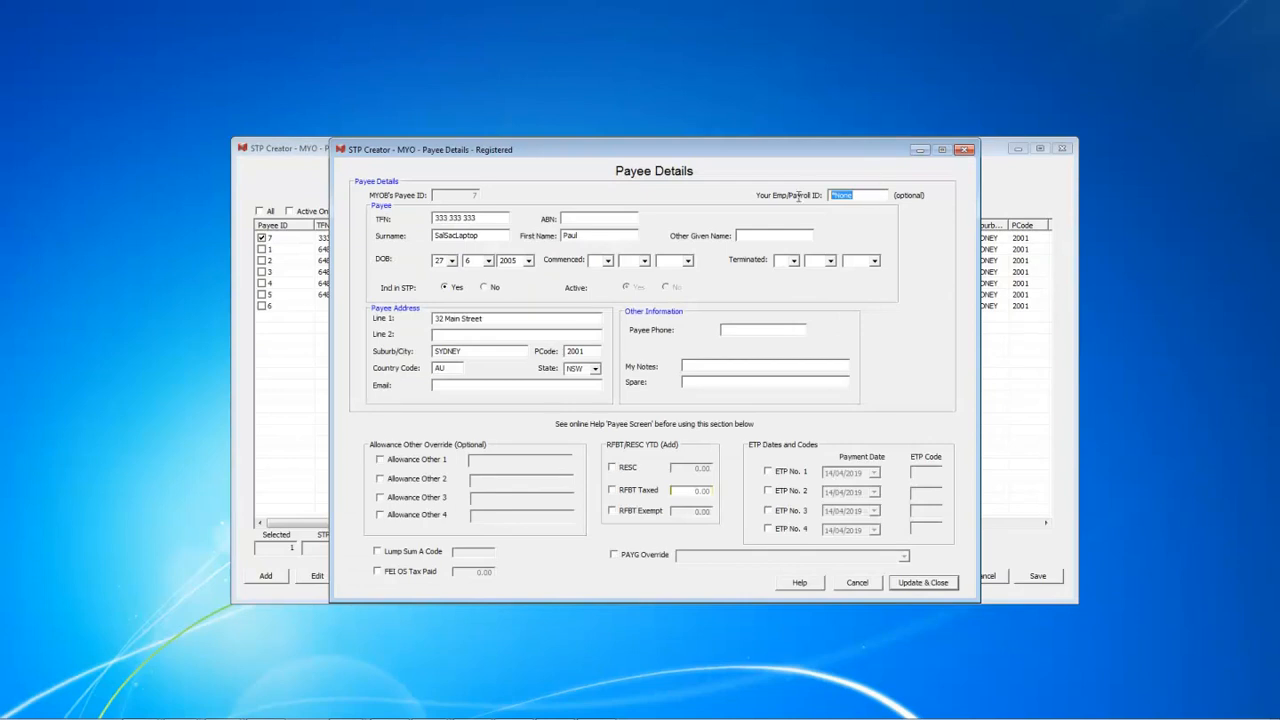
click(932, 584)
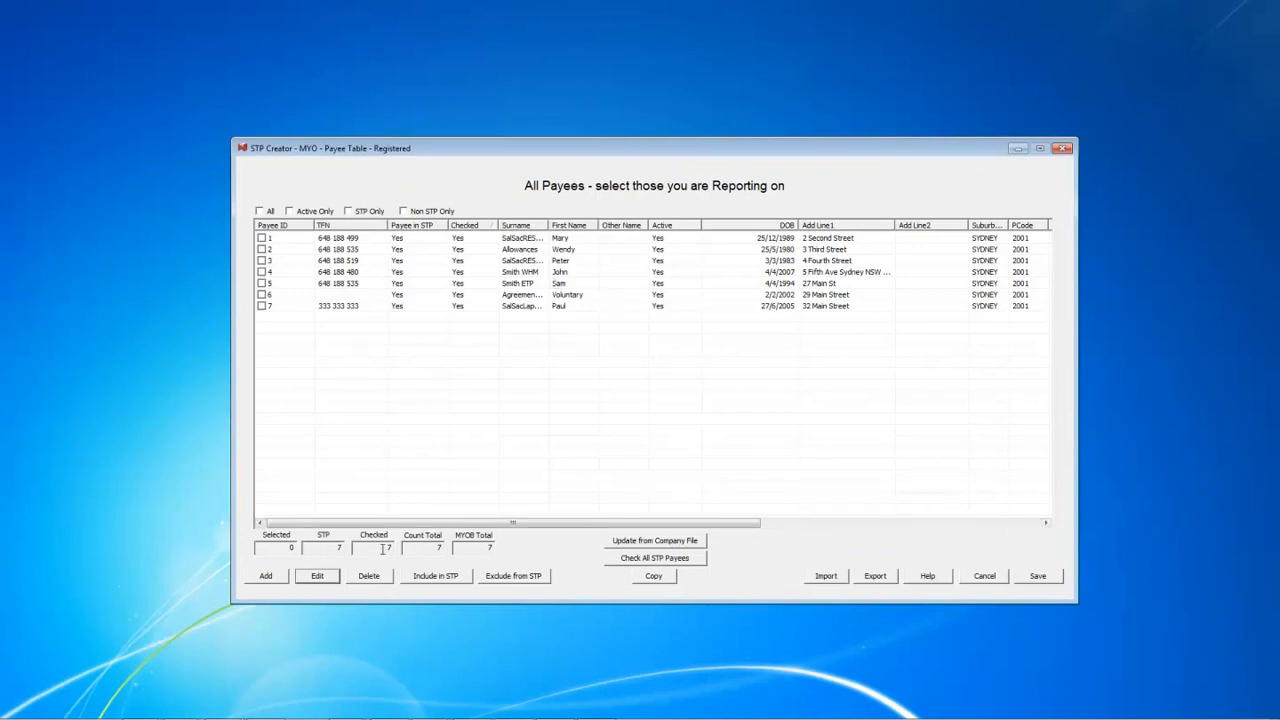
Save the payee table, reopen it to review the WHM and voluntary agreement contractor payees, and save it again.
click(1045, 578)
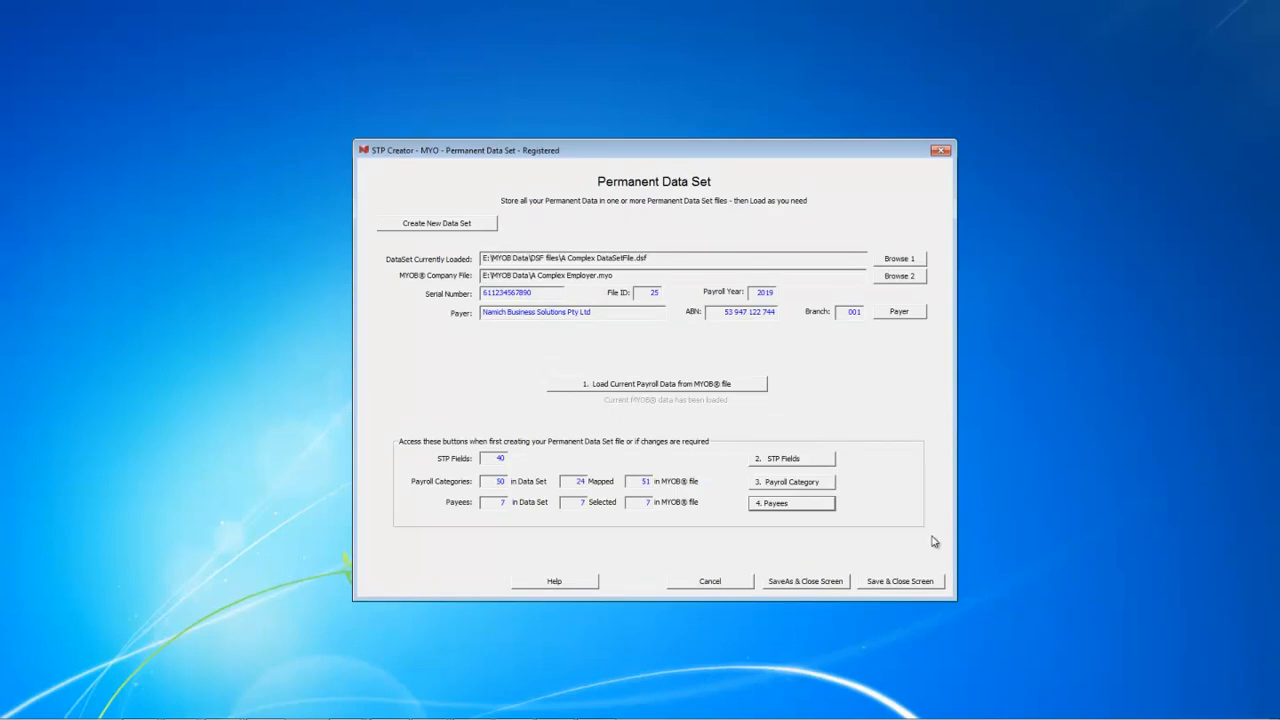
click(800, 505)
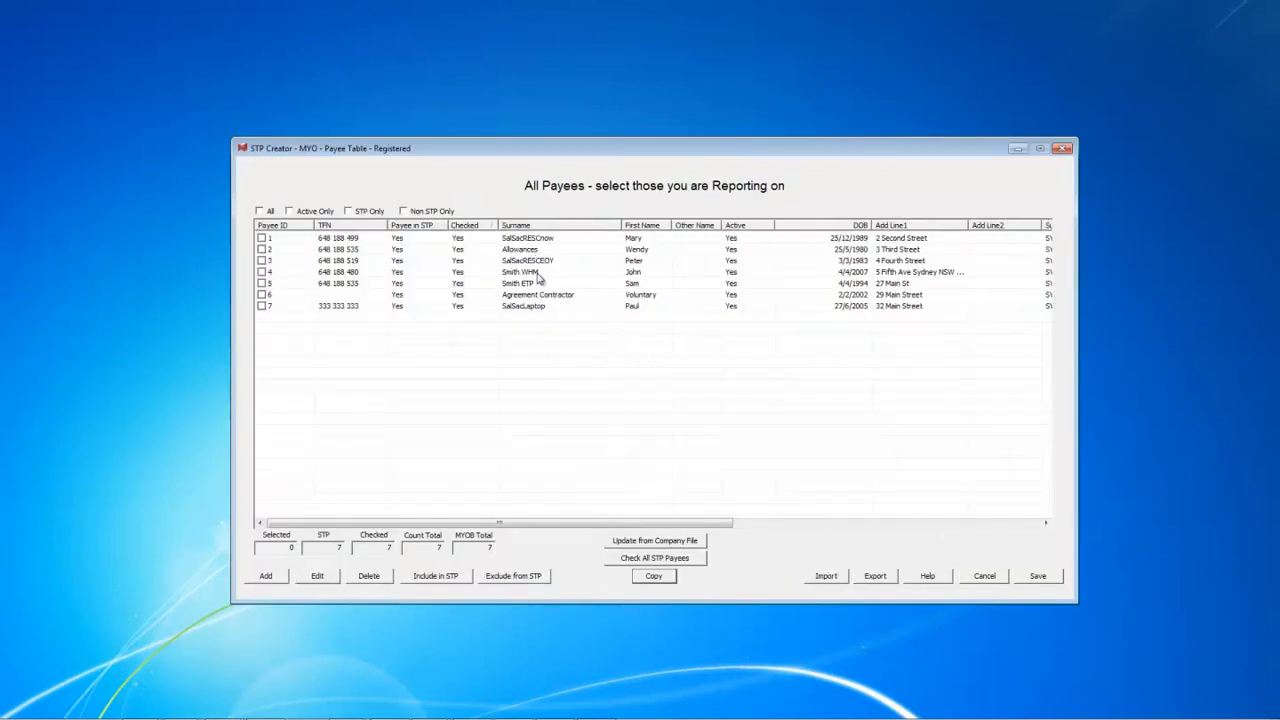
click(543, 274)
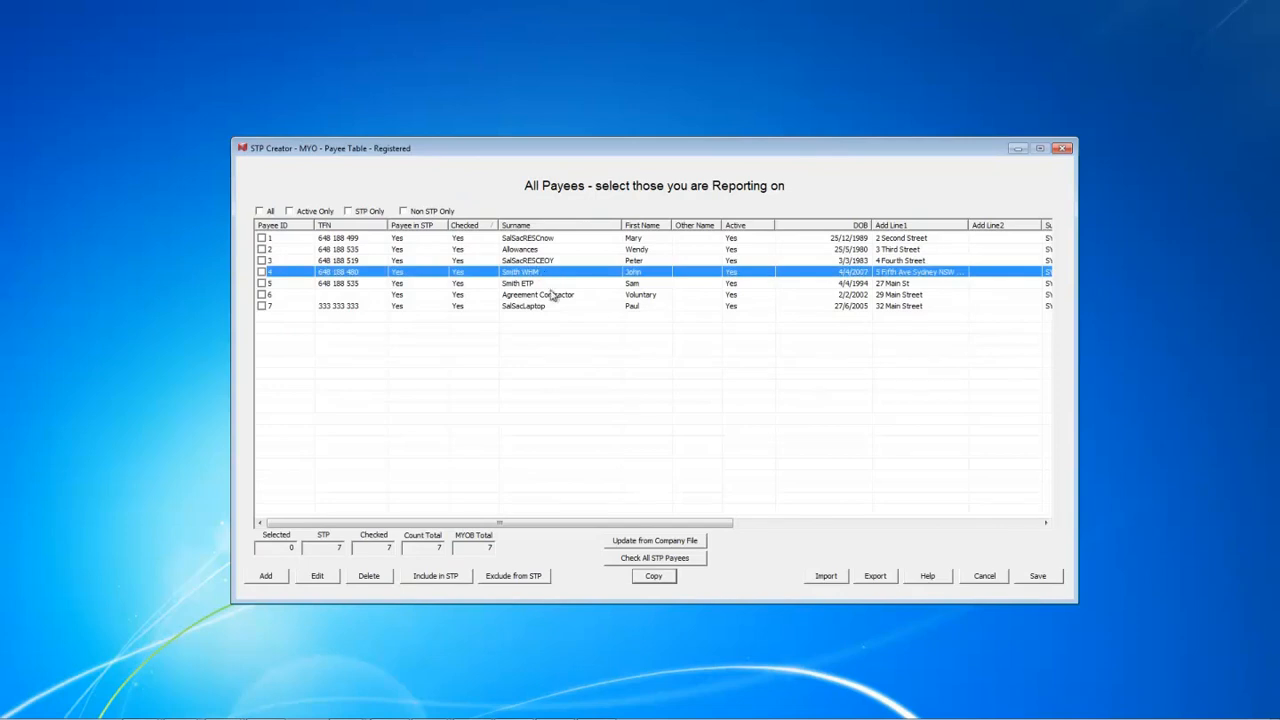
click(557, 296)
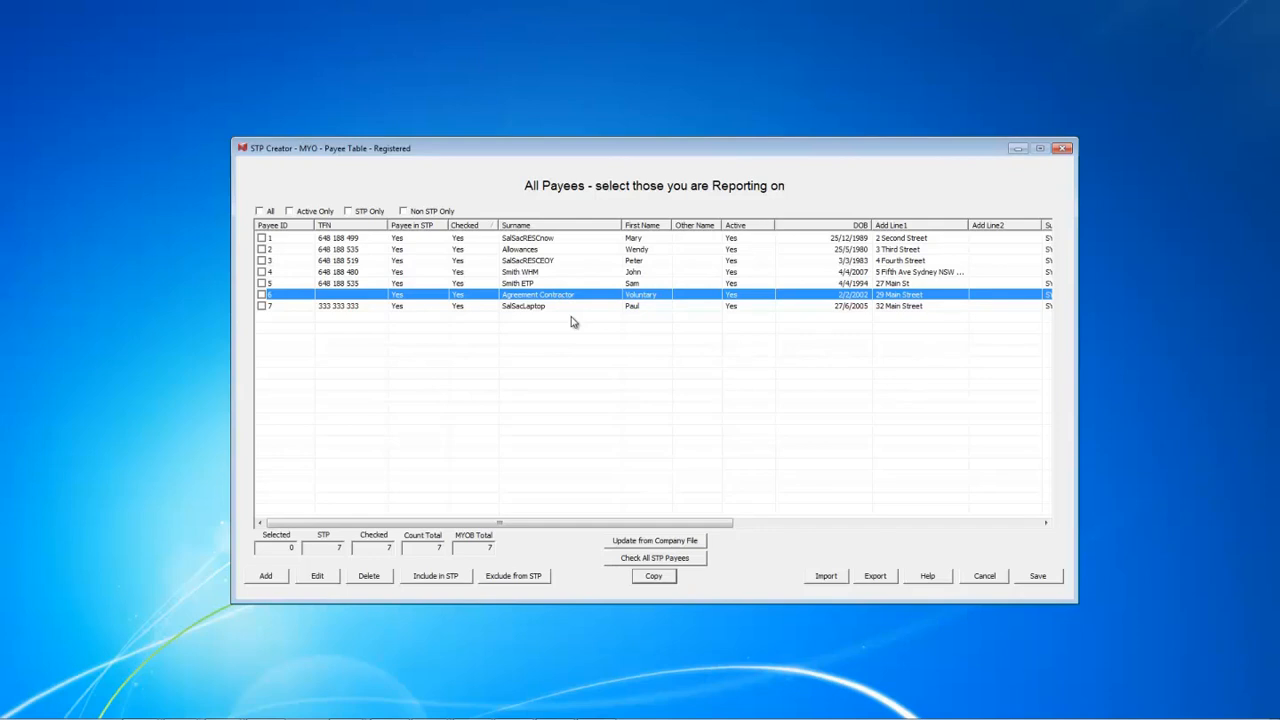
click(1040, 578)
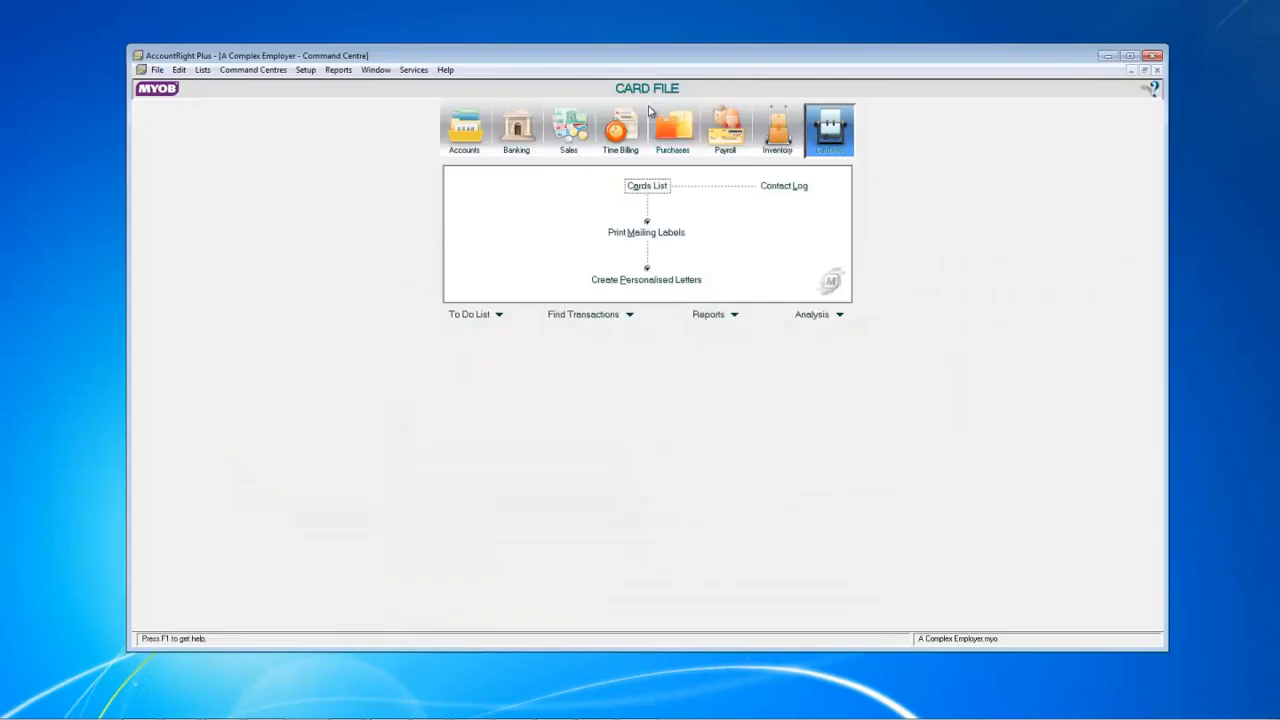
In MYOB AccountRight Plus, view the year-to-date pay history on the voluntary agreement contractor's employee card.
click(650, 190)
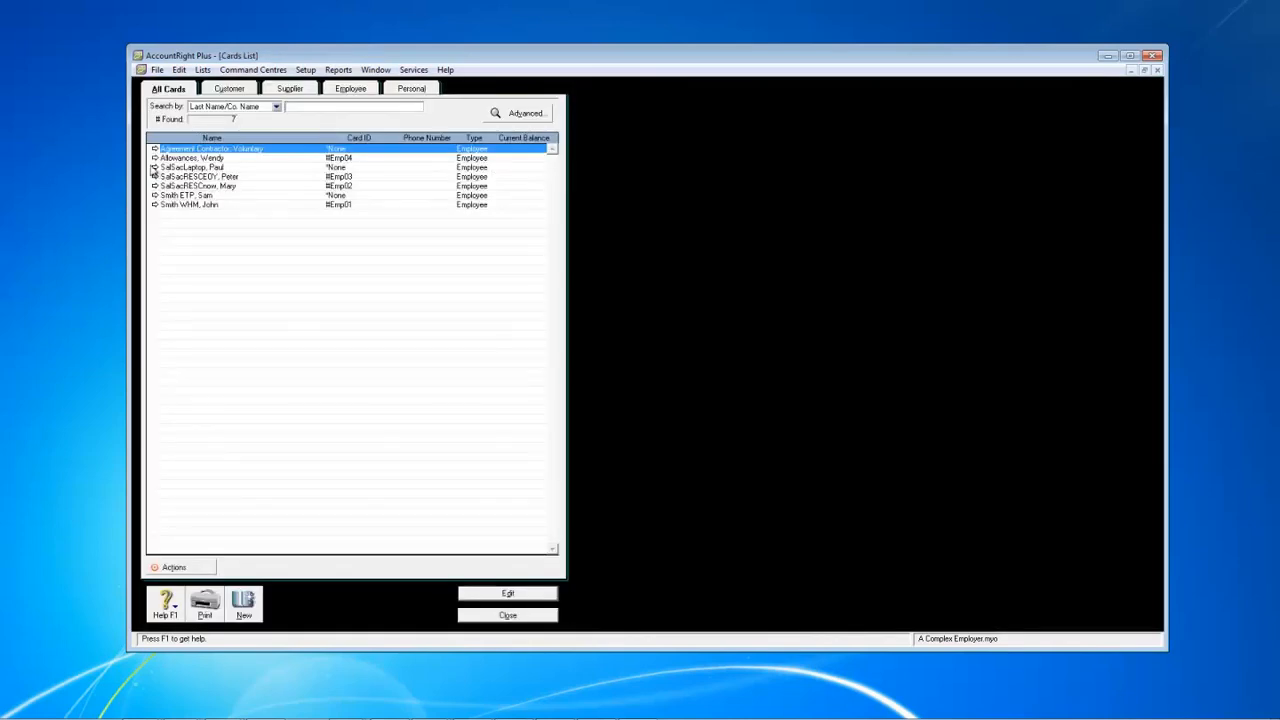
click(155, 149)
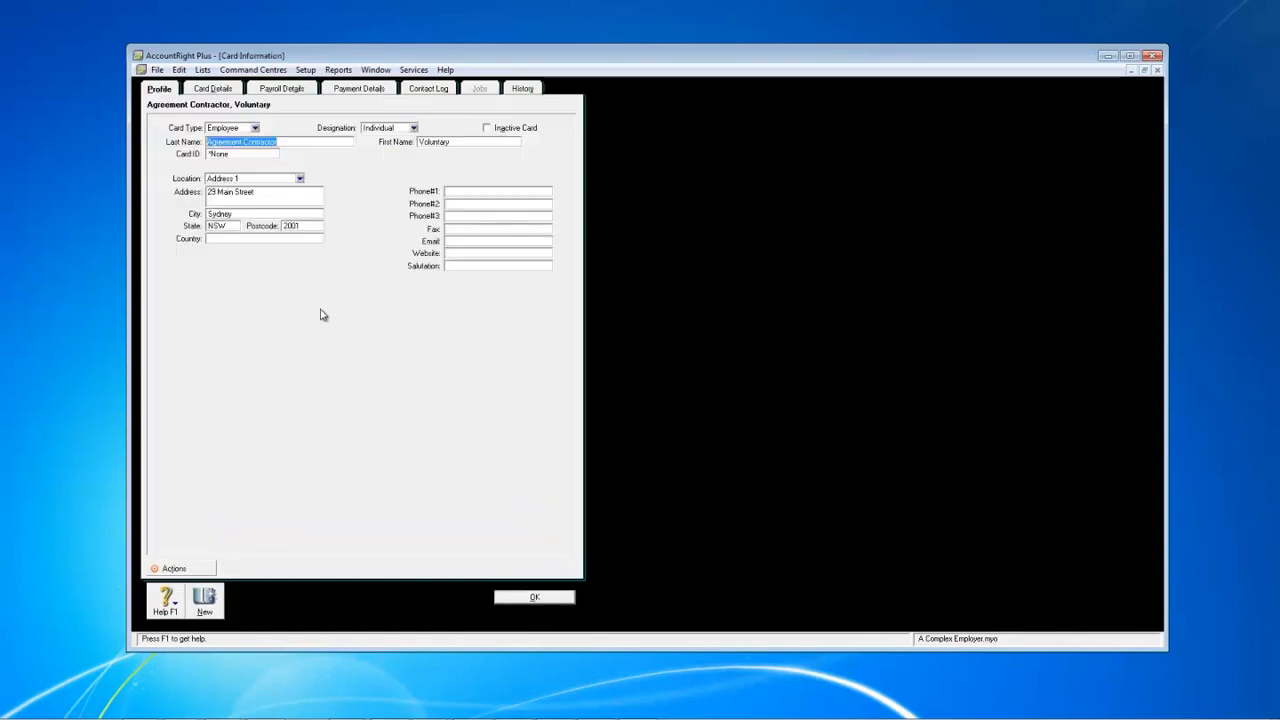
click(295, 92)
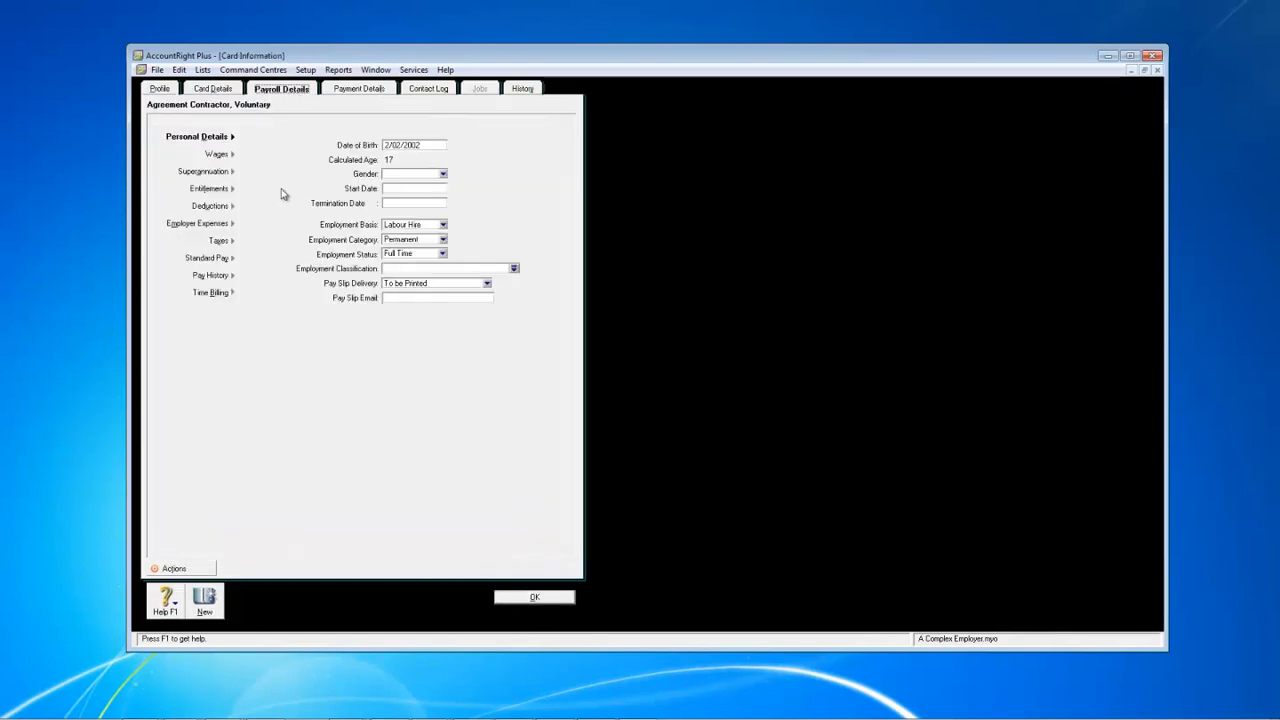
click(213, 276)
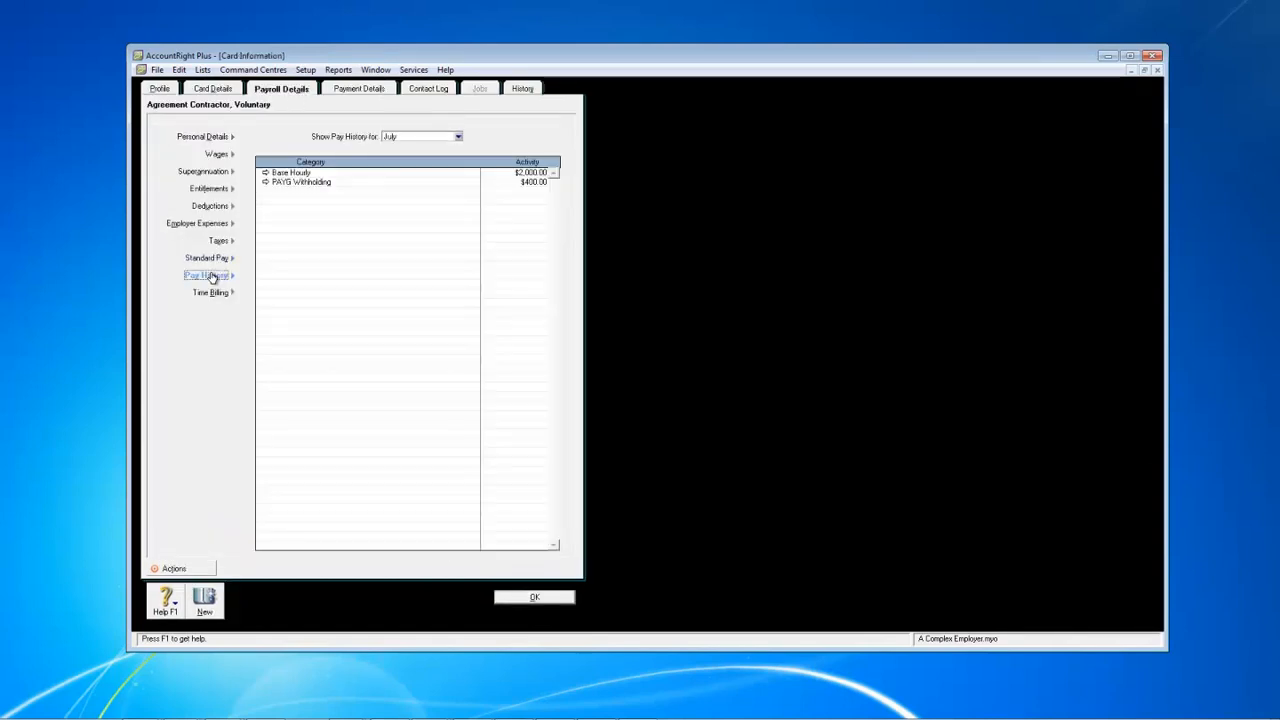
click(458, 136)
click(432, 290)
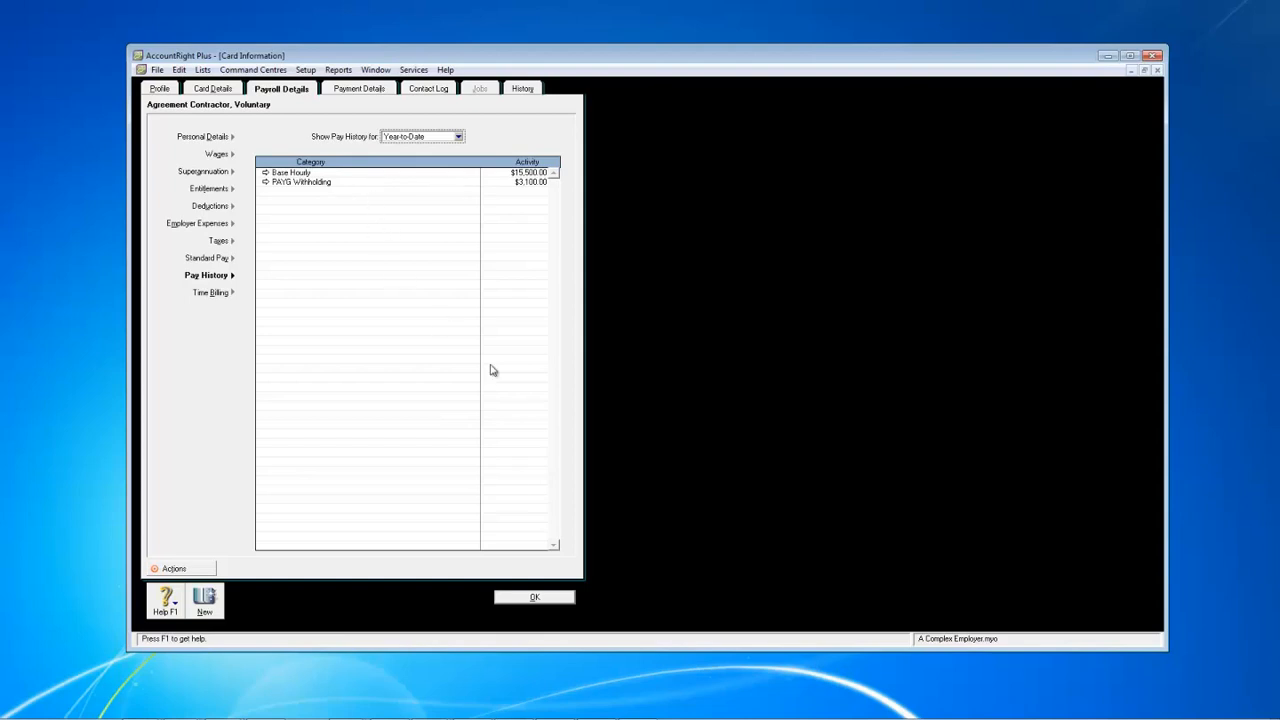
click(535, 598)
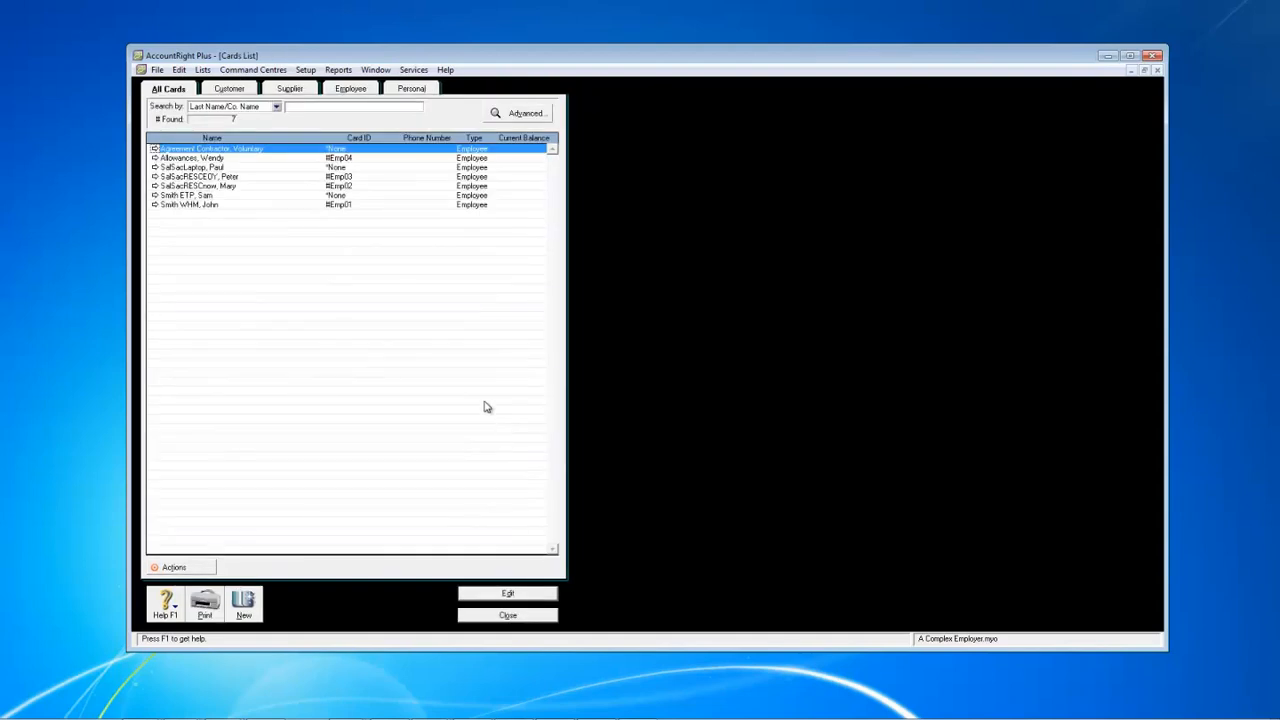
View the year-to-date pay history on the WHM employee's card.
click(155, 205)
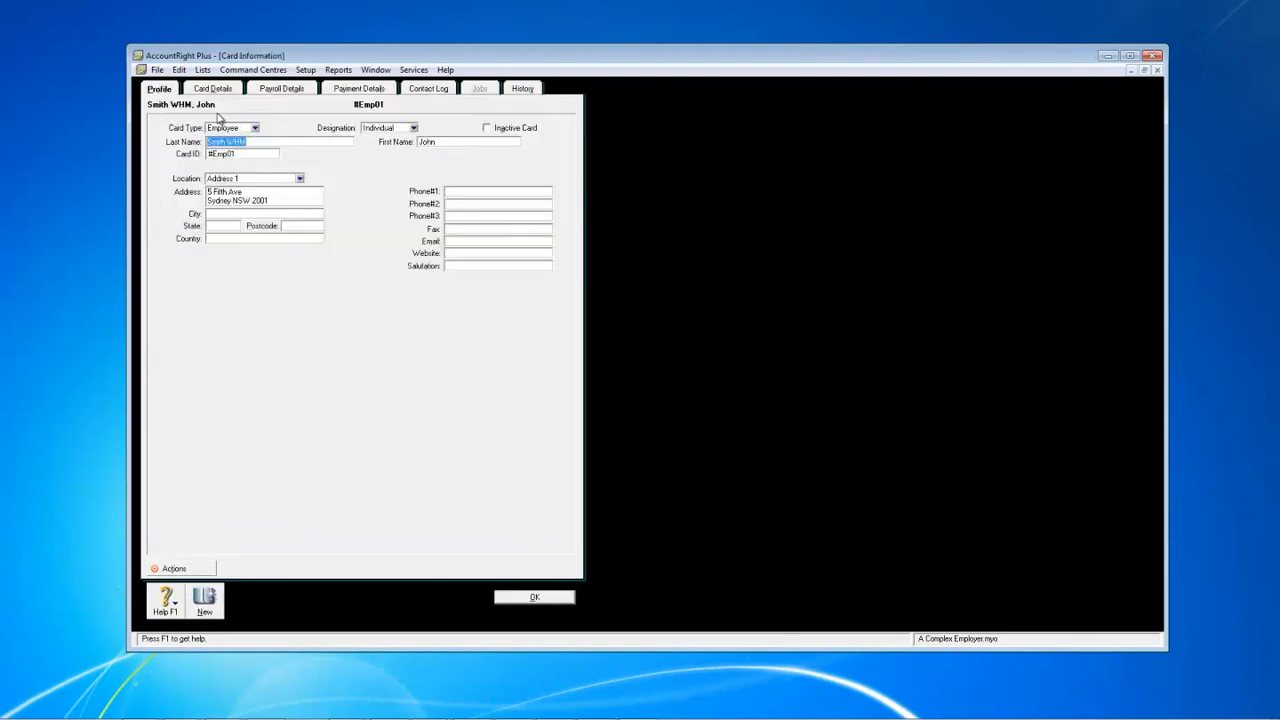
click(284, 89)
click(213, 276)
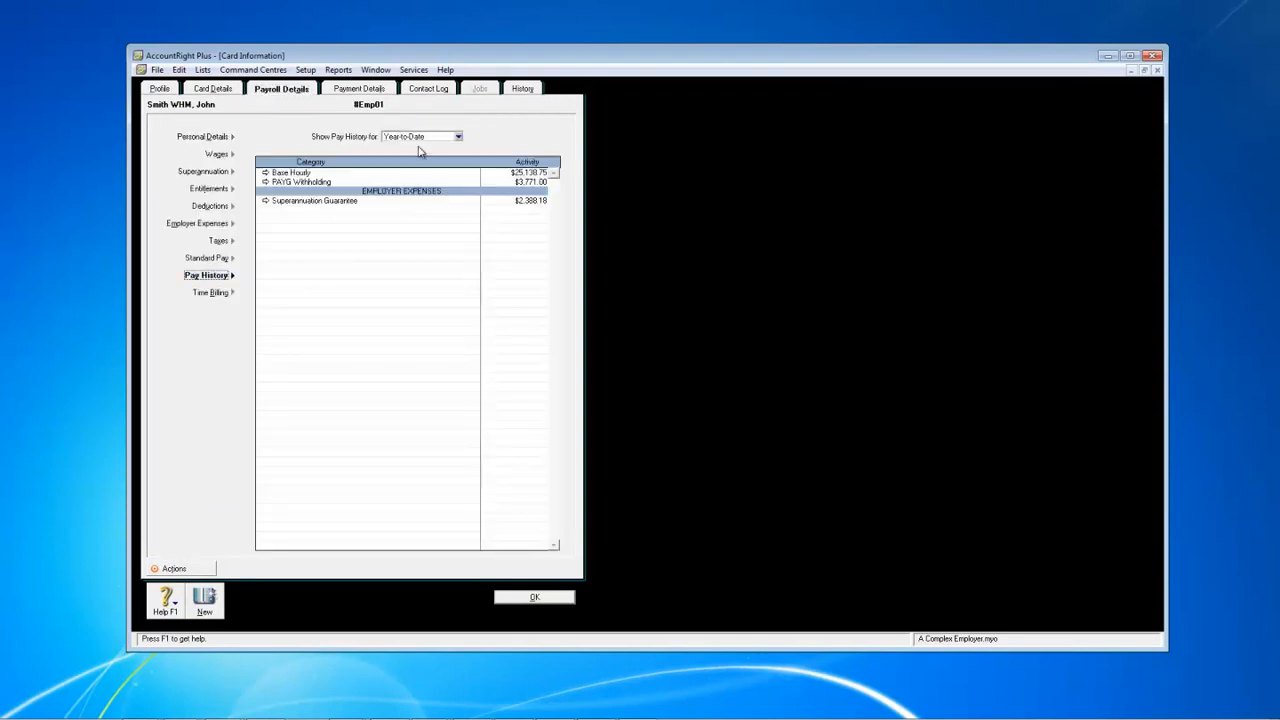
click(534, 597)
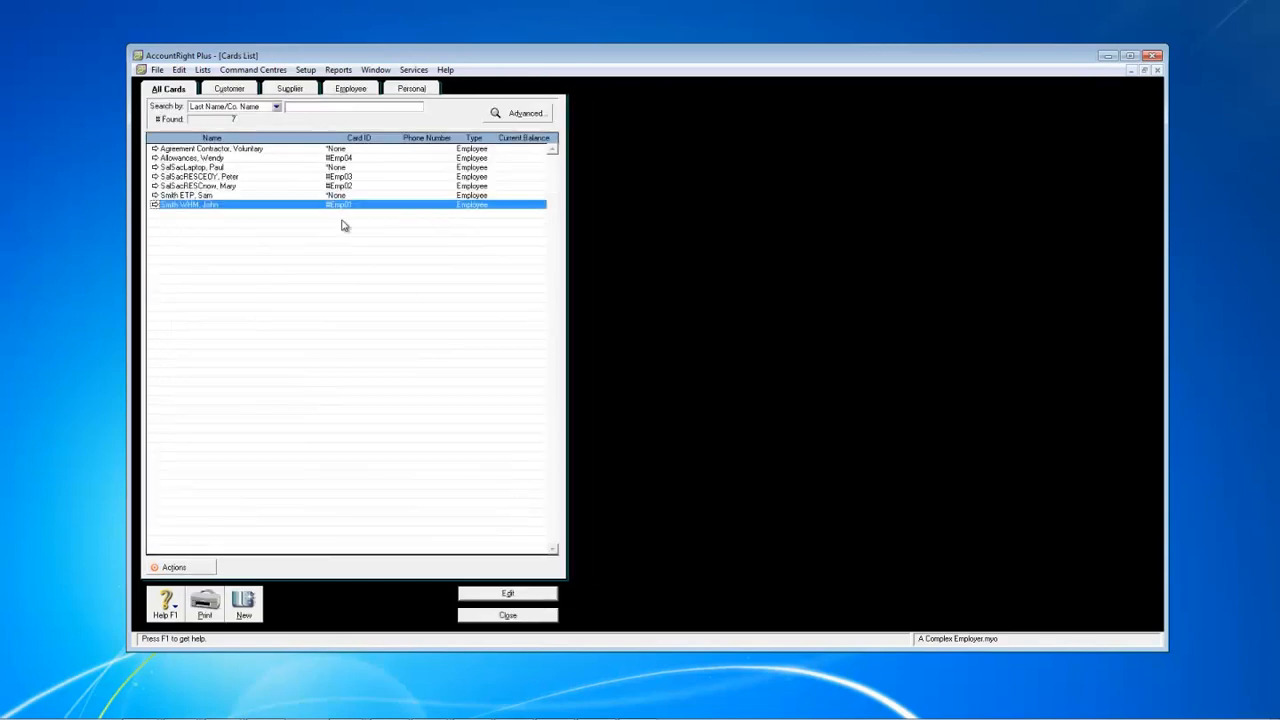
Create a wages payroll category named Base Hourly WHM and link it to the WHM employee.
click(204, 71)
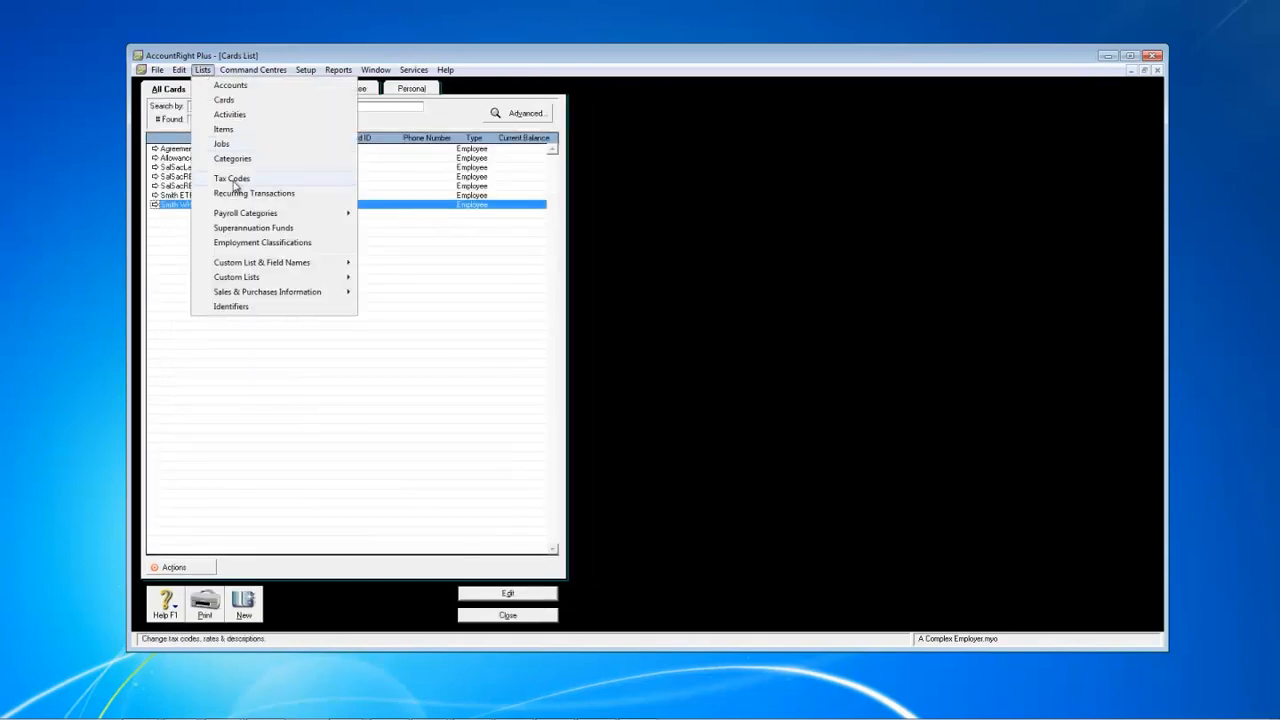
mouse_move(246, 213)
click(386, 213)
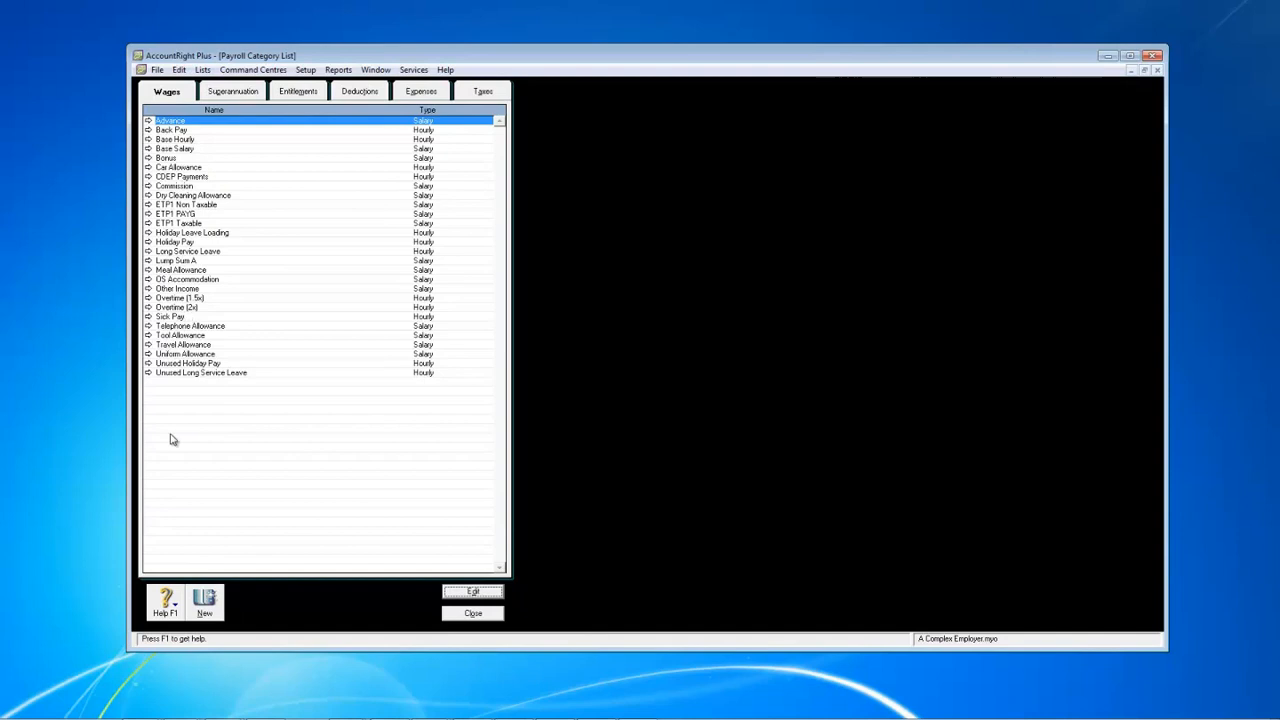
click(207, 598)
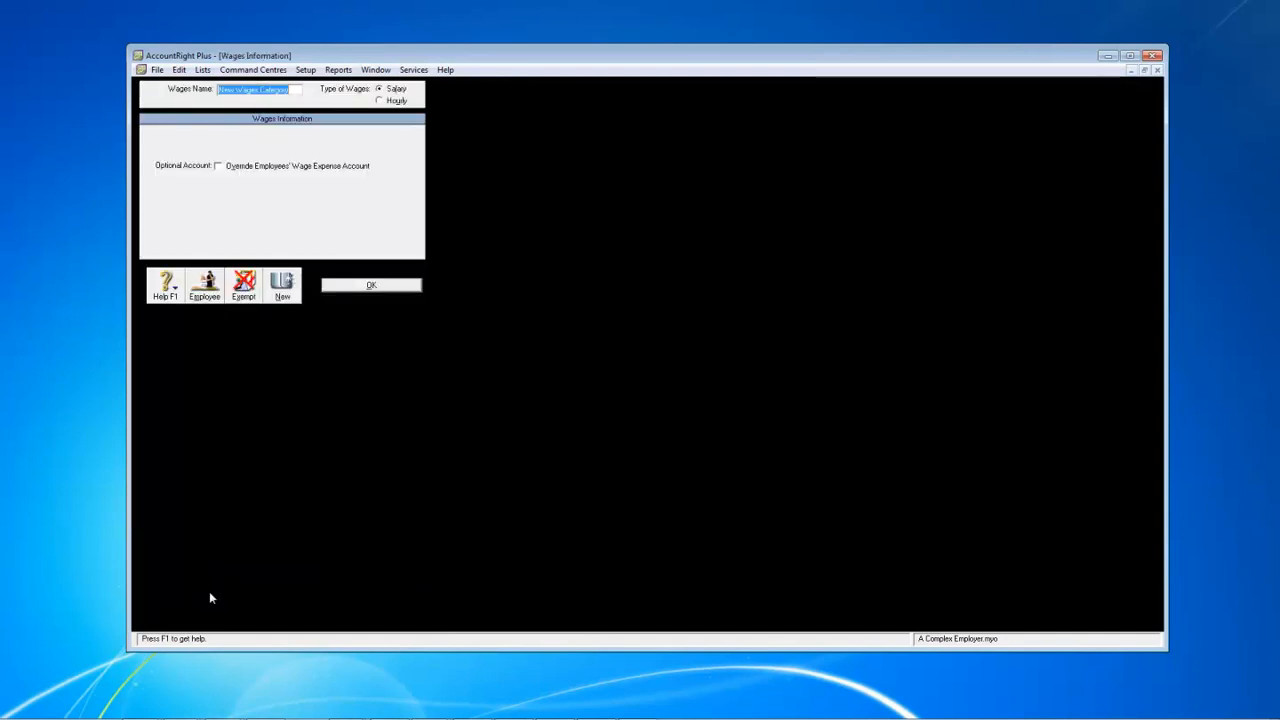
text(B)
key(BackSpace)
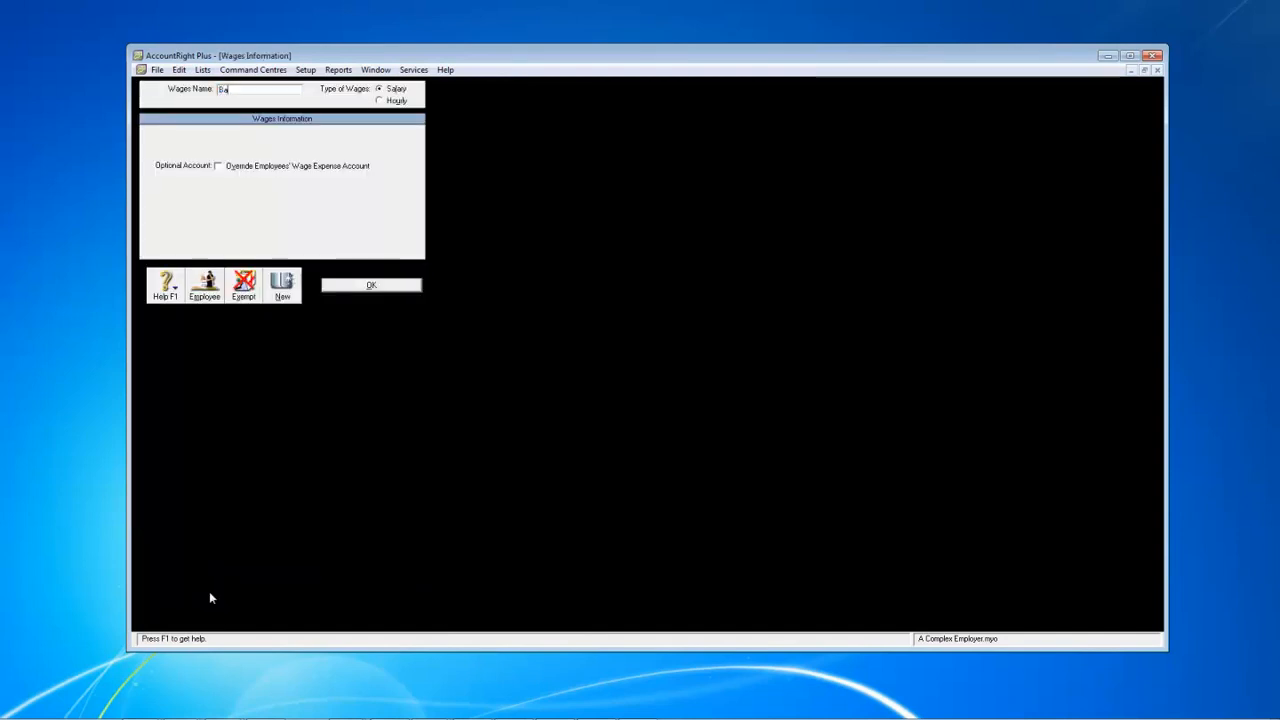
text(se Hourly WHM)
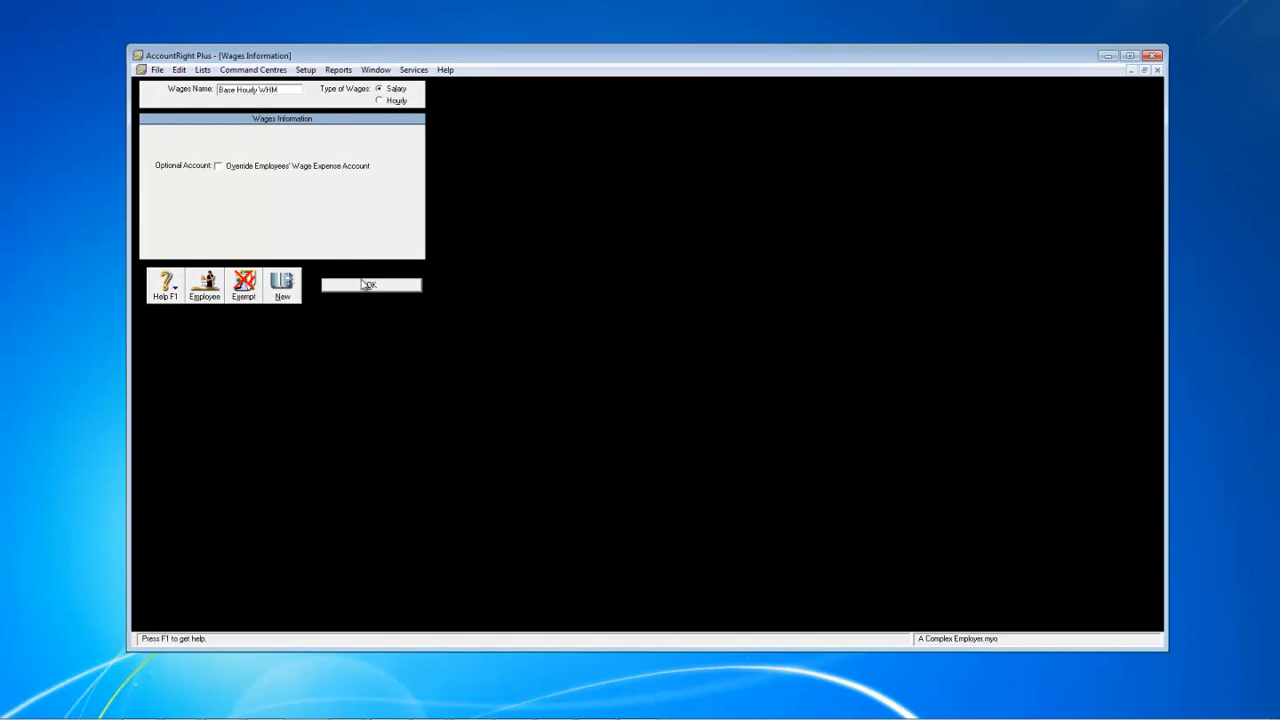
click(205, 285)
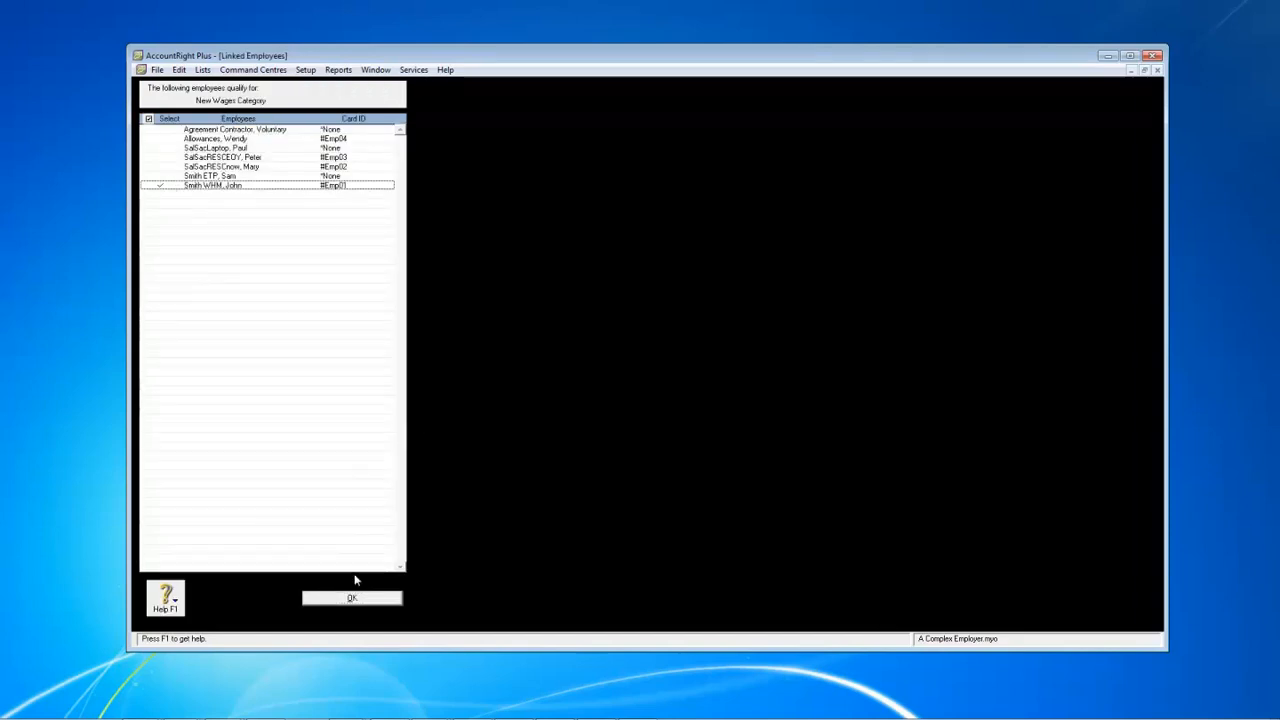
click(352, 598)
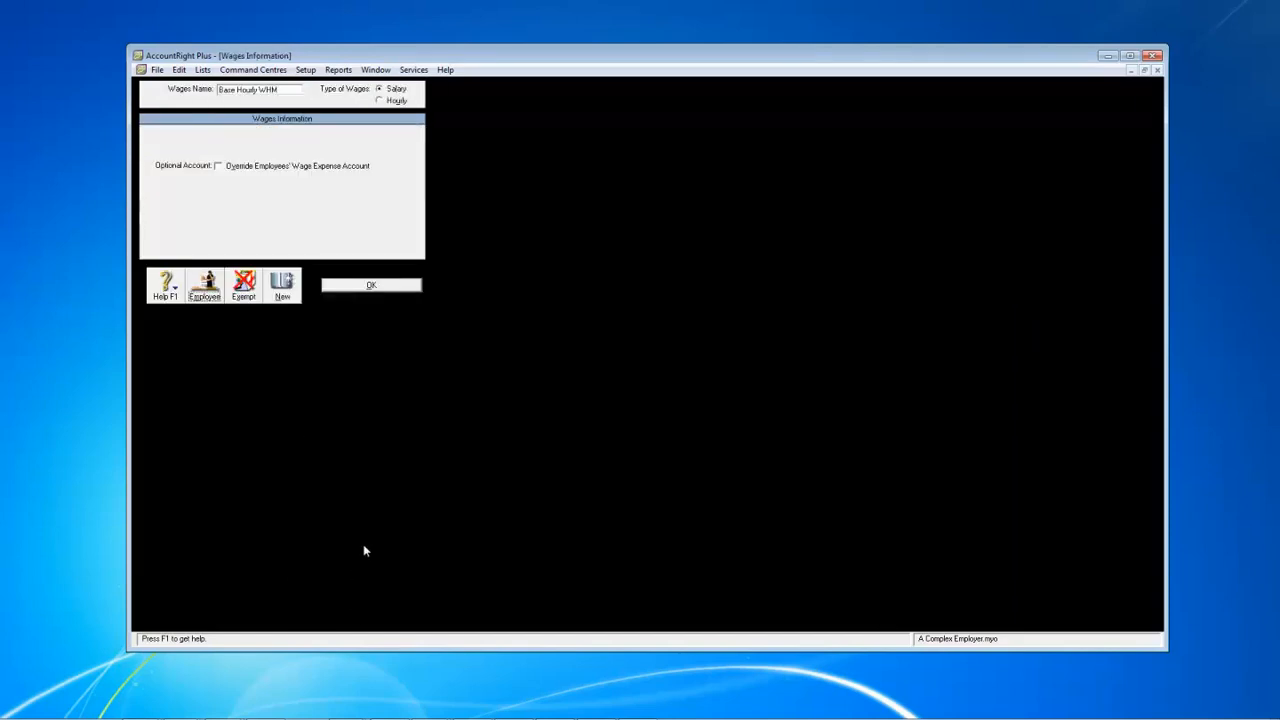
click(368, 286)
Create a wages category named Base Hourly Vol Agree, linked to the voluntary agreement contractor, and close the payroll category list.
click(205, 605)
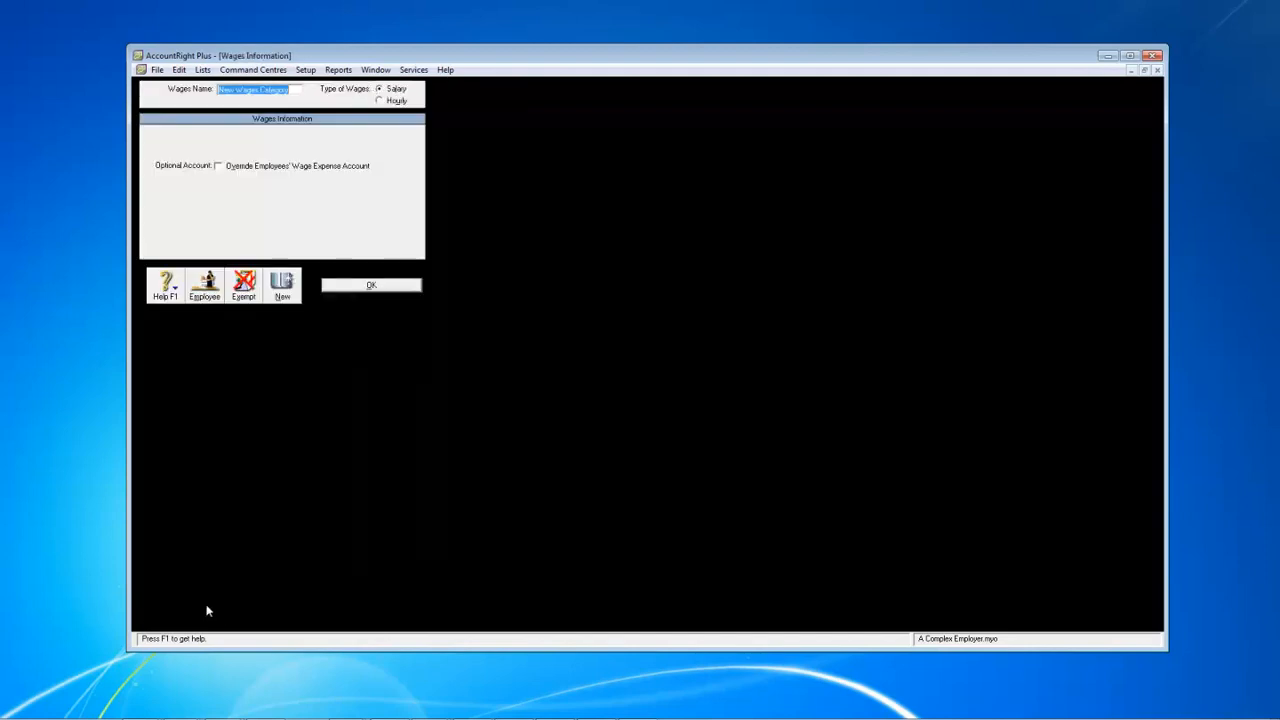
text(Base Hourly Vol Agree)
click(204, 286)
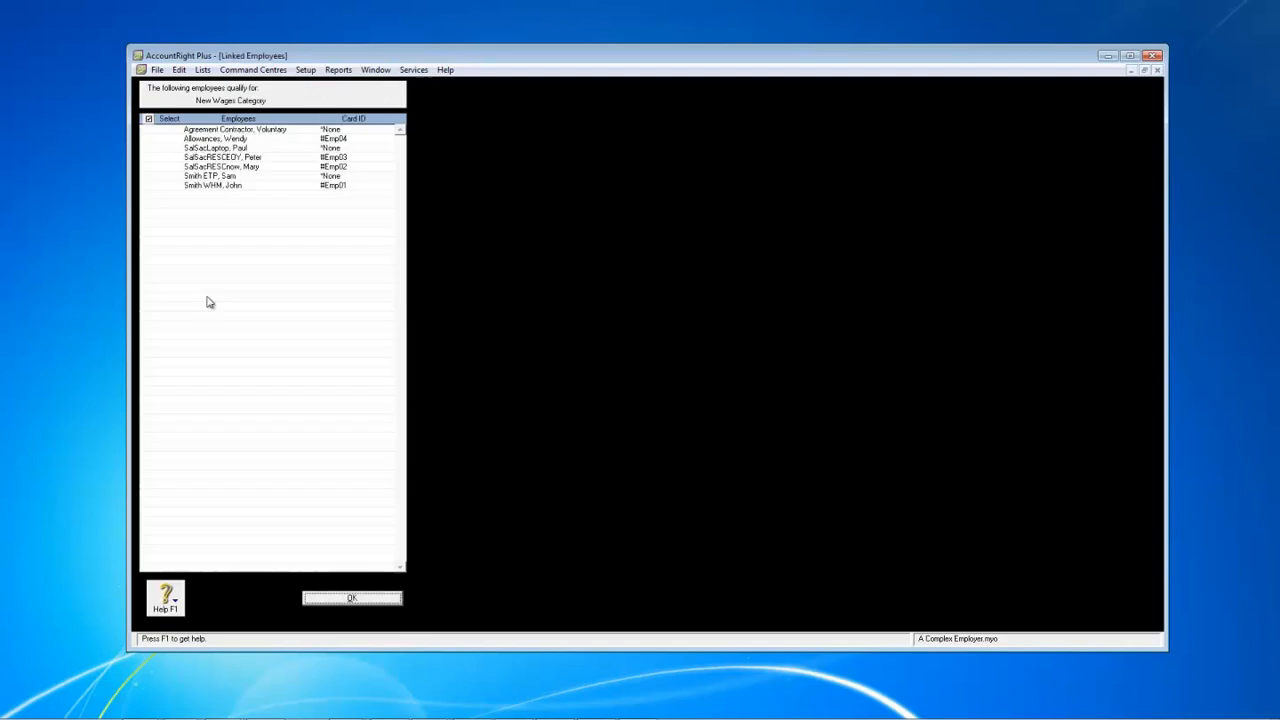
click(172, 130)
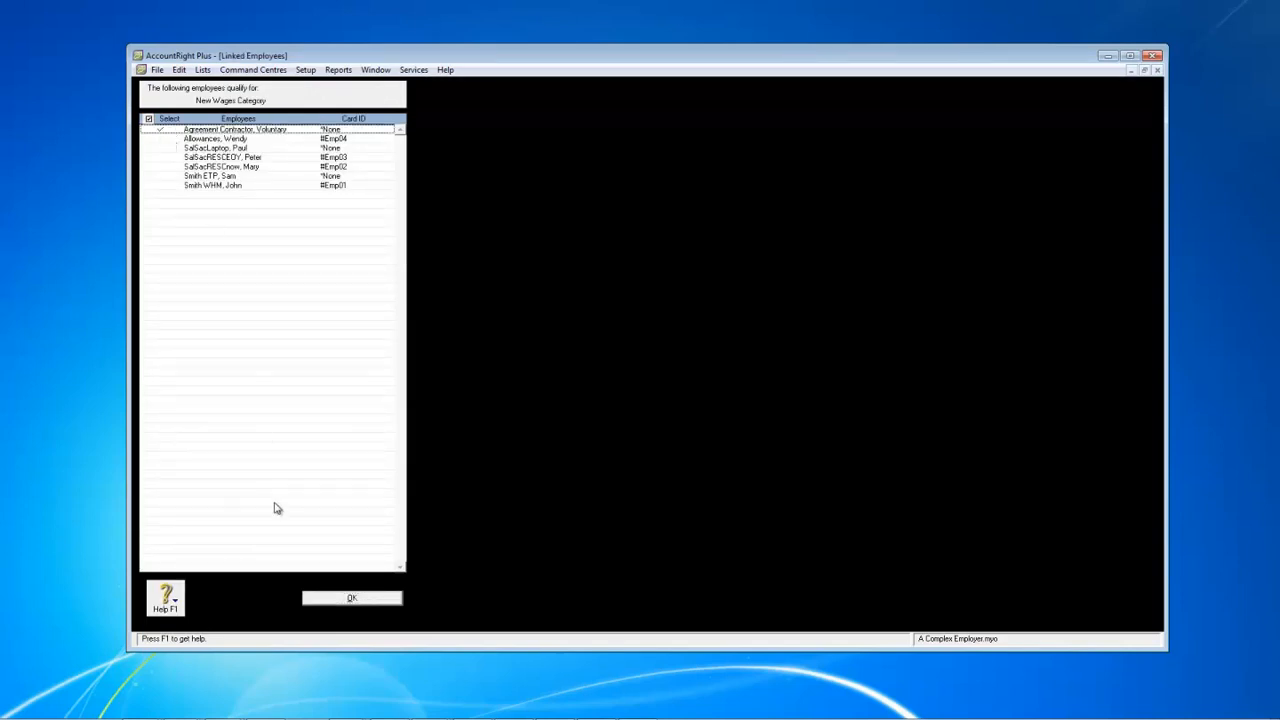
click(354, 598)
click(352, 284)
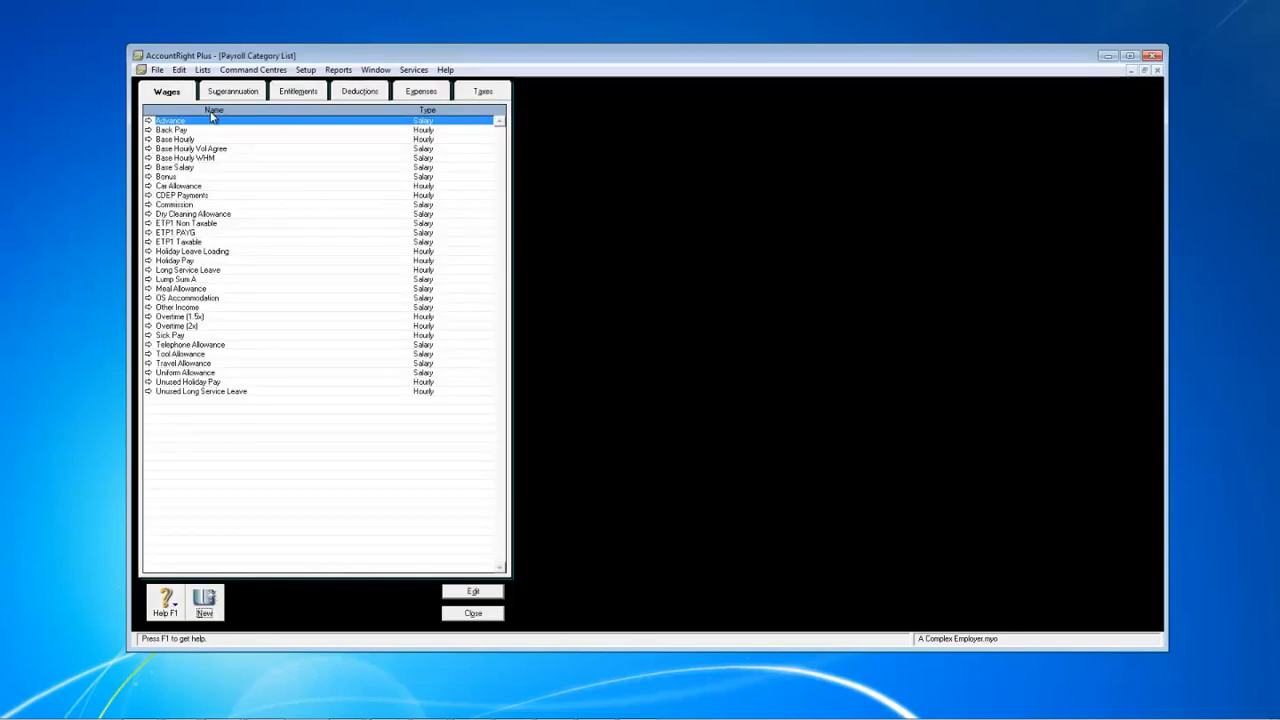
click(482, 612)
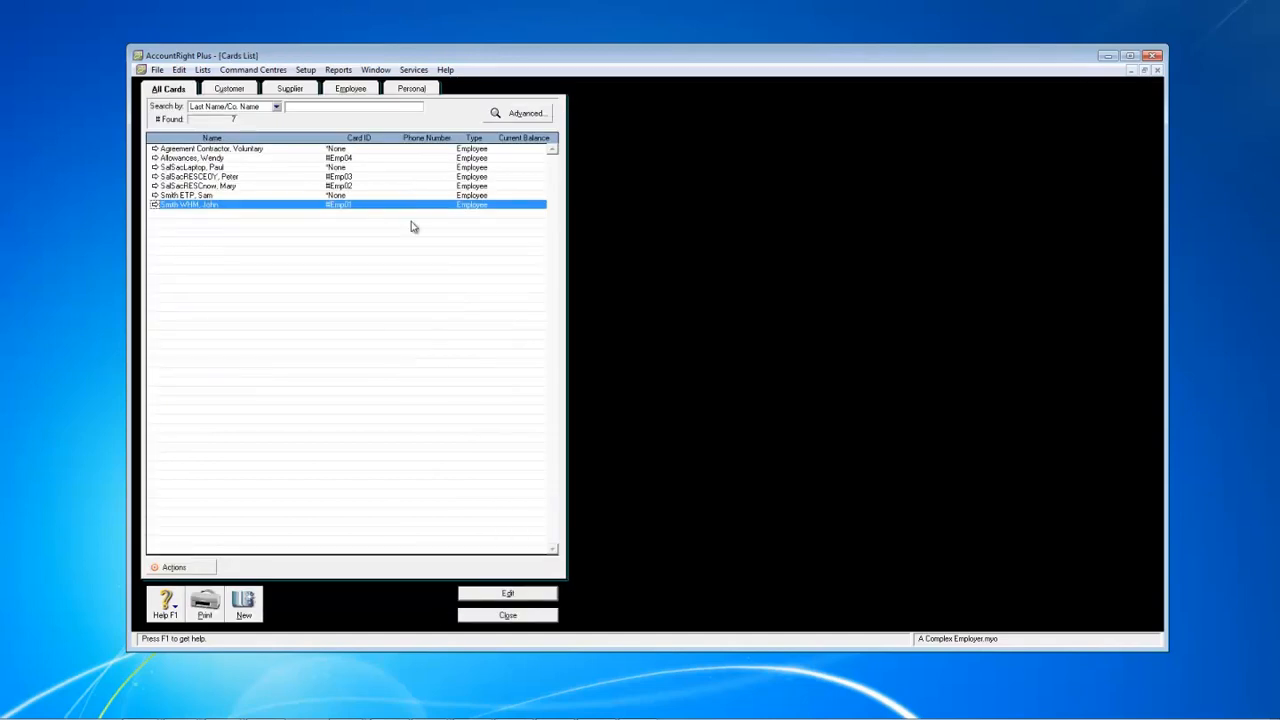
Examine the WHM employee's pay history for July, August, September, February and March to find the months with Base Hourly pay.
click(155, 205)
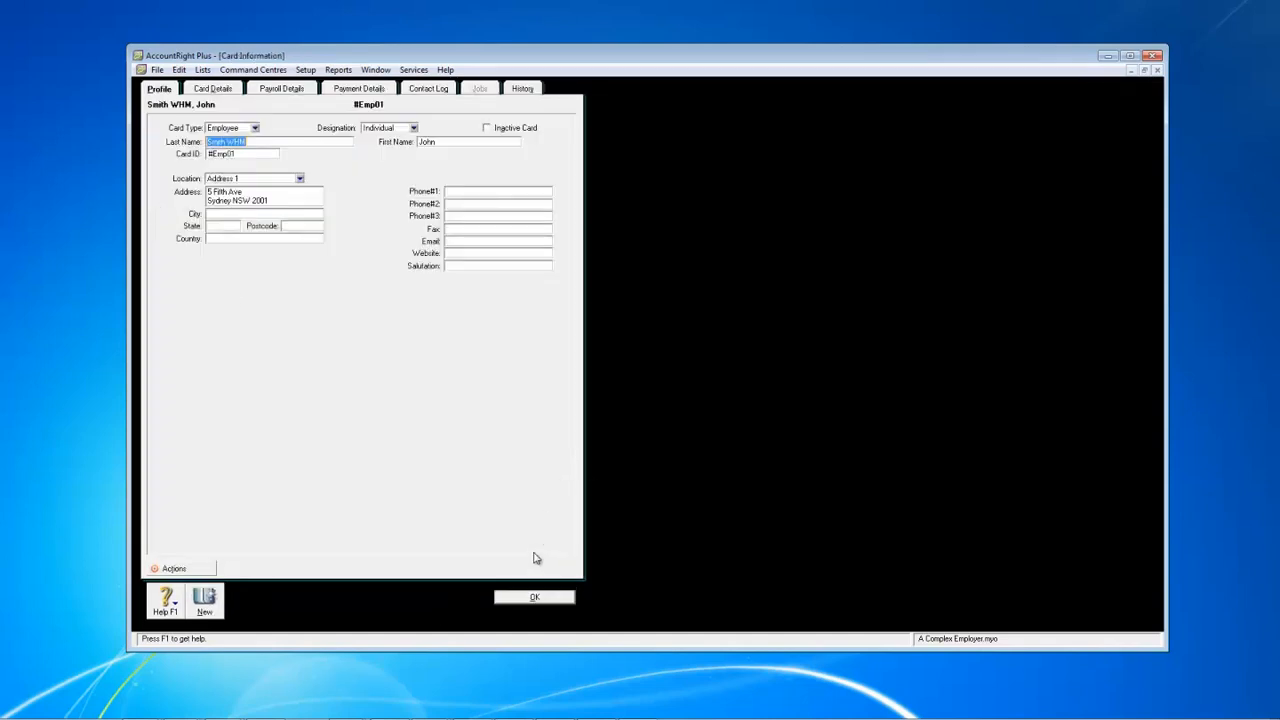
click(532, 597)
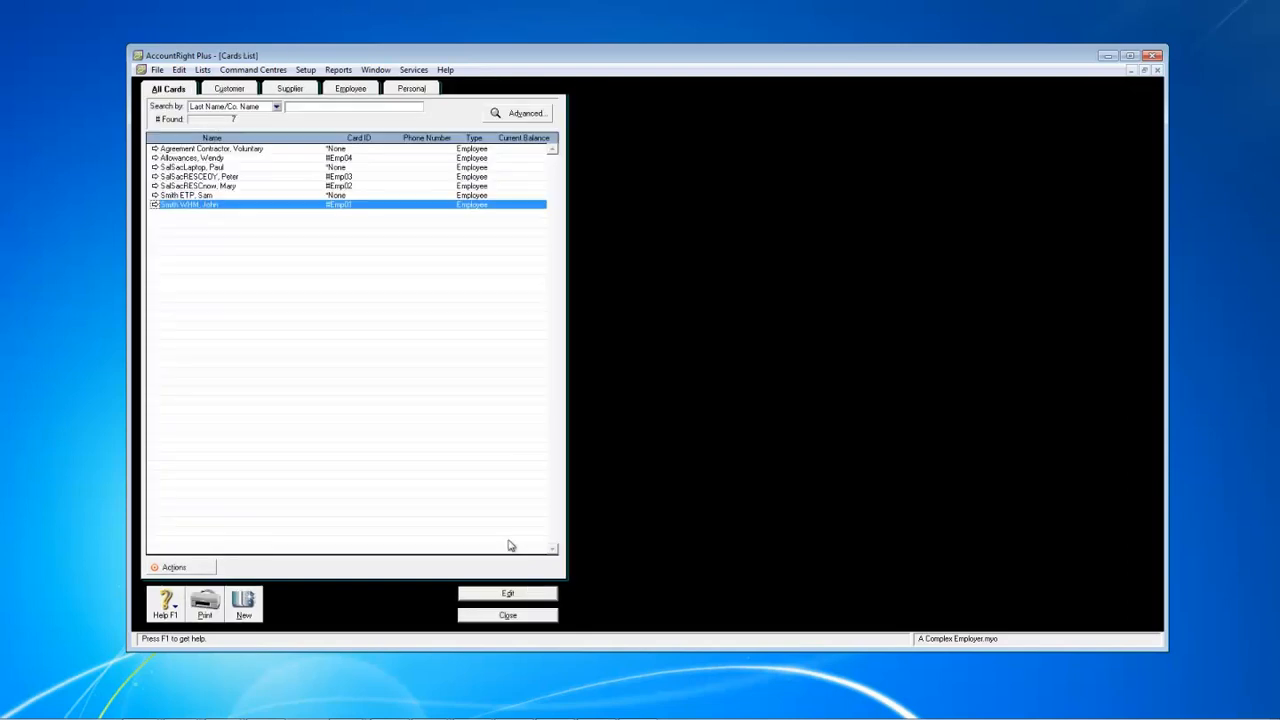
click(156, 205)
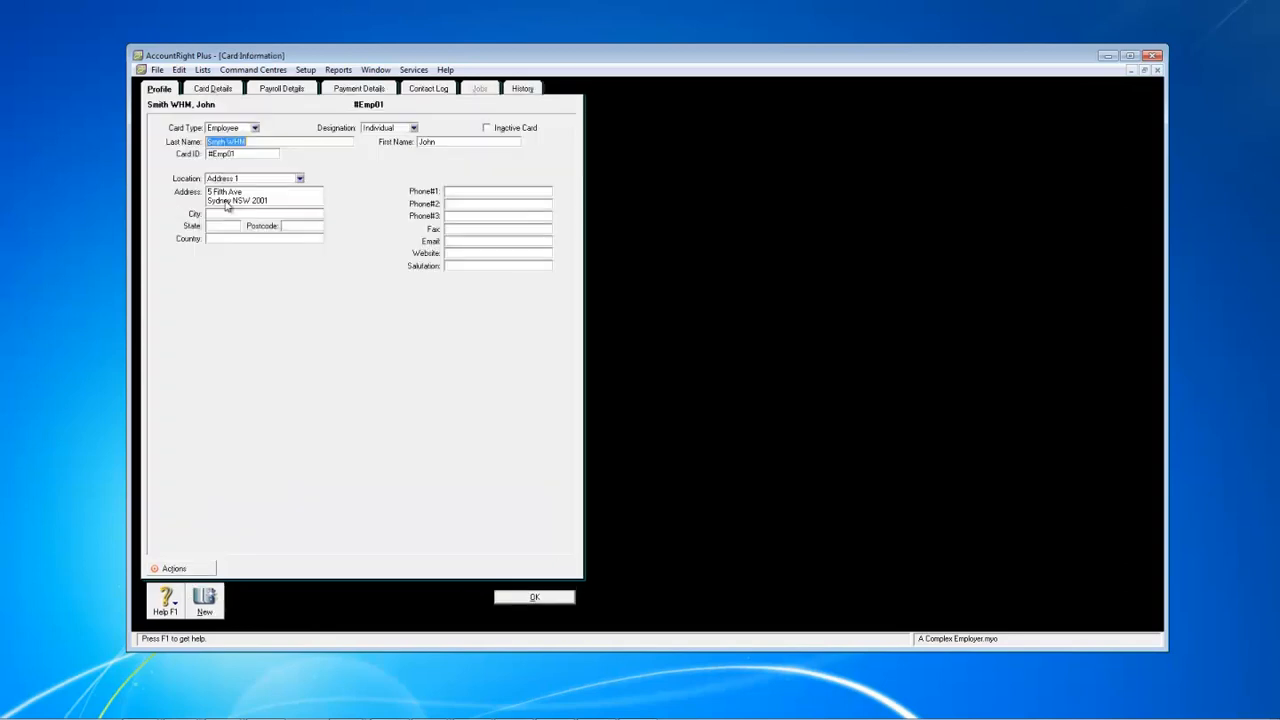
click(288, 89)
click(208, 276)
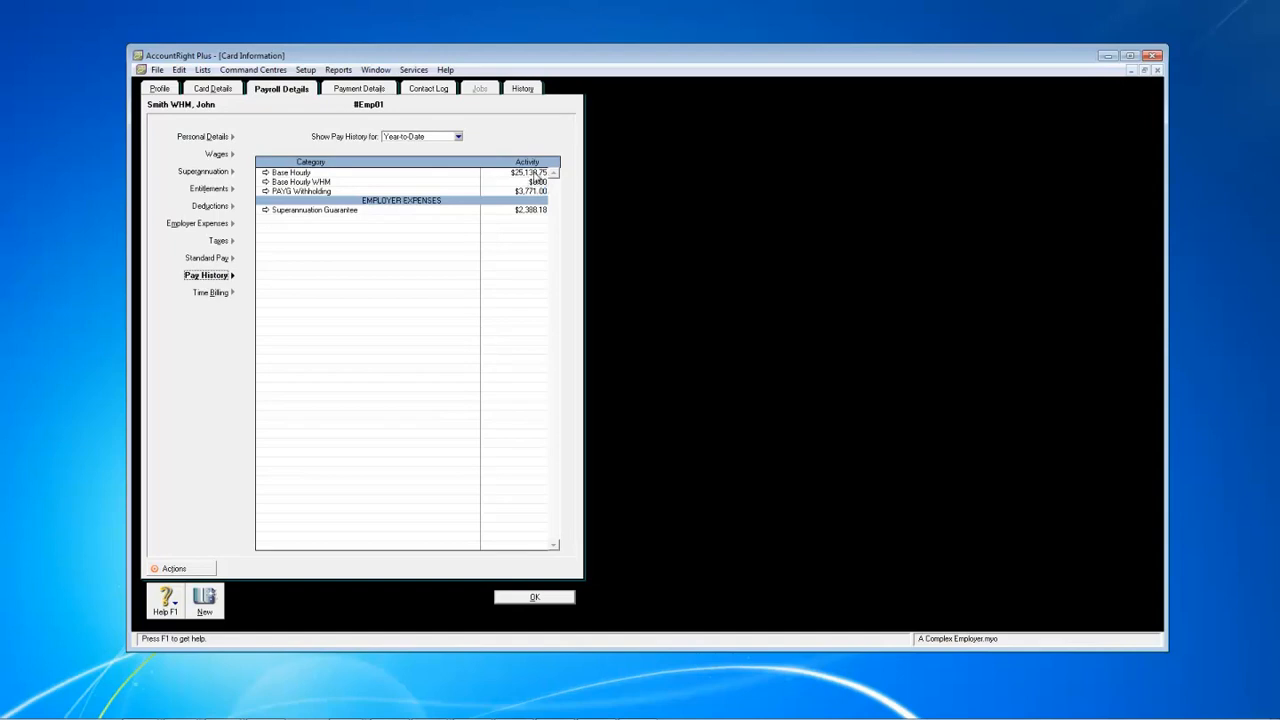
click(458, 137)
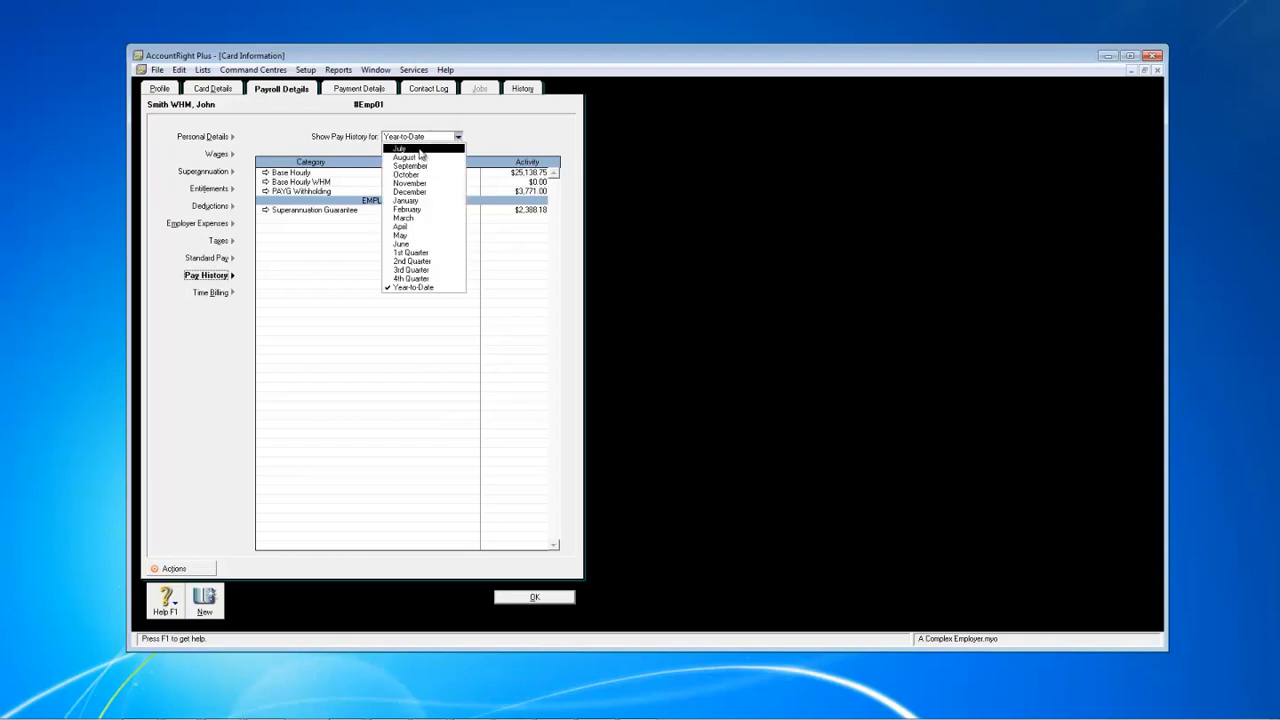
click(419, 152)
click(458, 137)
click(463, 160)
click(458, 137)
click(451, 165)
click(458, 137)
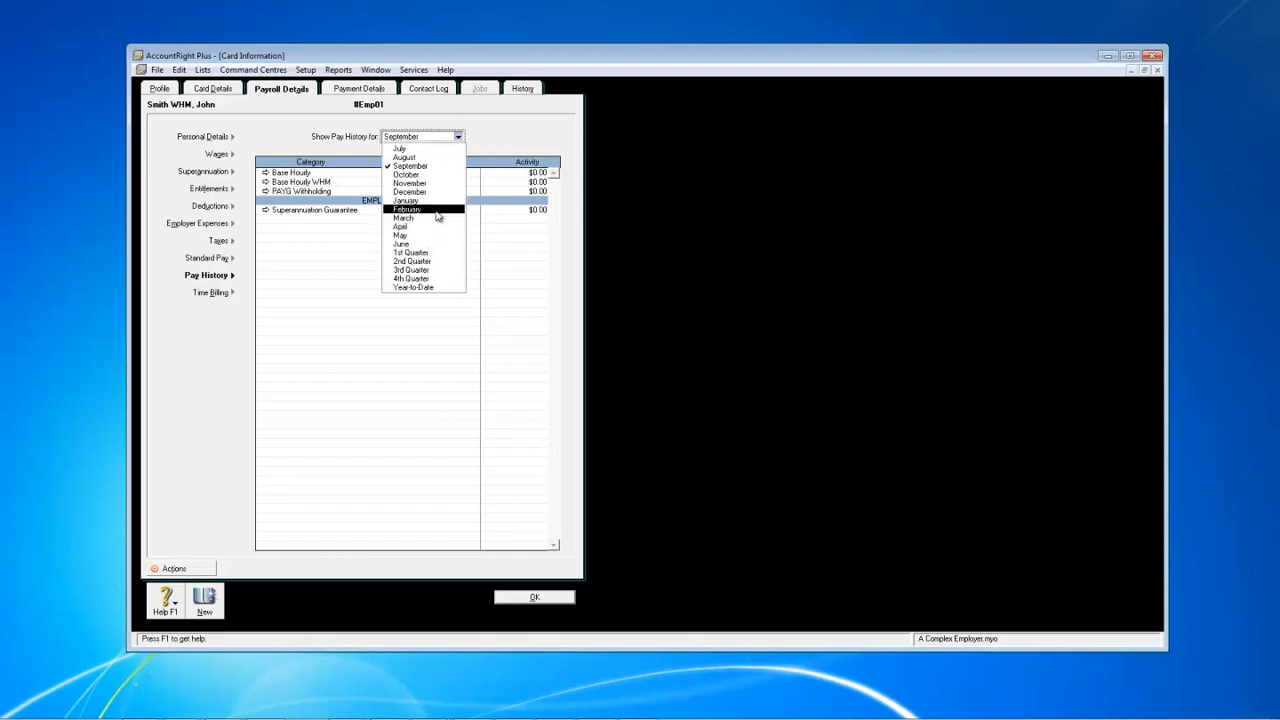
click(437, 210)
click(458, 137)
click(422, 220)
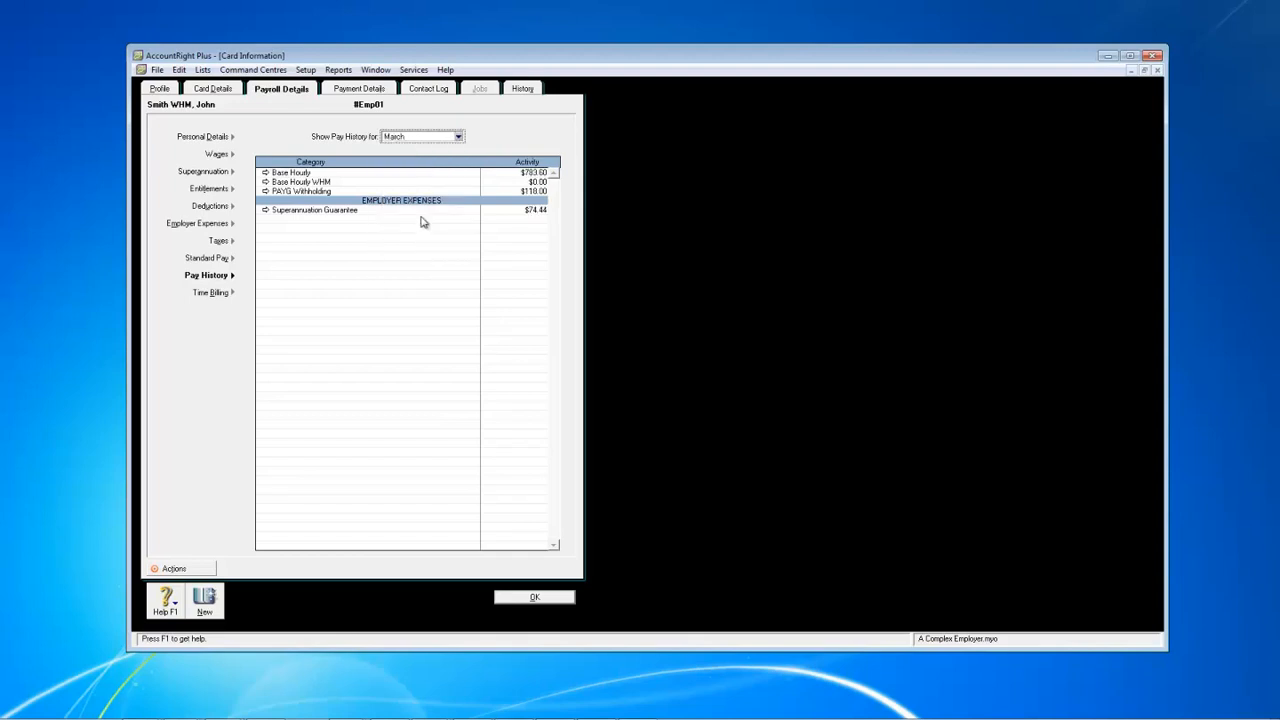
click(458, 137)
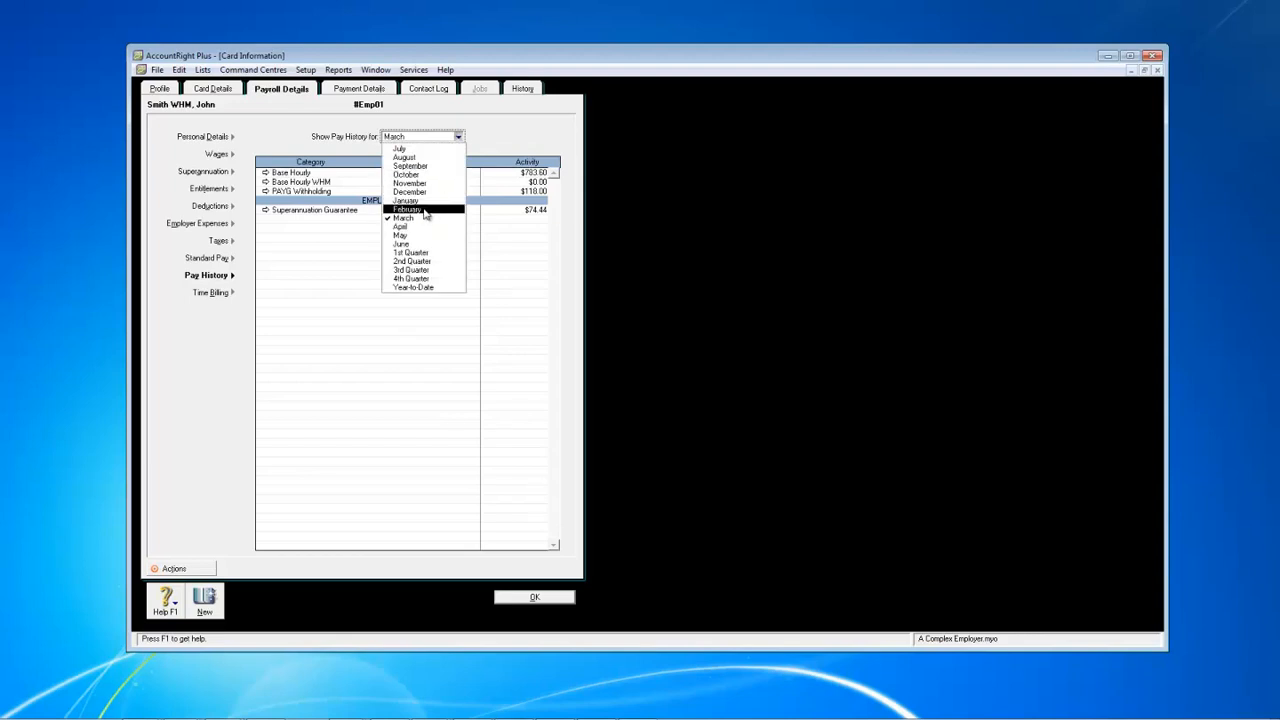
click(426, 210)
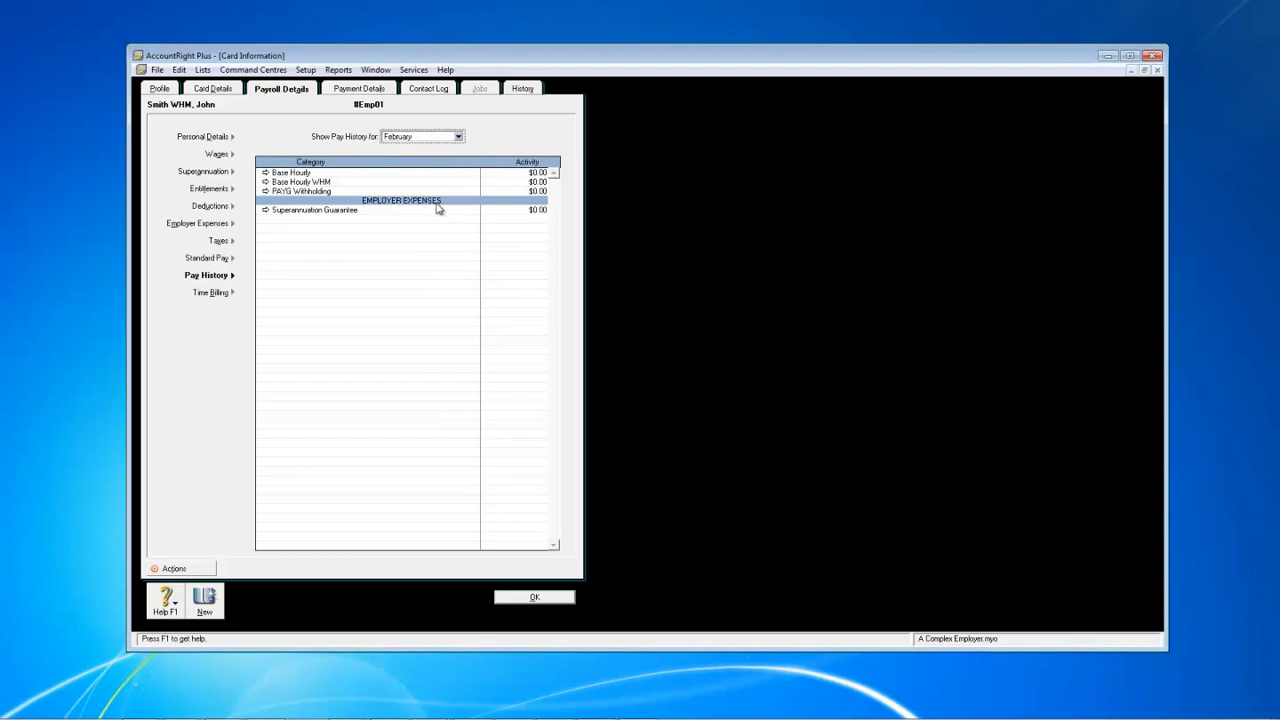
In the WHM employee's January pay history, set Base Hourly to -25138.75 and Base Hourly WHM to 25138.75, and check the year-to-date figures.
key(Up)
click(511, 175)
key(BackSpace)
text(-25138.8)
text(5)
click(535, 183)
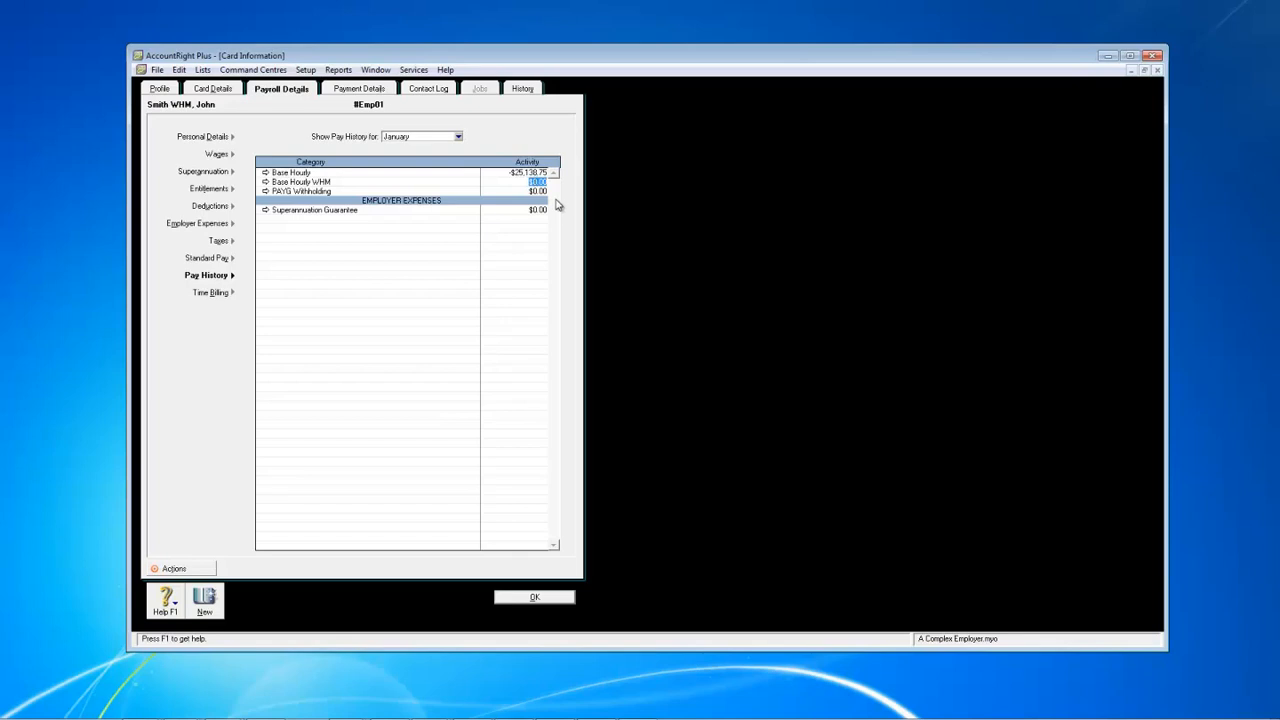
text(25138.75)
key(Tab)
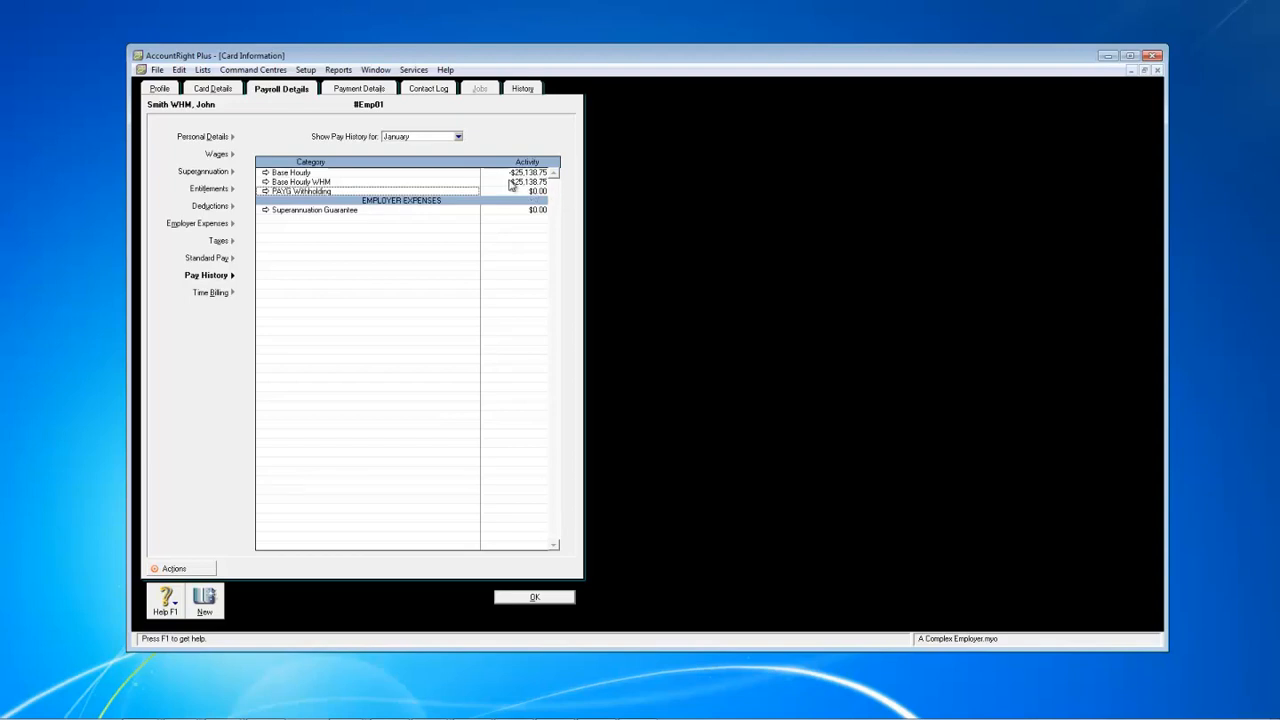
click(459, 137)
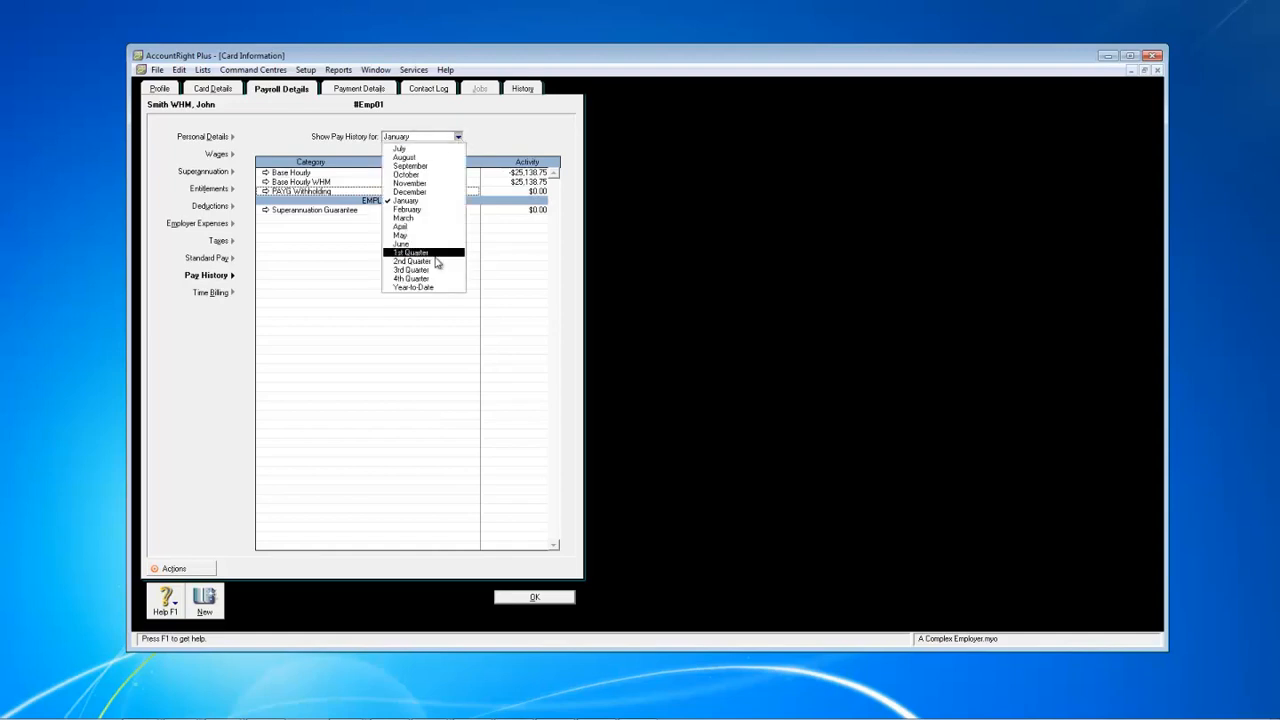
click(437, 292)
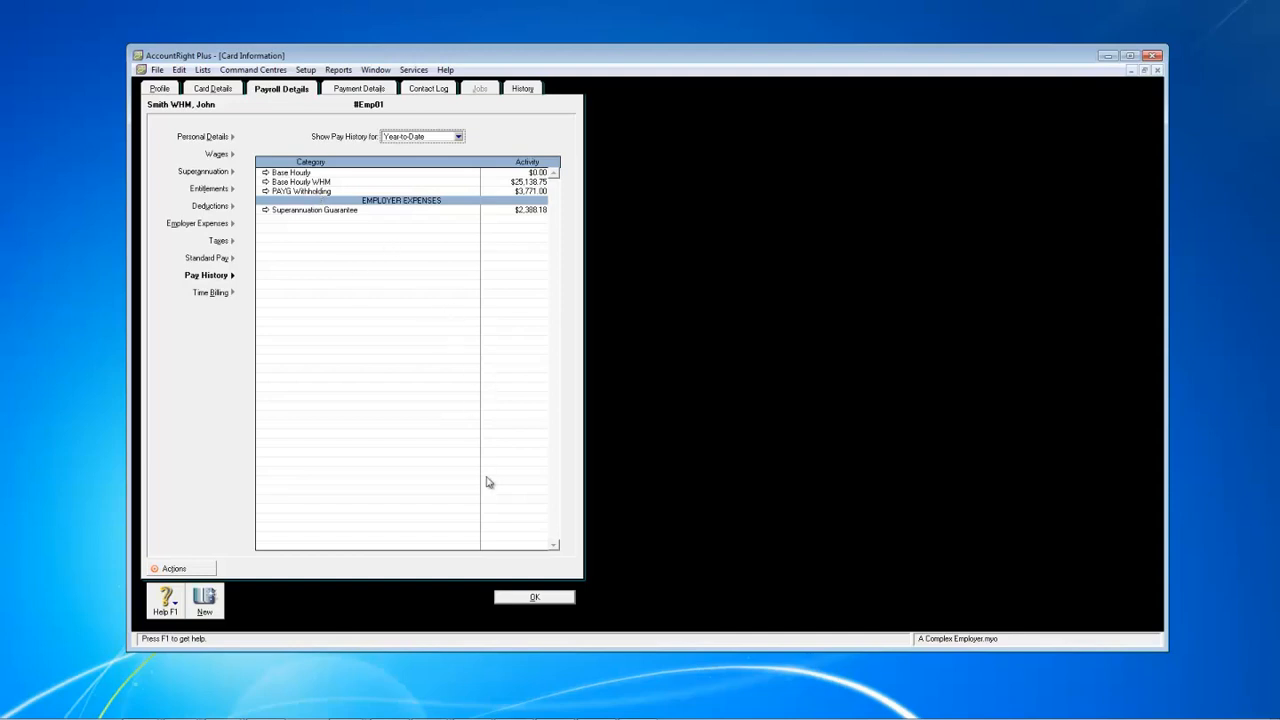
click(533, 598)
Examine the voluntary agreement contractor's pay history for year-to-date, July, August and February to find the Base Hourly total and a month without pay.
click(157, 150)
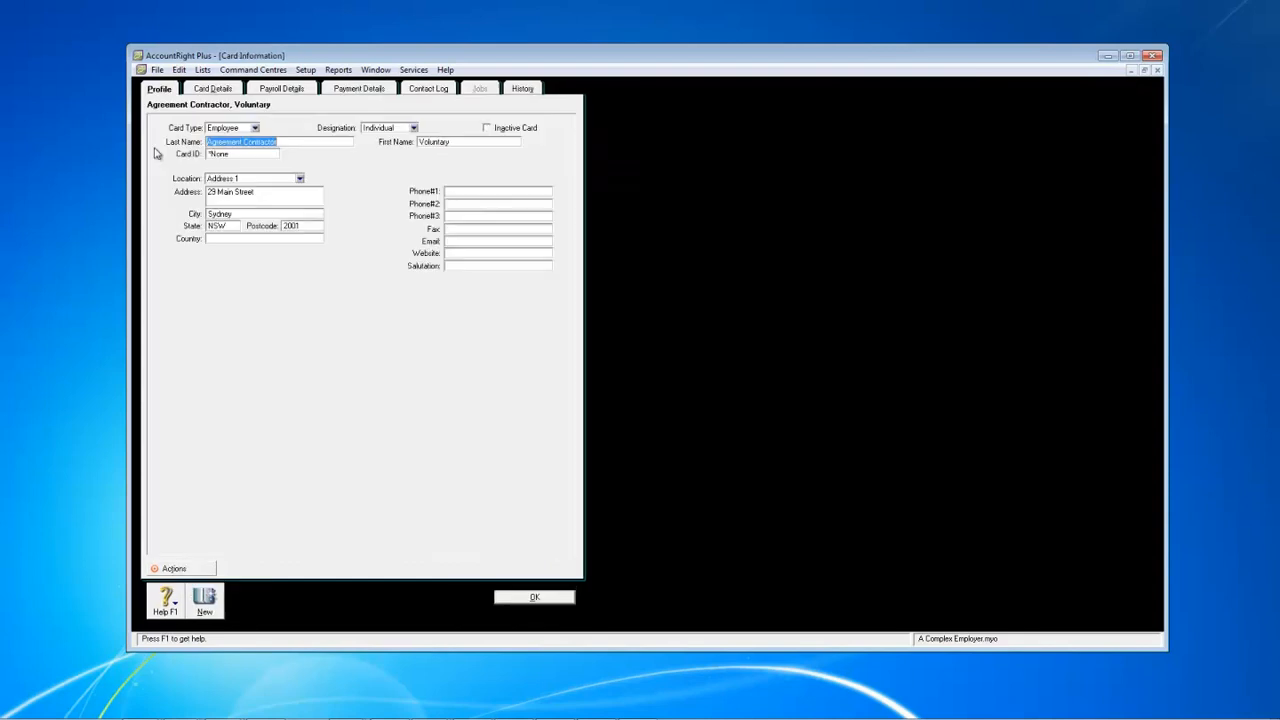
click(289, 91)
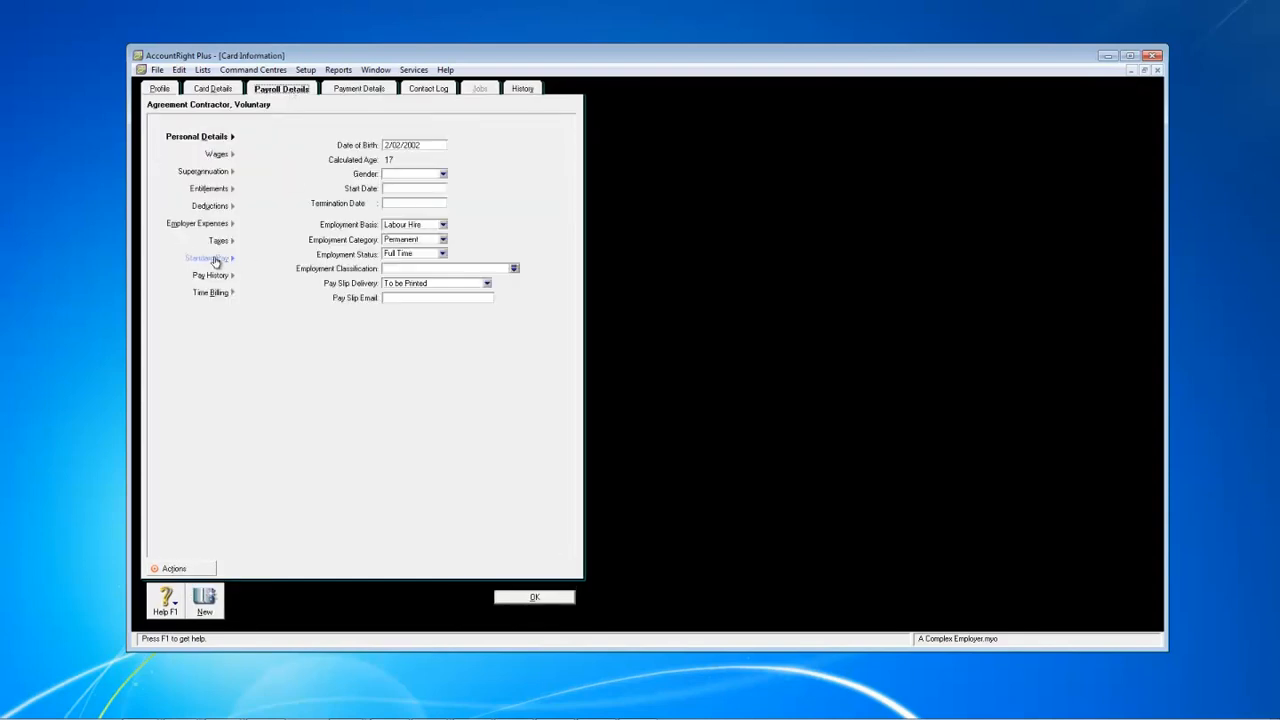
click(210, 276)
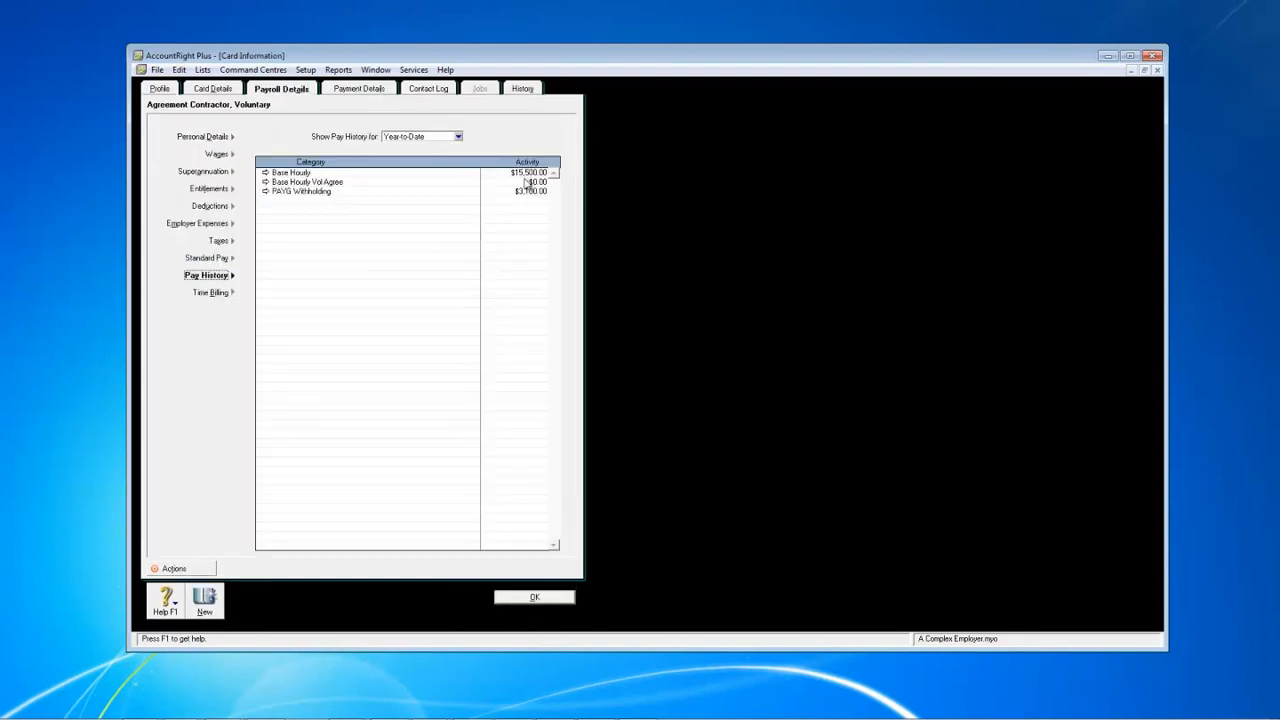
click(458, 137)
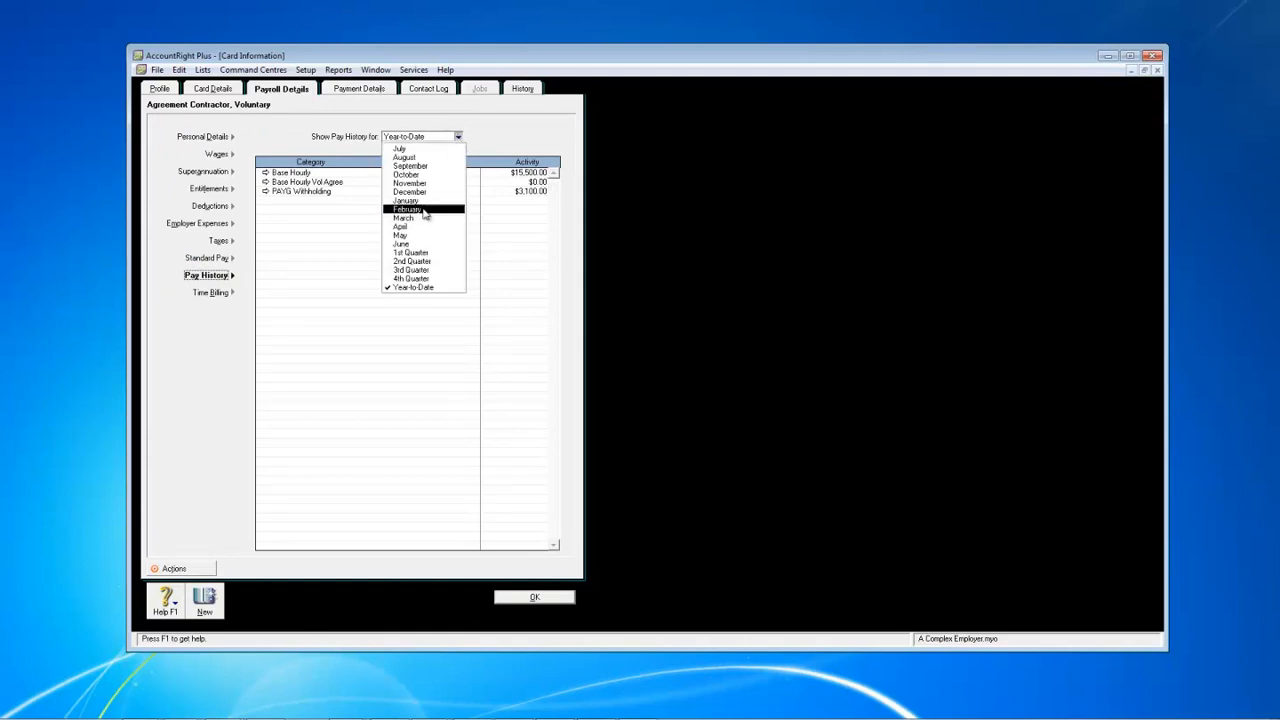
click(430, 149)
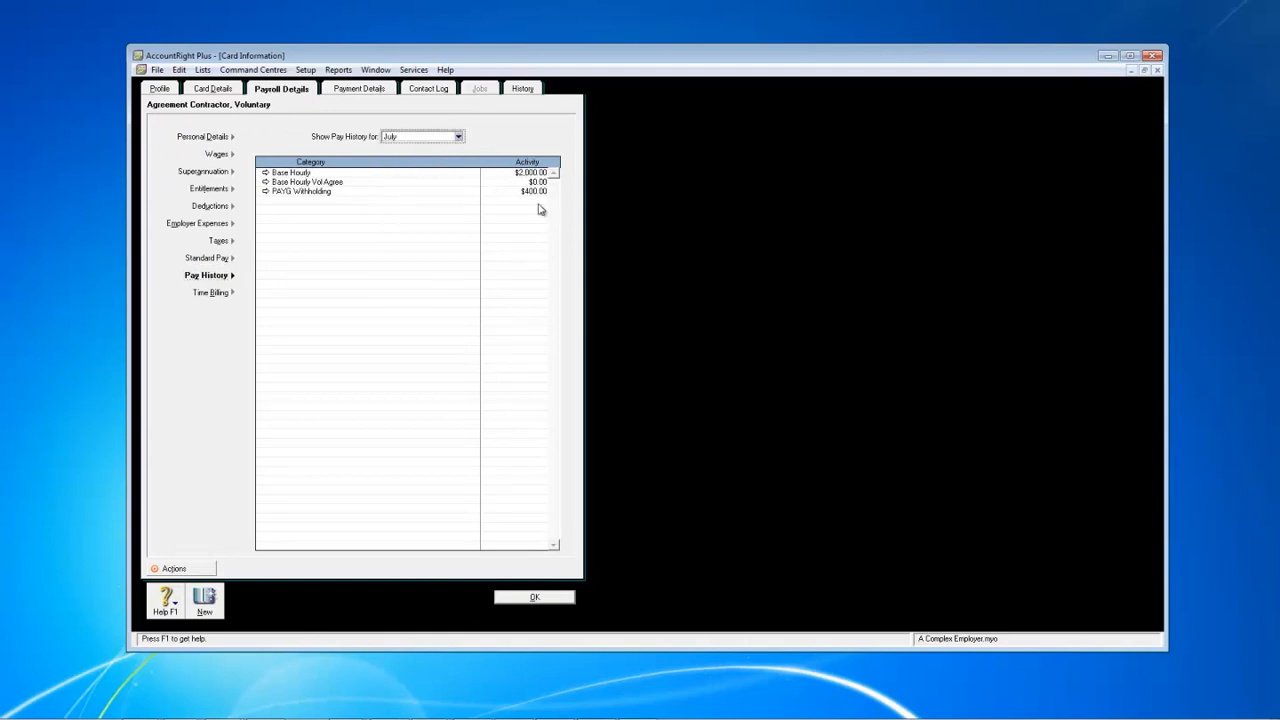
click(458, 137)
click(432, 161)
click(459, 138)
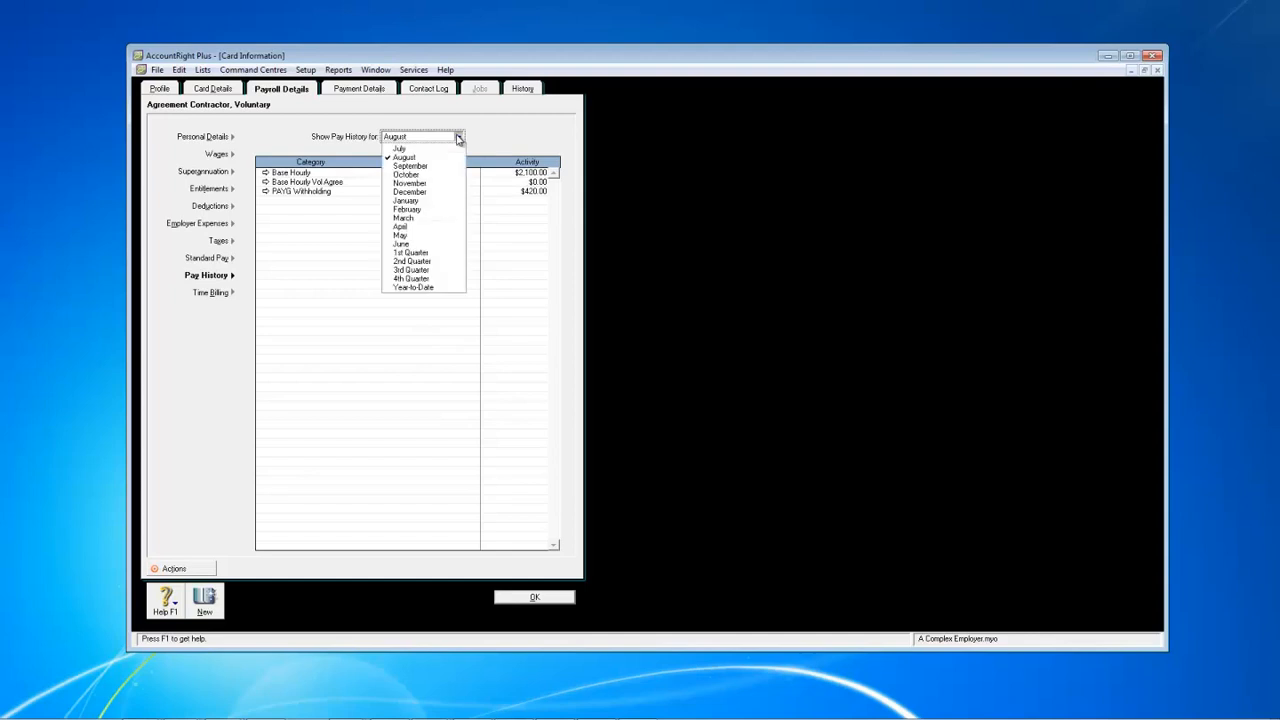
click(434, 216)
In the contractor's December pay history, set Base Hourly to -15500 and Base Hourly Vol Agree to 15,500, and check the year-to-date figures.
click(458, 137)
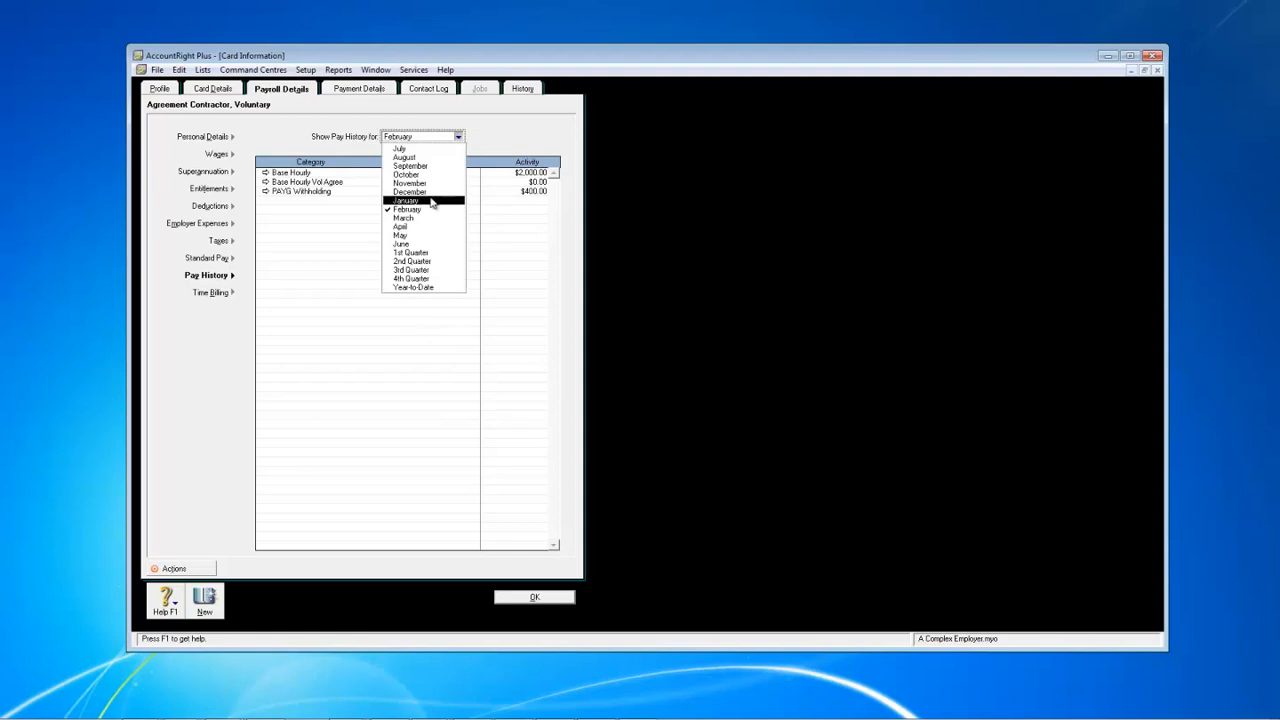
click(433, 193)
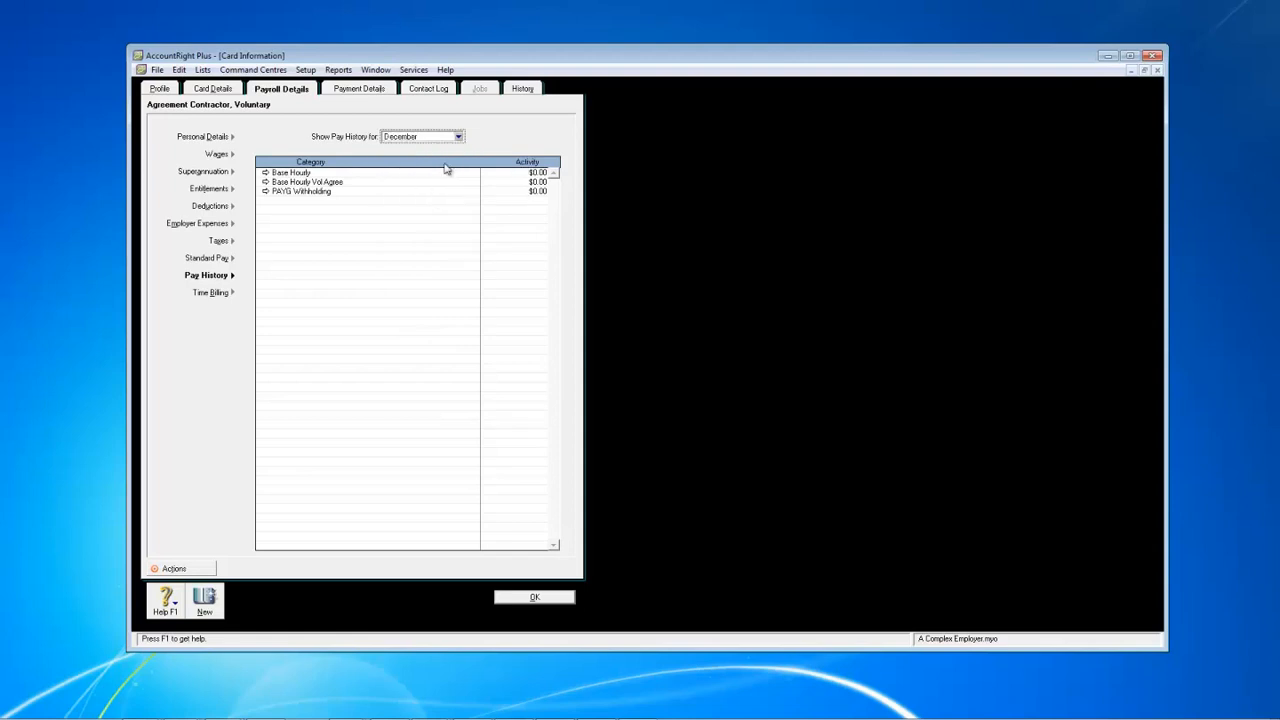
click(523, 172)
text(-15500)
key(Tab)
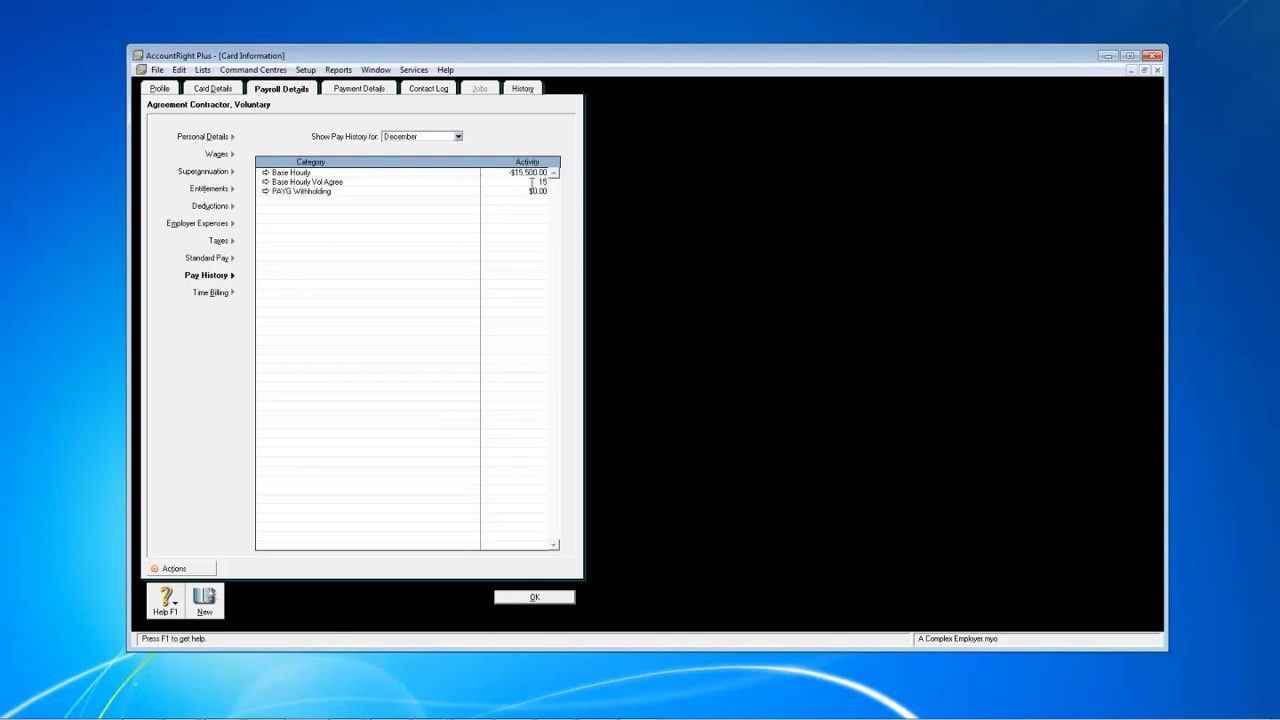
text(15,500)
key(Tab)
click(458, 137)
click(438, 285)
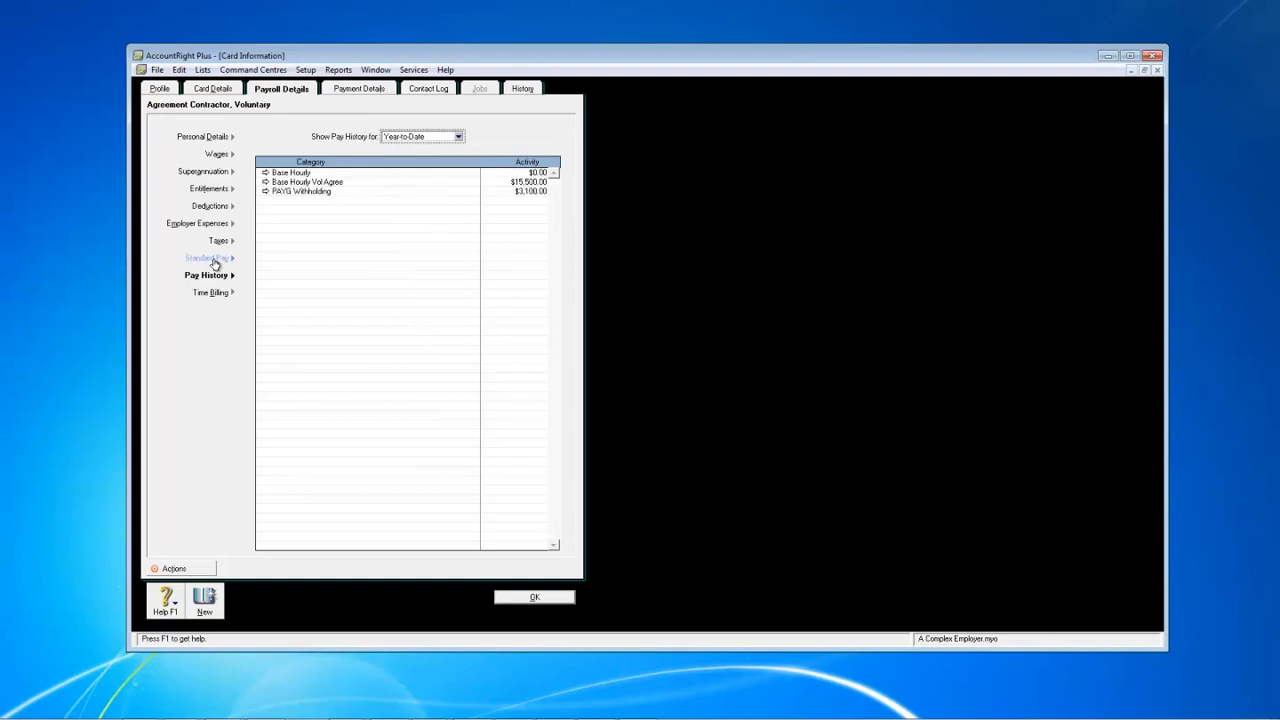
In the contractor's standard pay, set Base Hourly to 0 hours and Base Hourly Vol Agree to $1,400.00.
click(213, 262)
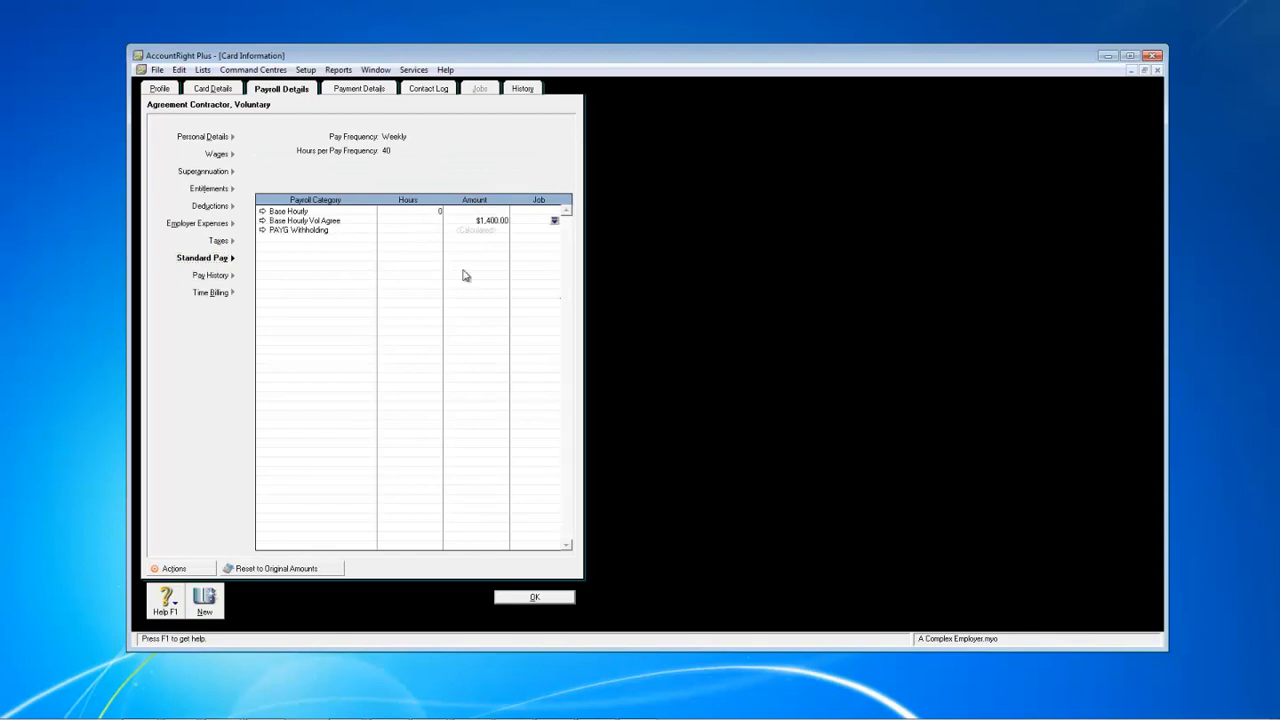
key(shift+Tab)
Change the wage type of the Base Hourly Vol Agree payroll category to Hourly, accepting that linked employees' amounts are cleared.
click(202, 70)
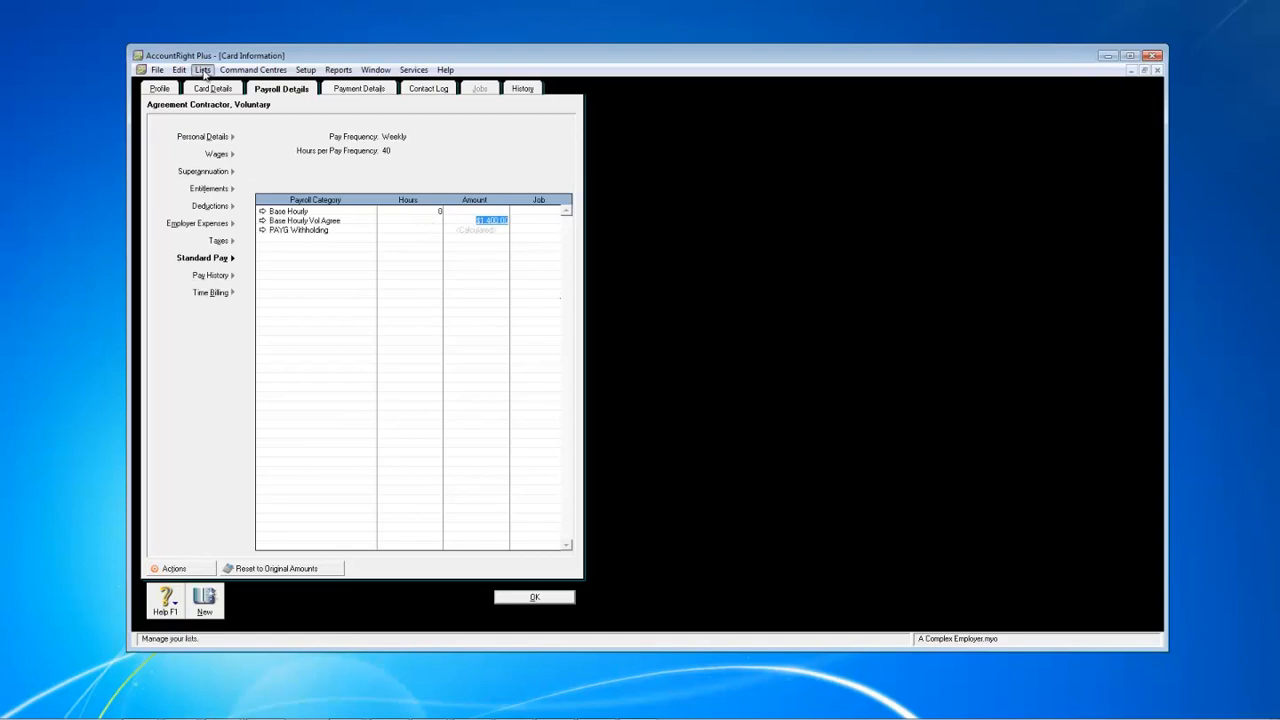
mouse_move(232, 217)
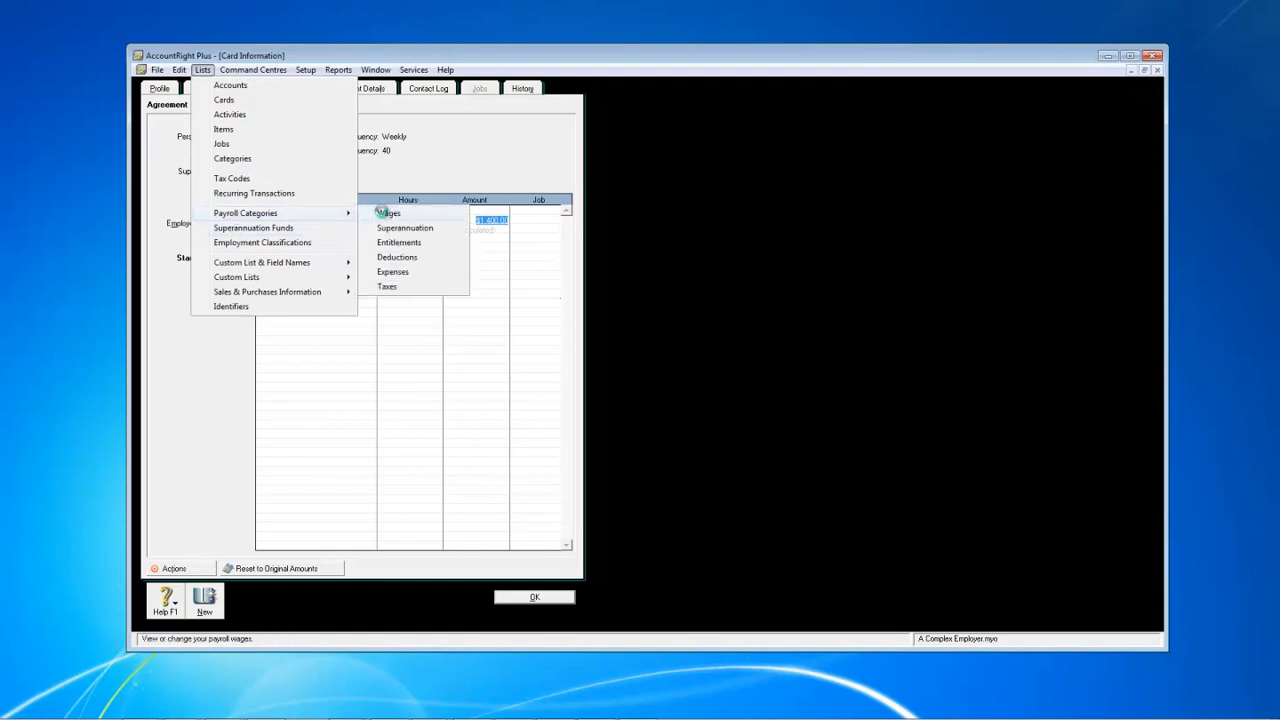
click(385, 214)
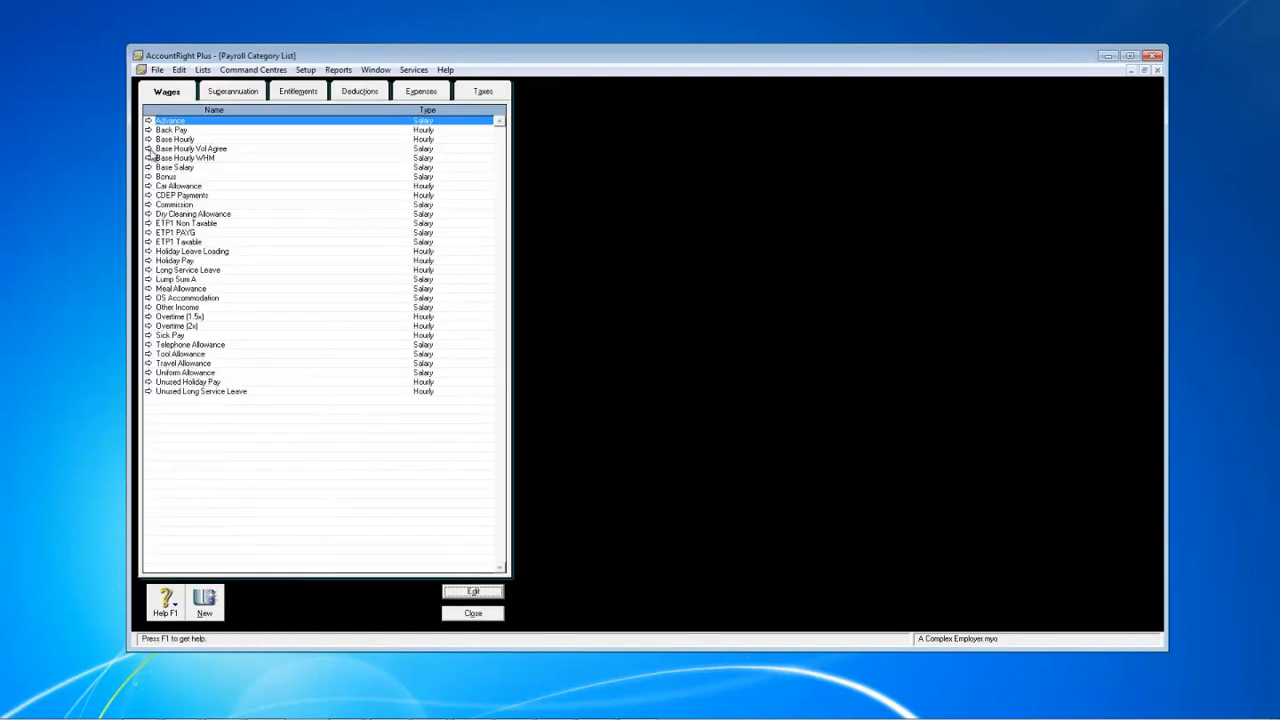
click(149, 149)
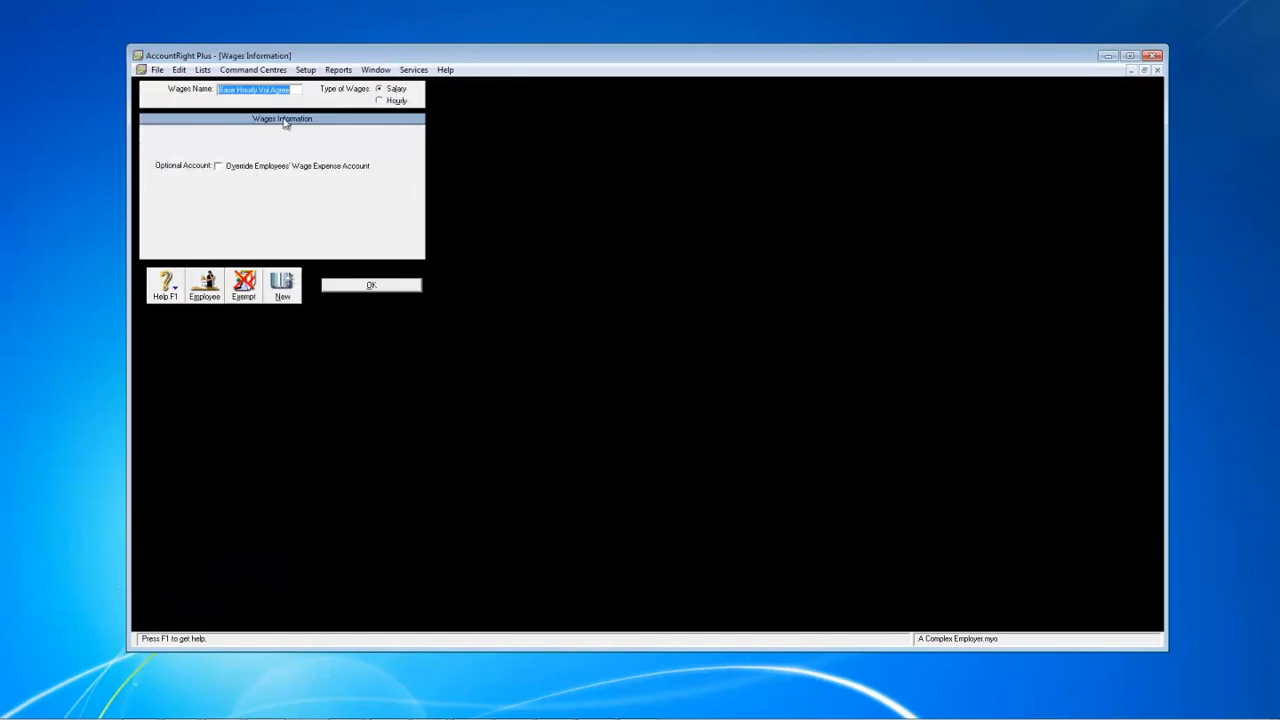
click(384, 102)
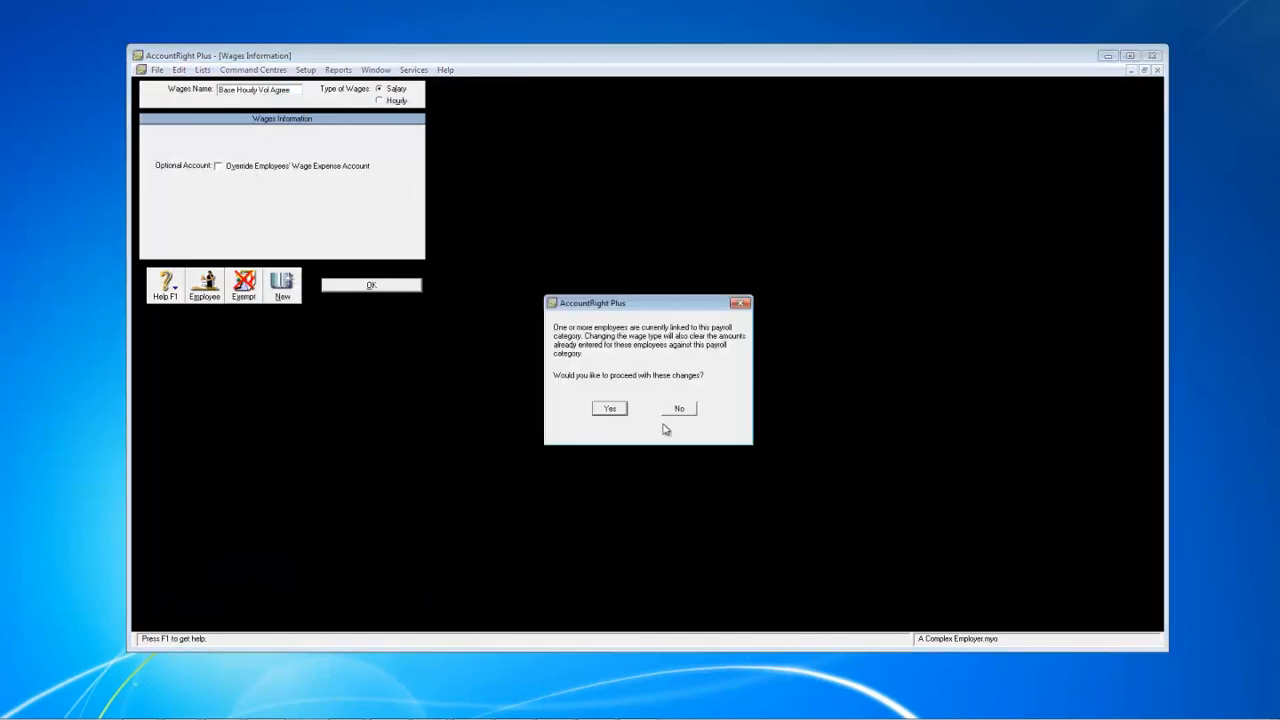
click(610, 409)
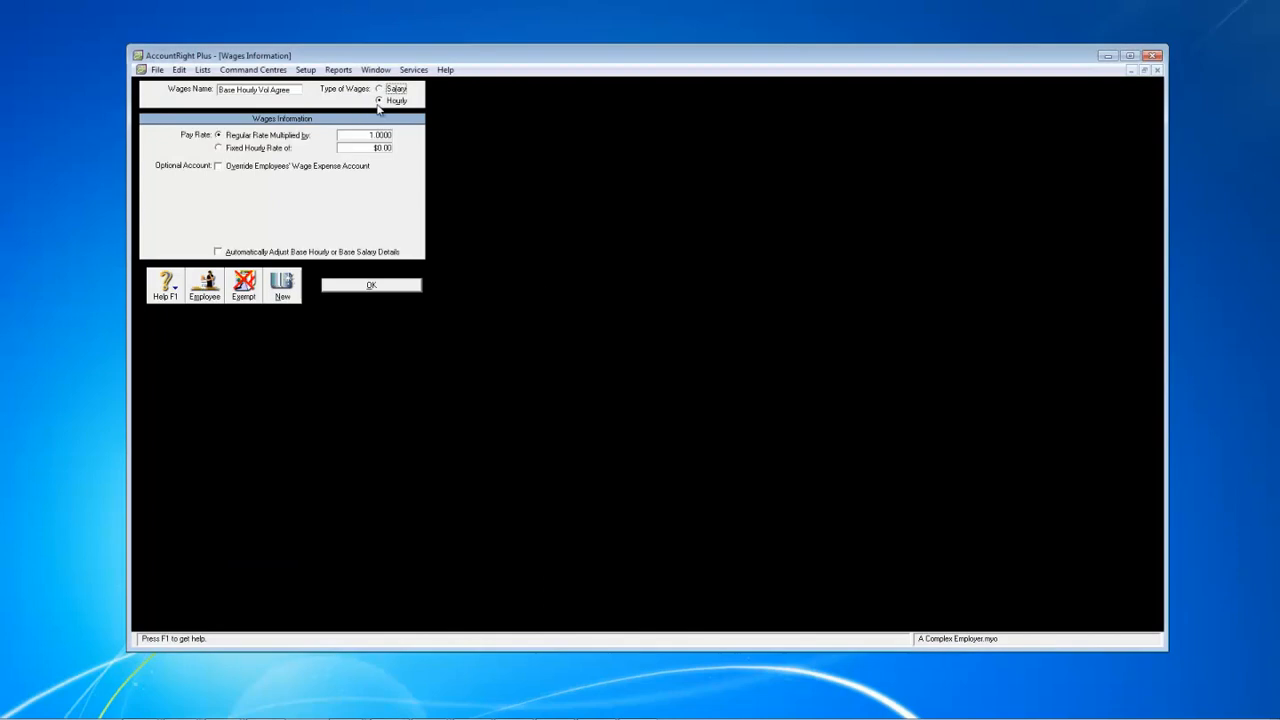
click(370, 285)
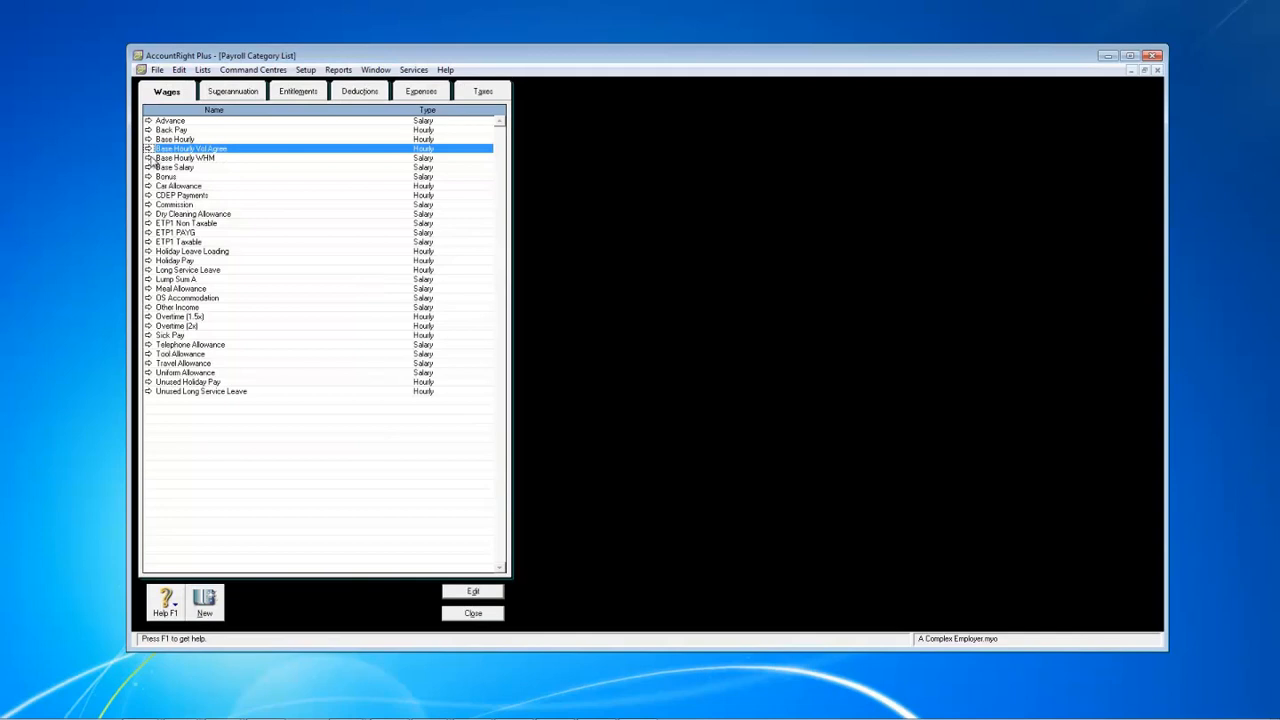
Change the wage type of the Base Hourly WHM payroll category to Hourly, accepting that linked employees' amounts are cleared.
double_click(156, 159)
click(380, 101)
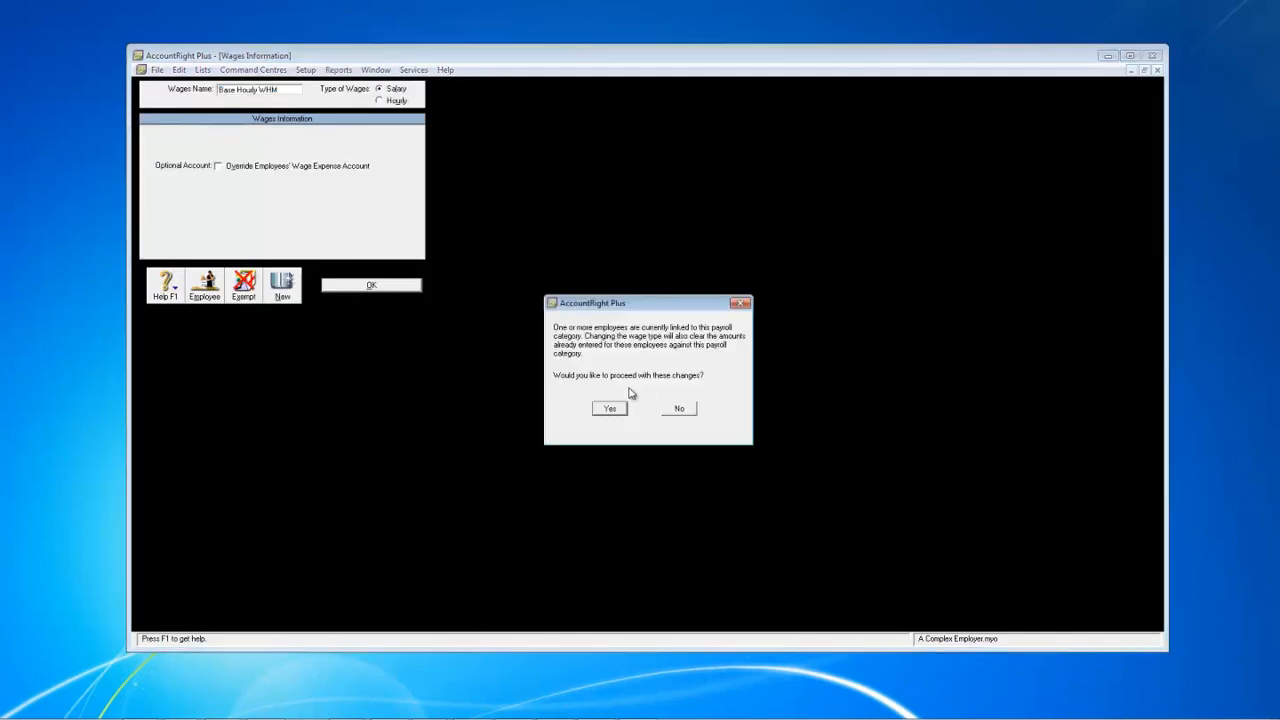
click(611, 405)
click(370, 285)
Return to the voluntary agreement contractor's standard pay, set Base Hourly Vol Agree to 40 hours and save the card.
click(376, 70)
click(410, 193)
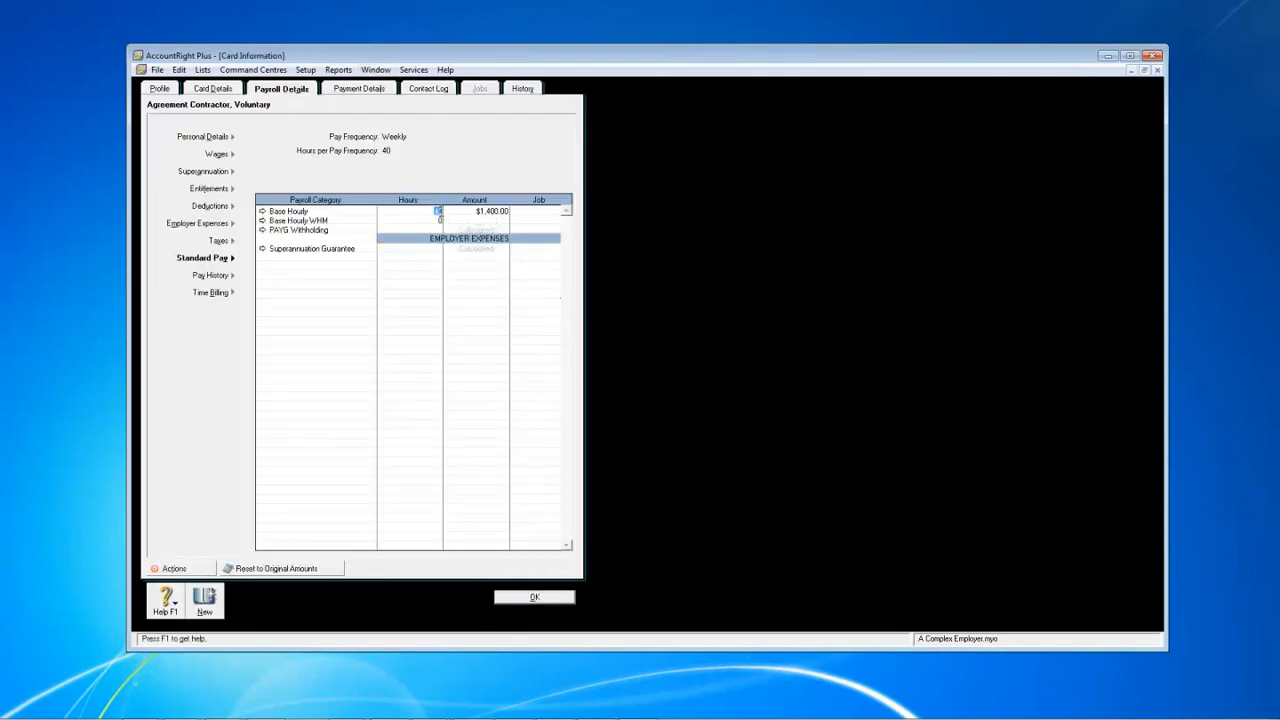
click(440, 221)
text(40)
key(Tab)
click(512, 596)
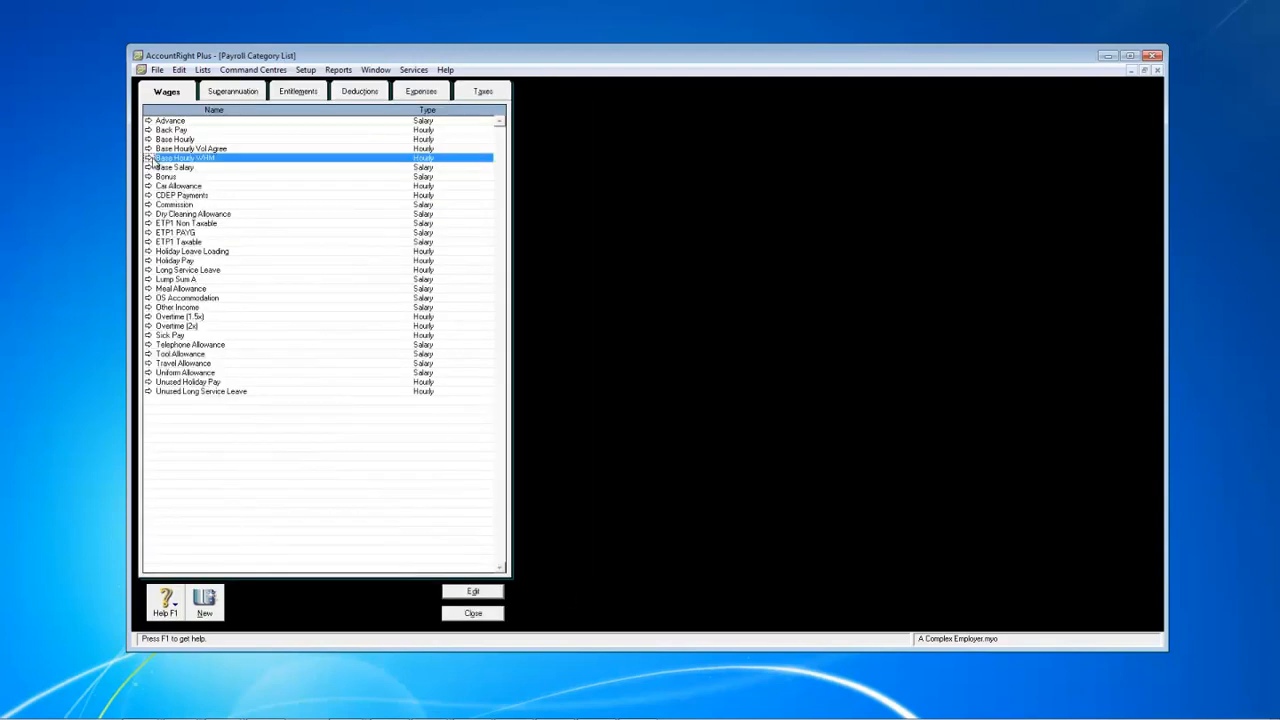
Open the WHM employee's standard pay from the cards list, set Base Hourly WHM to 40 hours and save the card.
click(376, 70)
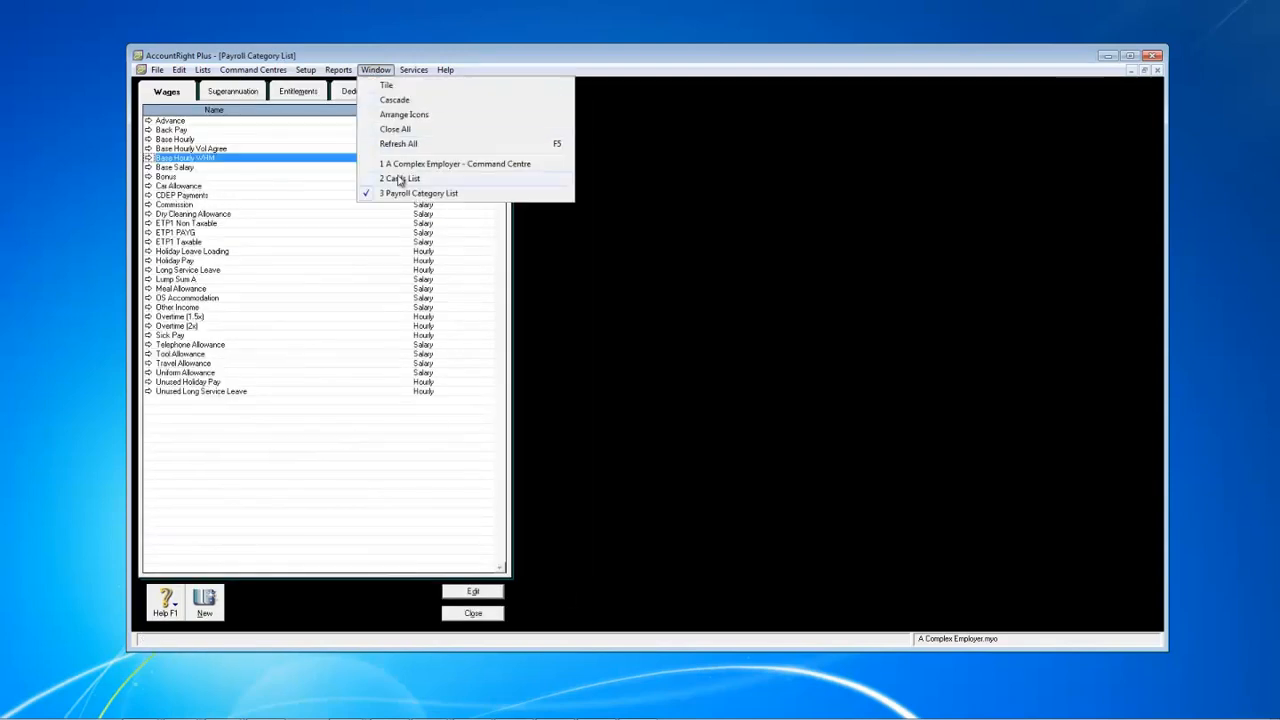
click(392, 177)
double_click(160, 205)
click(288, 89)
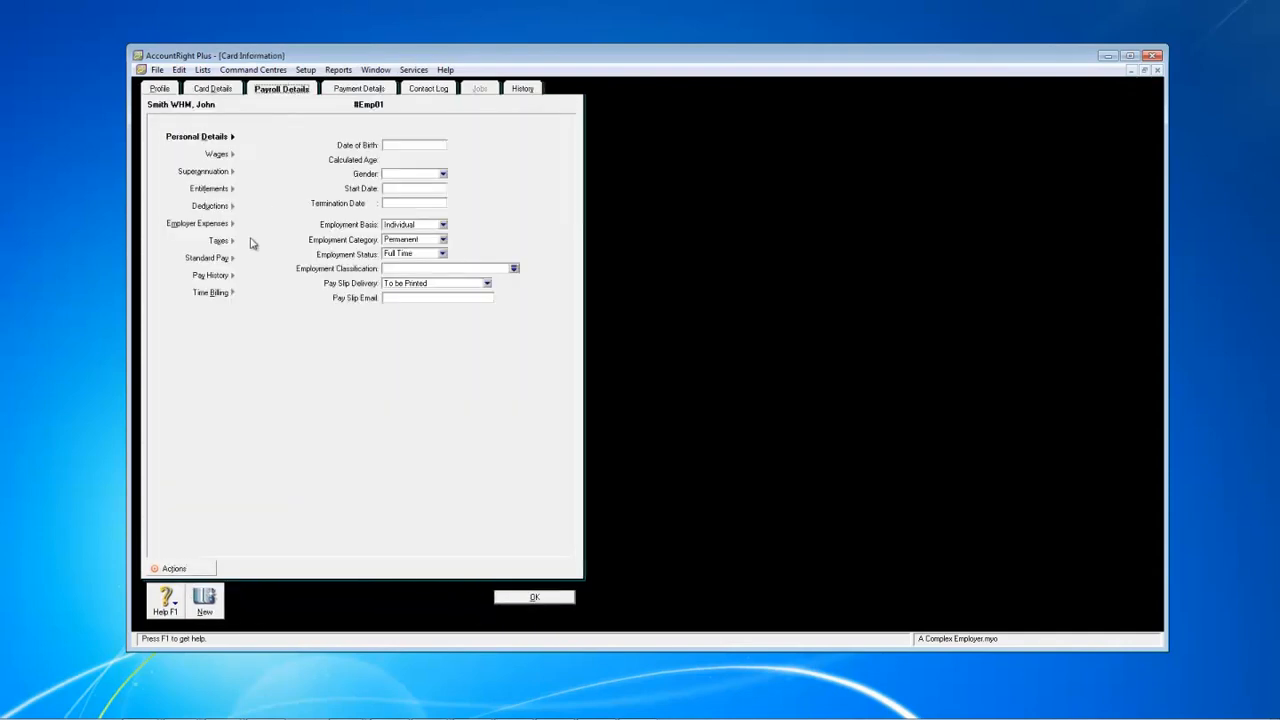
click(218, 258)
click(437, 213)
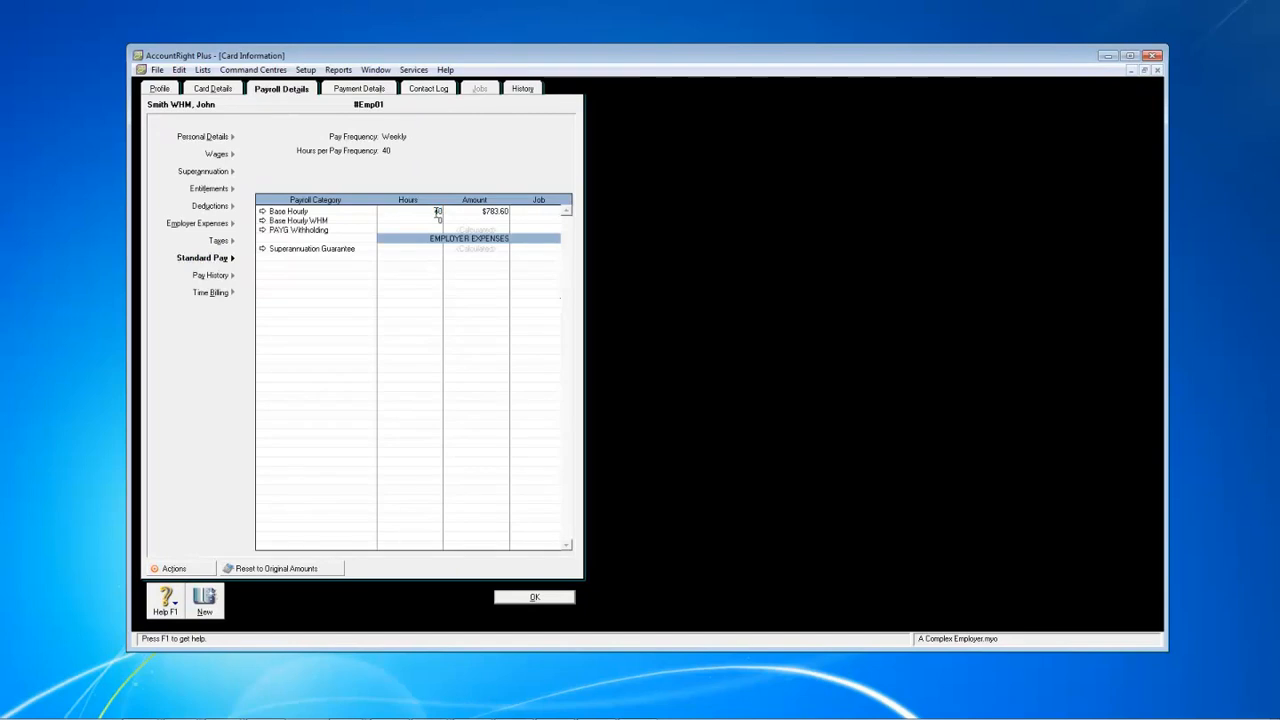
click(438, 223)
text(40)
key(Tab)
key(Tab)
click(528, 598)
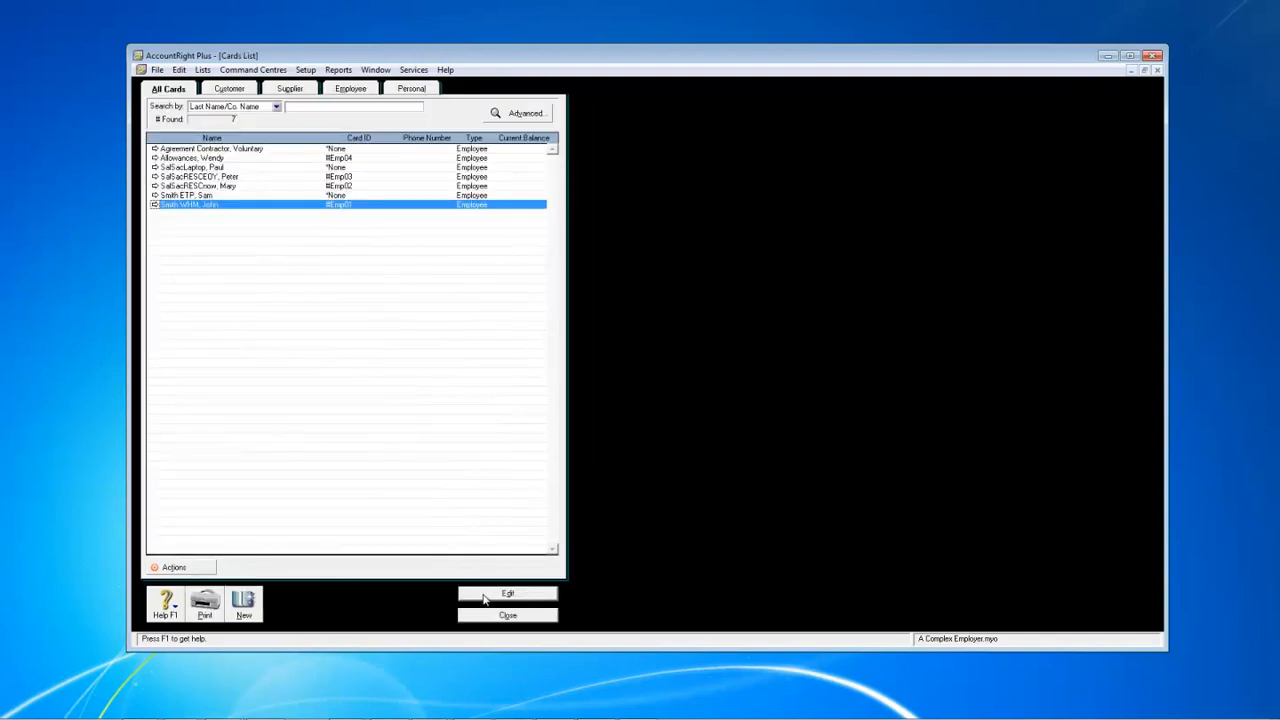
Close the cards and payroll category lists, exit AccountRight and switch back to STP Creator's Permanent Data Set.
click(486, 618)
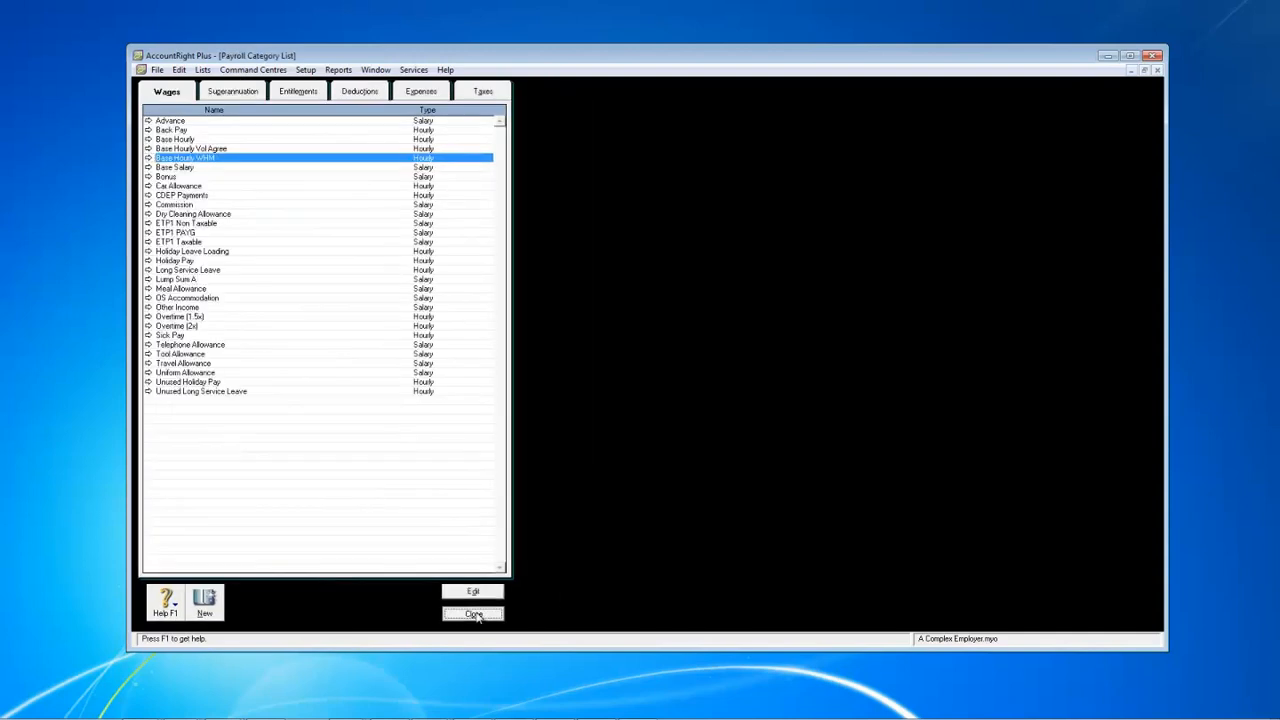
click(474, 614)
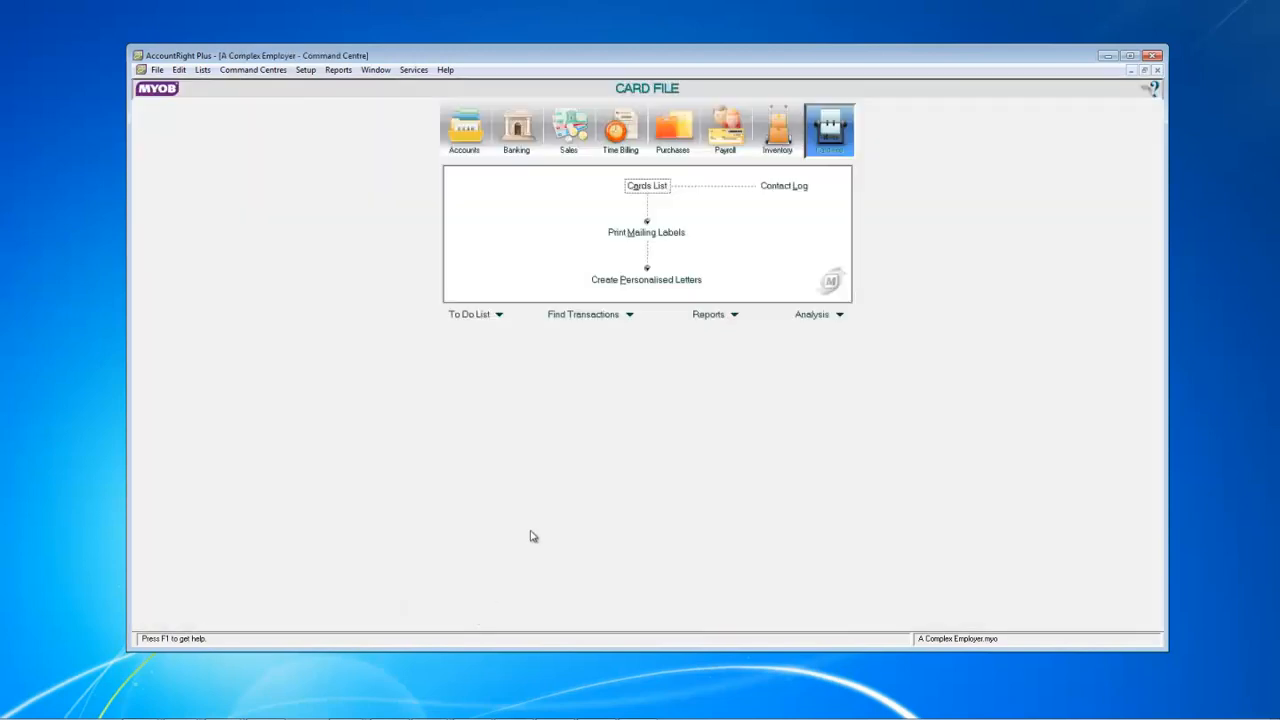
click(1151, 56)
click(677, 459)
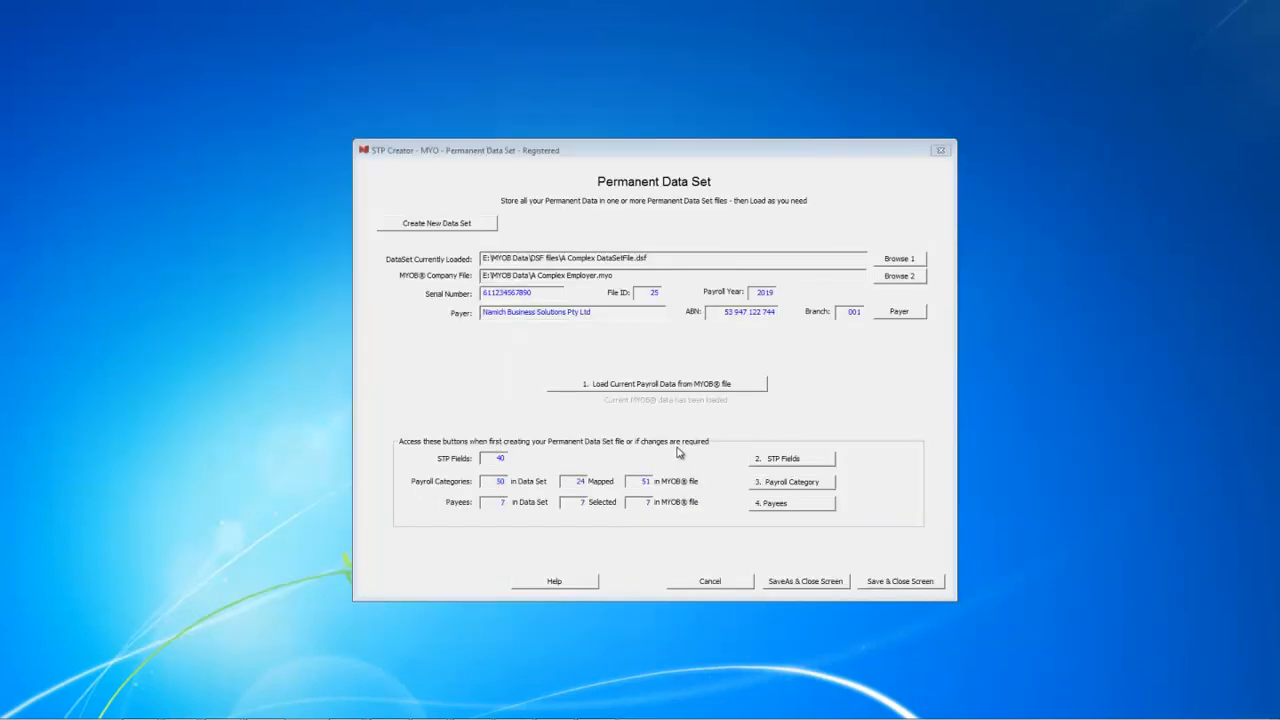
click(787, 362)
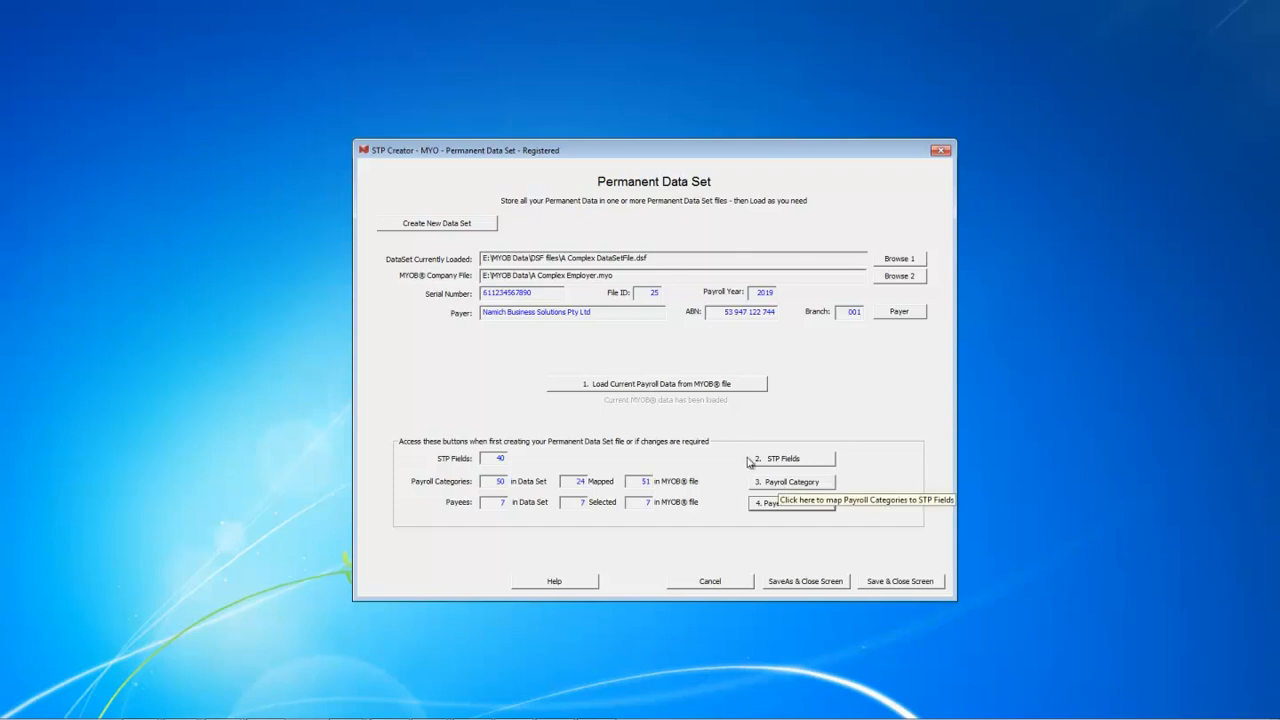
Reload the current payroll data from the MYOB company file, replacing the data already loaded and acknowledging the payroll category notice.
click(668, 386)
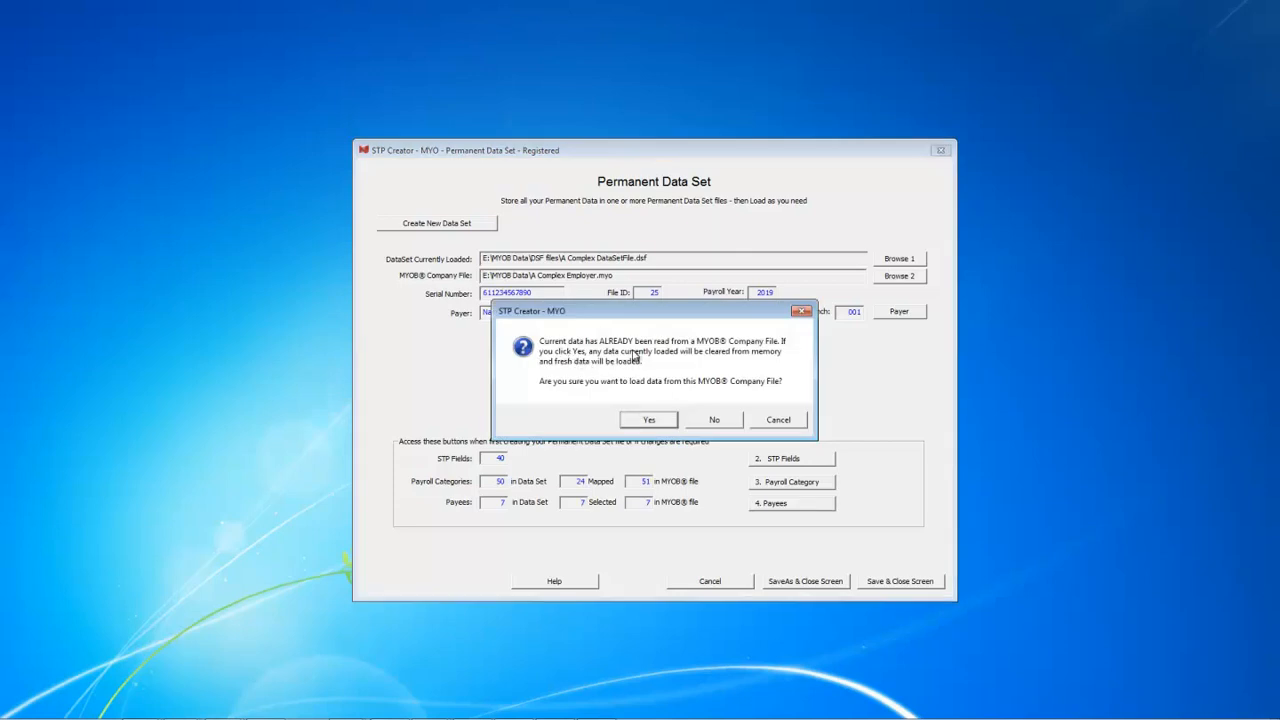
click(649, 420)
click(736, 426)
click(703, 410)
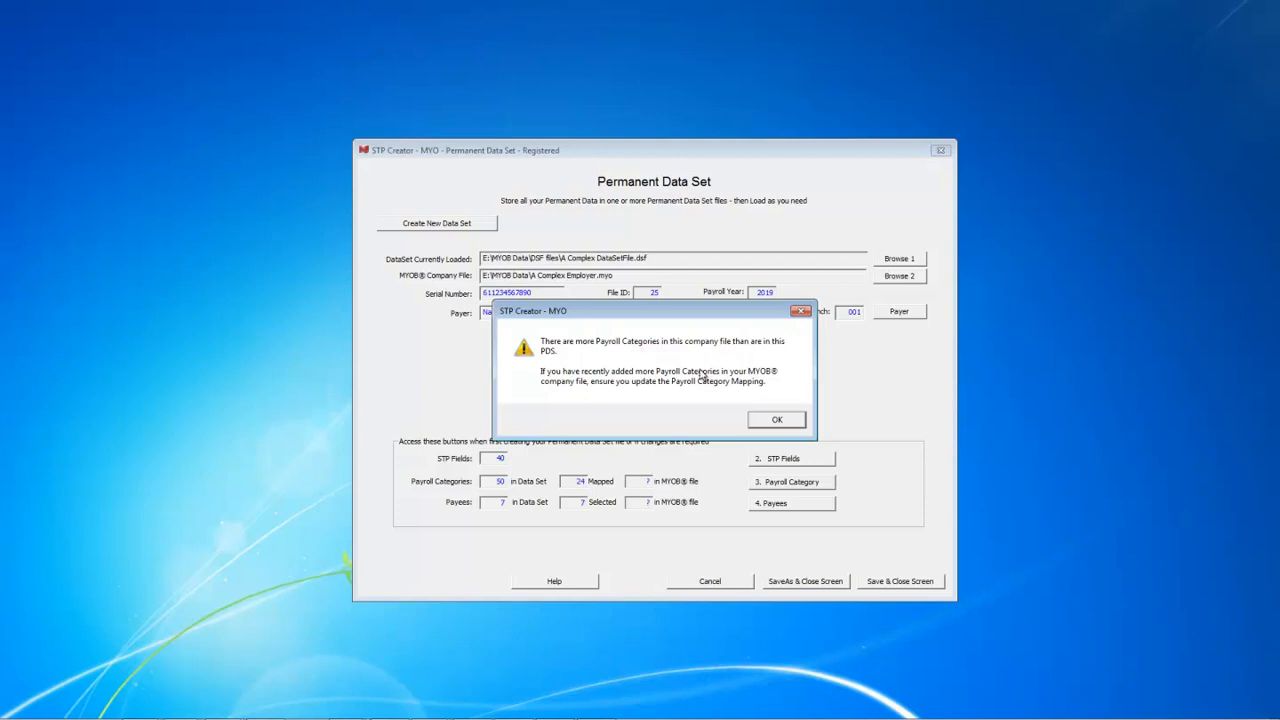
click(771, 420)
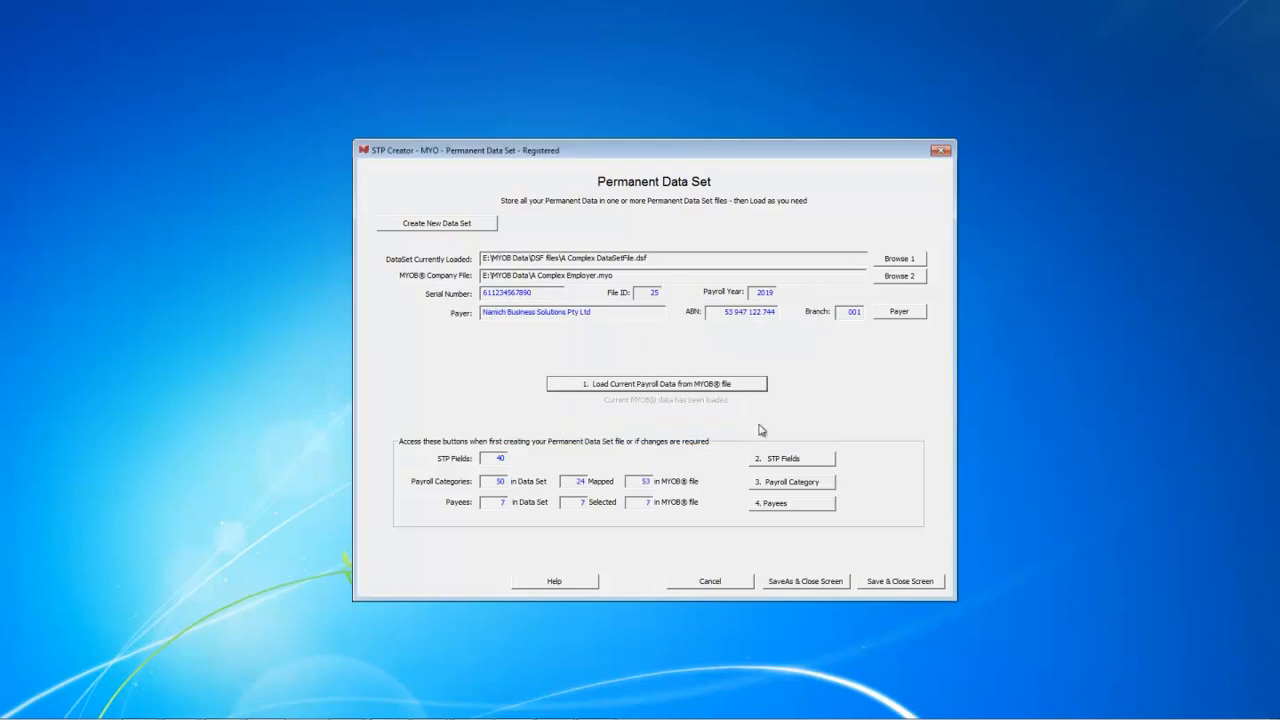
Open the payroll category mapping and update its category list from the company file.
click(801, 485)
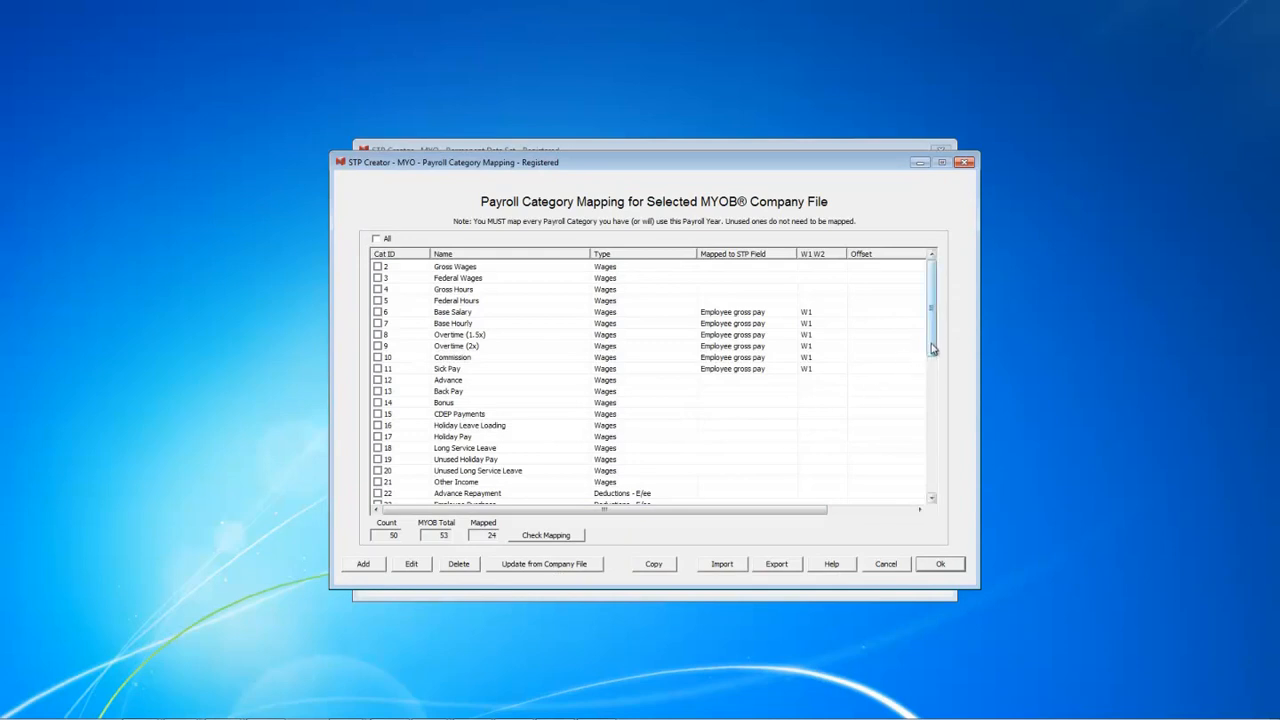
drag(931, 338, 935, 492)
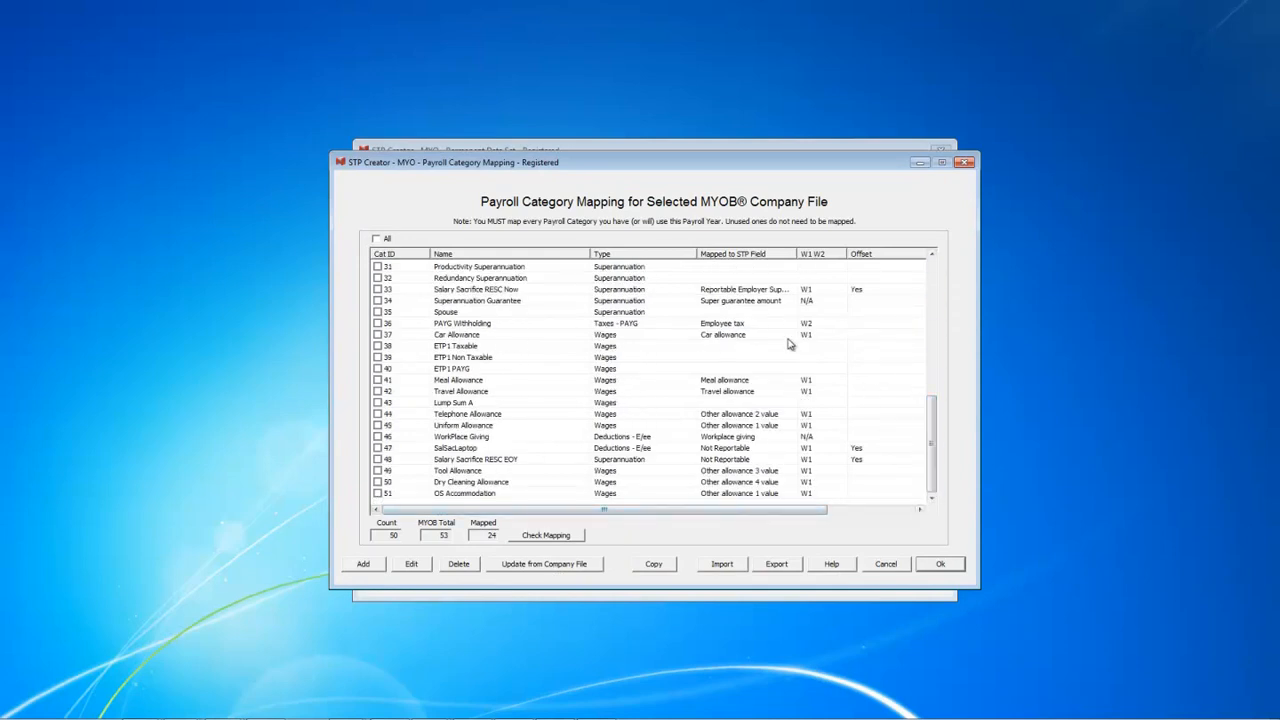
click(540, 565)
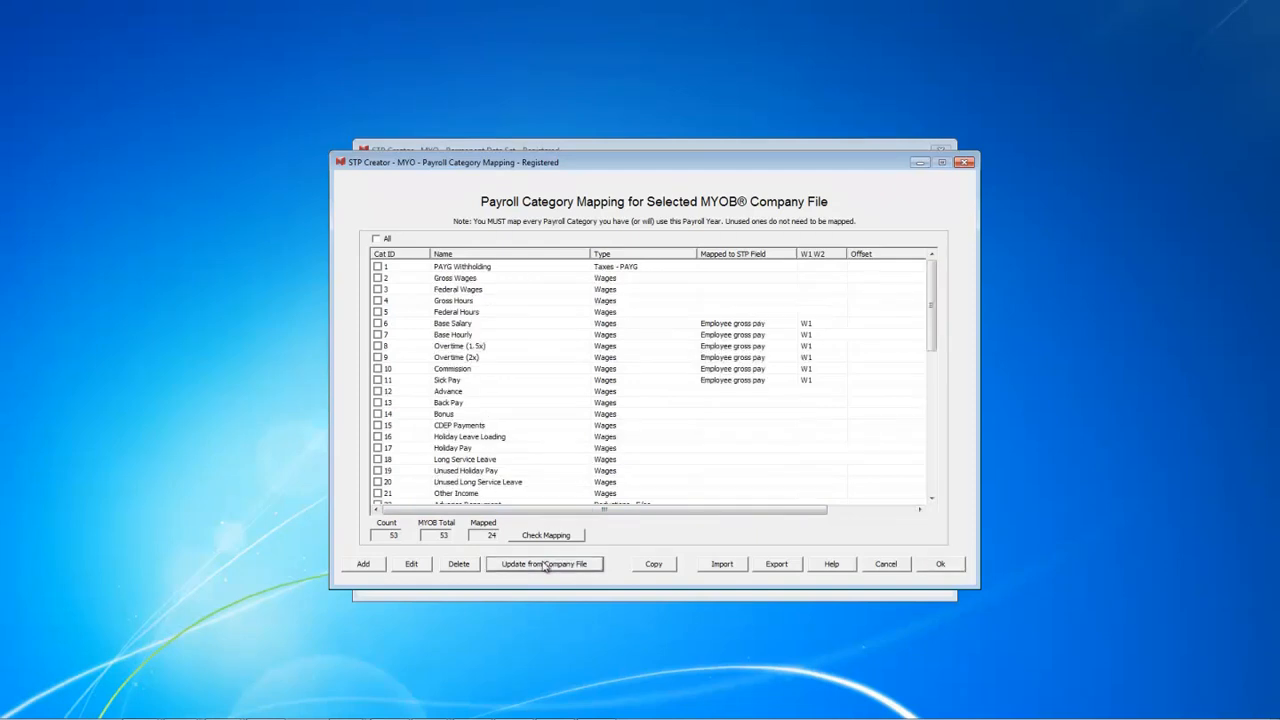
Map the Base Hourly WHM category to Working holiday maker gross with W1 as its W1 W2 value.
drag(937, 337, 933, 488)
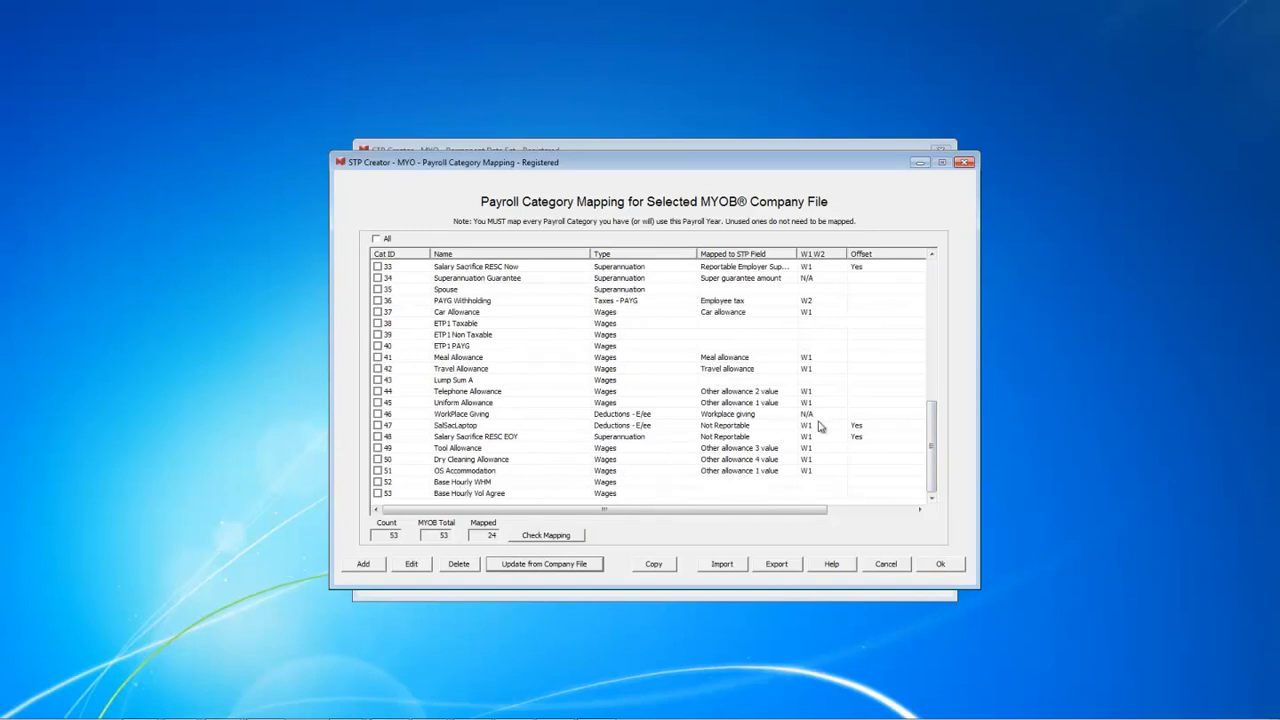
click(378, 482)
click(411, 564)
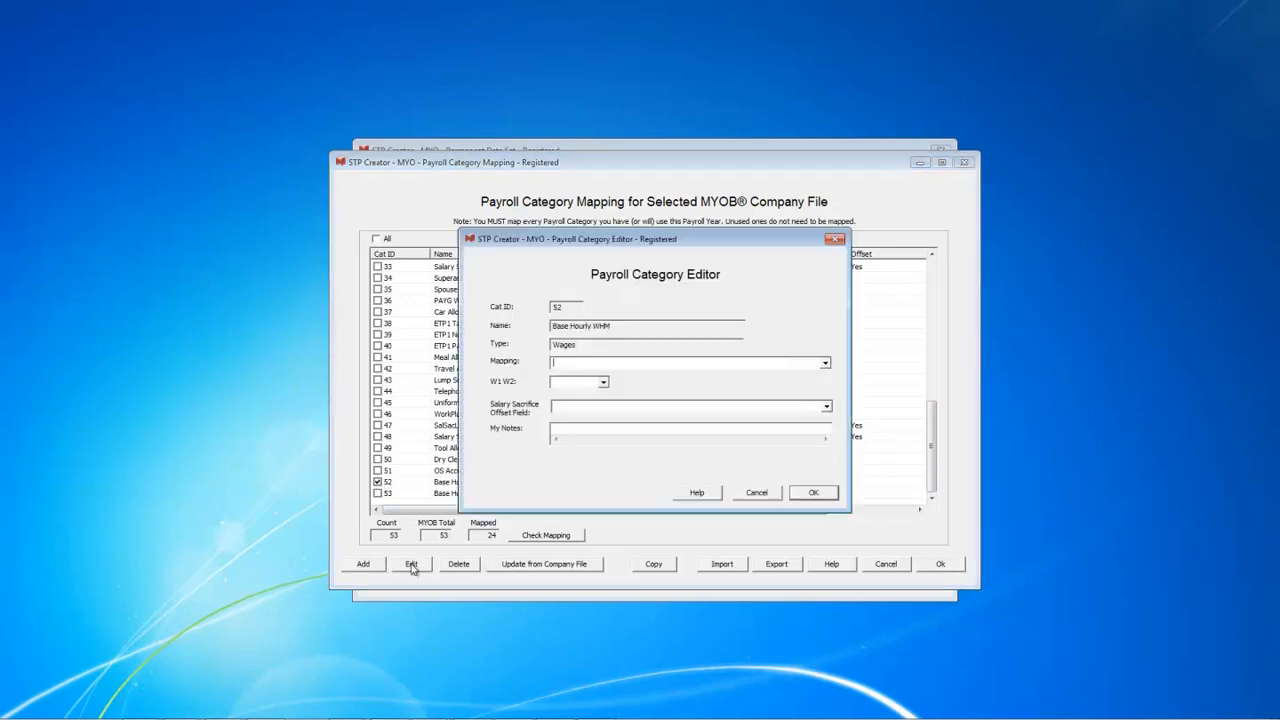
click(825, 363)
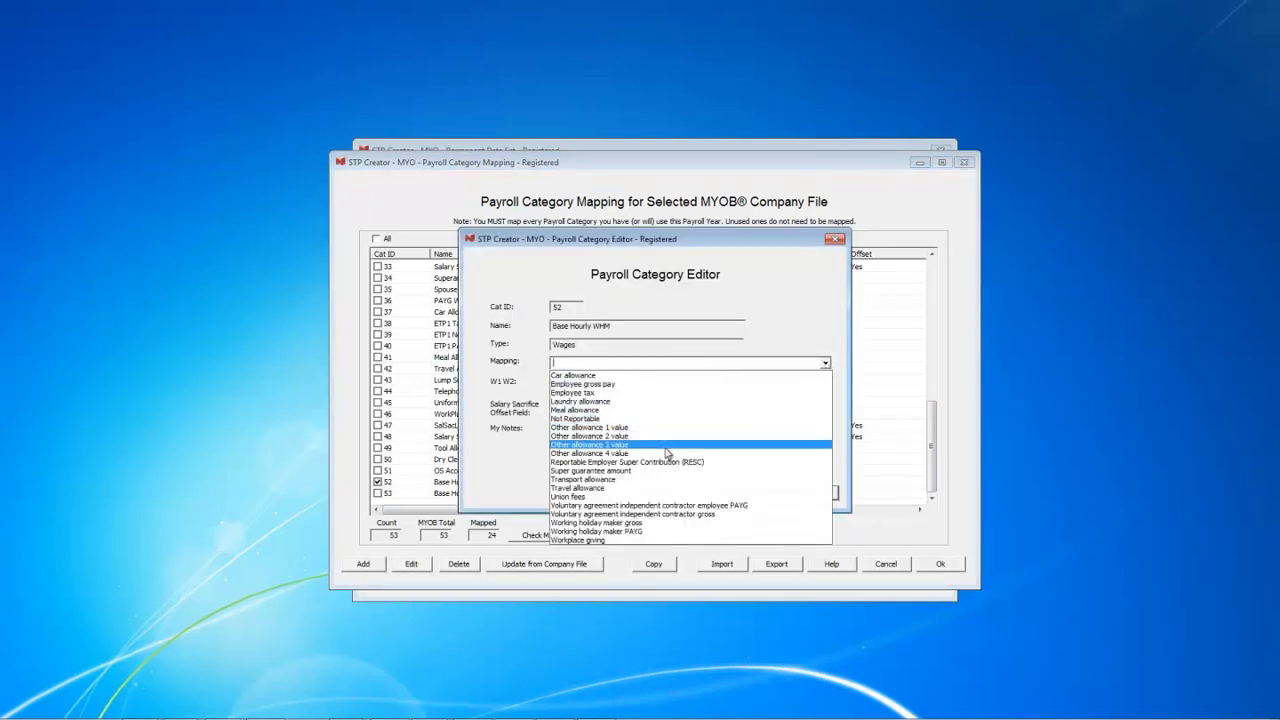
click(638, 524)
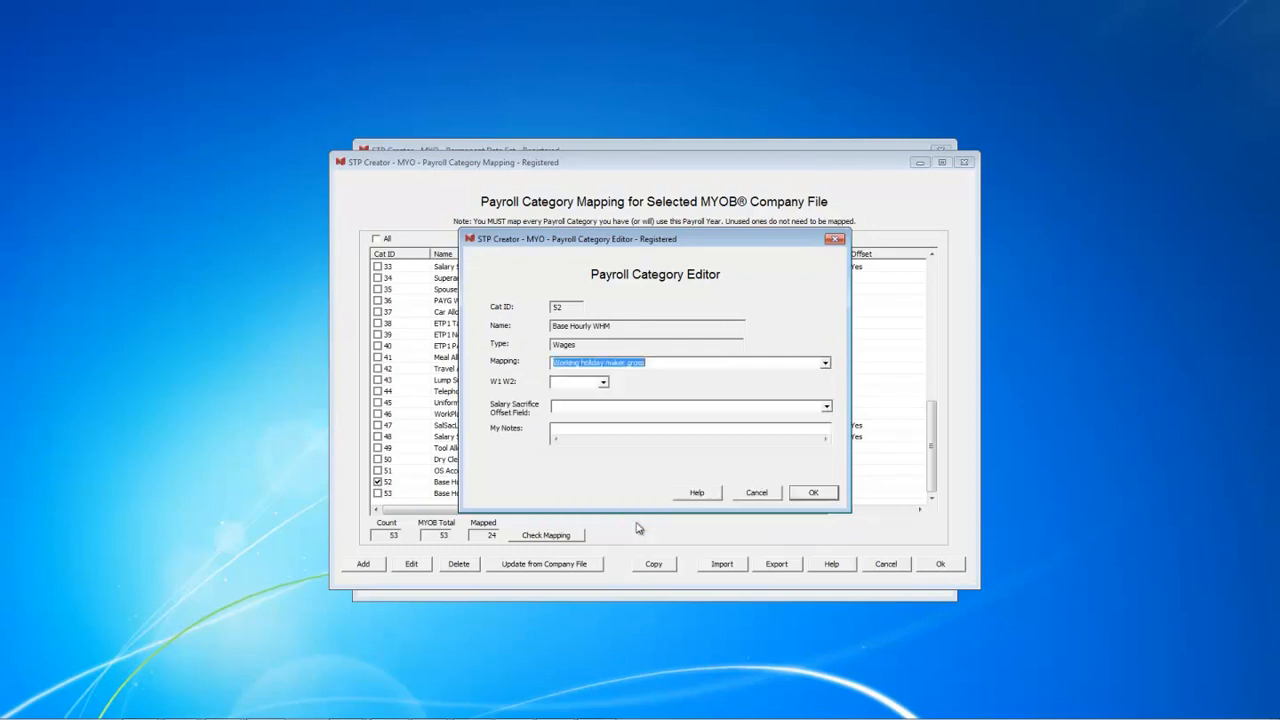
click(604, 385)
click(604, 385)
click(580, 399)
click(812, 493)
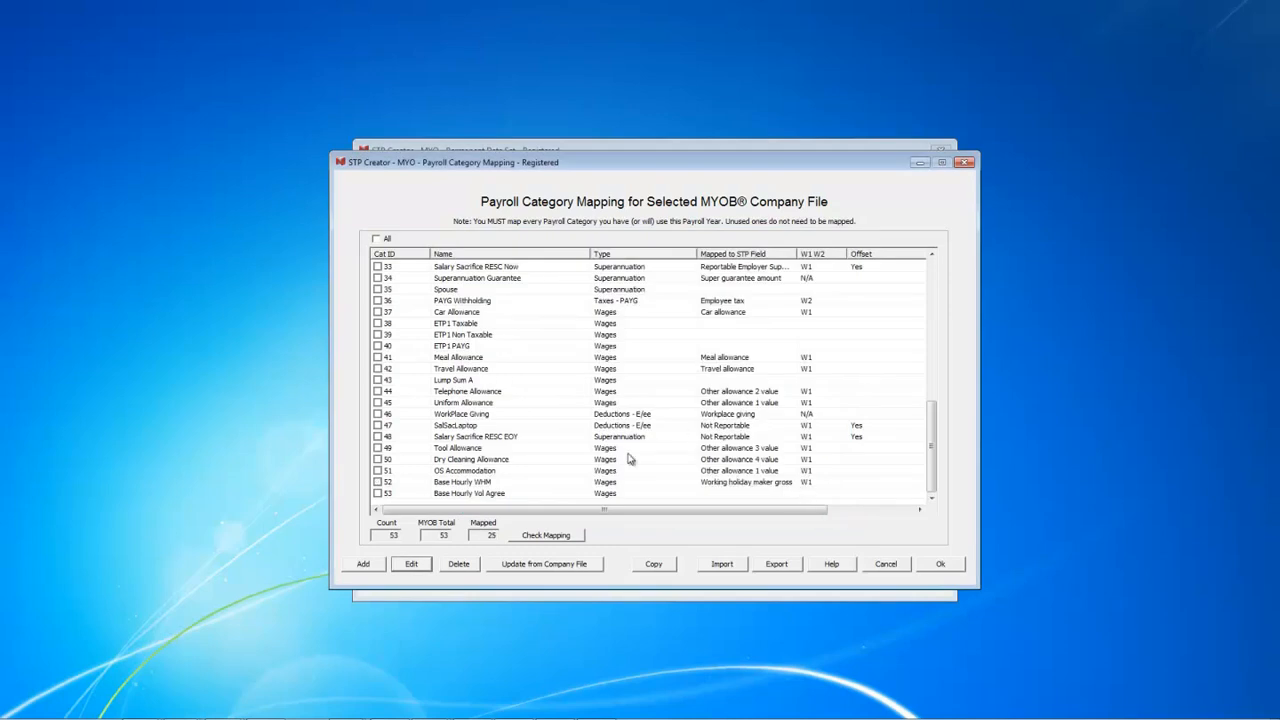
Map Base Hourly Vol Agree to Voluntary agreement independent contractor gross with W1, and accept the payroll category mapping.
click(378, 494)
click(409, 564)
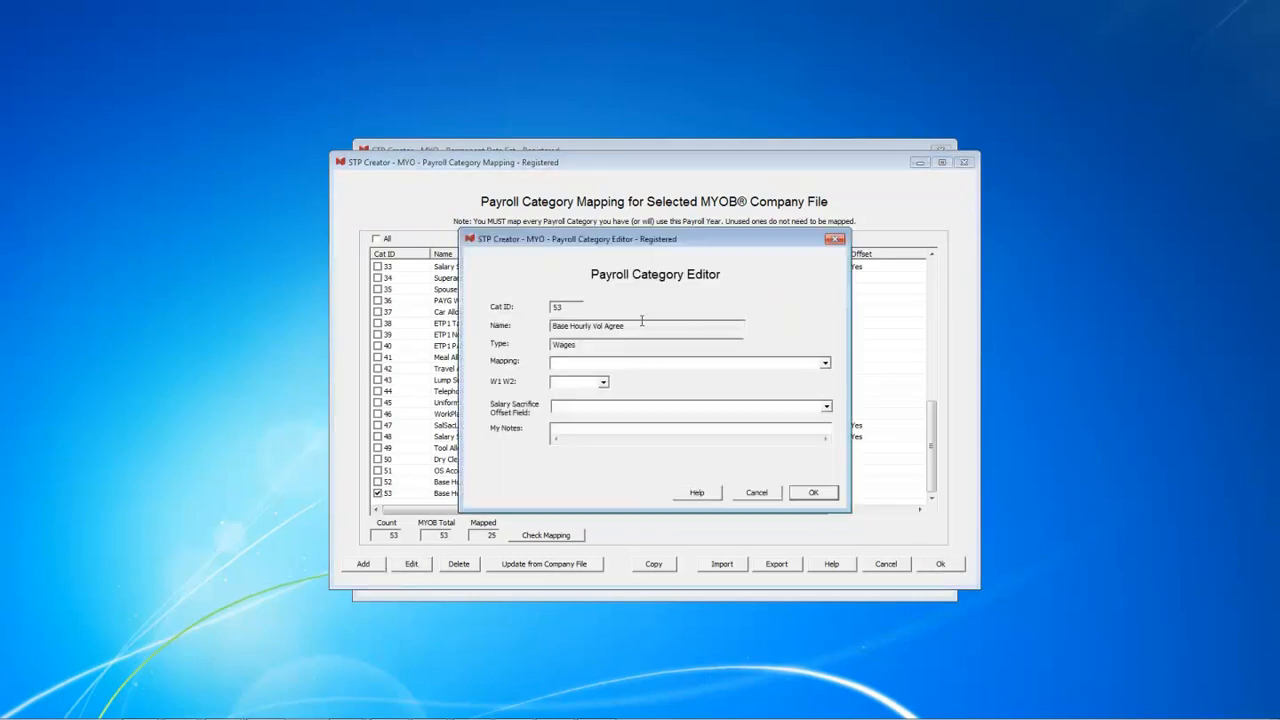
click(825, 365)
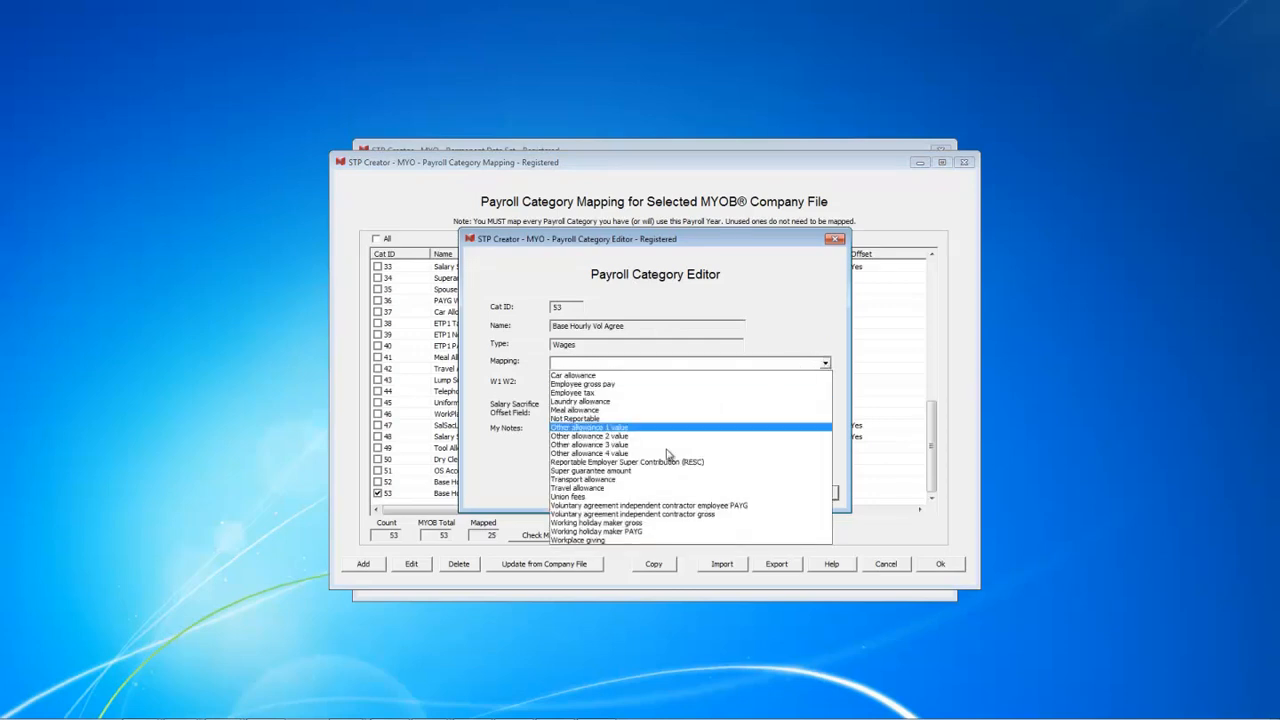
click(645, 514)
click(604, 384)
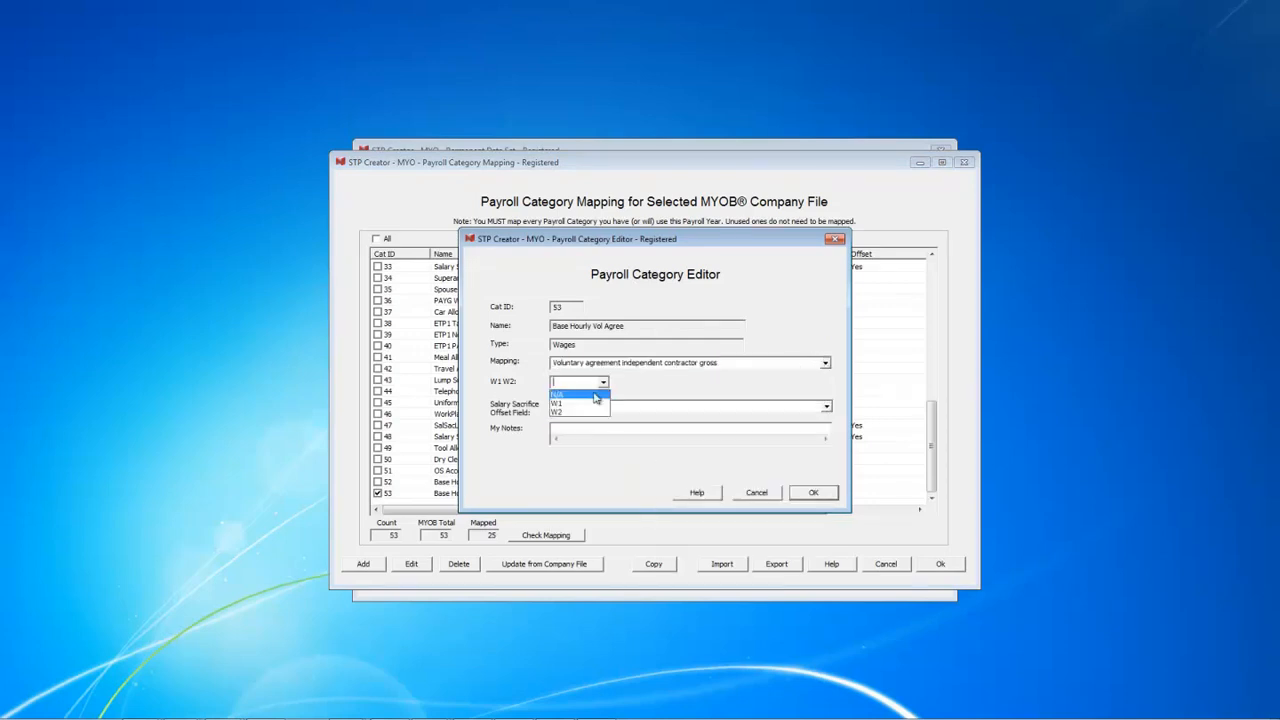
click(580, 405)
click(810, 494)
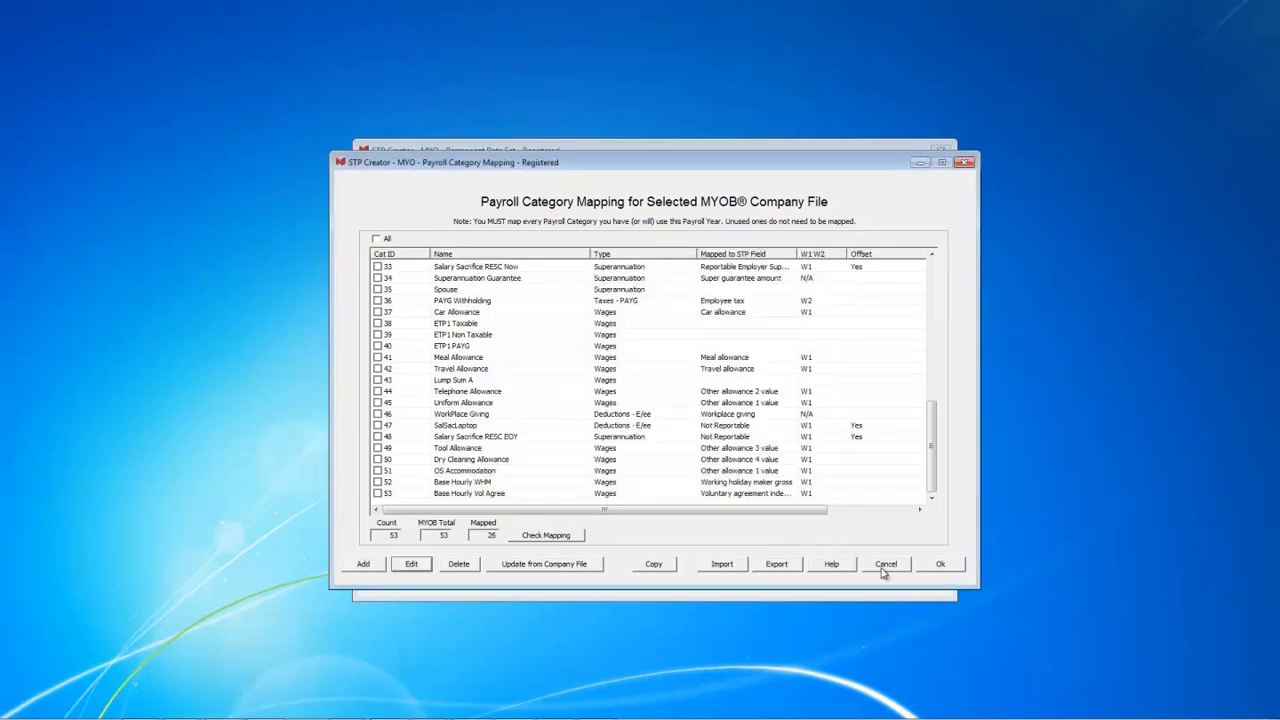
click(940, 565)
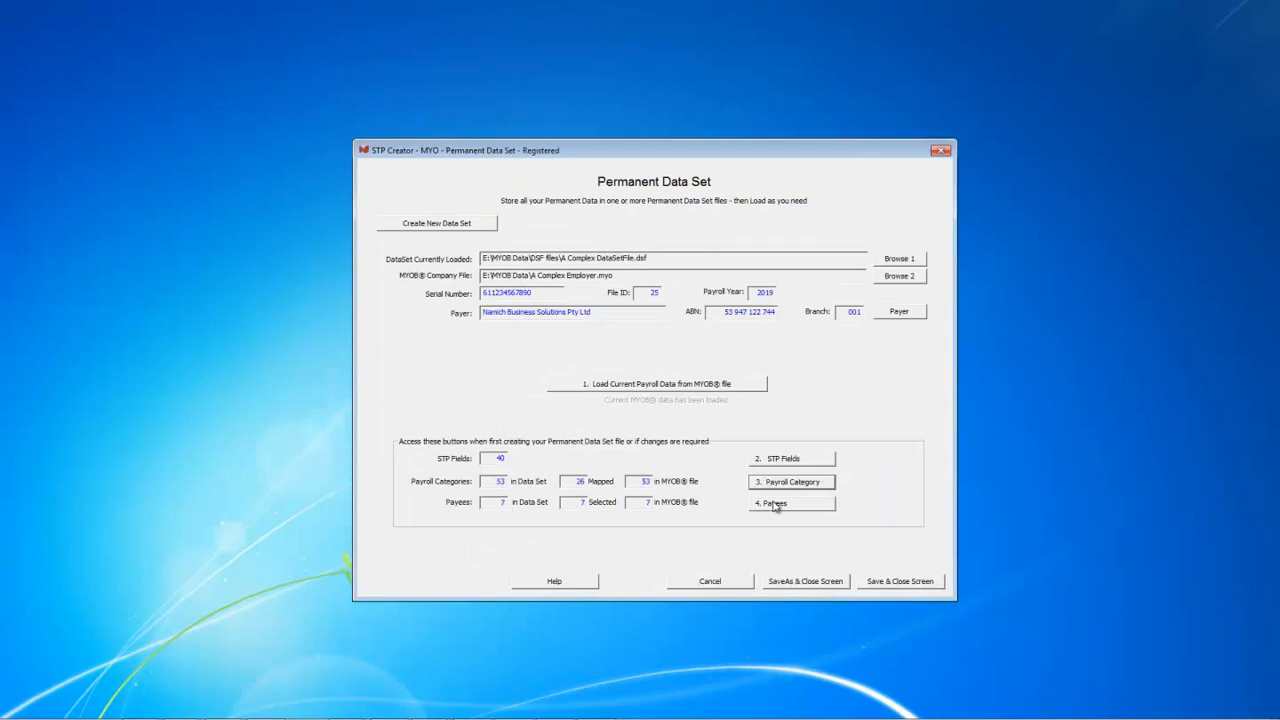
Enable PAYG Override for the WHM payee, choose Working holiday maker PAYG and update the payee's details.
click(785, 505)
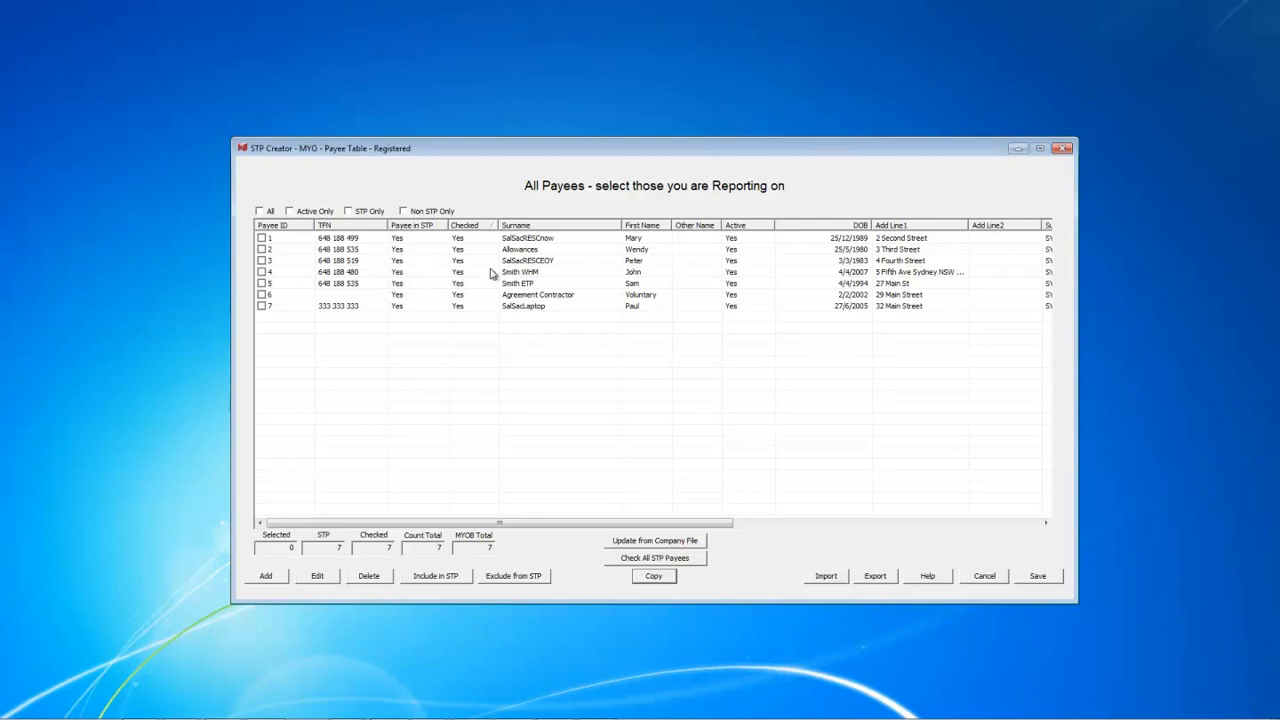
click(262, 272)
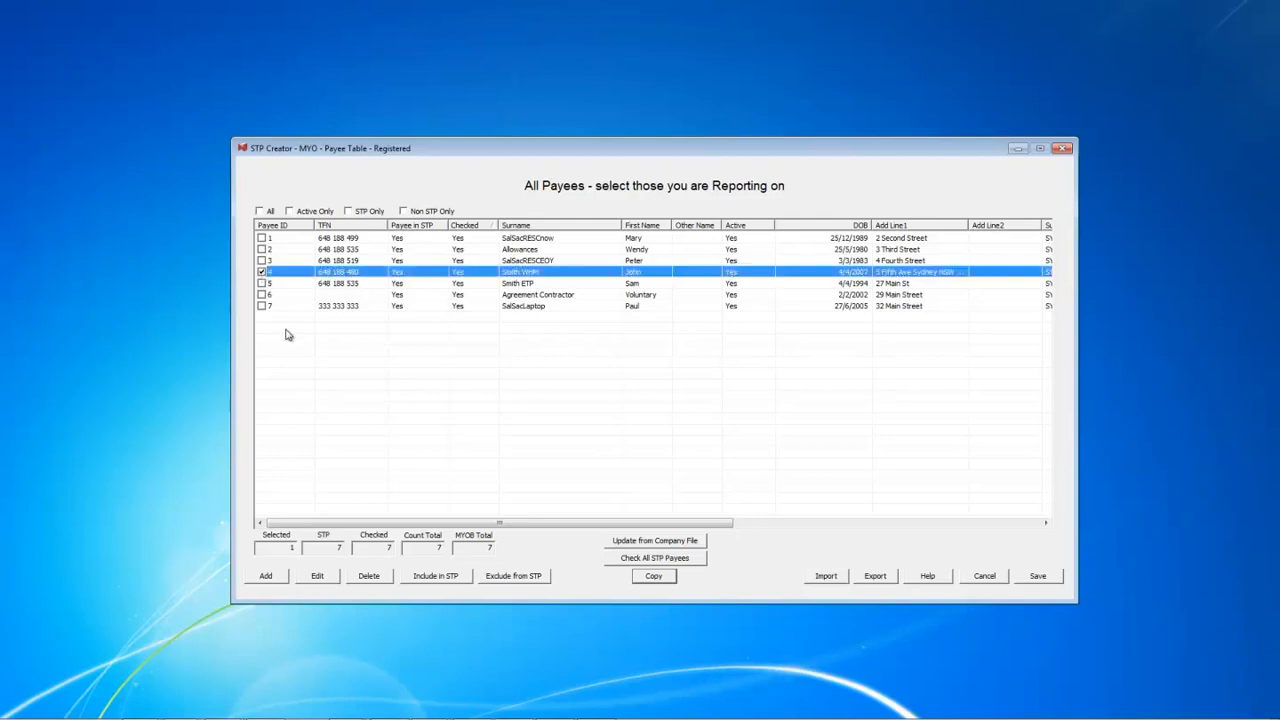
click(320, 578)
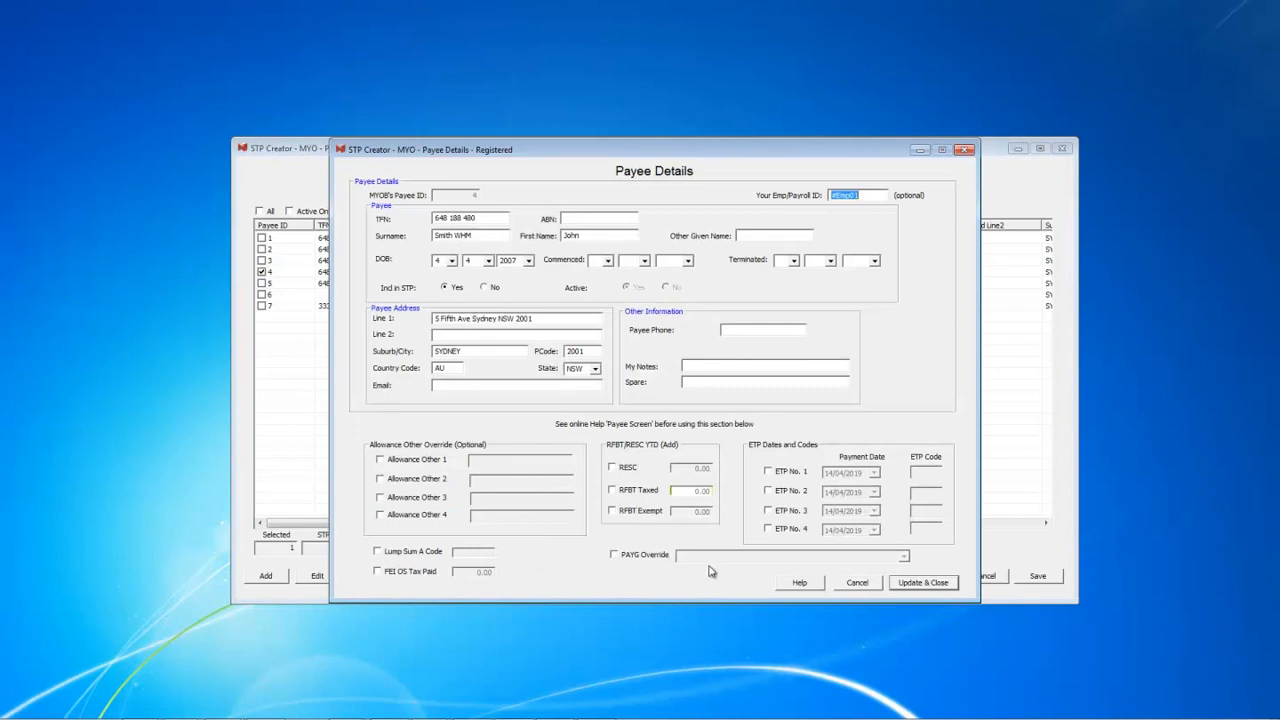
click(614, 555)
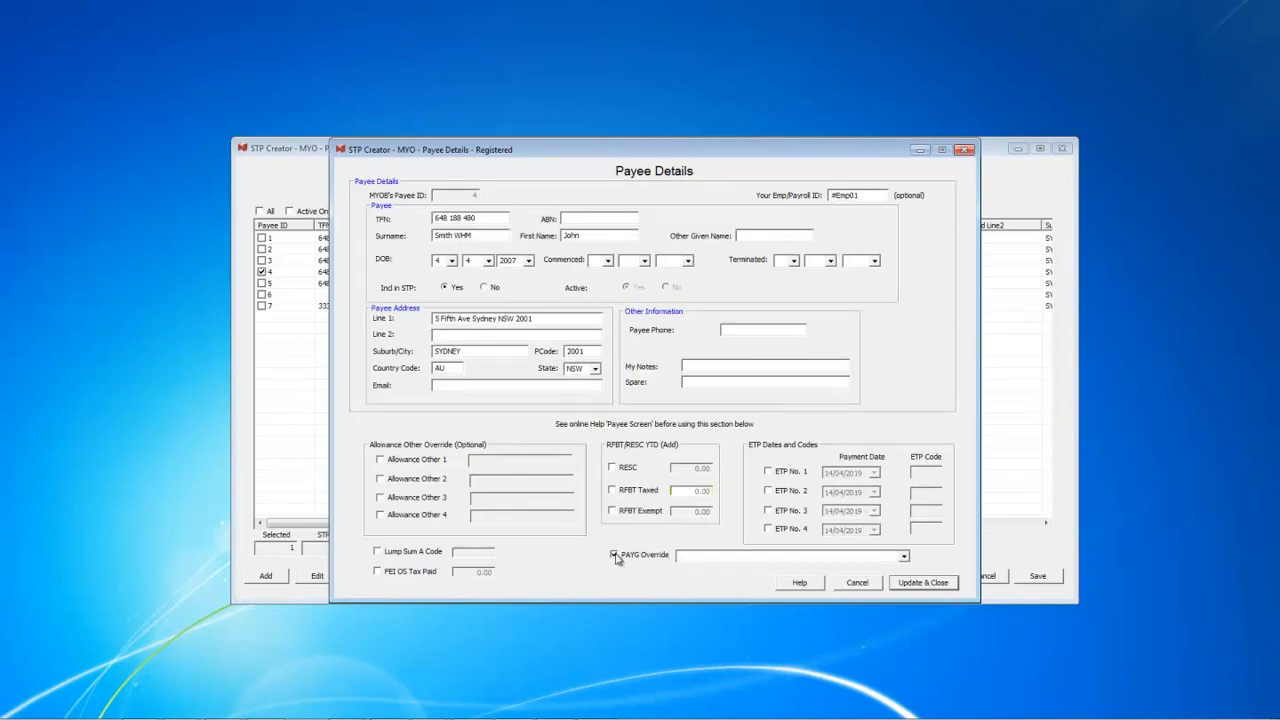
click(904, 556)
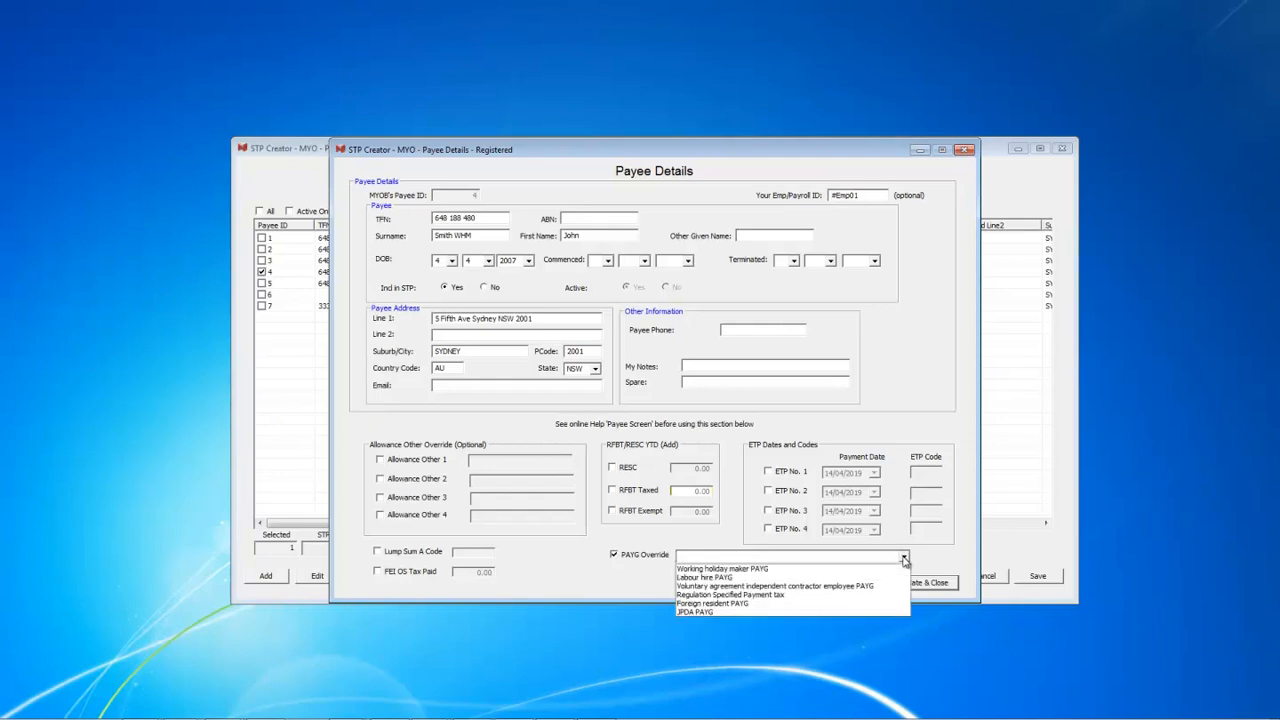
click(809, 569)
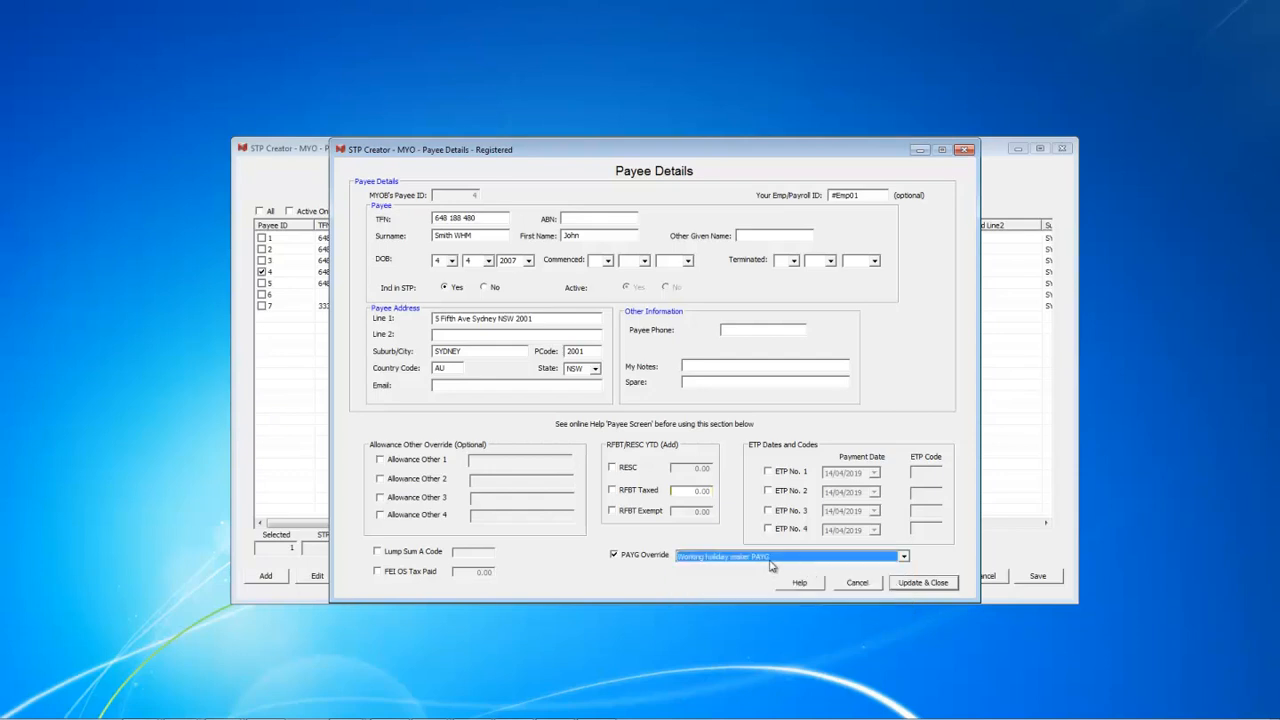
click(917, 583)
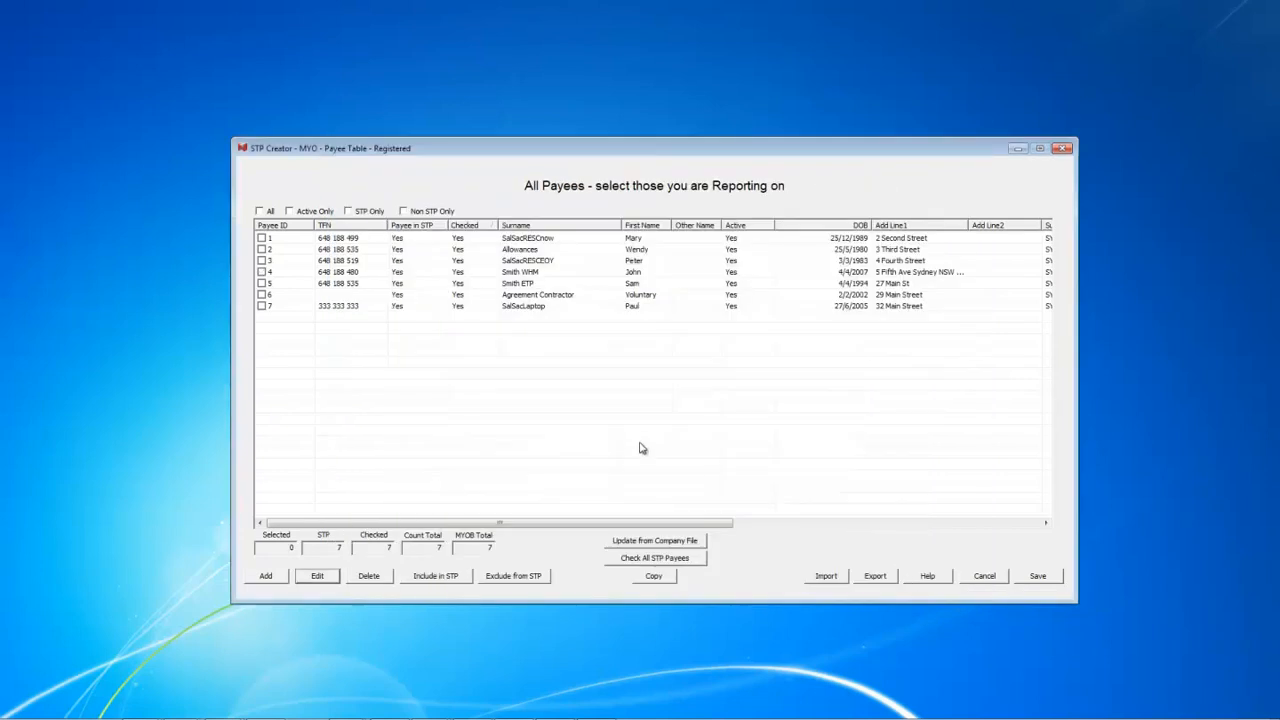
Override the voluntary agreement contractor's PAYG with Voluntary agreement independent contractor employee PAYG, and save the payee table.
click(262, 295)
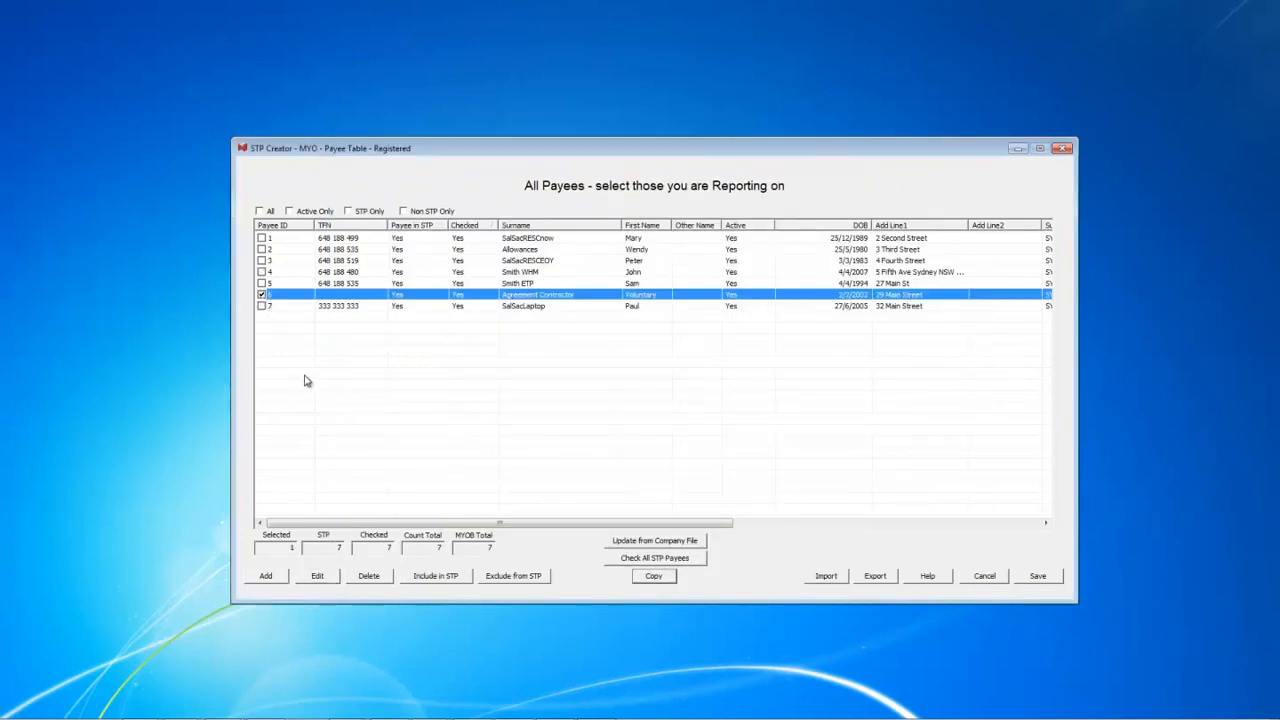
click(319, 576)
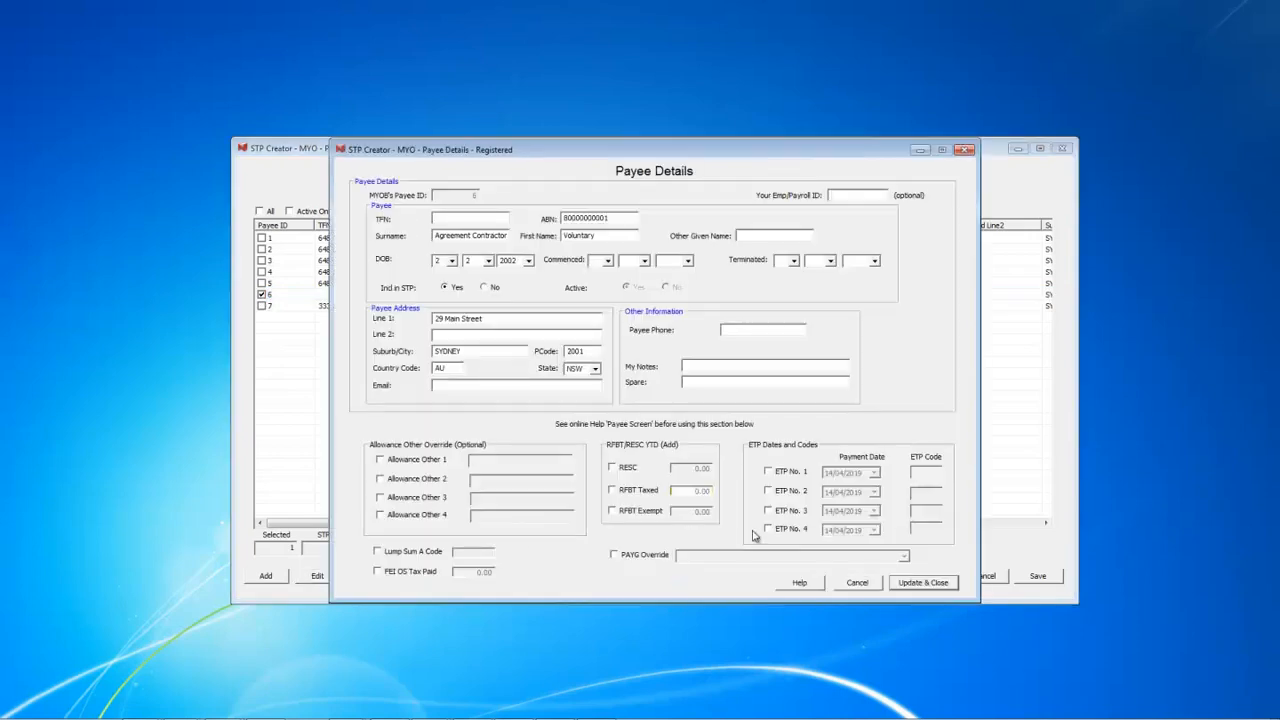
click(614, 555)
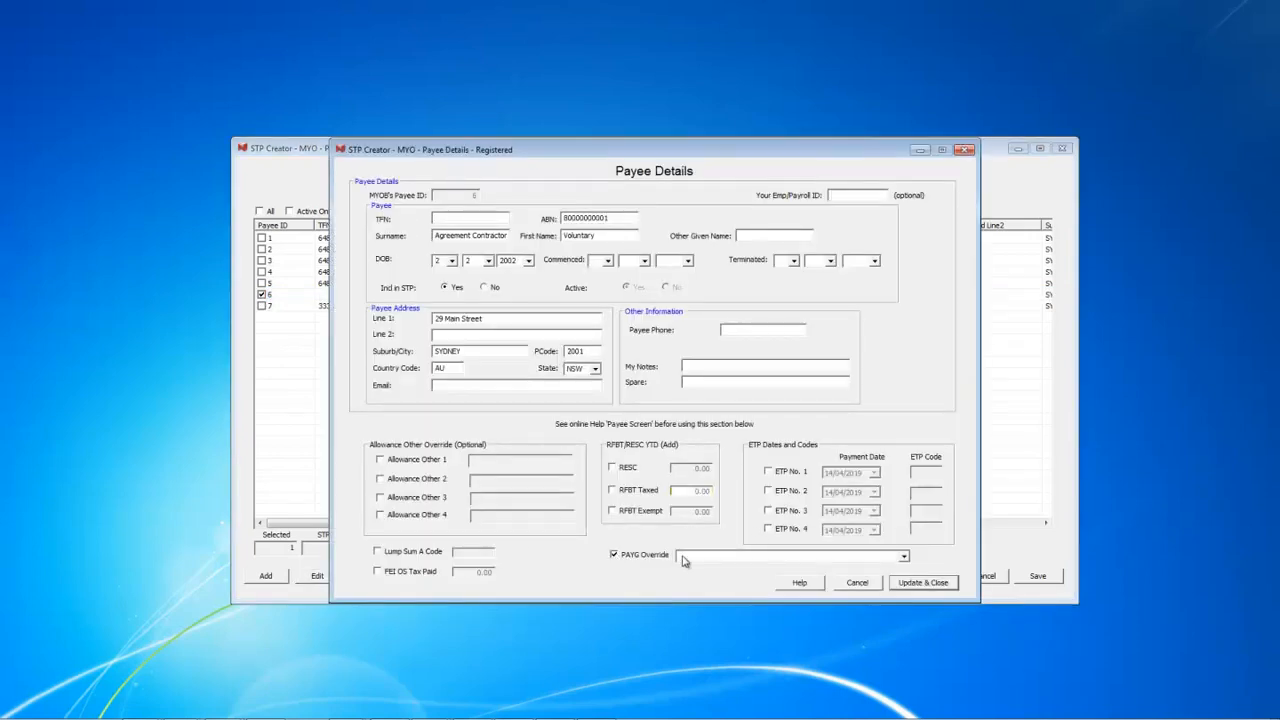
click(903, 556)
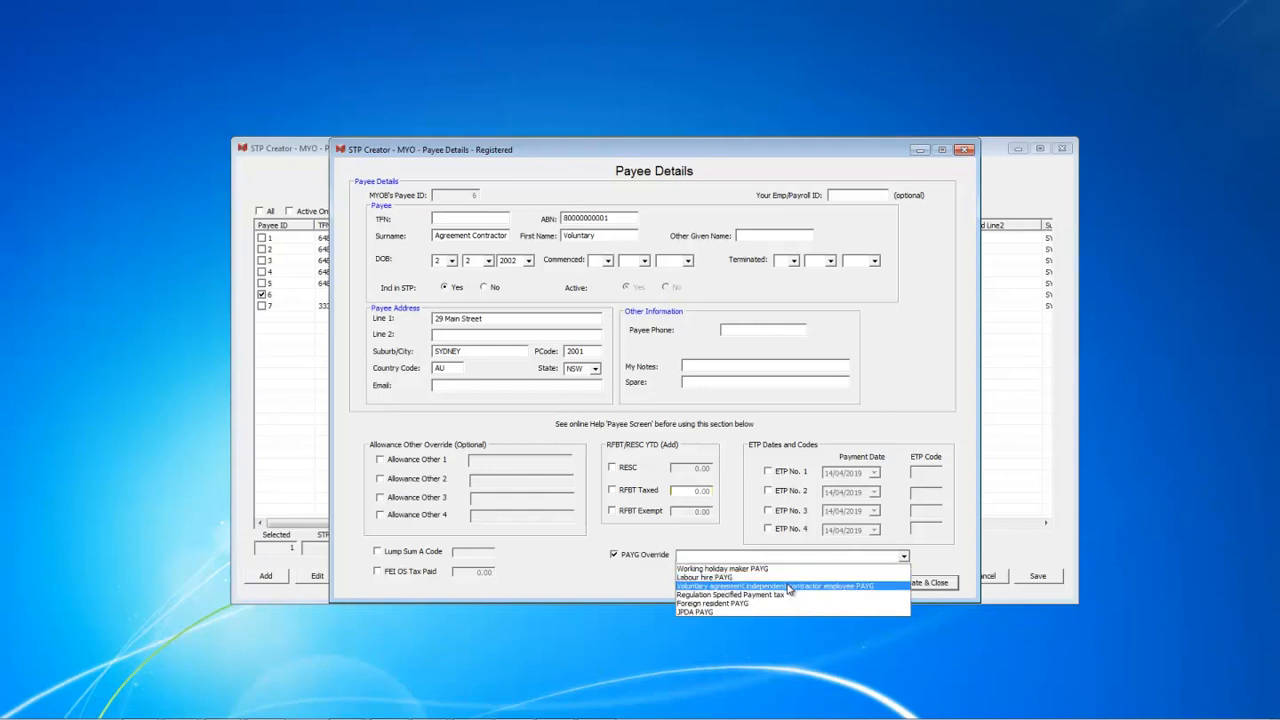
click(789, 588)
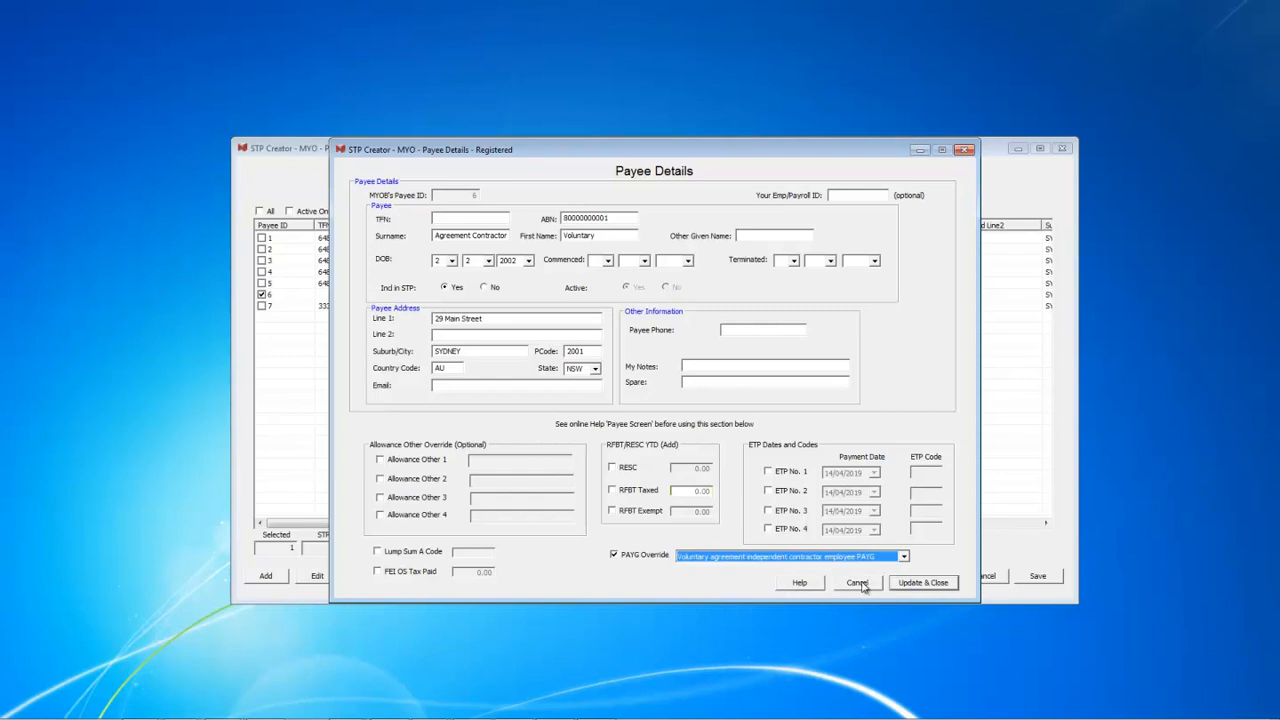
click(917, 584)
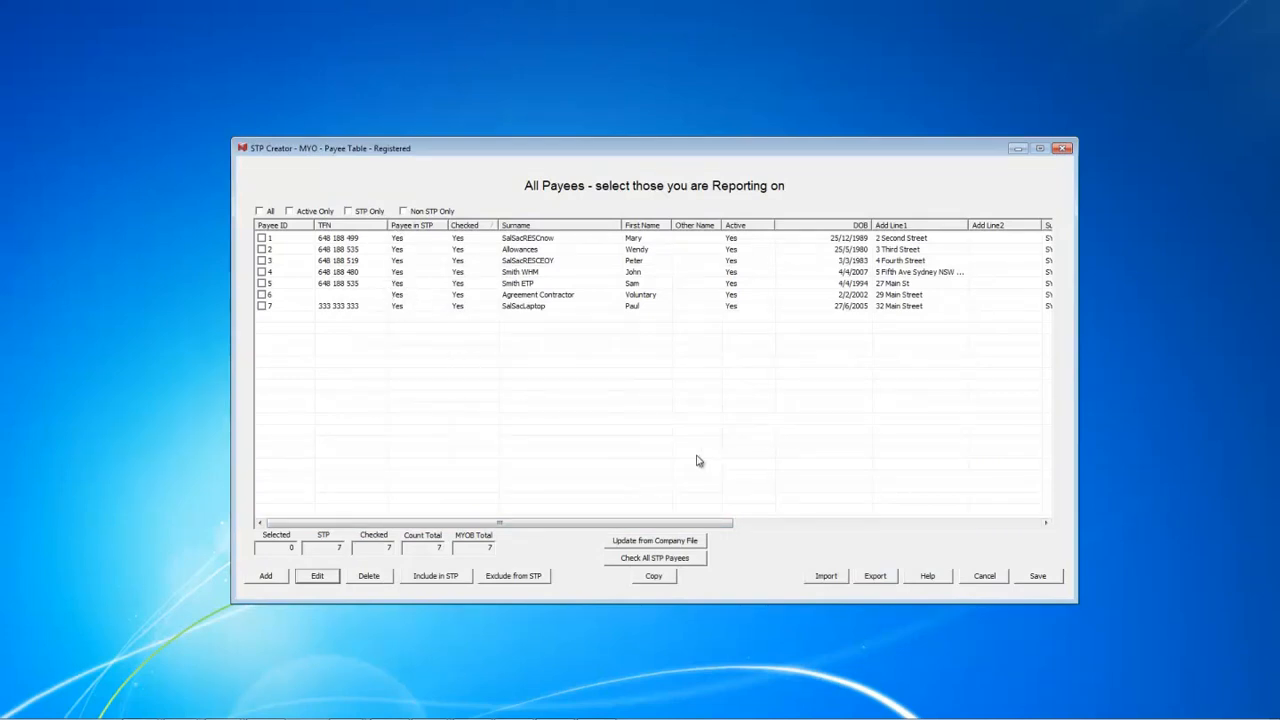
click(1038, 576)
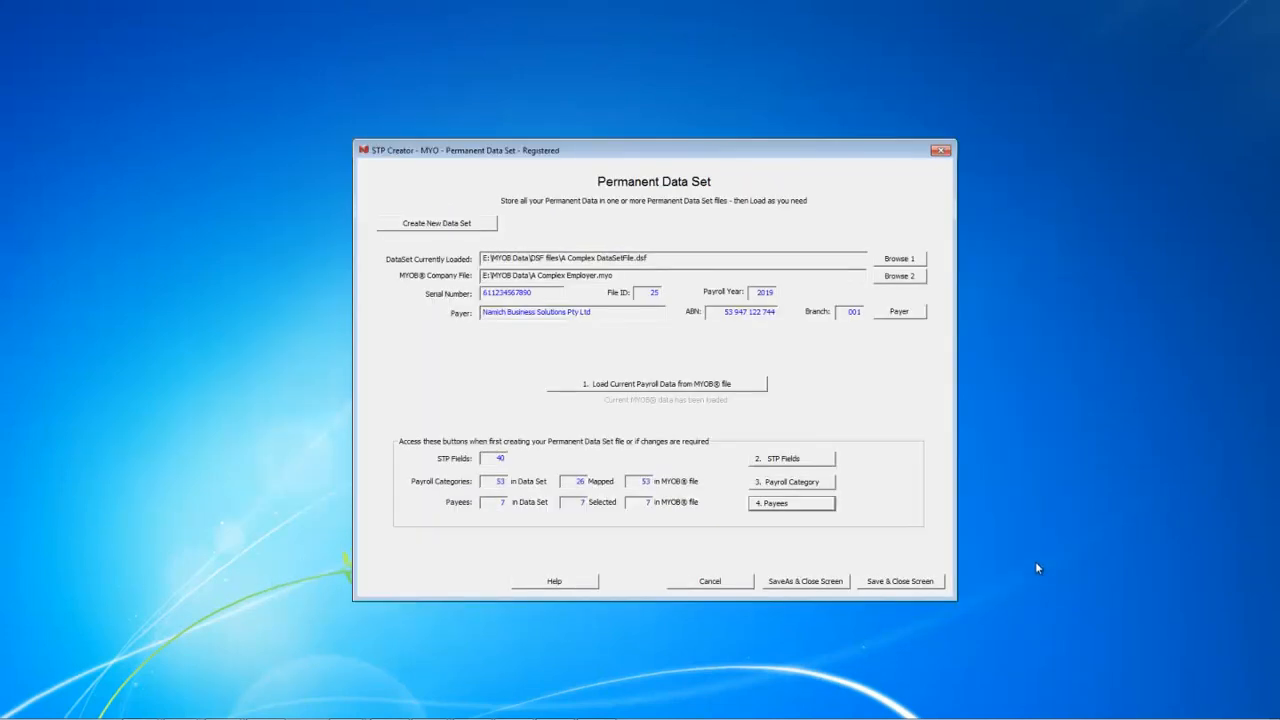
Include the Employee ABN field in the STP fields and accept the selection.
click(784, 460)
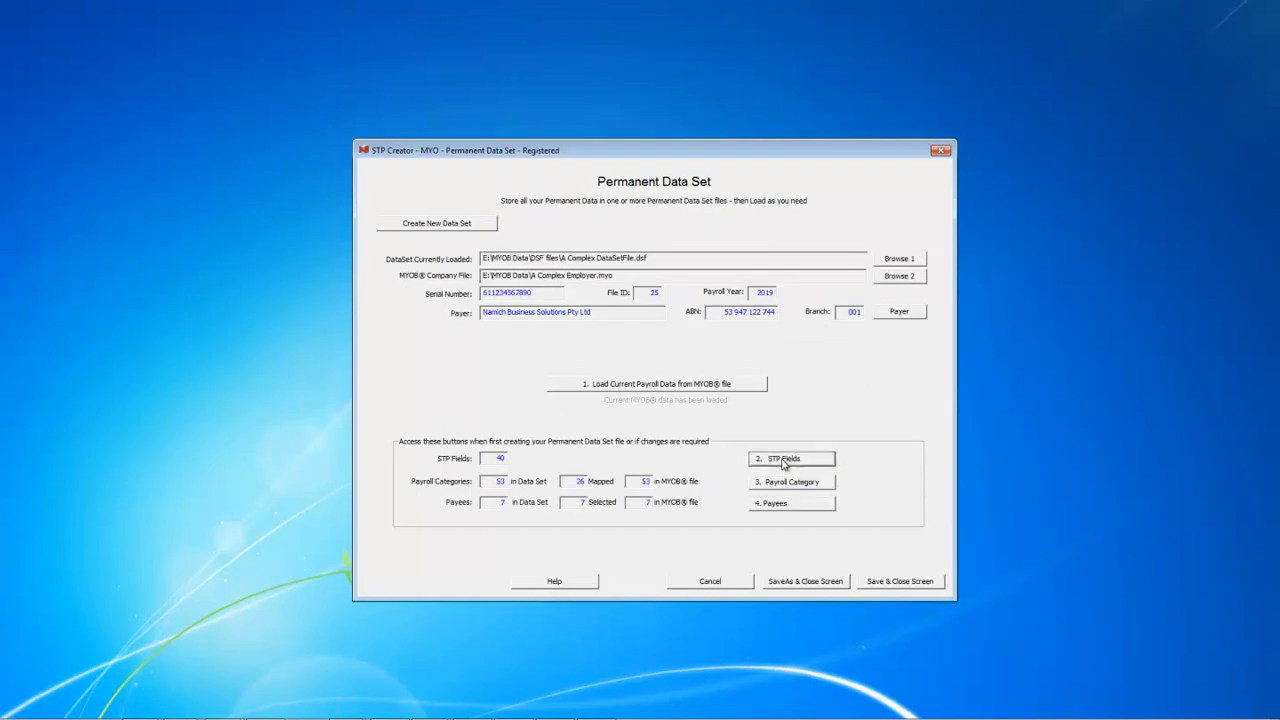
click(217, 291)
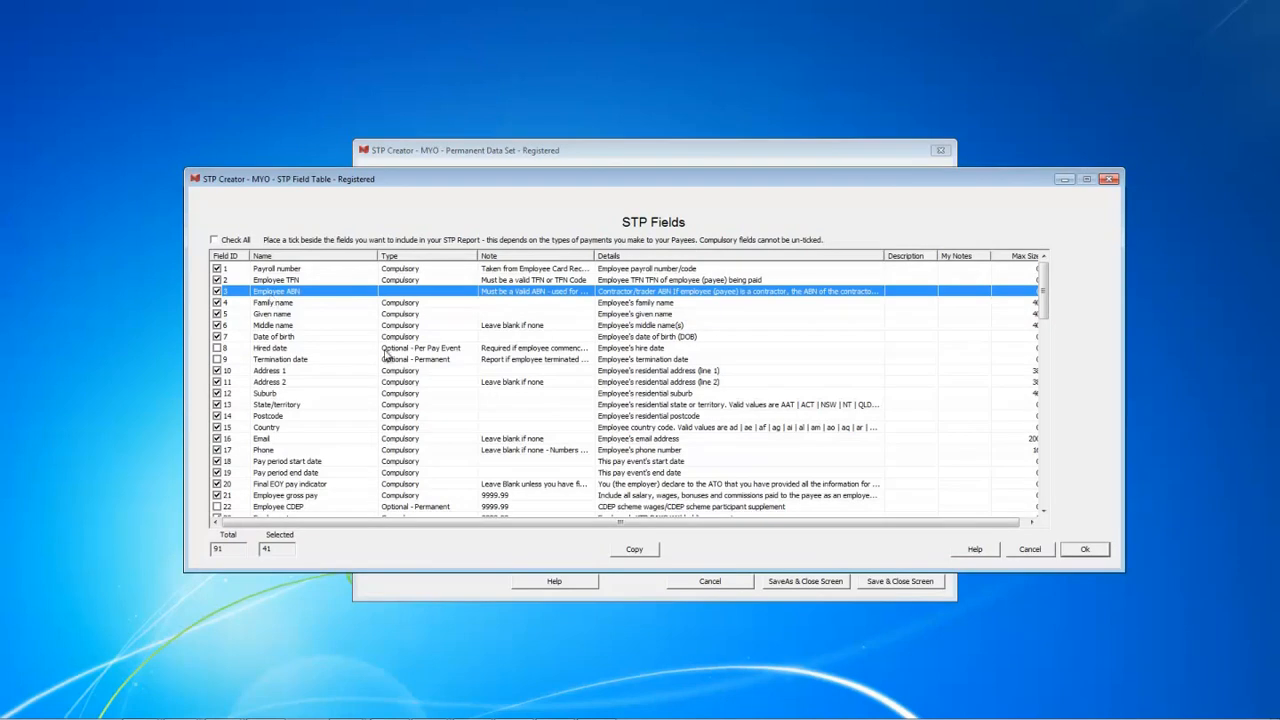
click(1083, 552)
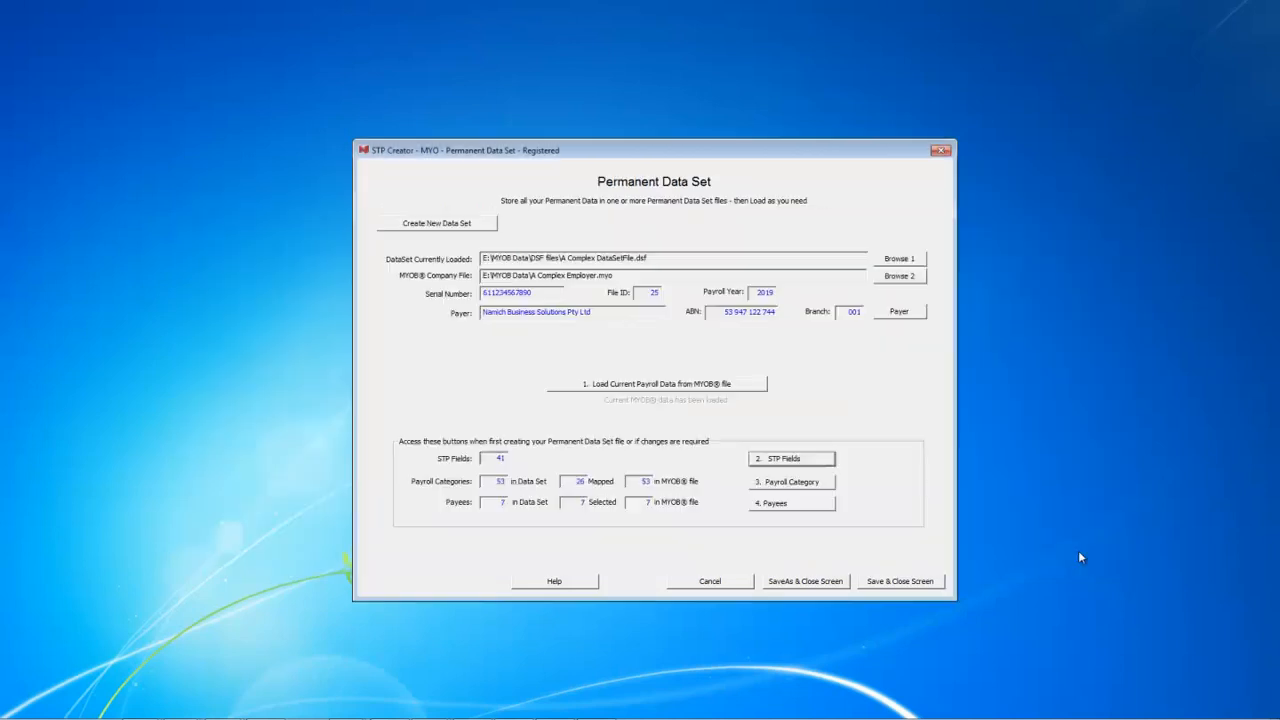
Edit the third payee's details in the payee table, enabling the Allowance Other 1 override with the description OS Accommodation.
click(782, 505)
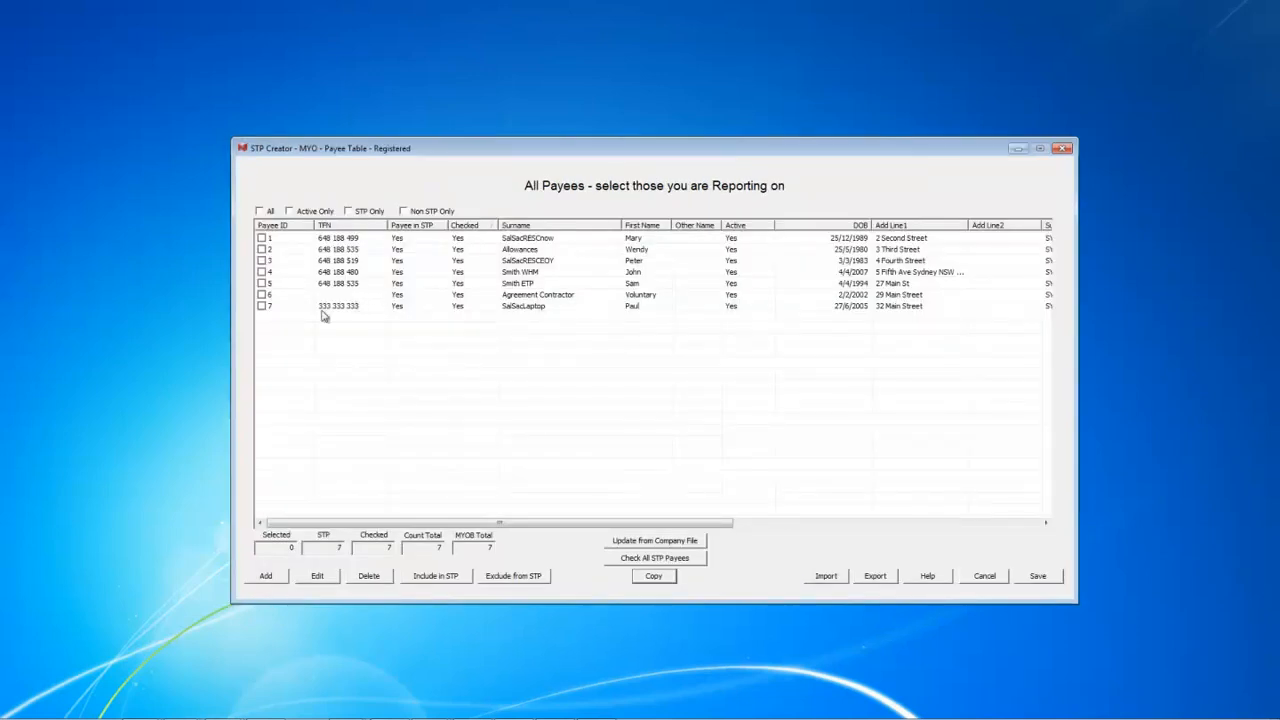
click(262, 260)
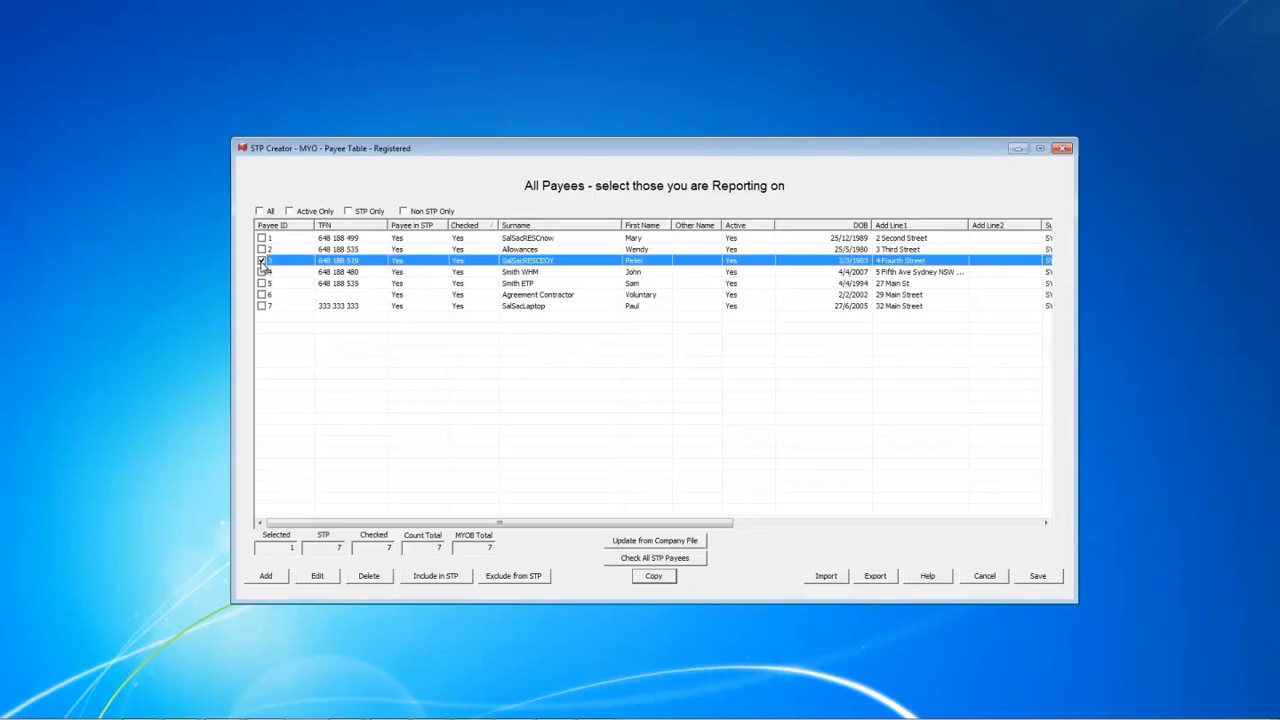
click(317, 577)
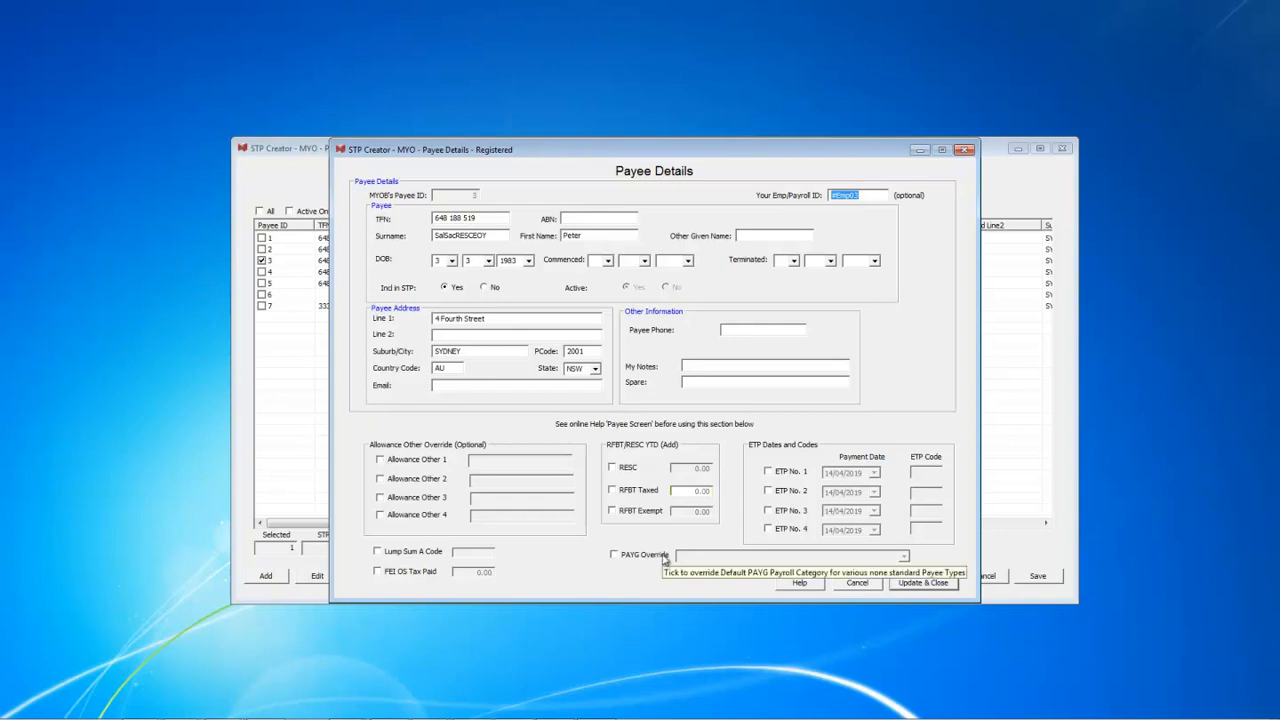
click(380, 461)
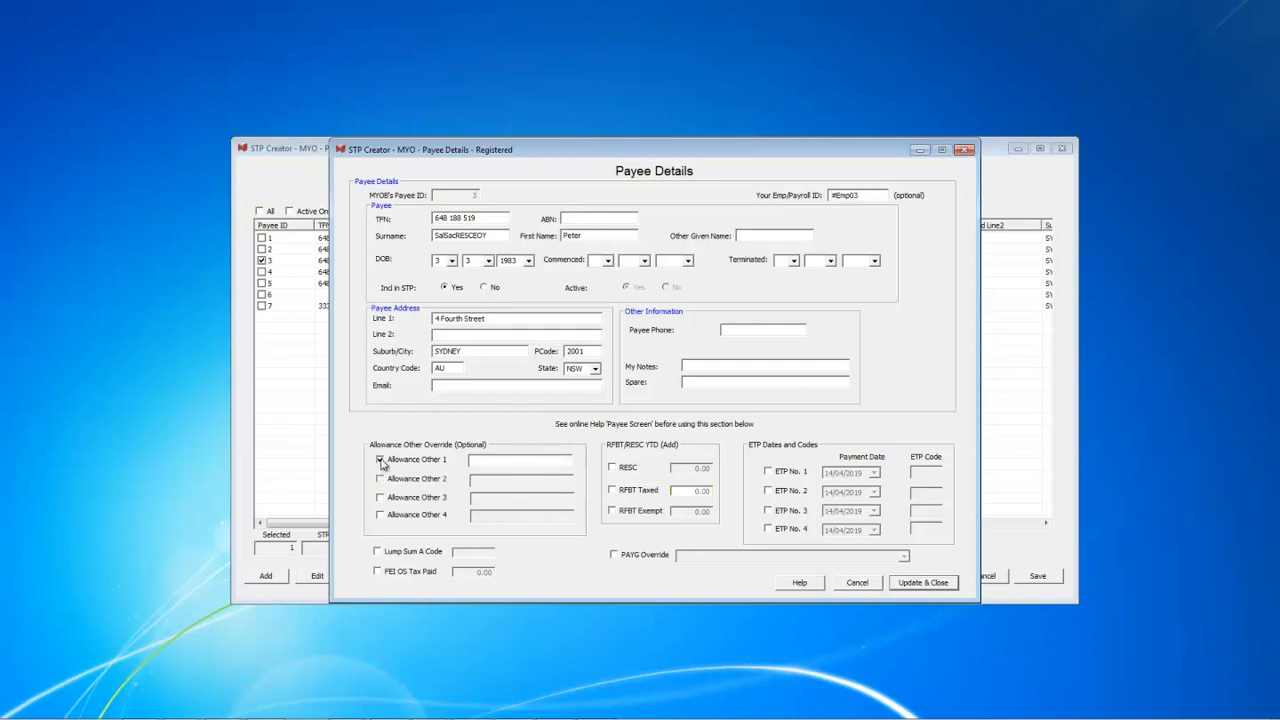
click(498, 461)
text(OS Accommodation)
click(613, 469)
mouse_move(710, 470)
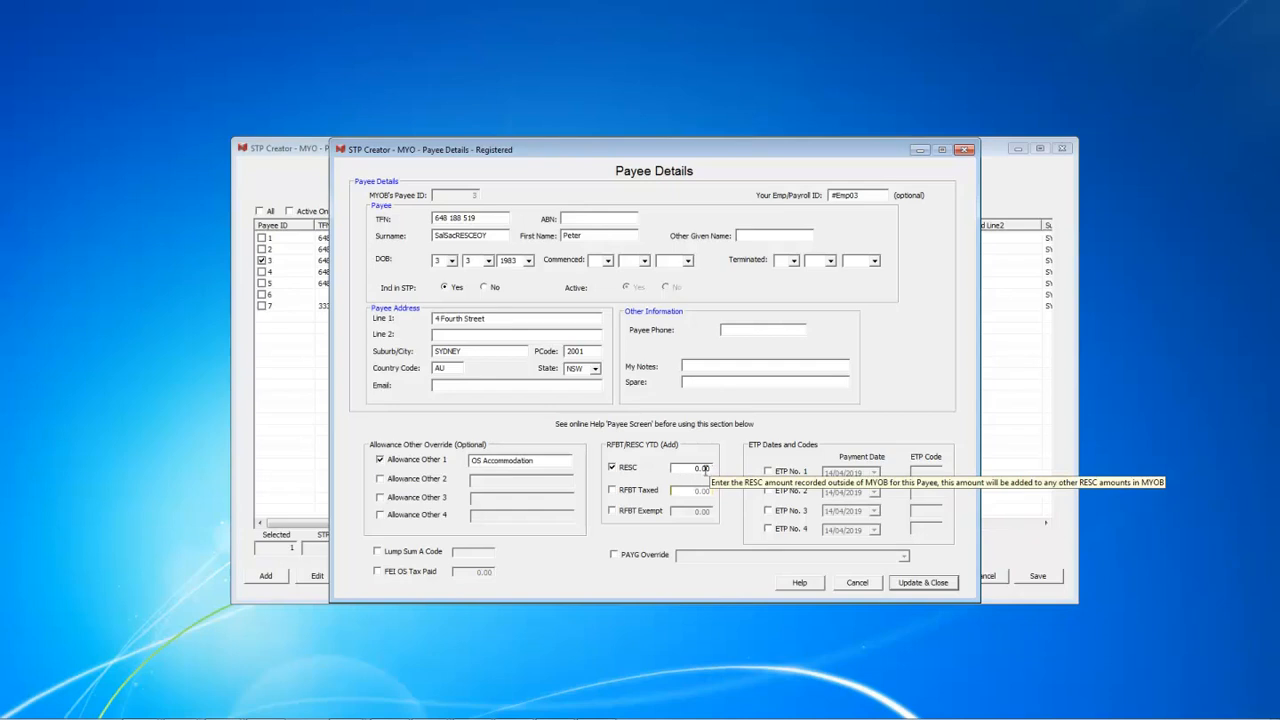
click(613, 468)
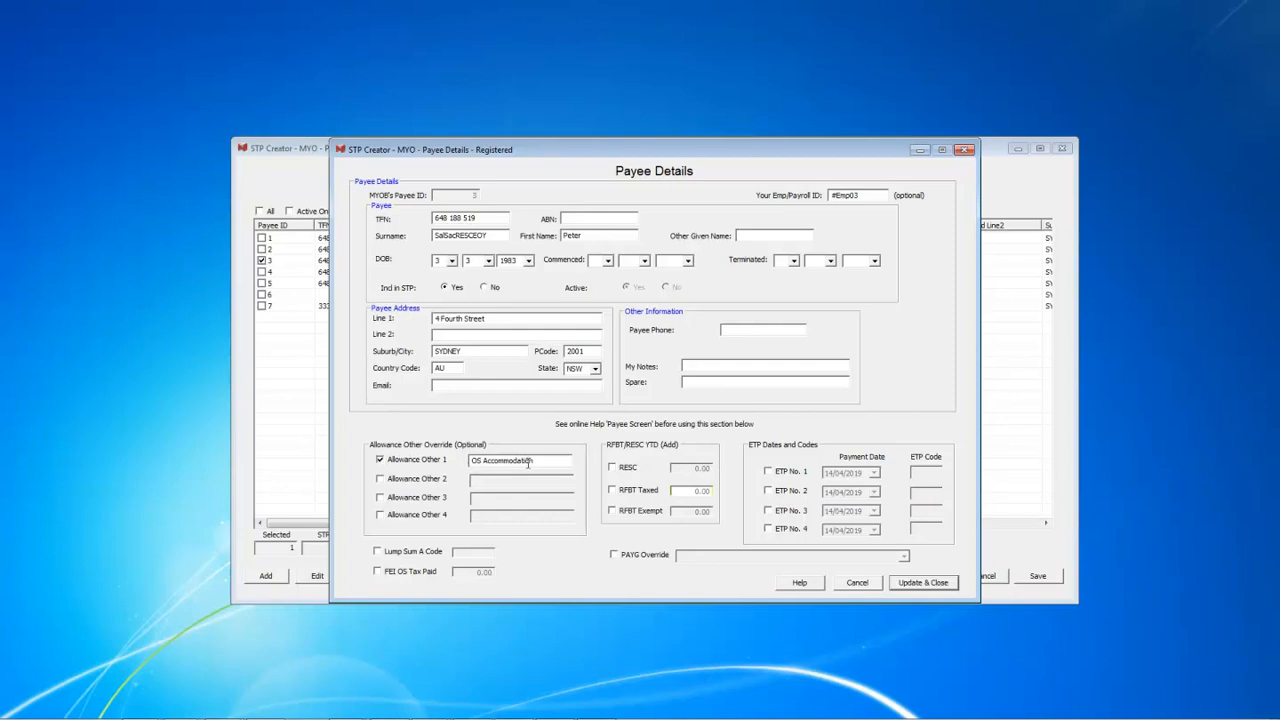
Update and save the edited payee in the payee table, and save and close the existing permanent data set.
click(925, 583)
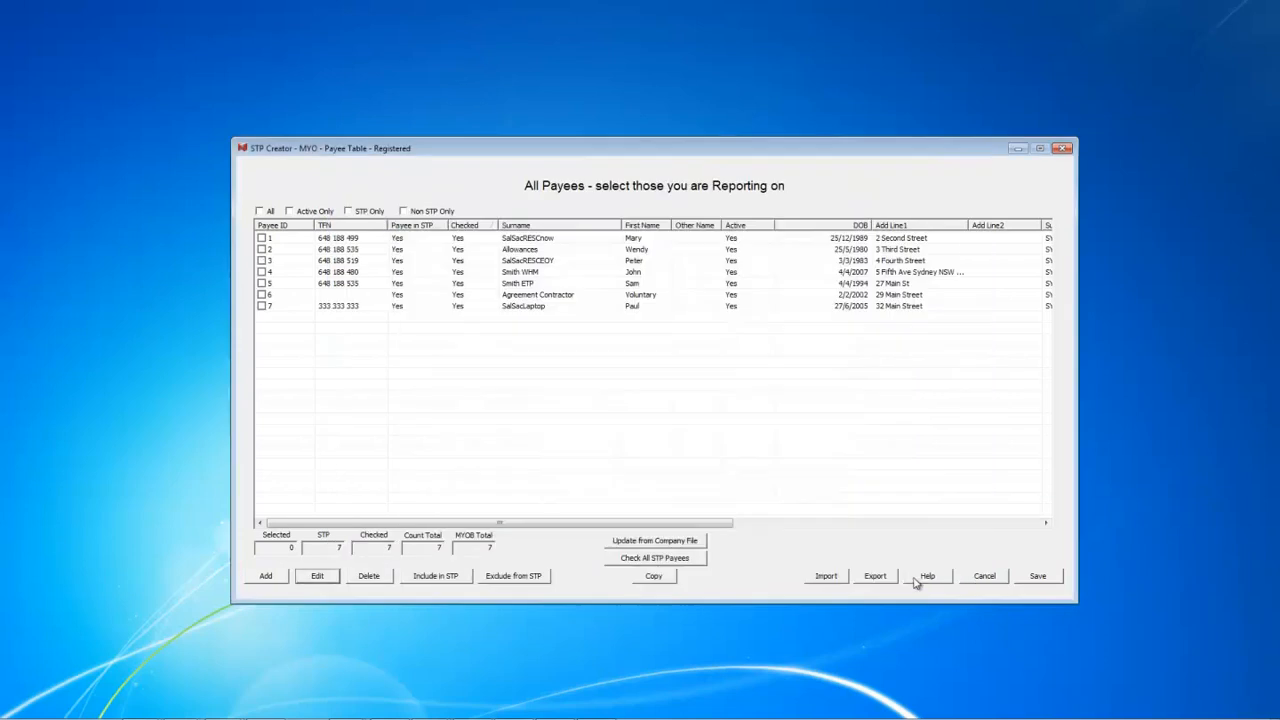
click(1038, 577)
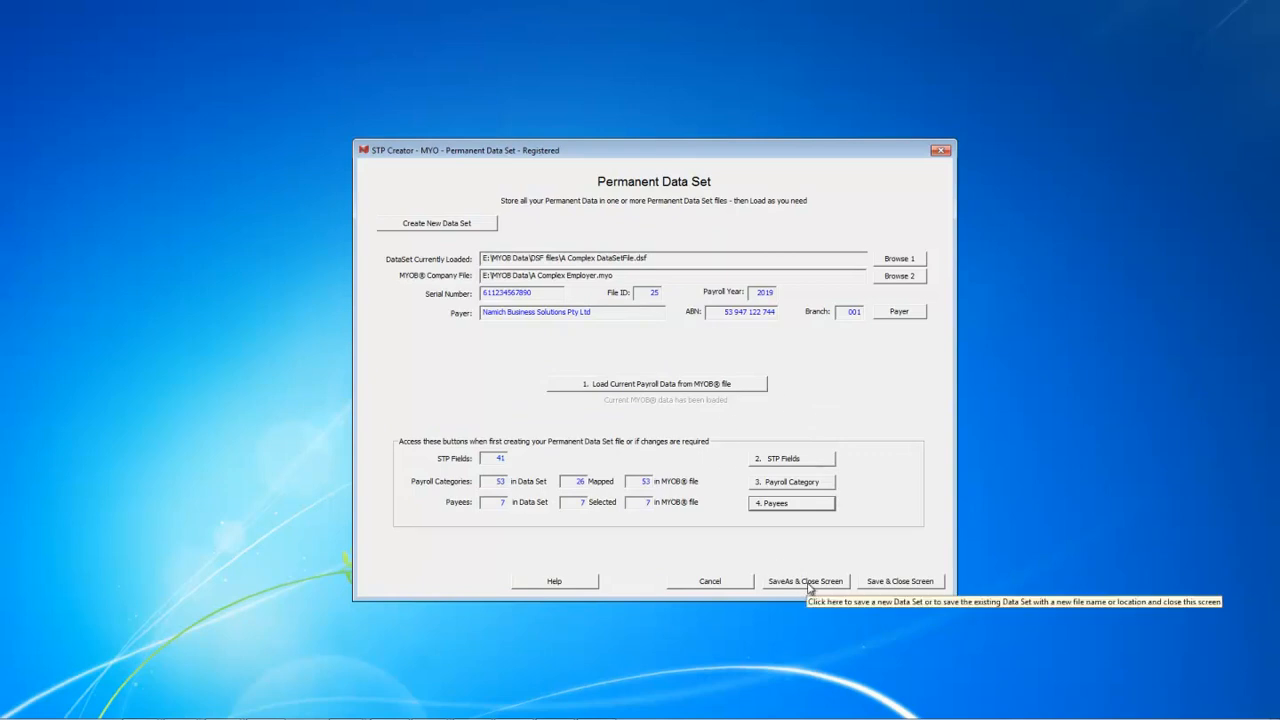
click(876, 587)
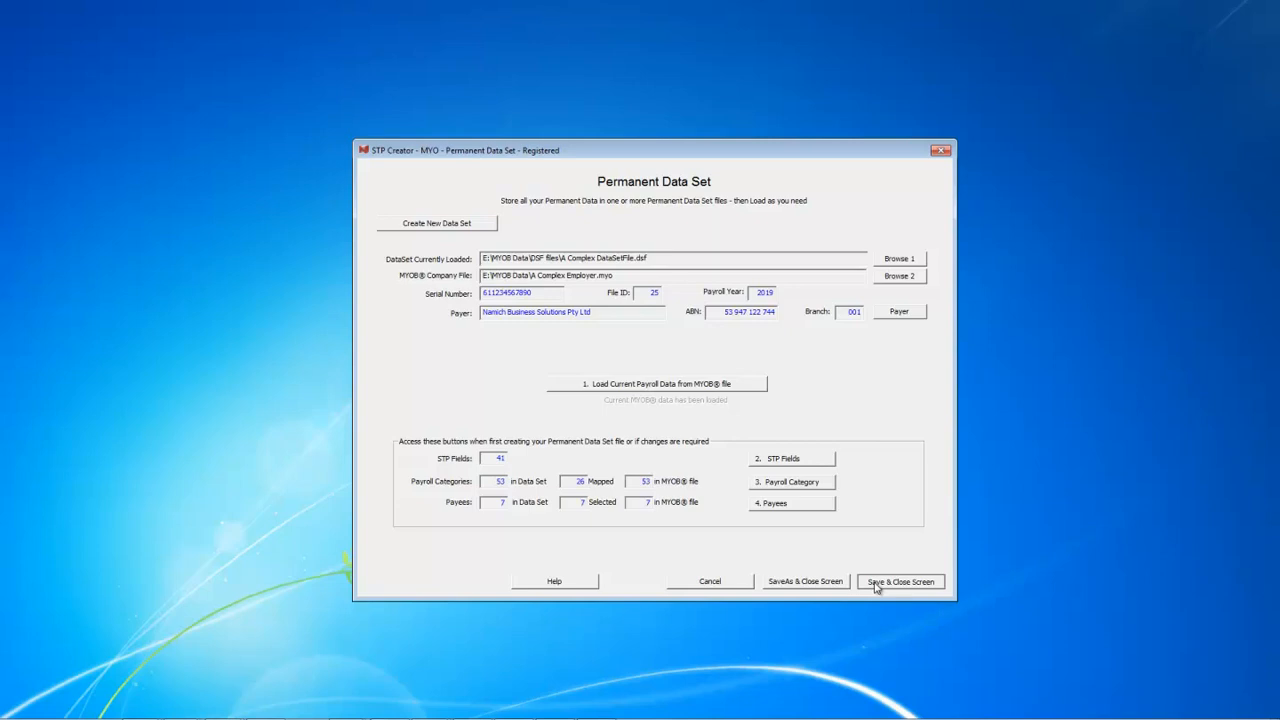
click(876, 584)
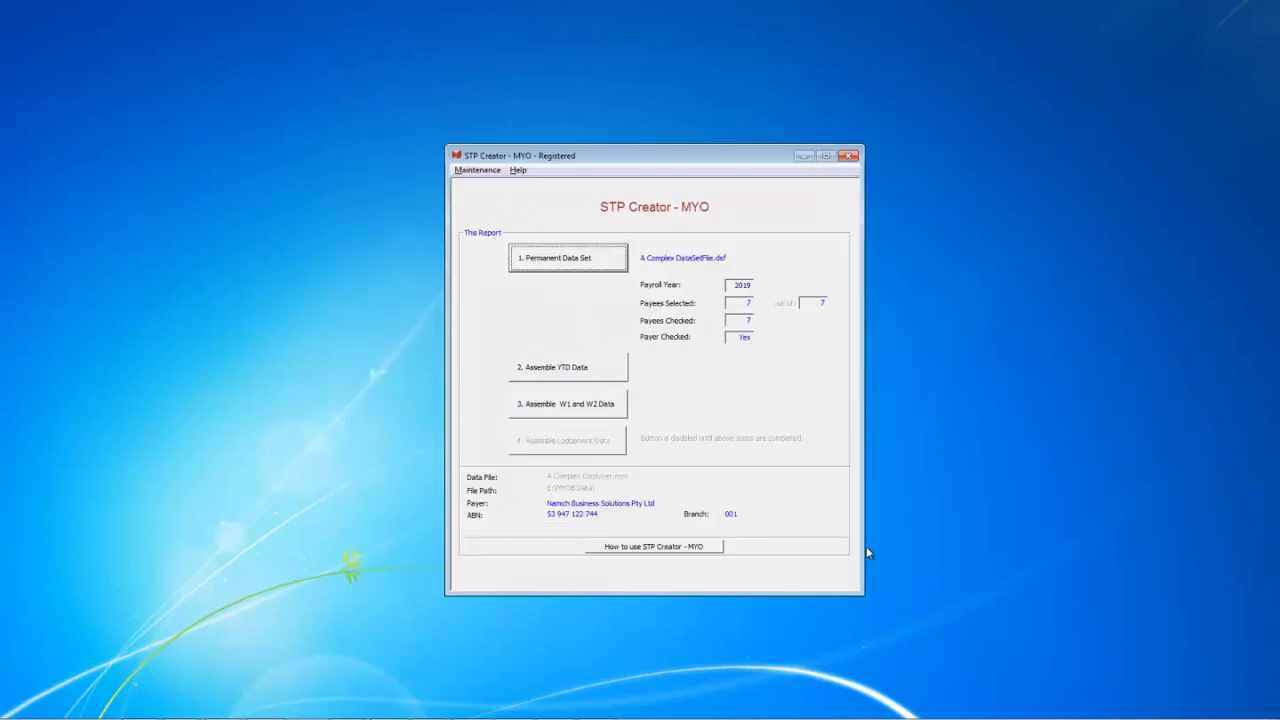